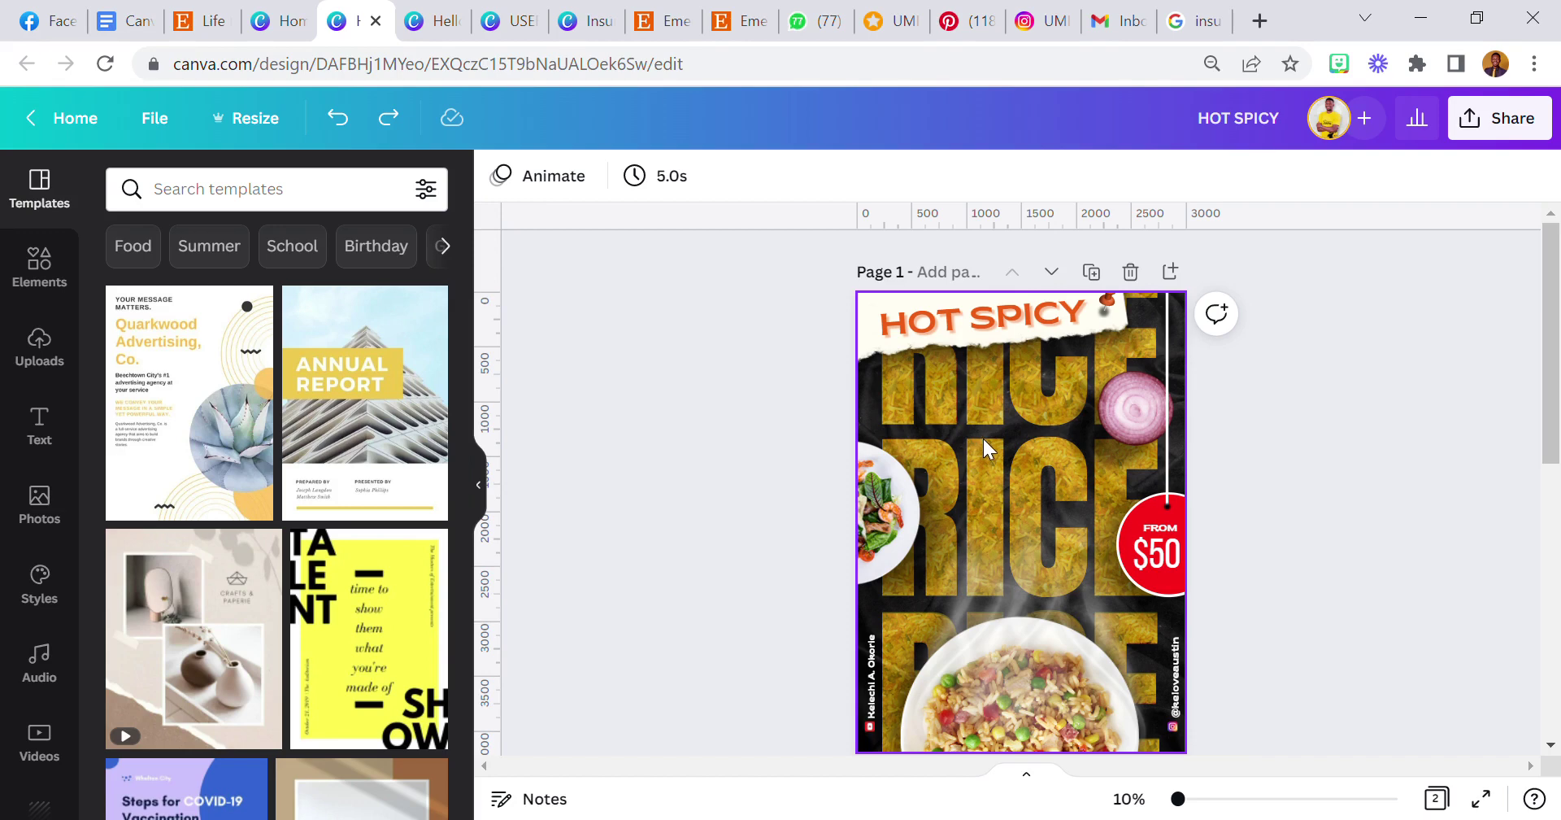
- Examine the finished rice flyer on page 1 as reference for the blank page 2
{"action": "scroll", "coordinate": [983, 437], "scroll_direction": "down", "scroll_amount": 2}
{"action": "scroll", "coordinate": [987, 441], "scroll_direction": "up", "scroll_amount": 2}
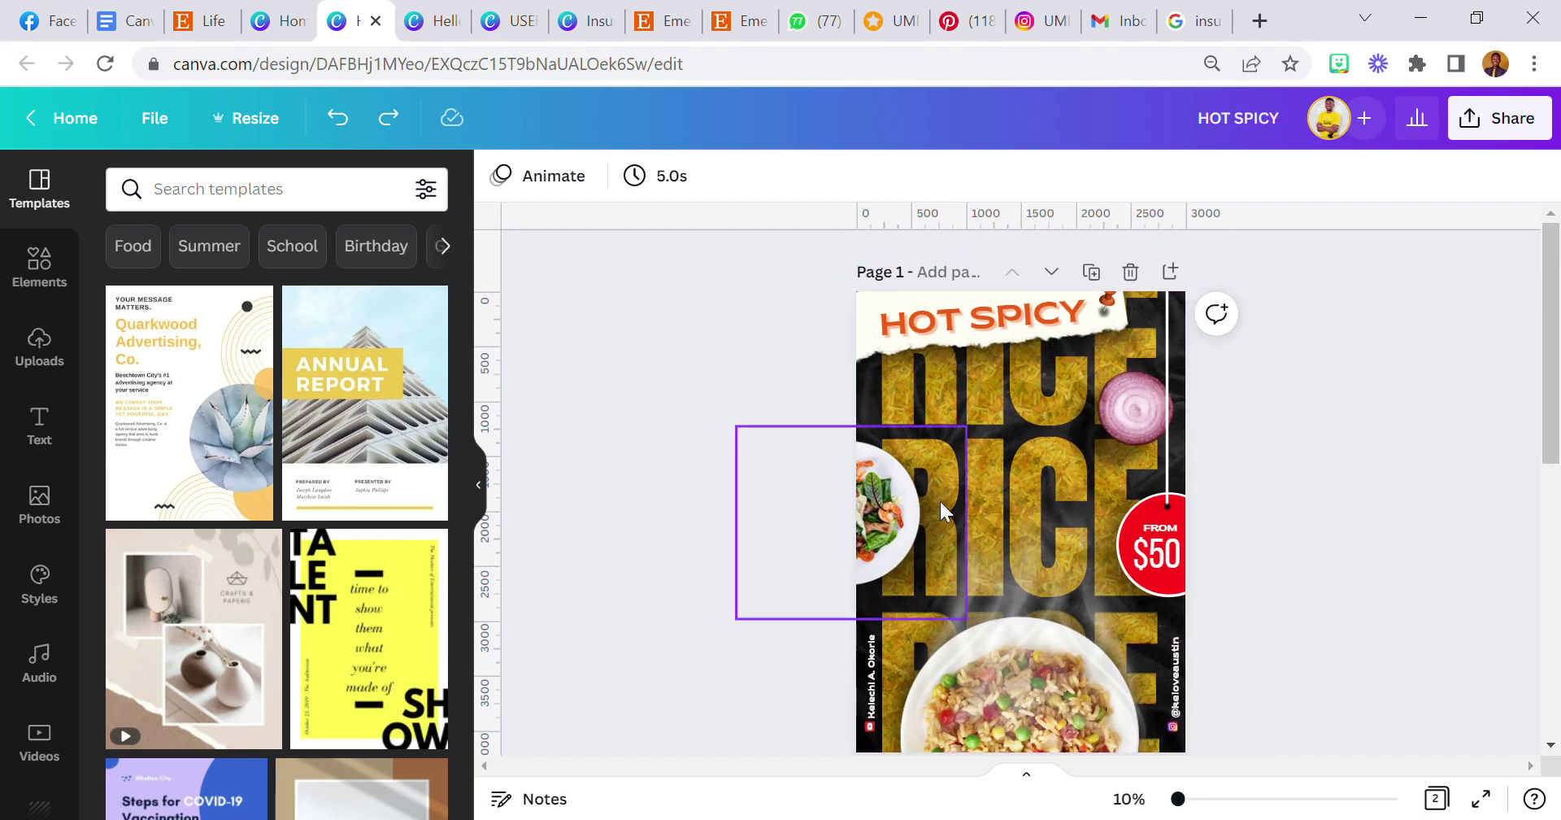
{"action": "scroll", "coordinate": [1004, 521], "scroll_direction": "down", "scroll_amount": 5}
{"action": "left_click", "coordinate": [998, 547]}
{"action": "scroll", "coordinate": [998, 548], "scroll_direction": "down", "scroll_amount": 2}
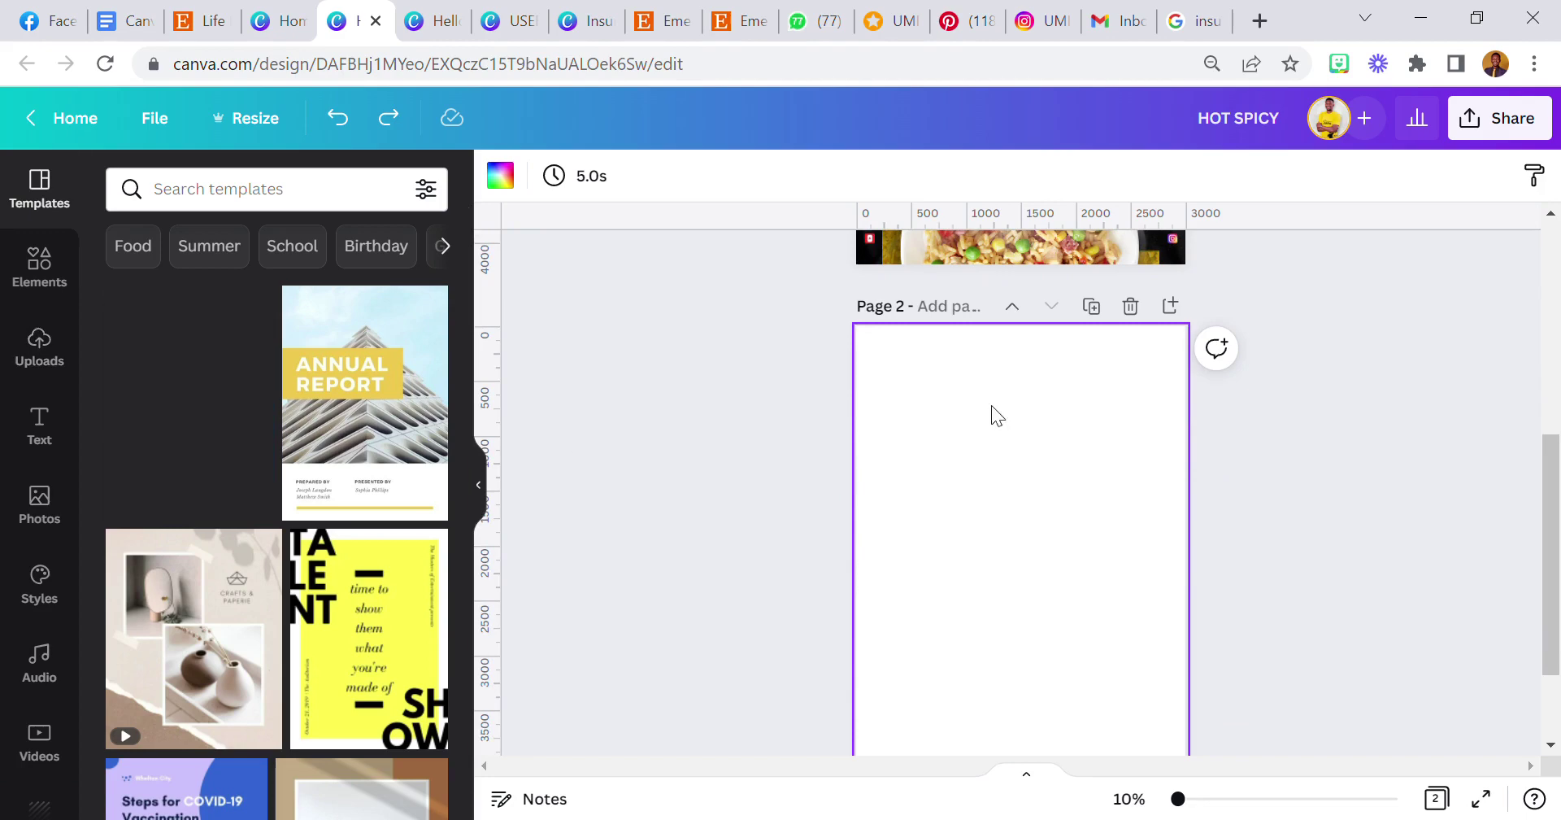
{"action": "scroll", "coordinate": [996, 415], "scroll_direction": "up", "scroll_amount": 3}
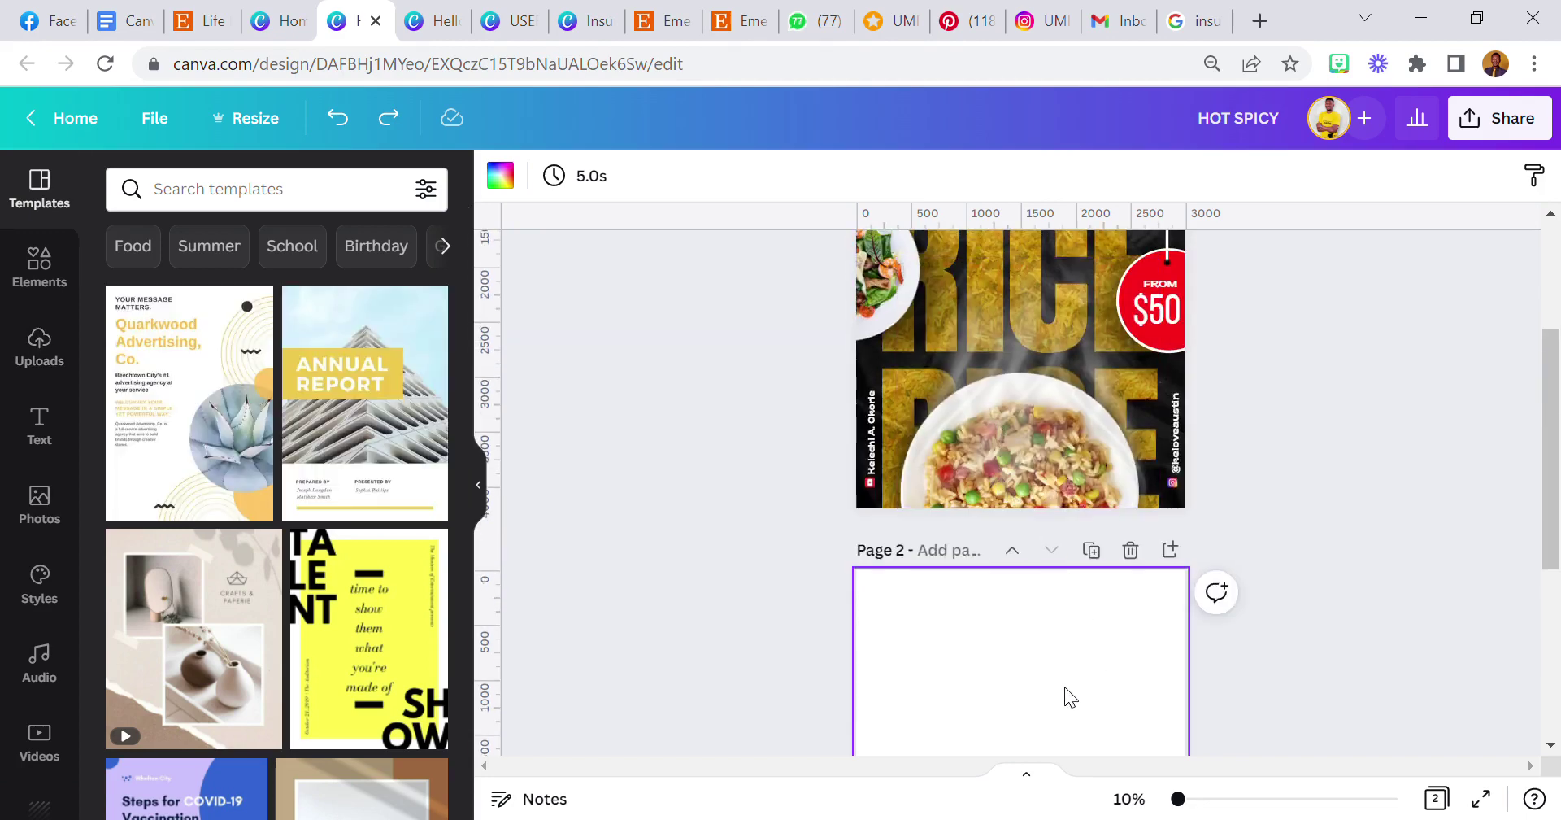
{"action": "scroll", "coordinate": [1033, 665], "scroll_direction": "down", "scroll_amount": 2}
{"action": "scroll", "coordinate": [1023, 657], "scroll_direction": "up", "scroll_amount": 3}
{"action": "scroll", "coordinate": [1021, 654], "scroll_direction": "down", "scroll_amount": 5}
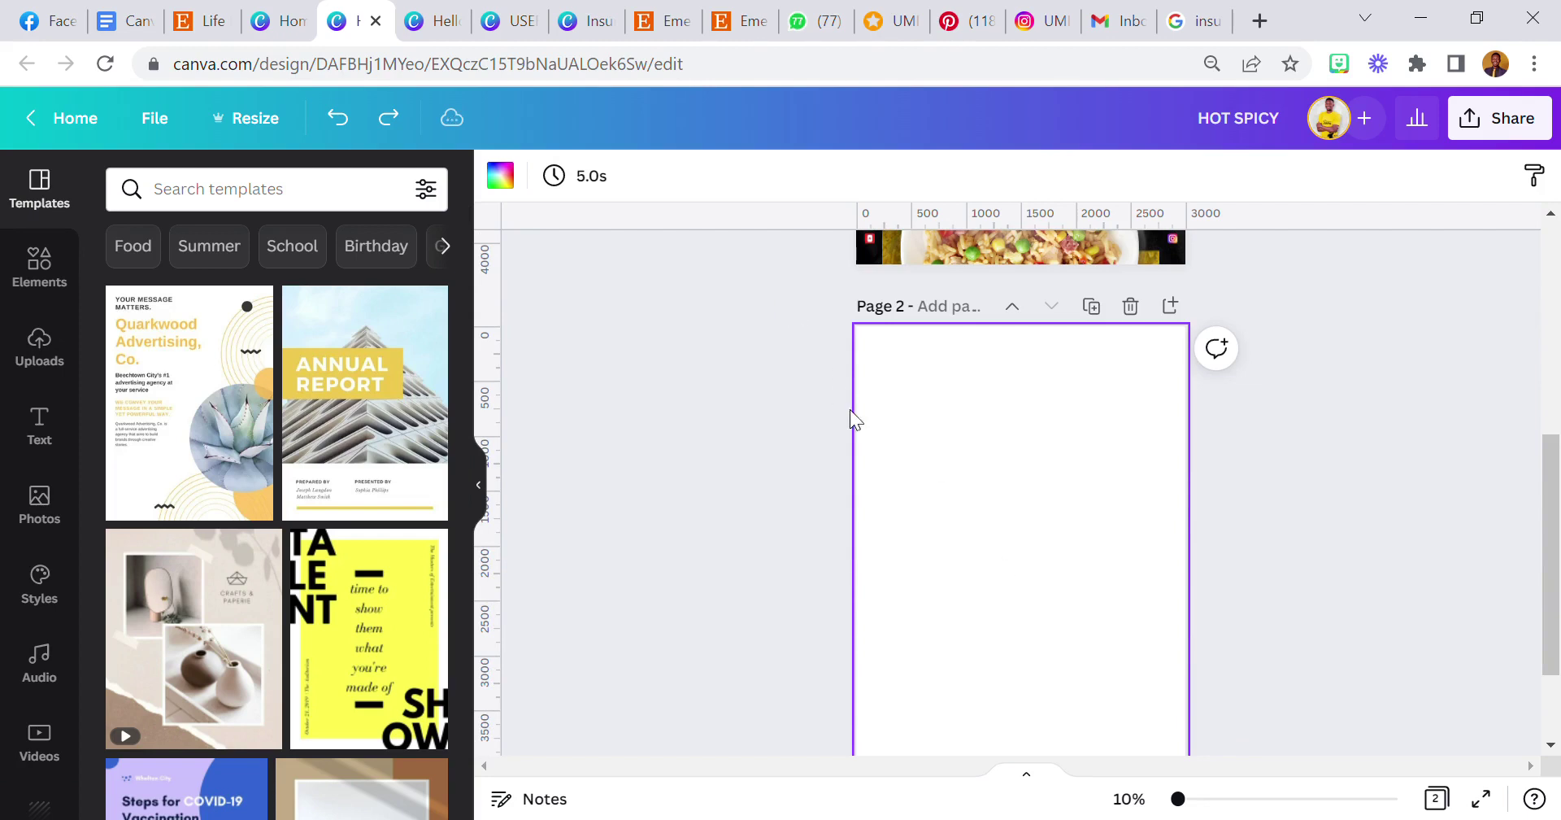
- Set the black textured photo from the Starred items as the background of page 2
{"action": "scroll", "coordinate": [17, 394], "scroll_direction": "down", "scroll_amount": 3}
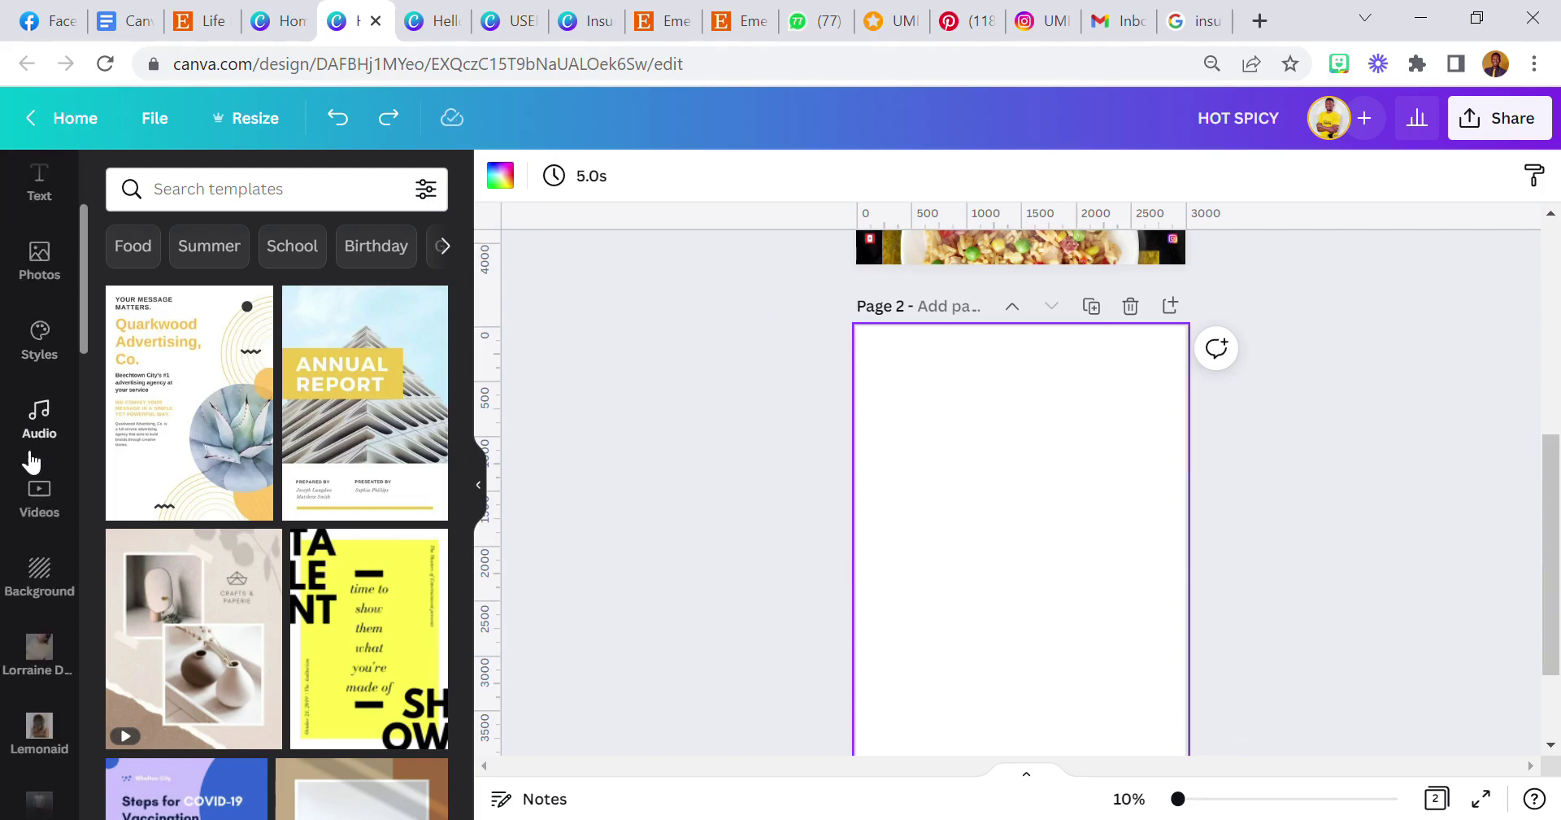
{"action": "scroll", "coordinate": [10, 399], "scroll_direction": "down", "scroll_amount": 3}
{"action": "scroll", "coordinate": [10, 401], "scroll_direction": "down", "scroll_amount": 9}
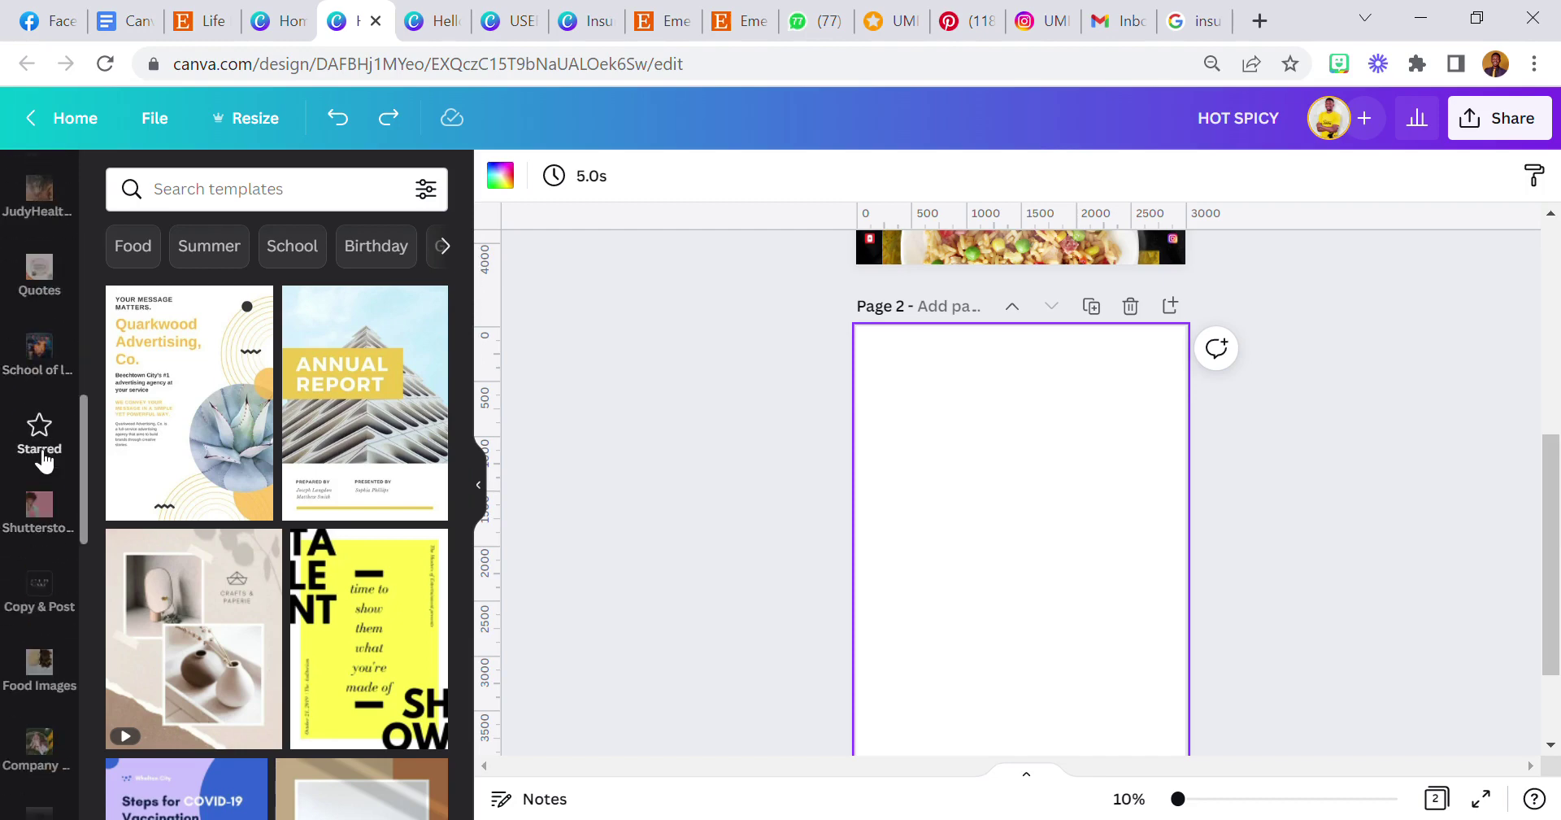
{"action": "left_click", "coordinate": [41, 439]}
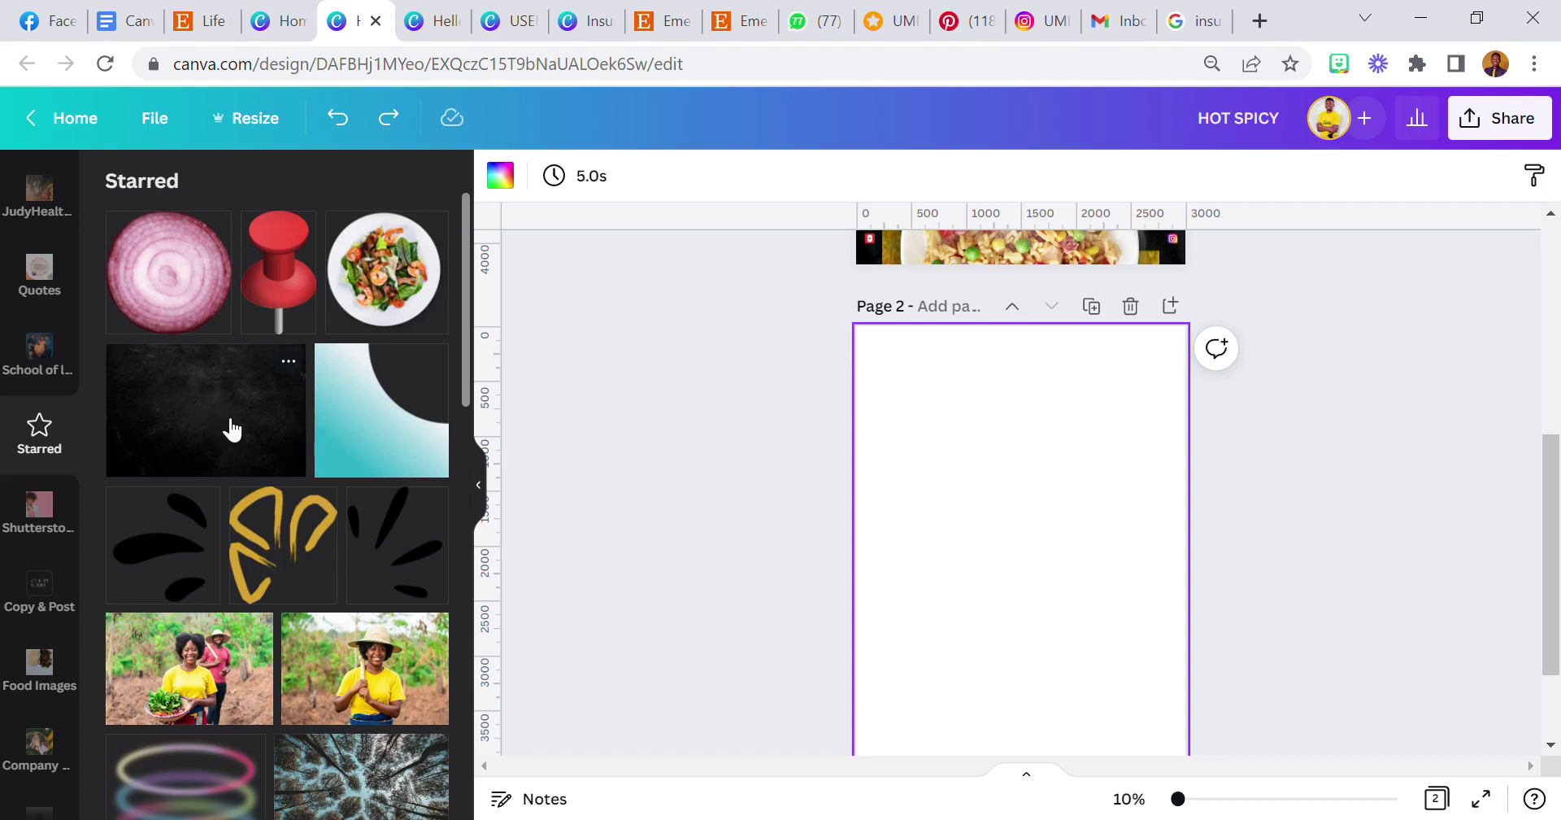
{"action": "left_click_drag", "start_coordinate": [255, 419], "coordinate": [862, 436]}
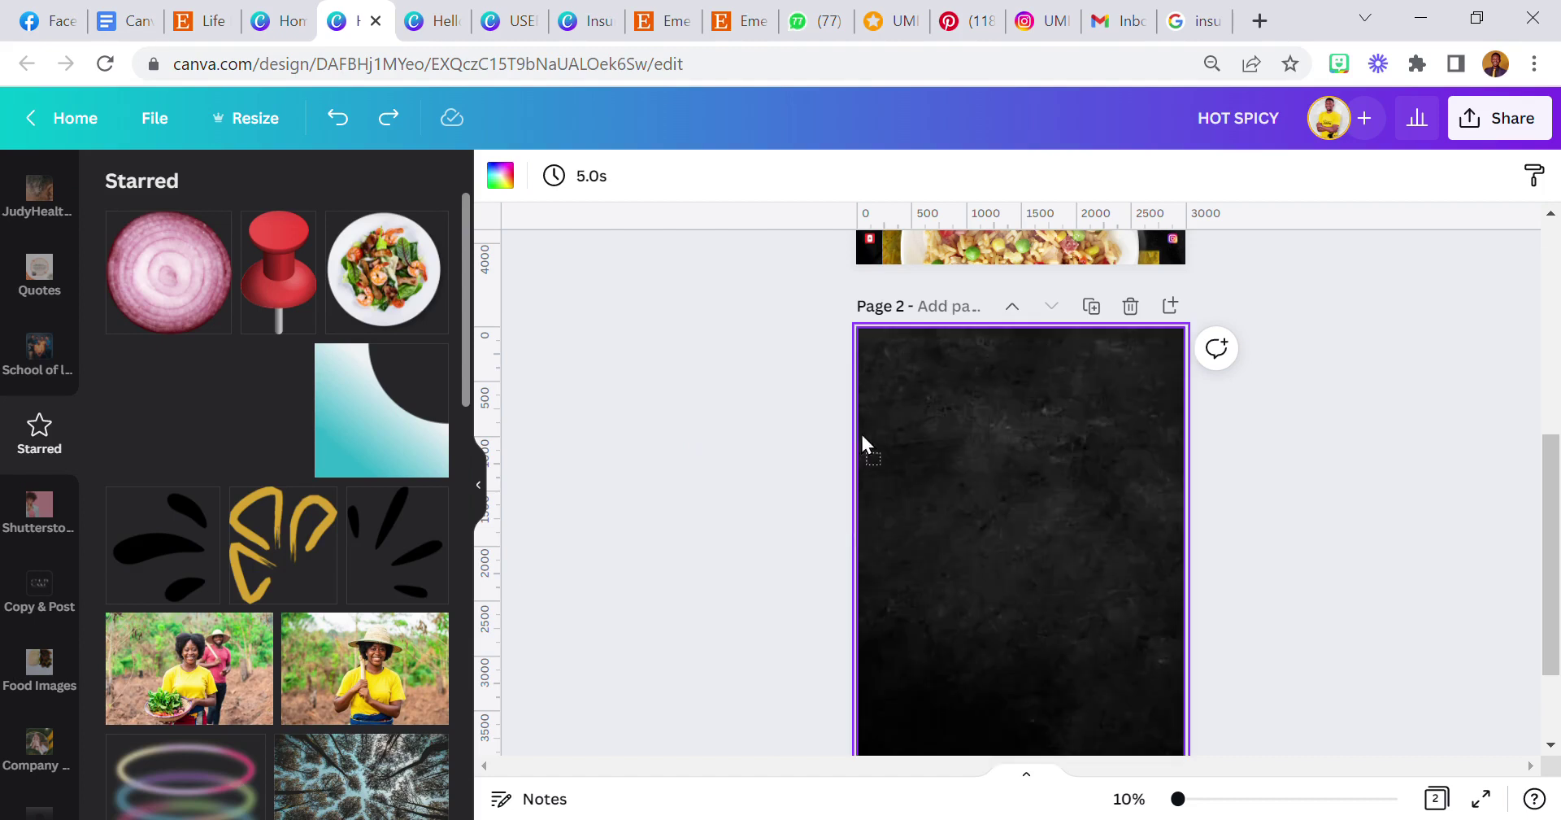
{"action": "left_click", "coordinate": [799, 441]}
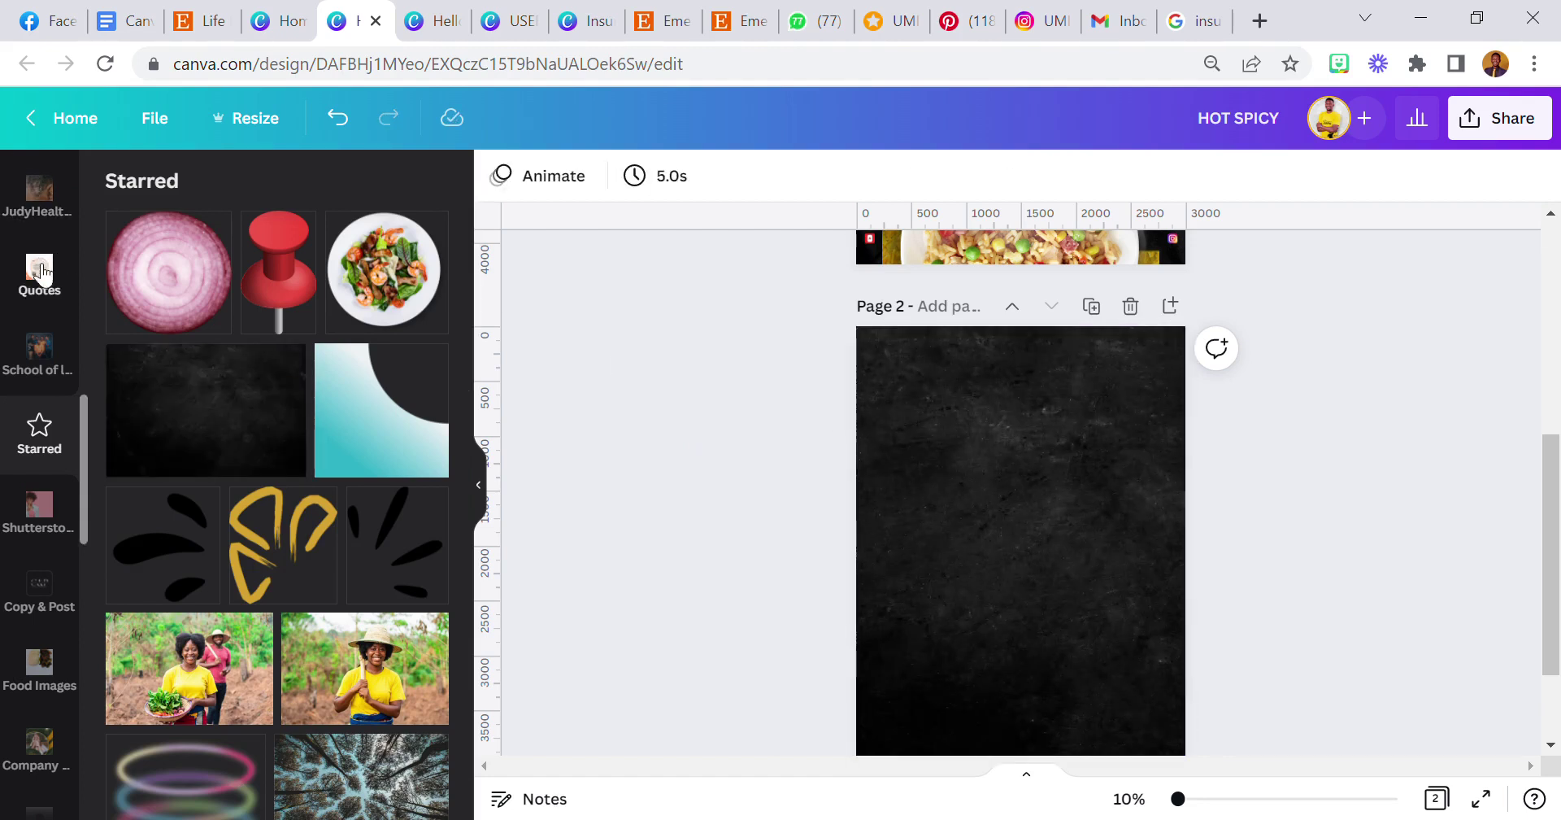
- Add the narrow R letter frame from the recently used elements to page 2 and scale it down near the page's upper-left corner
{"action": "scroll", "coordinate": [37, 277], "scroll_direction": "up", "scroll_amount": 5}
{"action": "scroll", "coordinate": [32, 284], "scroll_direction": "up", "scroll_amount": 3}
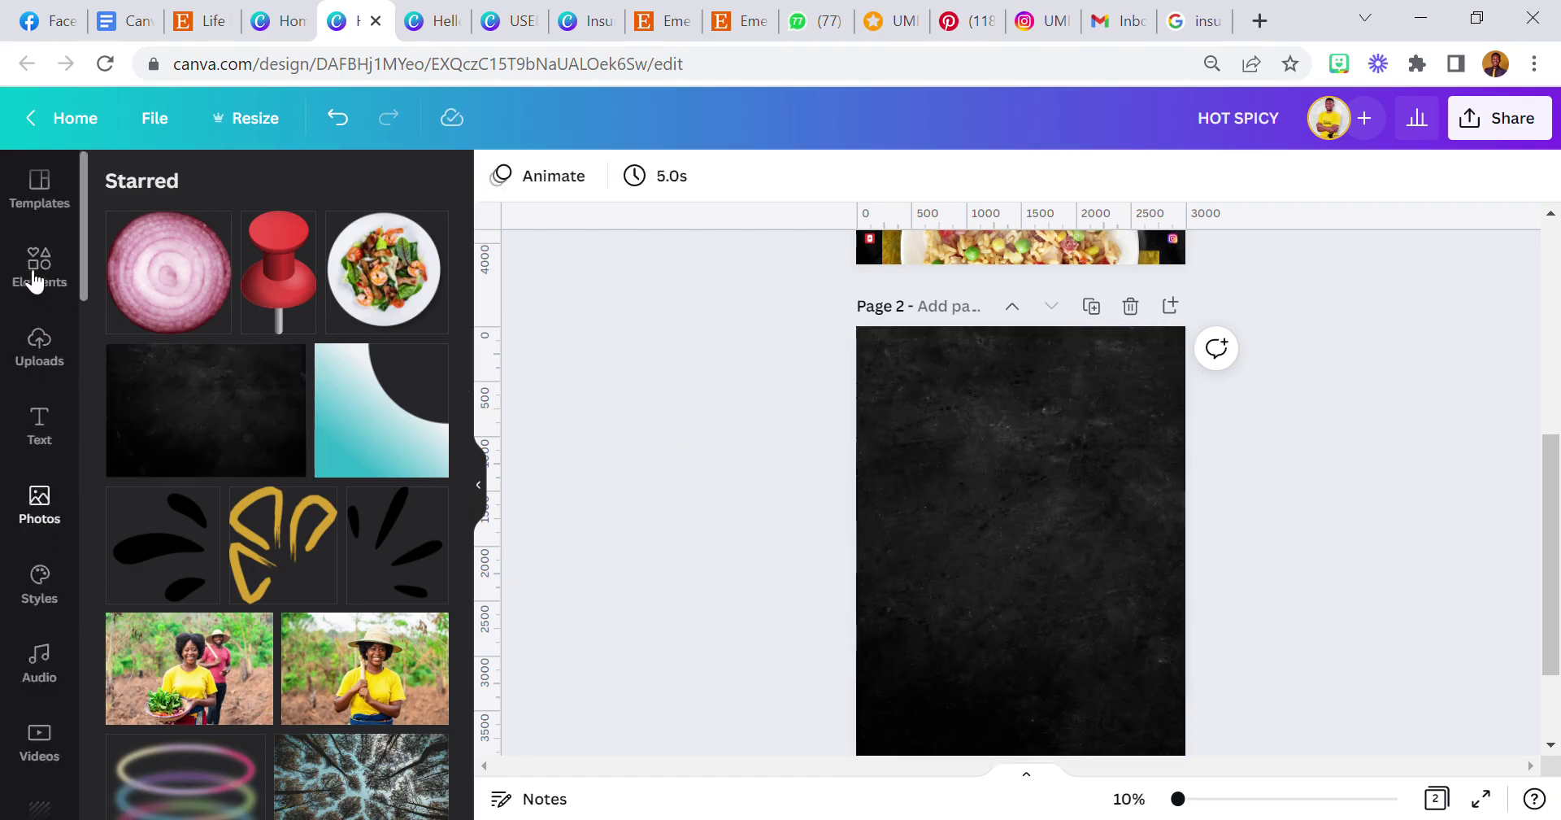
{"action": "left_click", "coordinate": [48, 271]}
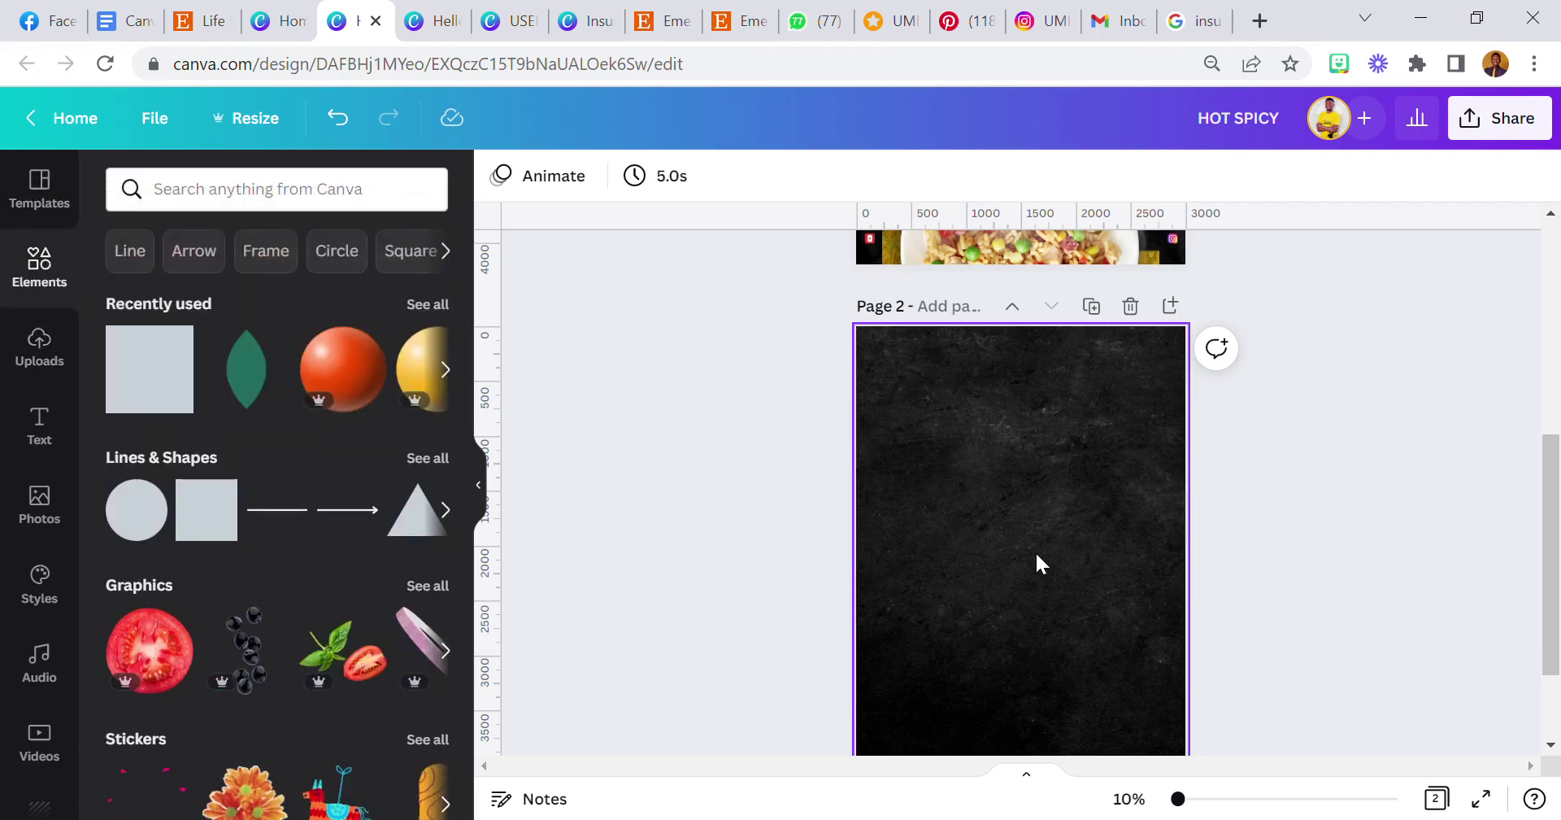
{"action": "scroll", "coordinate": [1036, 550], "scroll_direction": "up", "scroll_amount": 1}
{"action": "scroll", "coordinate": [1036, 550], "scroll_direction": "up", "scroll_amount": 5}
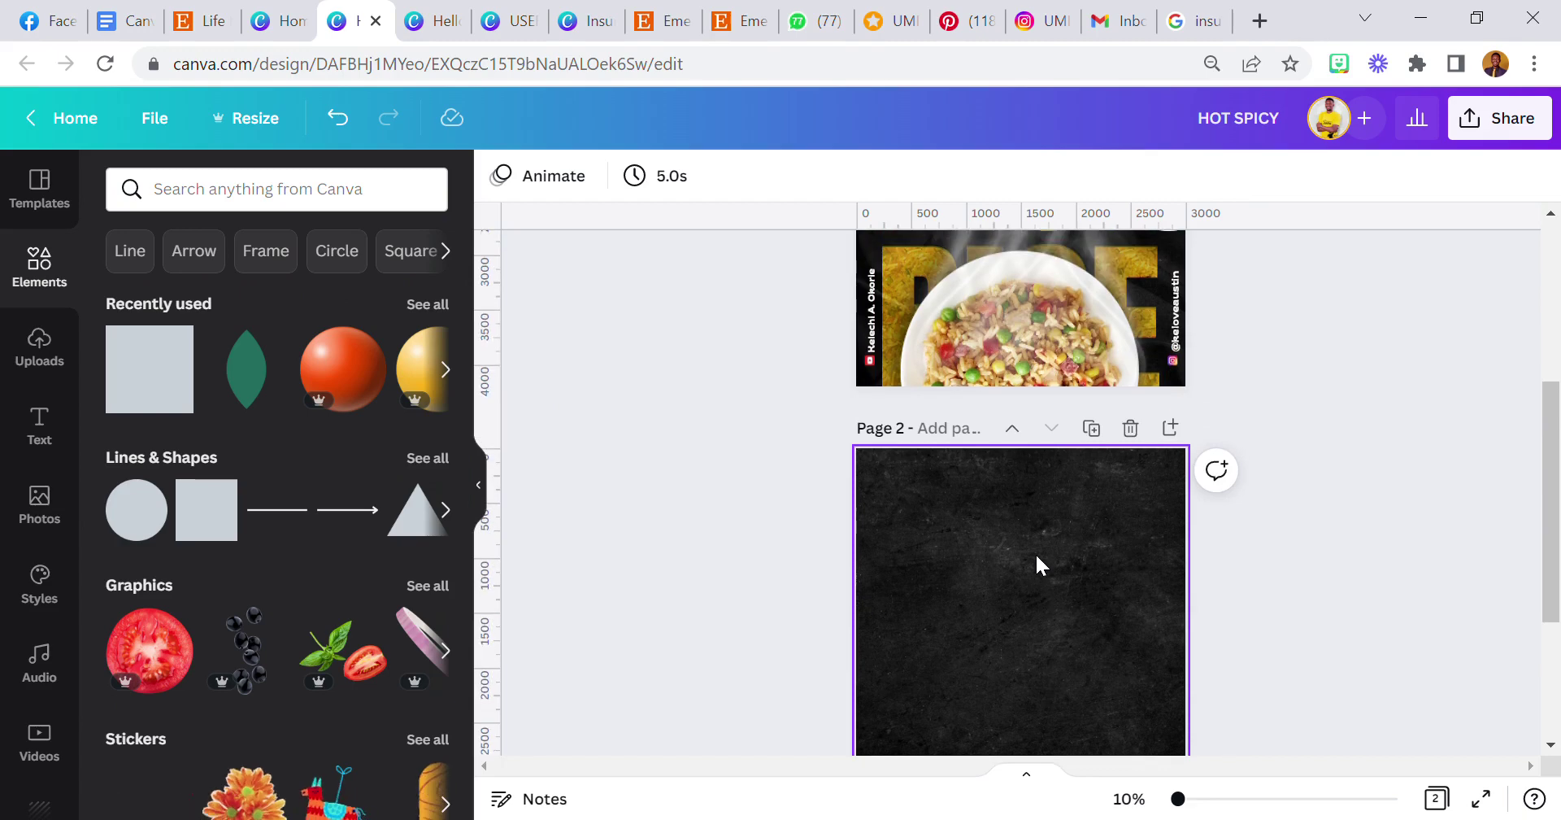
{"action": "scroll", "coordinate": [975, 350], "scroll_direction": "down", "scroll_amount": 5}
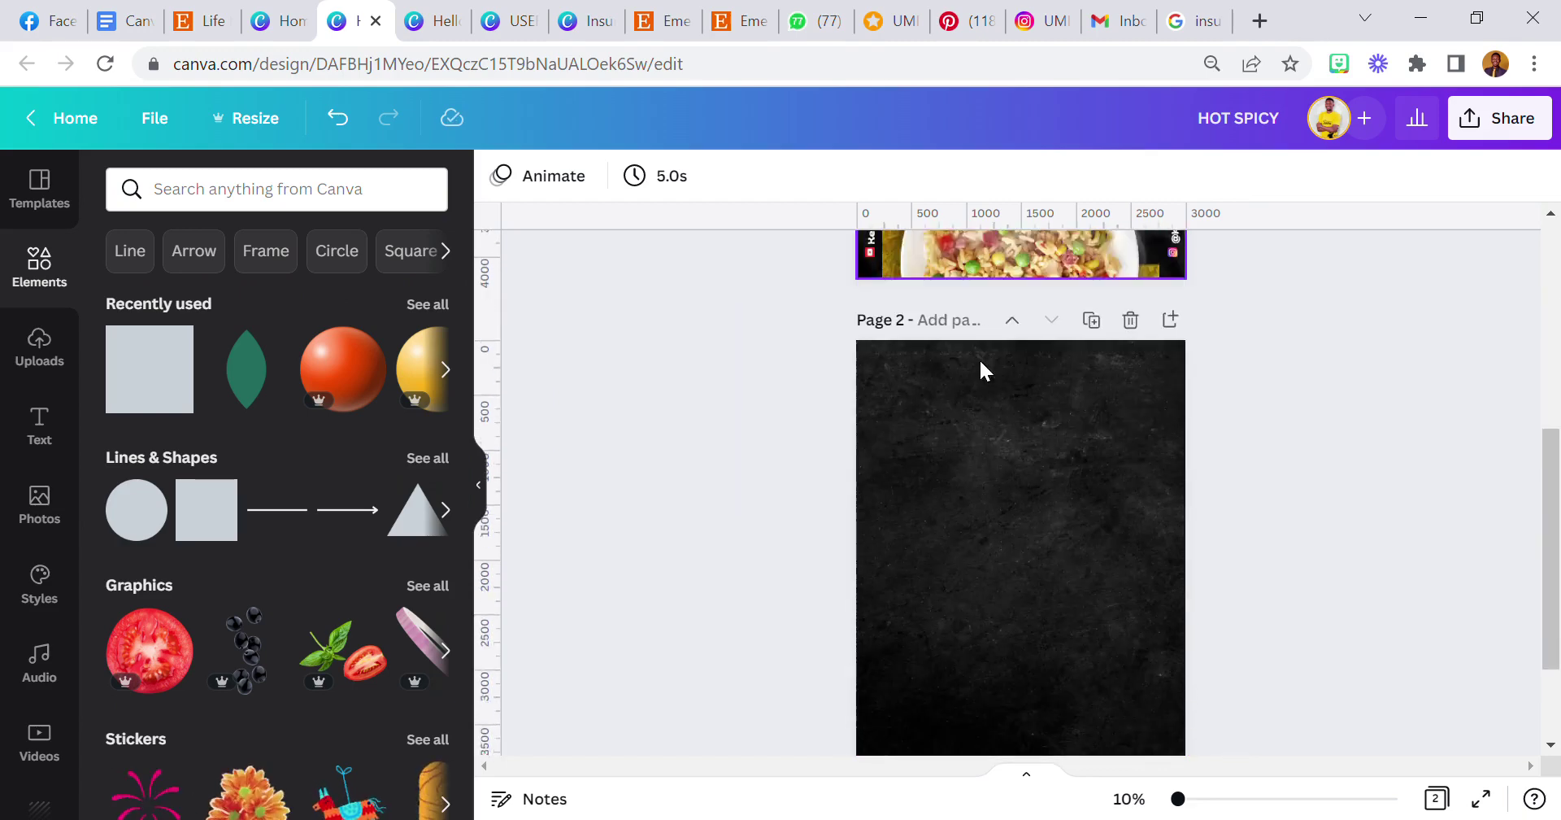
{"action": "left_click", "coordinate": [428, 304]}
{"action": "scroll", "coordinate": [388, 525], "scroll_direction": "down", "scroll_amount": 3}
{"action": "scroll", "coordinate": [351, 464], "scroll_direction": "down", "scroll_amount": 10}
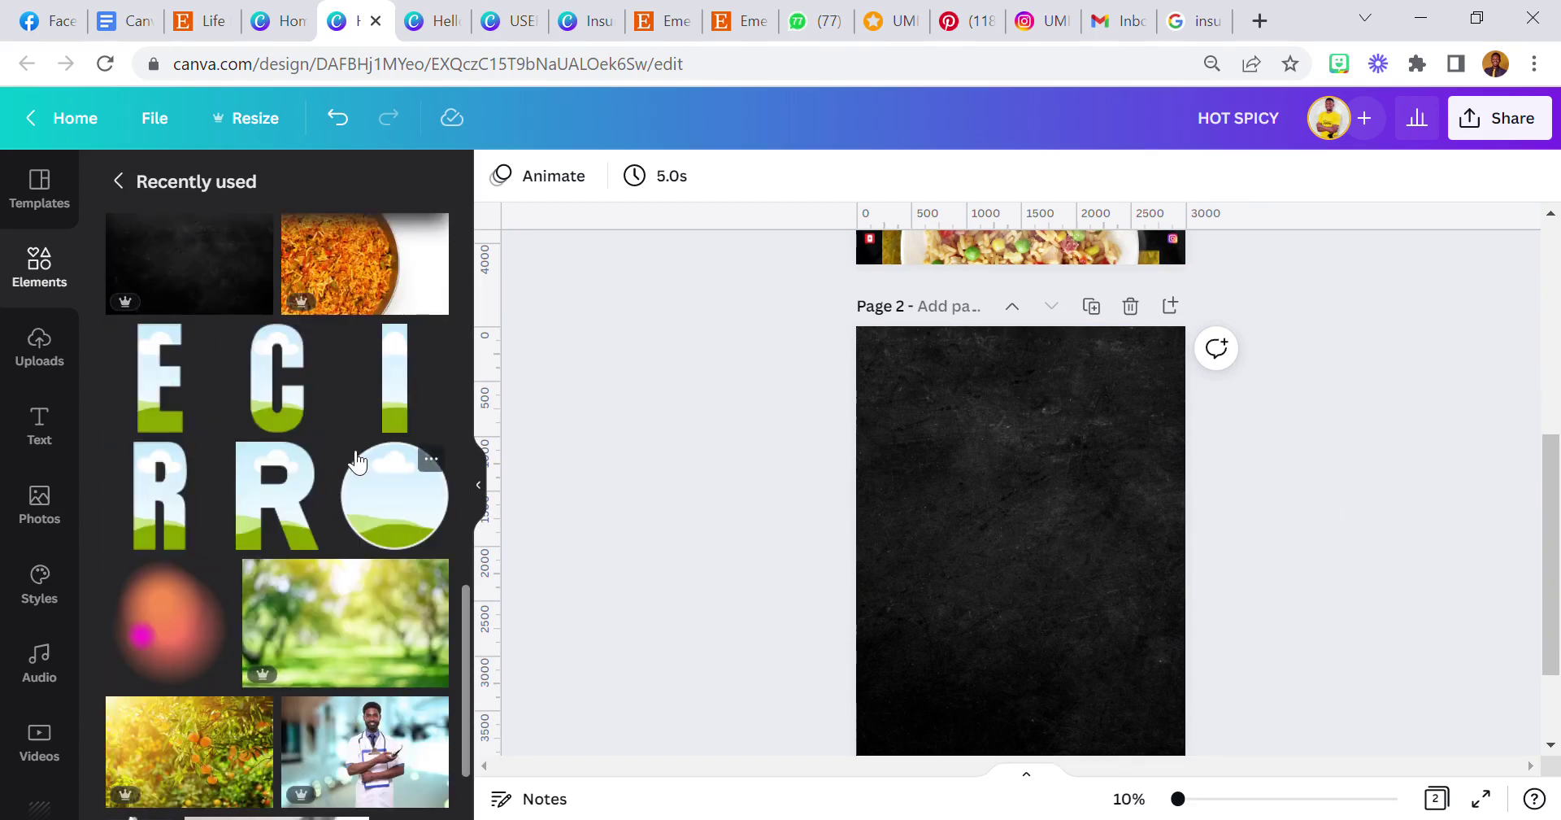
{"action": "scroll", "coordinate": [215, 403], "scroll_direction": "down", "scroll_amount": 2}
{"action": "left_click", "coordinate": [193, 400]}
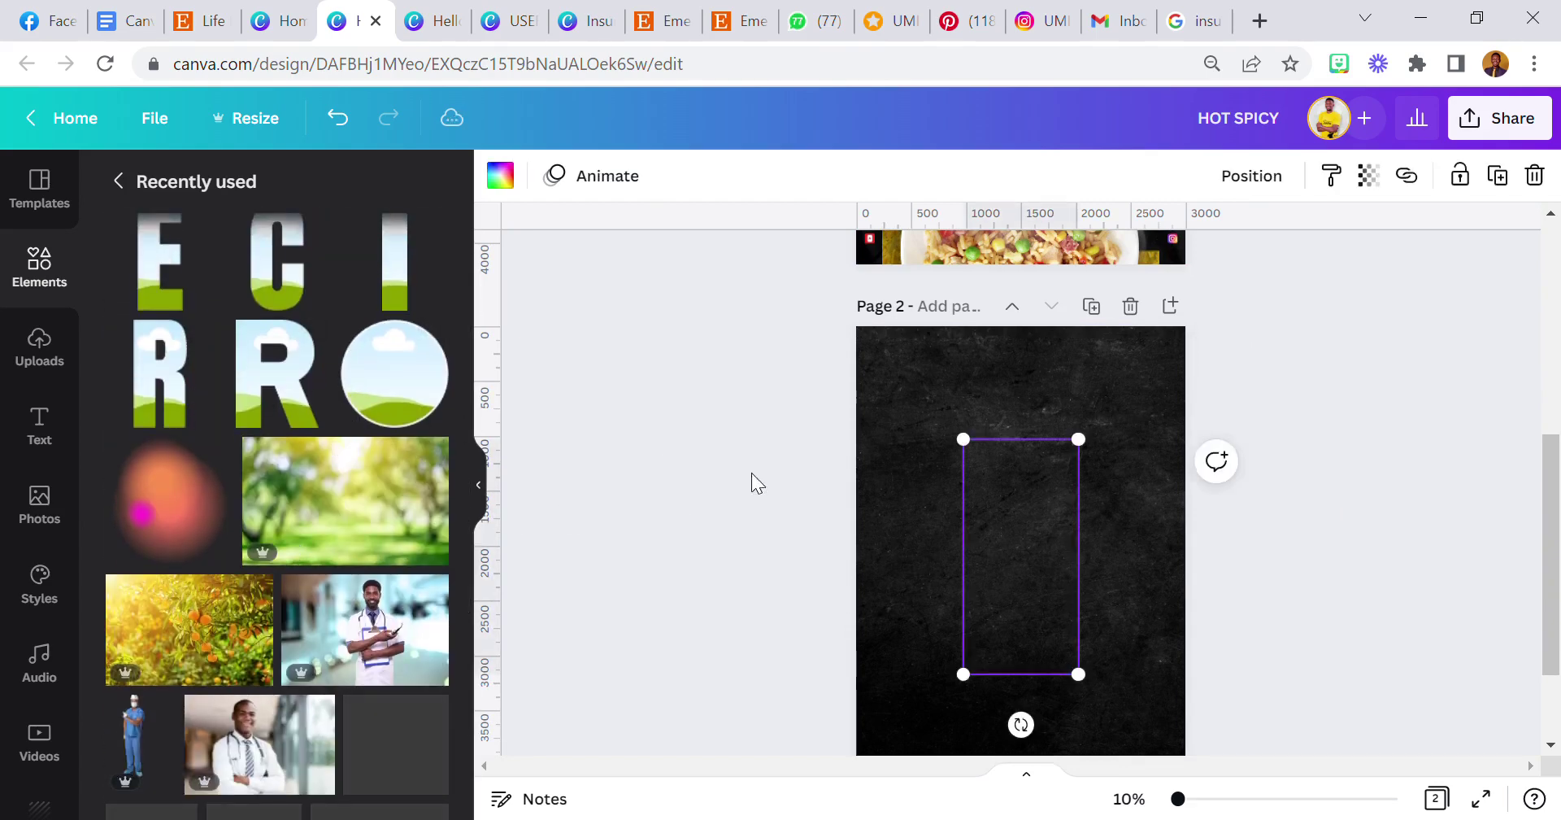
{"action": "left_click_drag", "start_coordinate": [1011, 533], "coordinate": [943, 505]}
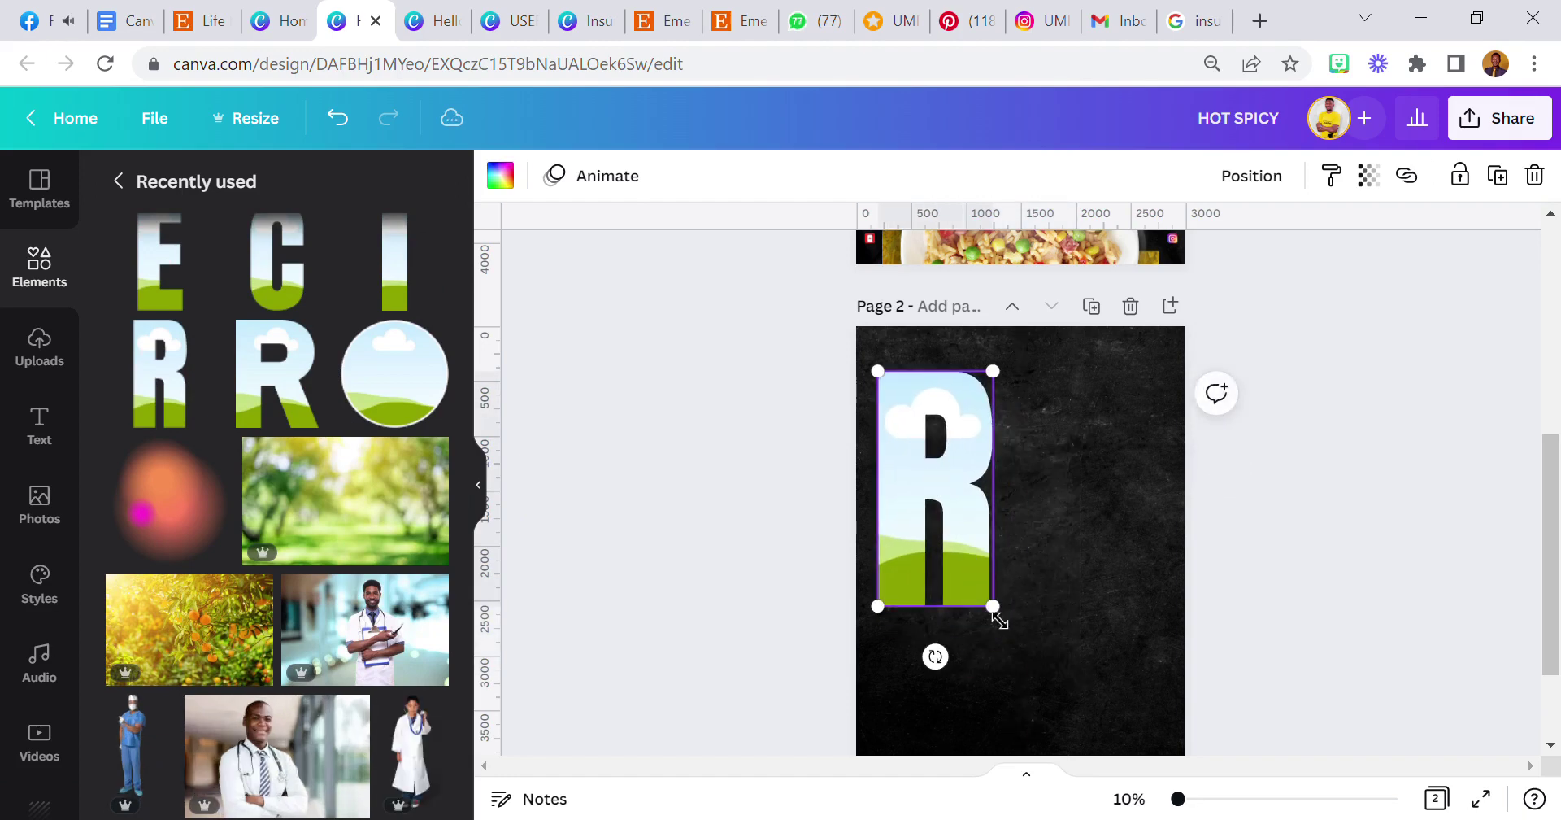
{"action": "left_click_drag", "start_coordinate": [988, 606], "coordinate": [954, 526]}
- Add the I, C and E letter frames to page 2 and move the C and E clear of the I
{"action": "left_click", "coordinate": [407, 279]}
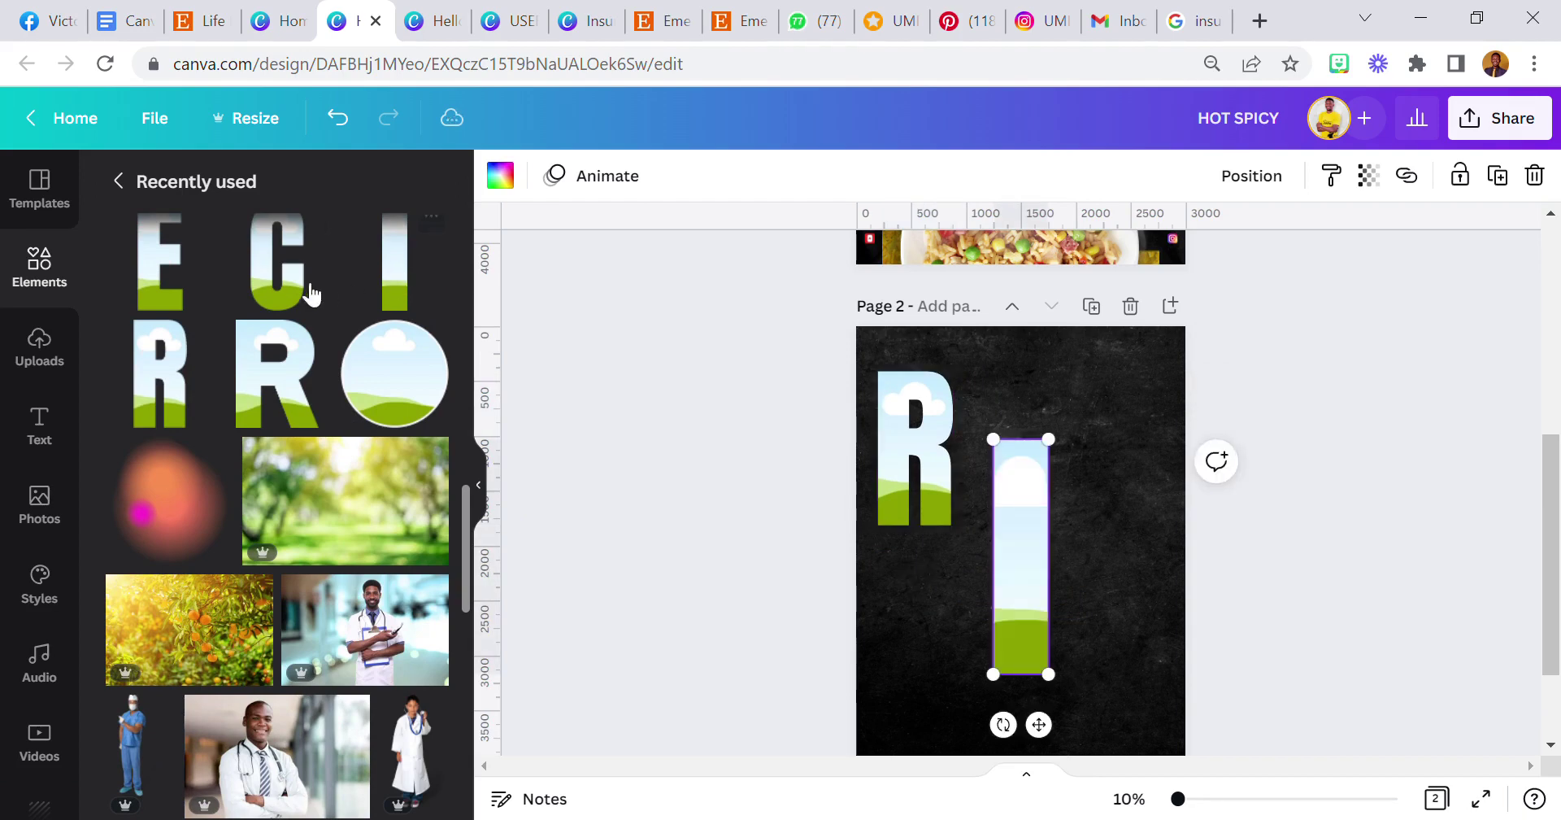
{"action": "left_click", "coordinate": [302, 284]}
{"action": "left_click", "coordinate": [179, 279]}
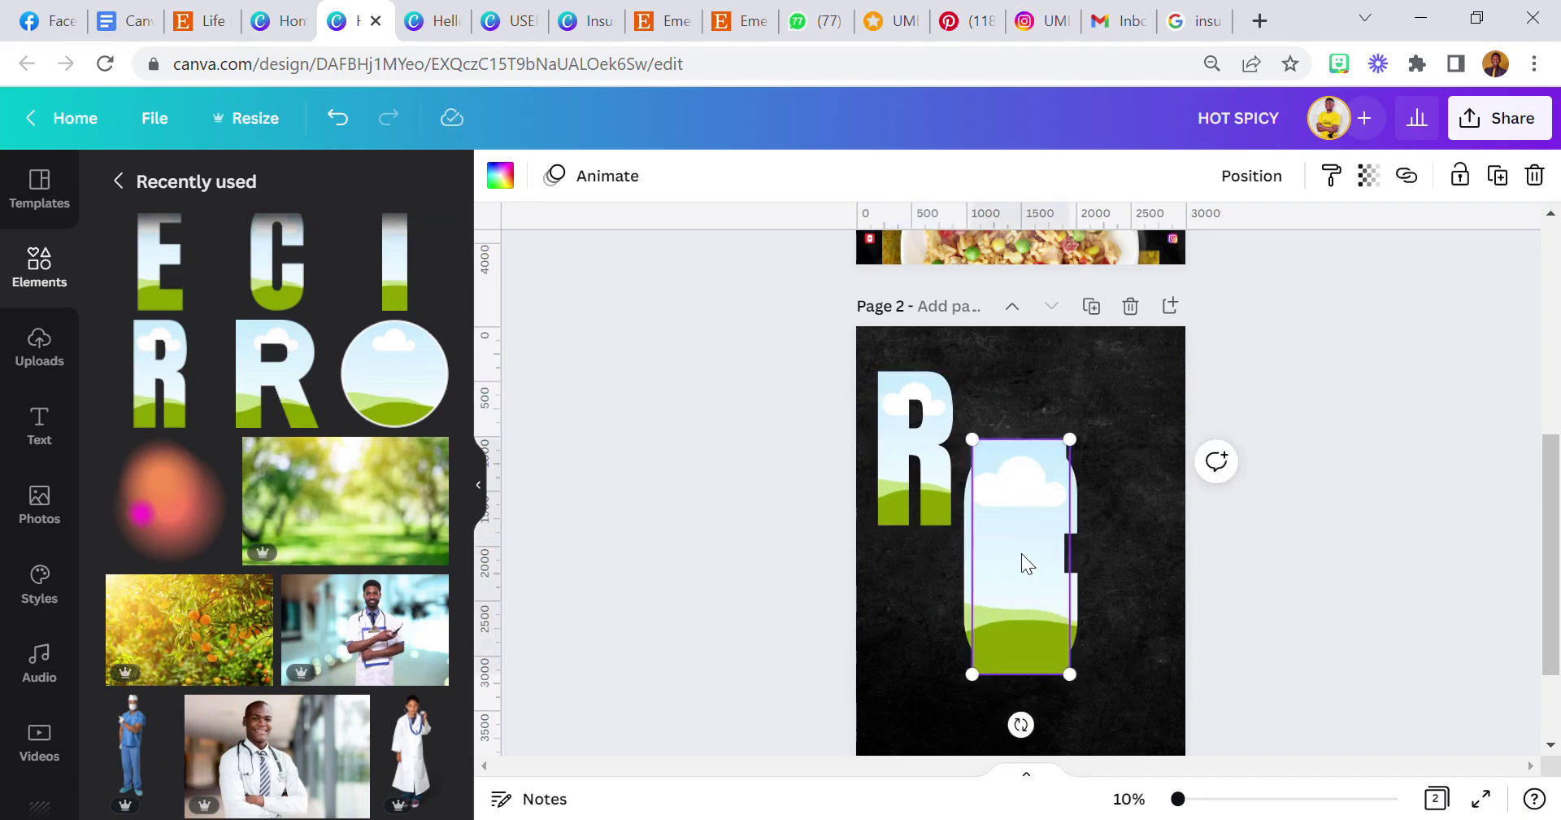
{"action": "left_click_drag", "start_coordinate": [1021, 553], "coordinate": [1136, 558]}
{"action": "left_click", "coordinate": [1034, 538]}
{"action": "left_click_drag", "start_coordinate": [1034, 539], "coordinate": [1137, 523]}
- Scale the I, C and E frames to the R's height and line them up beside it to spell RICE
{"action": "left_click_drag", "start_coordinate": [1039, 526], "coordinate": [1012, 475]}
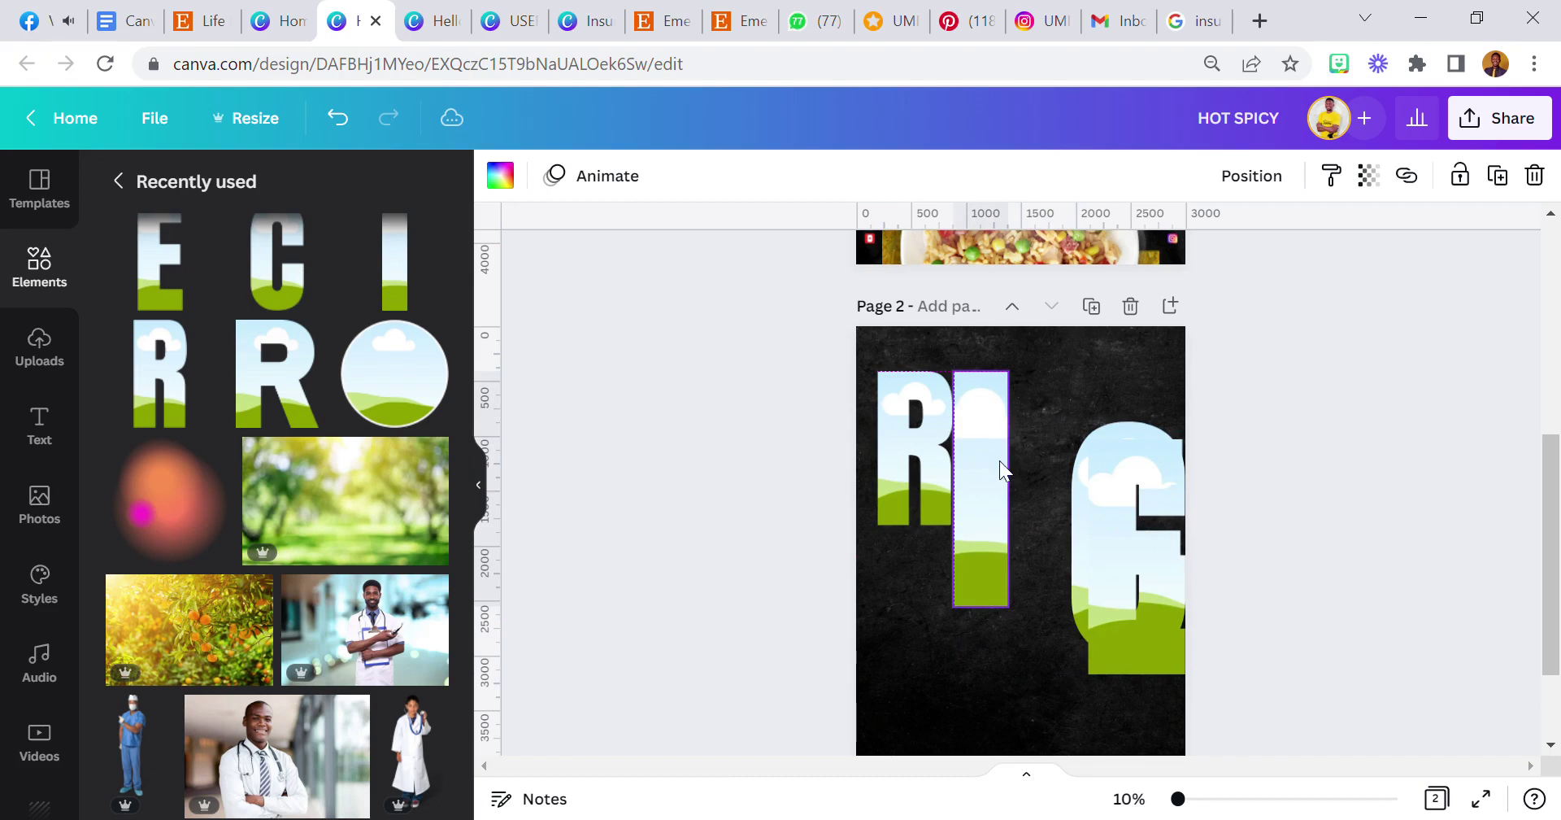
{"action": "left_click", "coordinate": [971, 573]}
{"action": "left_click_drag", "start_coordinate": [973, 625], "coordinate": [975, 537]}
{"action": "left_click", "coordinate": [1091, 487]}
{"action": "left_click_drag", "start_coordinate": [1091, 486], "coordinate": [1029, 446]}
{"action": "left_click_drag", "start_coordinate": [1122, 605], "coordinate": [1111, 443]}
{"action": "left_click", "coordinate": [1115, 508]}
{"action": "left_click_drag", "start_coordinate": [1084, 607], "coordinate": [1150, 549]}
{"action": "left_click", "coordinate": [986, 644]}
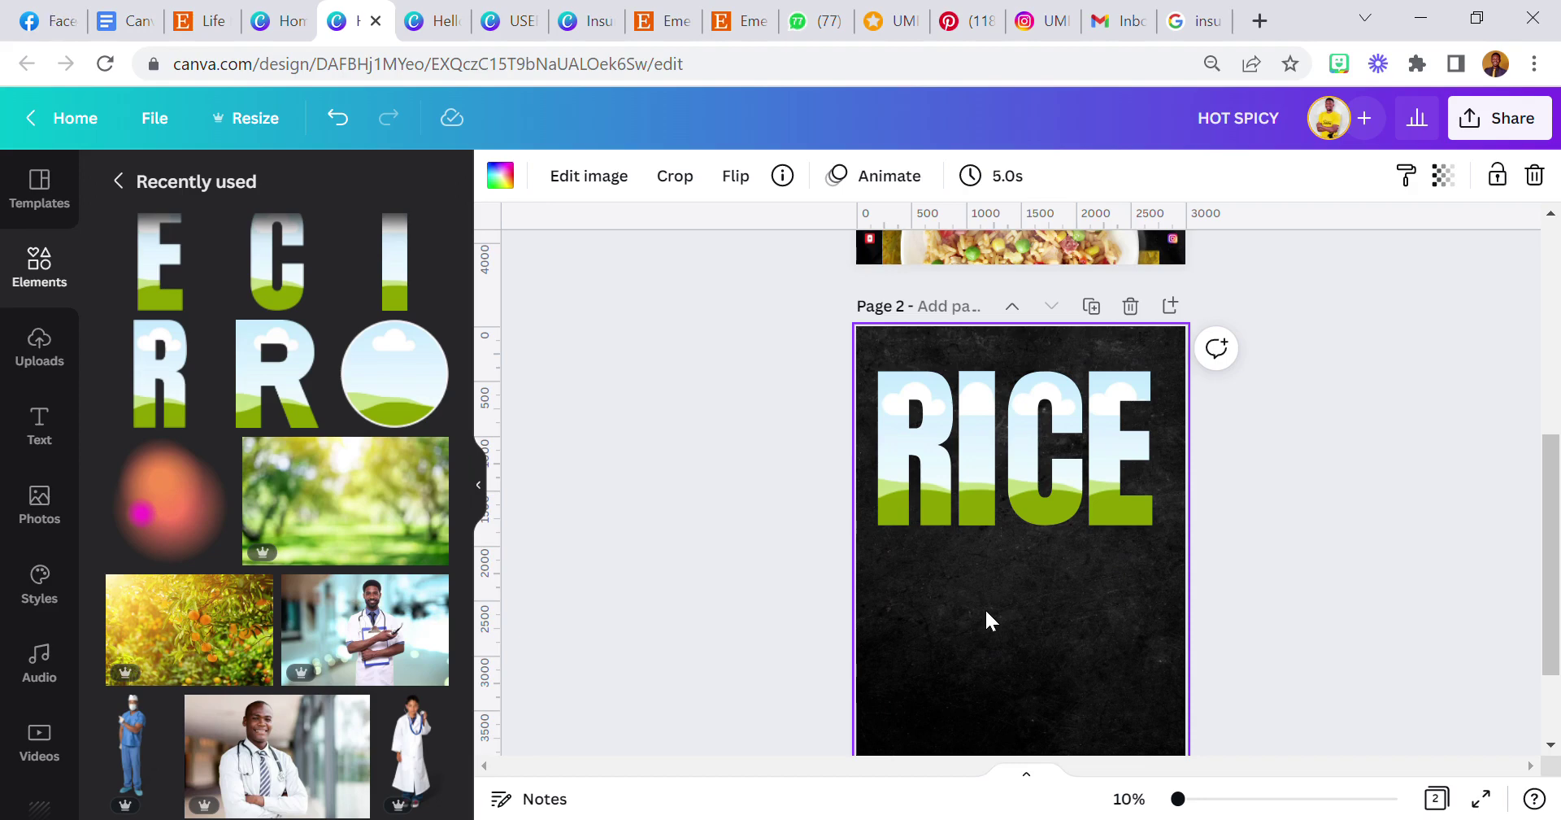
- Enlarge the C frame slightly from its upper-left corner to about 685 × 1,415 so it reaches just above the I
{"action": "left_click_drag", "start_coordinate": [1178, 798], "coordinate": [1227, 803]}
{"action": "scroll", "coordinate": [1071, 506], "scroll_direction": "up", "scroll_amount": 5}
{"action": "left_click", "coordinate": [1071, 506]}
{"action": "scroll", "coordinate": [1071, 504], "scroll_direction": "up", "scroll_amount": 3}
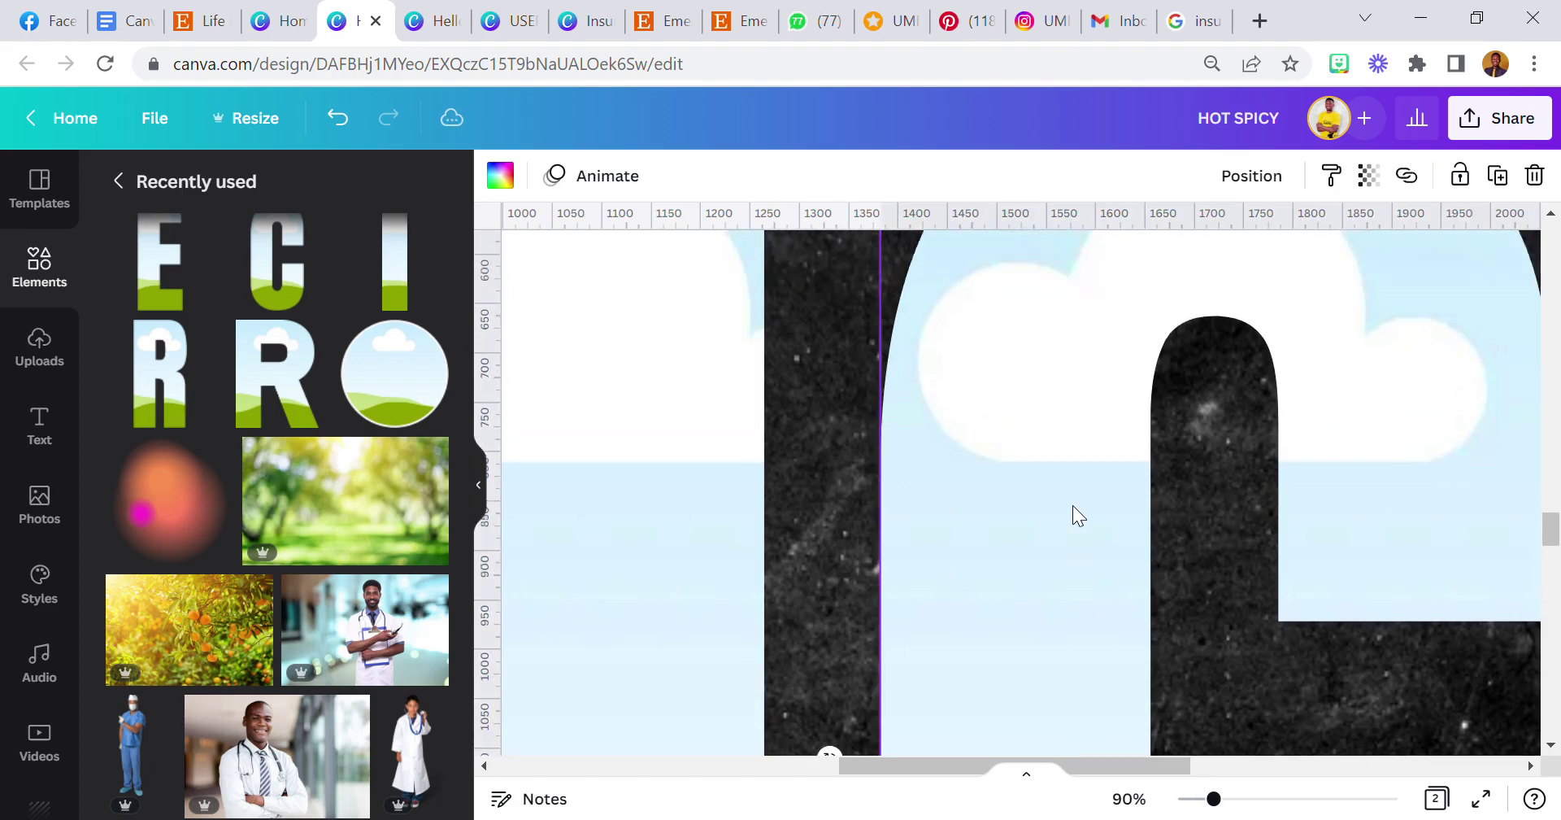
{"action": "left_click_drag", "start_coordinate": [889, 384], "coordinate": [884, 373]}
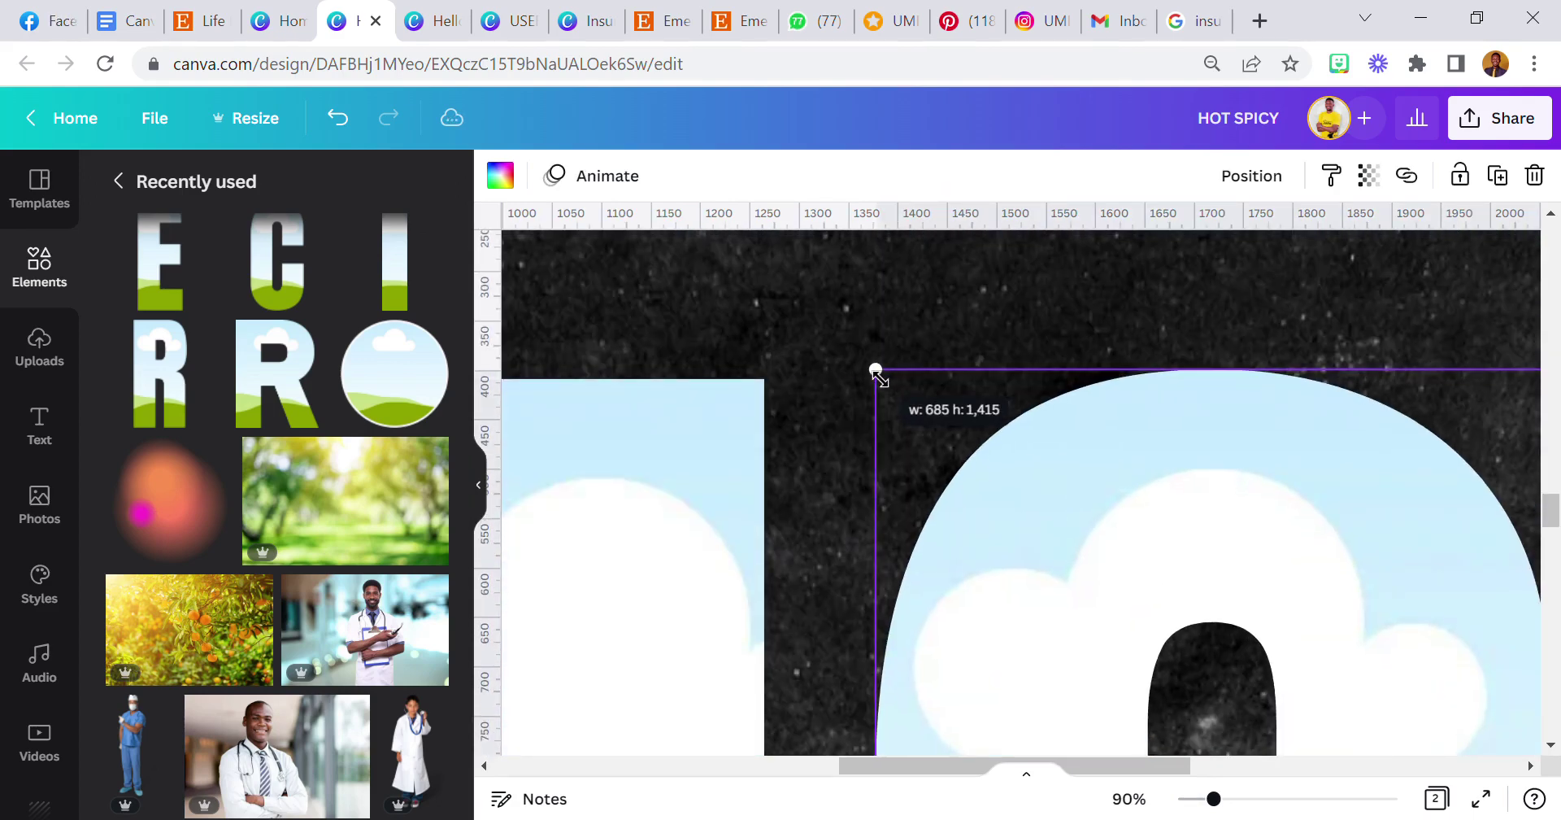
{"action": "scroll", "coordinate": [736, 403], "scroll_direction": "down", "scroll_amount": 3}
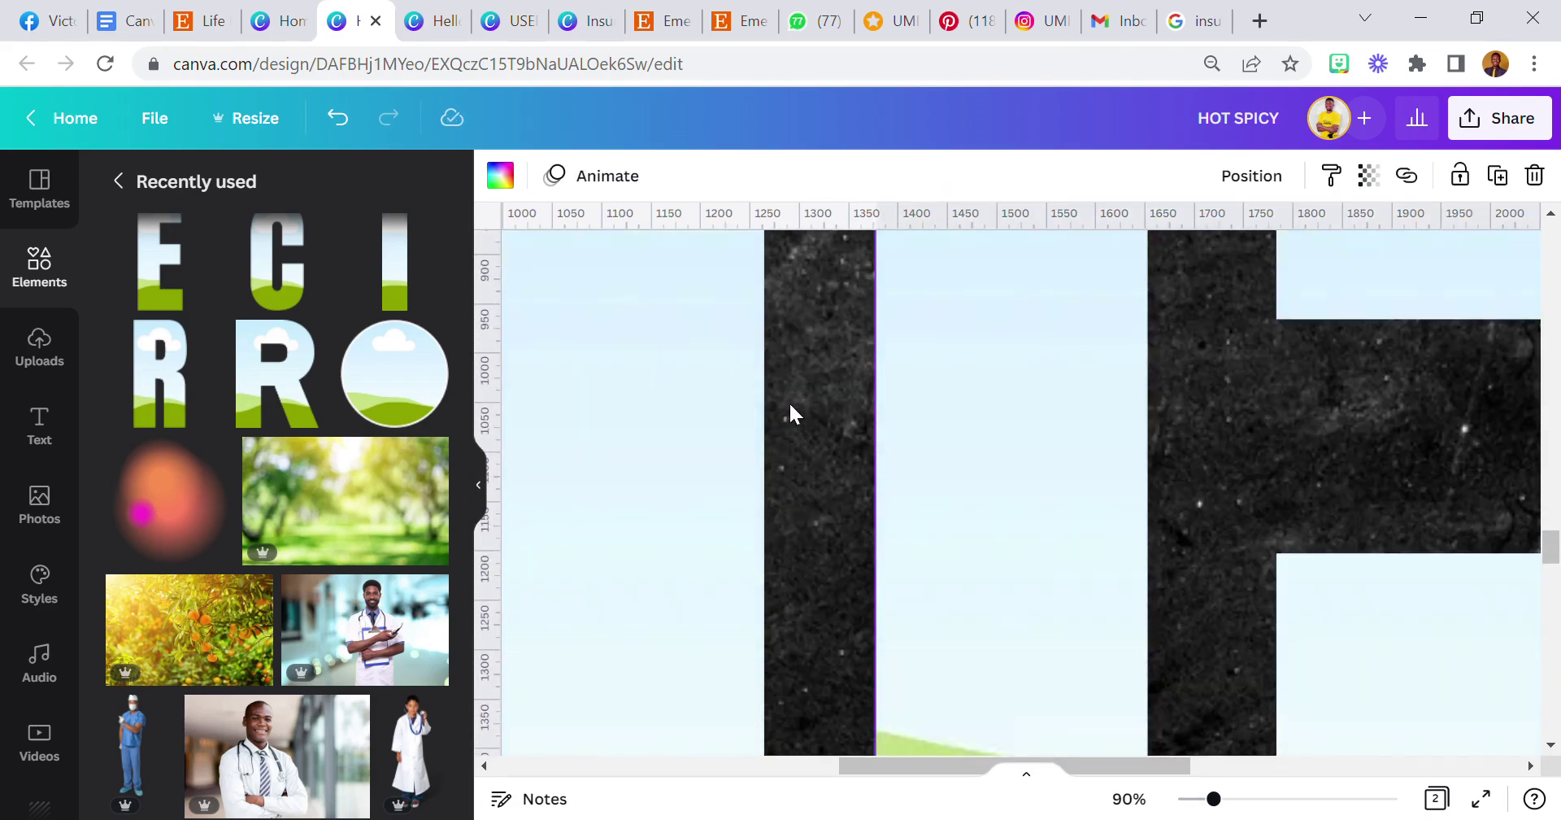
{"action": "scroll", "coordinate": [810, 372], "scroll_direction": "up", "scroll_amount": 3}
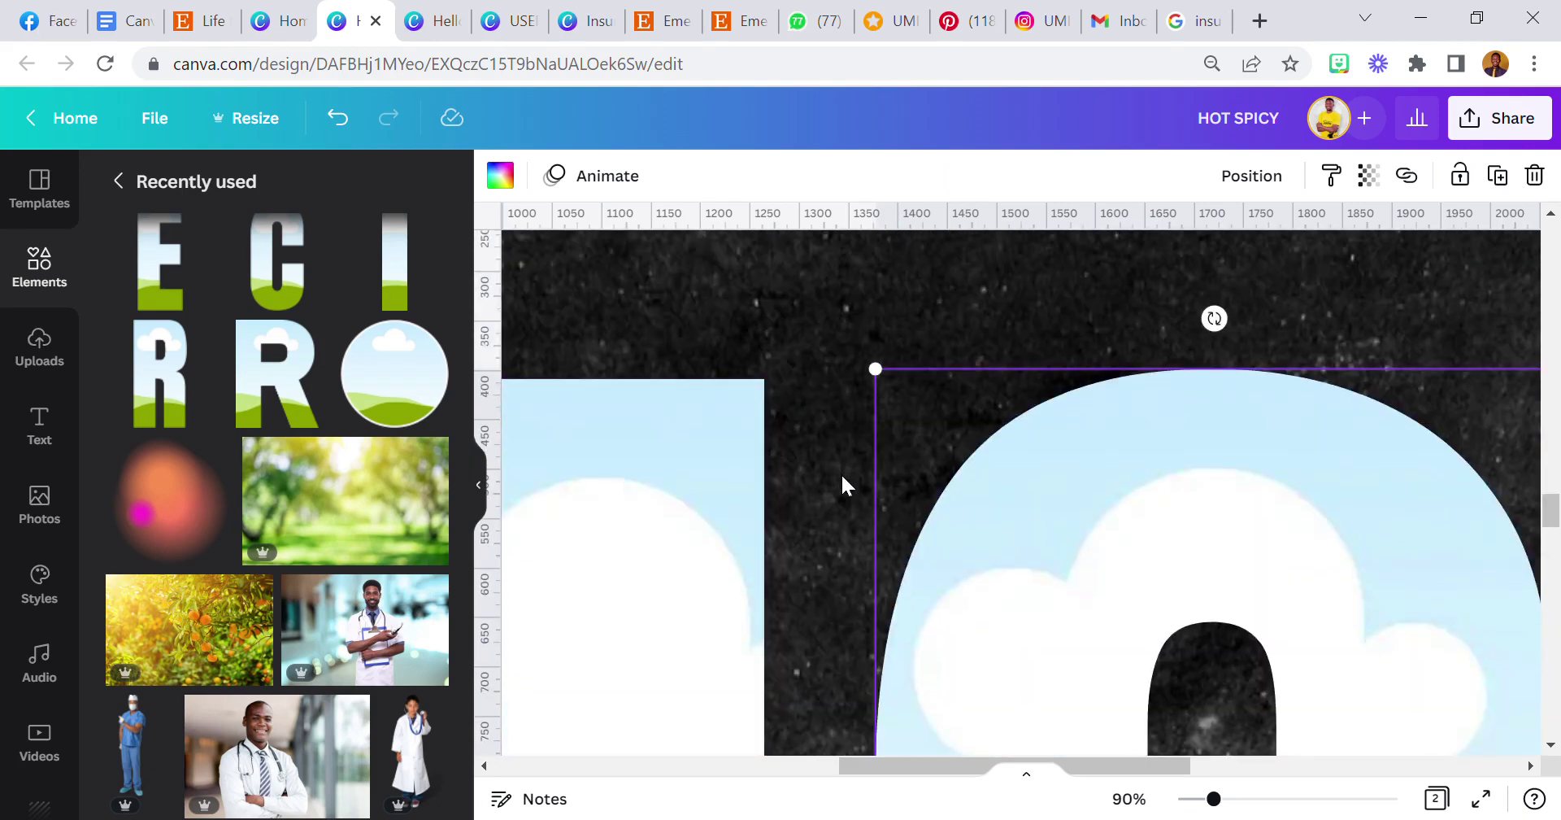
- Enlarge the C frame slightly from its lower-left corner and nudge it to fine-tune its position between the I and E
{"action": "scroll", "coordinate": [1090, 465], "scroll_direction": "down", "scroll_amount": 12}
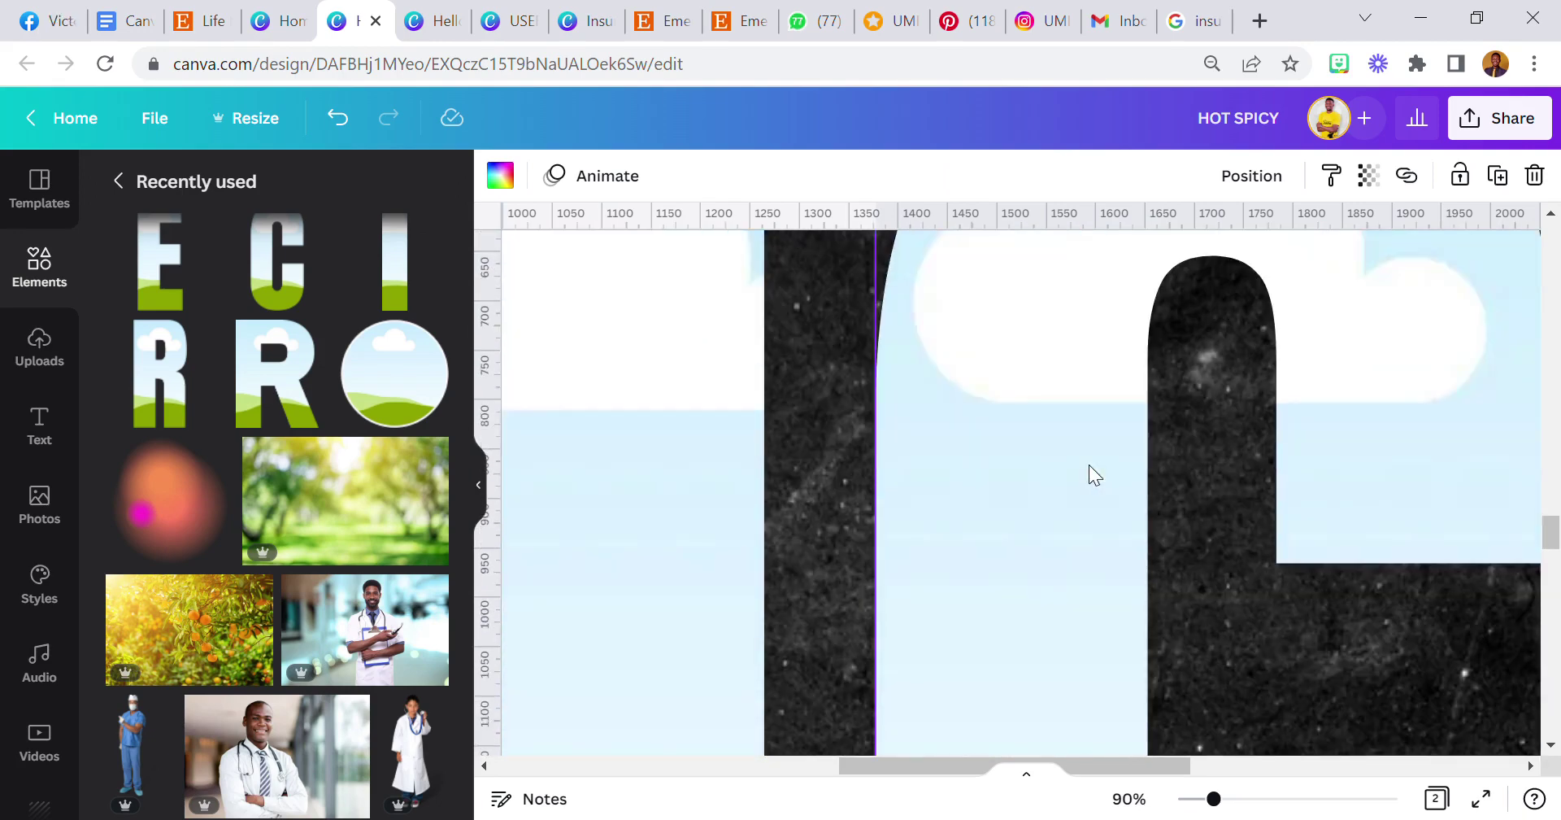
{"action": "scroll", "coordinate": [1075, 545], "scroll_direction": "down", "scroll_amount": 3}
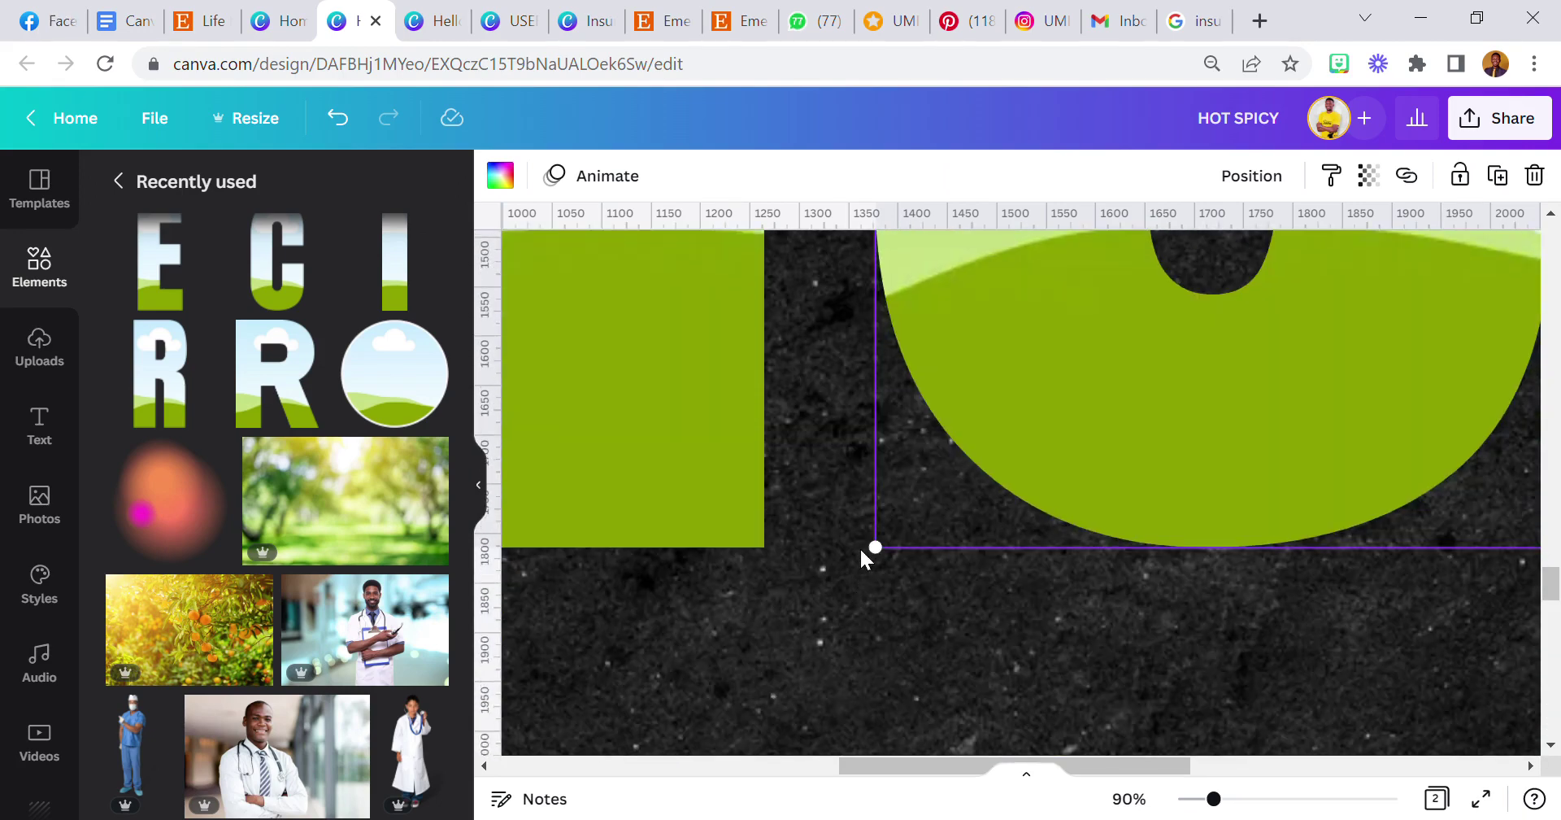
{"action": "mouse_move", "coordinate": [875, 549]}
{"action": "left_mouse_down"}
{"action": "mouse_move", "coordinate": [865, 567]}
{"action": "mouse_move", "coordinate": [852, 555]}
{"action": "left_mouse_up"}
{"action": "scroll", "coordinate": [850, 553], "scroll_direction": "up", "scroll_amount": 15}
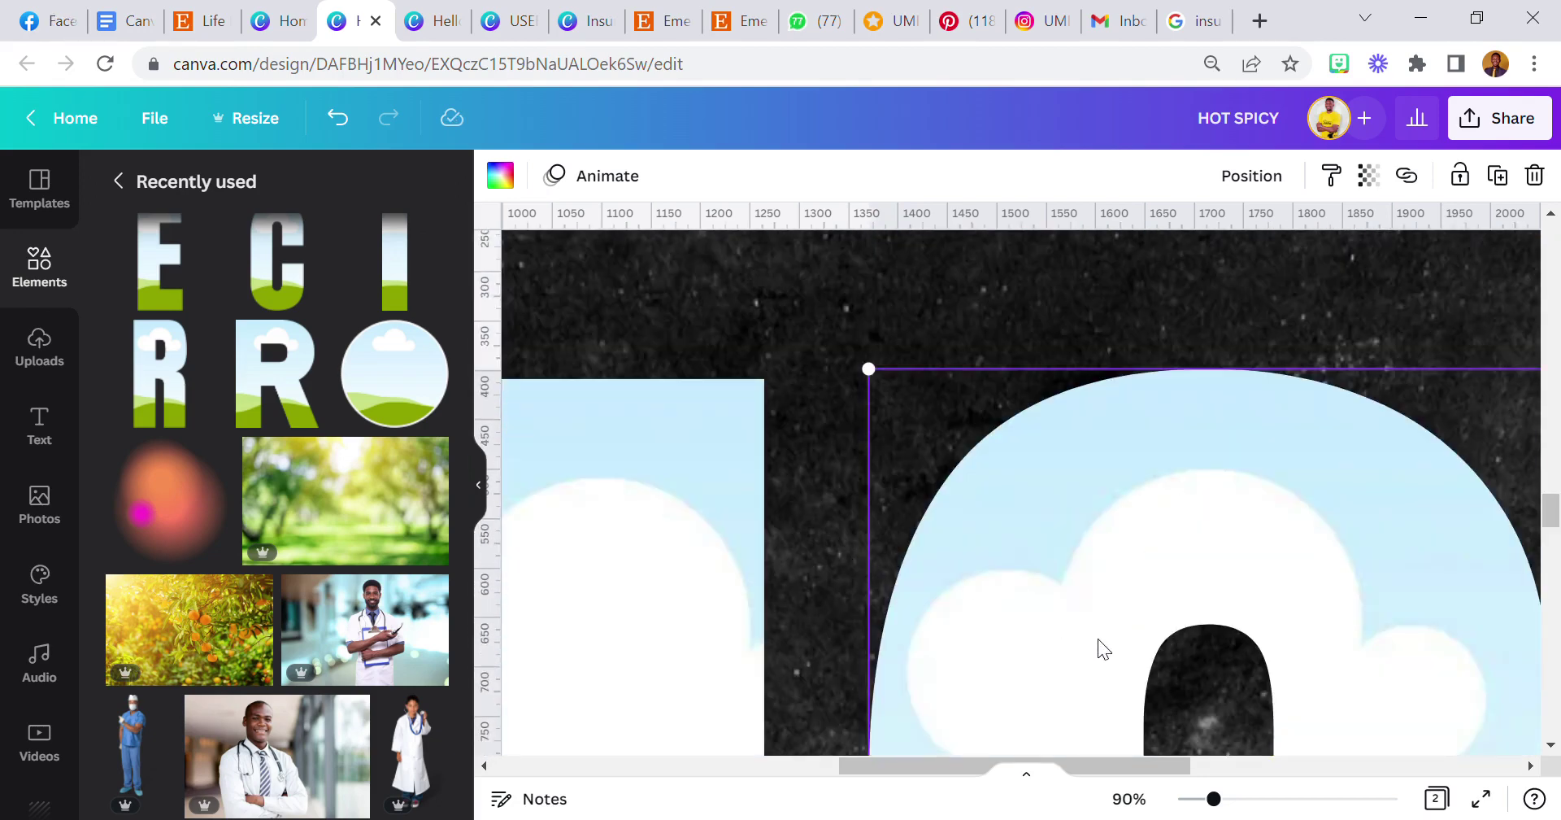
{"action": "scroll", "coordinate": [1091, 635], "scroll_direction": "down", "scroll_amount": 8}
{"action": "left_click_drag", "start_coordinate": [1104, 578], "coordinate": [1089, 586]}
{"action": "mouse_move", "coordinate": [1191, 809]}
{"action": "left_mouse_down"}
{"action": "mouse_move", "coordinate": [1209, 800]}
{"action": "mouse_move", "coordinate": [1179, 800]}
{"action": "left_mouse_up"}
{"action": "left_click", "coordinate": [895, 675]}
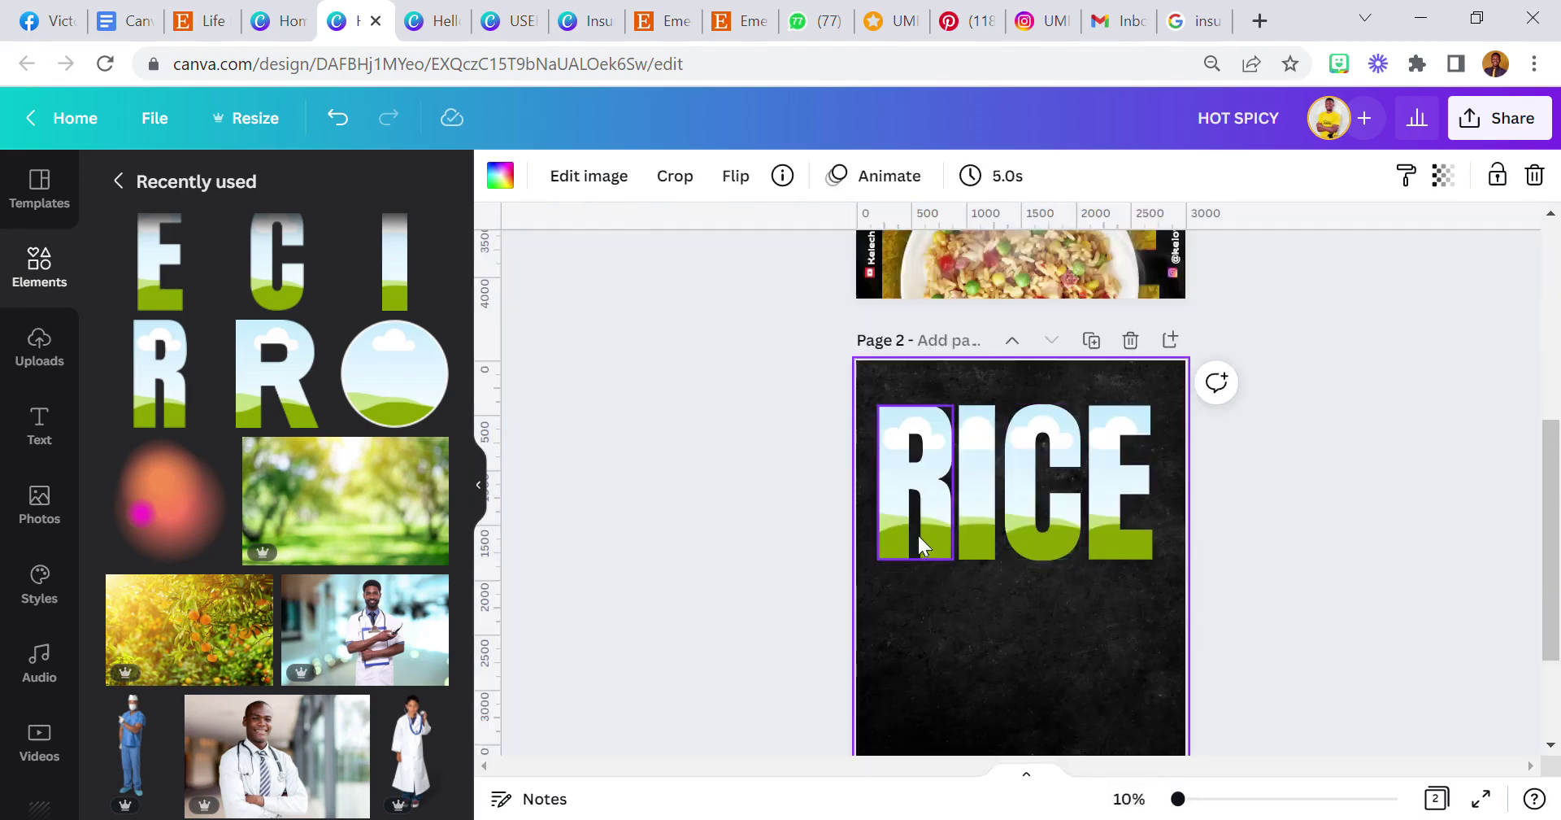
- Even out the gaps in RICE by shifting the R slightly left and the E slightly right
{"action": "scroll", "coordinate": [921, 568], "scroll_direction": "up", "scroll_amount": 6}
{"action": "scroll", "coordinate": [921, 574], "scroll_direction": "down", "scroll_amount": 8}
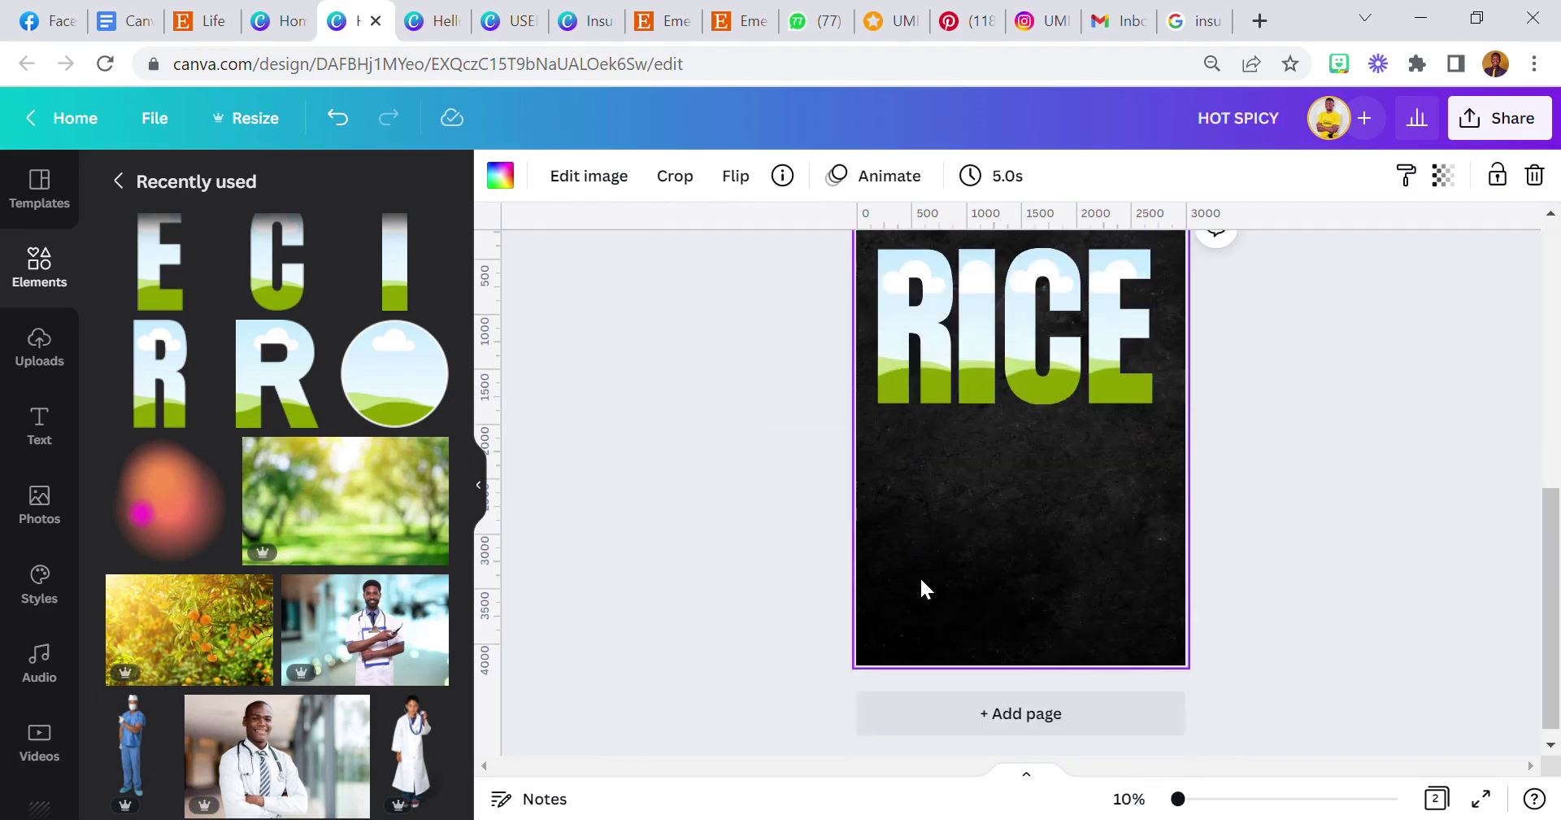
{"action": "scroll", "coordinate": [919, 569], "scroll_direction": "up", "scroll_amount": 2}
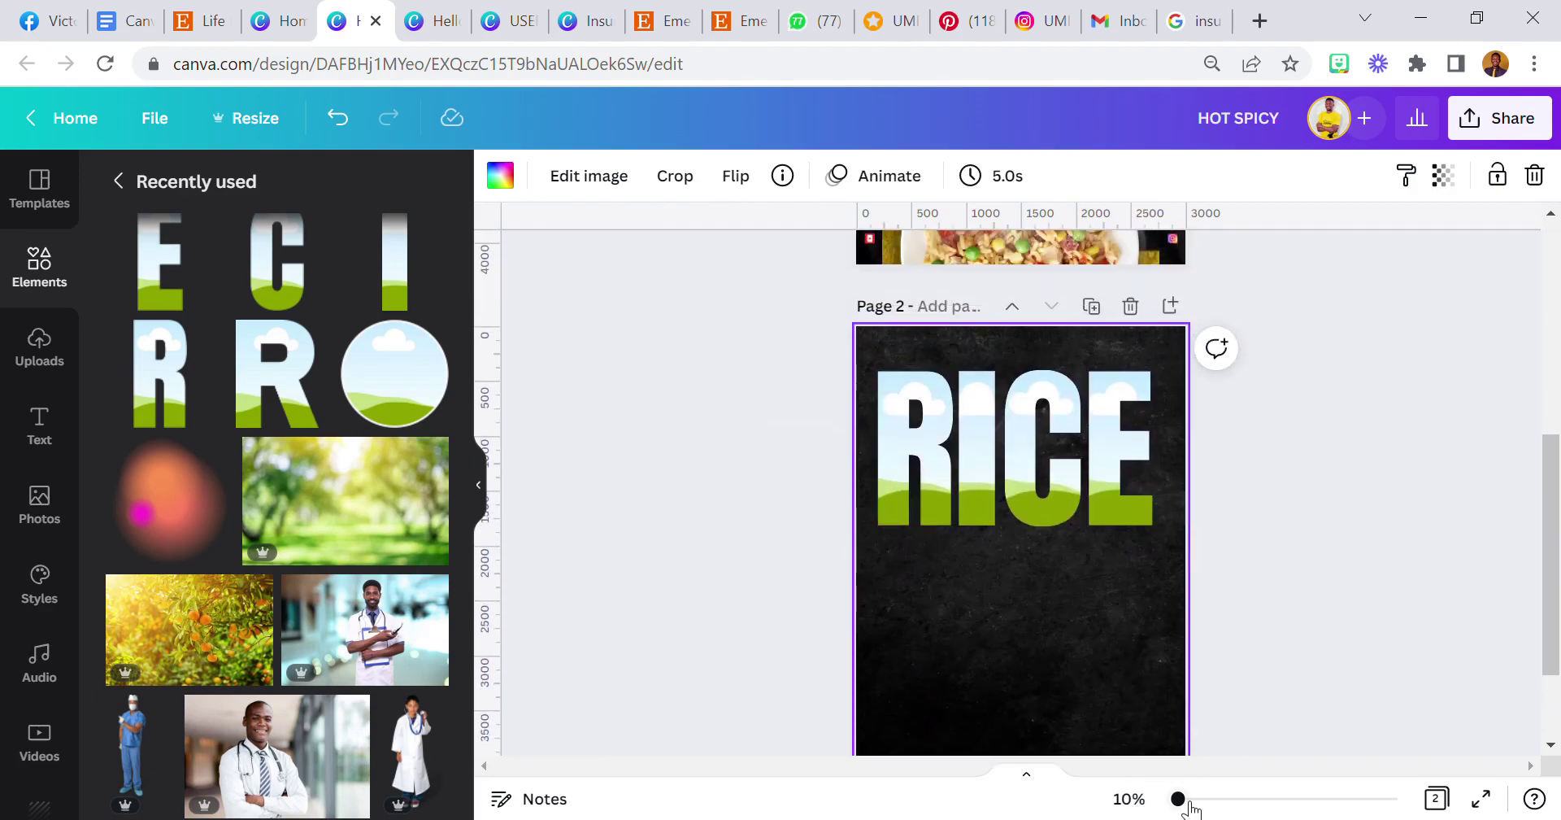
{"action": "left_click_drag", "start_coordinate": [1188, 802], "coordinate": [1188, 803]}
{"action": "left_click", "coordinate": [724, 527]}
{"action": "left_click_drag", "start_coordinate": [725, 527], "coordinate": [731, 540]}
{"action": "left_click", "coordinate": [1211, 524]}
{"action": "left_click_drag", "start_coordinate": [1212, 517], "coordinate": [1235, 577]}
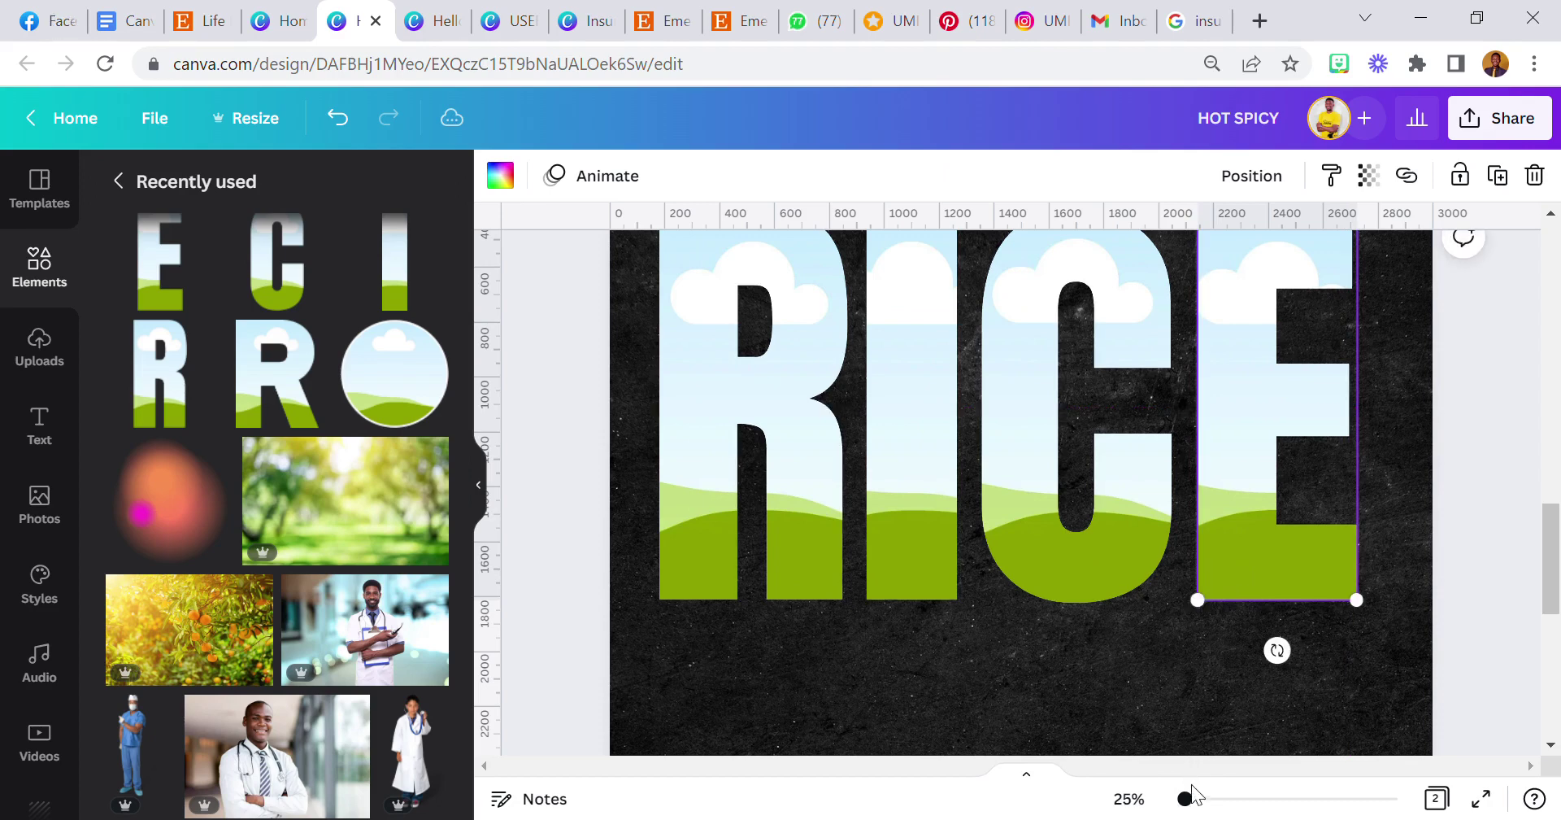
{"action": "left_click_drag", "start_coordinate": [1183, 801], "coordinate": [1177, 800]}
{"action": "left_click", "coordinate": [987, 706]}
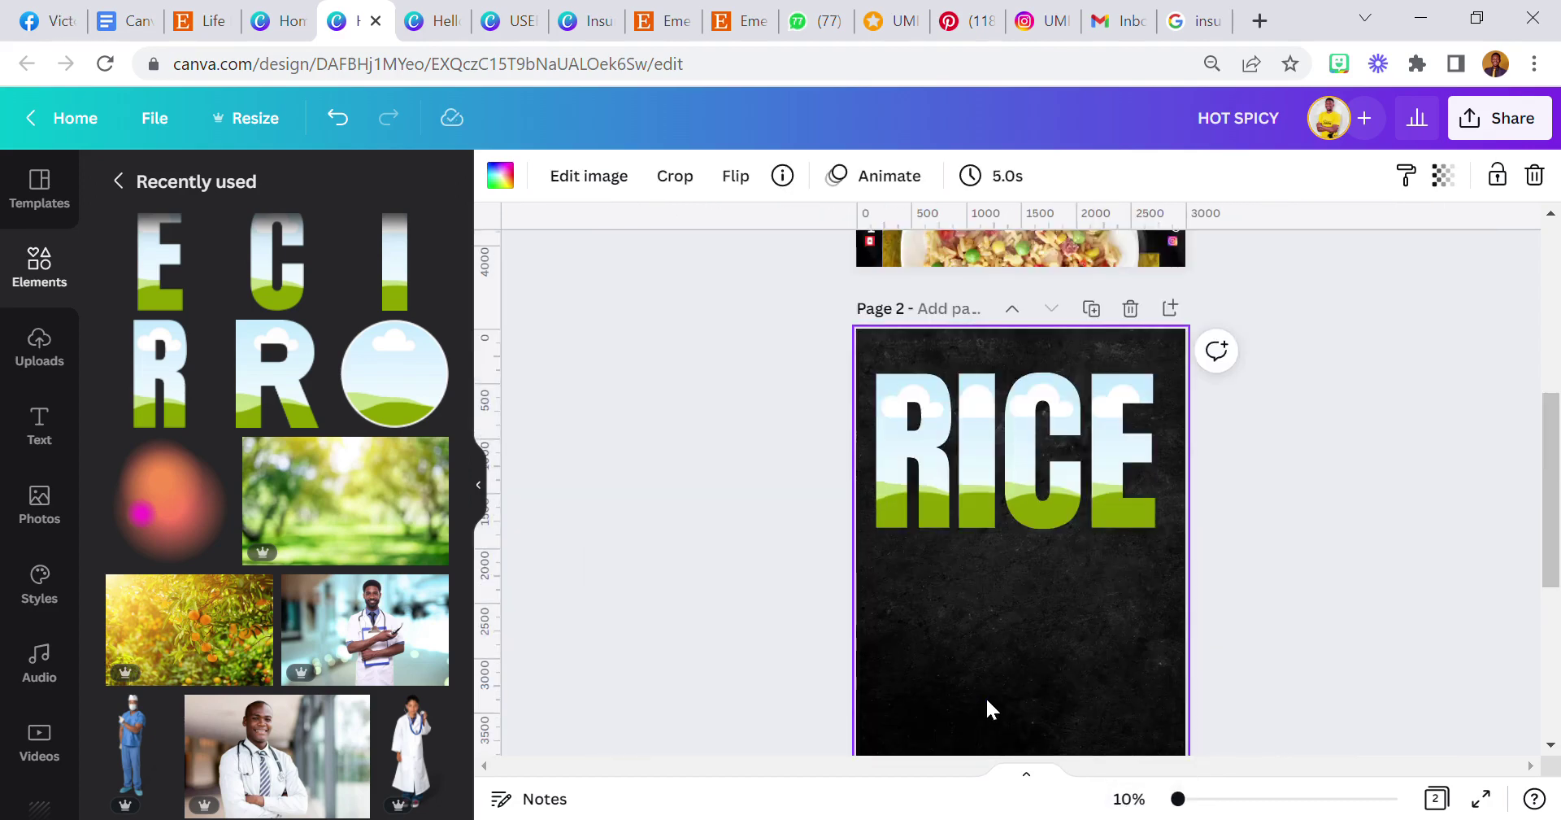
- Select all four RICE letter frames and move them together to the horizontal centre of page 2
{"action": "left_click_drag", "start_coordinate": [854, 467], "coordinate": [1138, 465]}
{"action": "left_click_drag", "start_coordinate": [1044, 447], "coordinate": [1059, 452]}
{"action": "left_click", "coordinate": [1095, 626]}
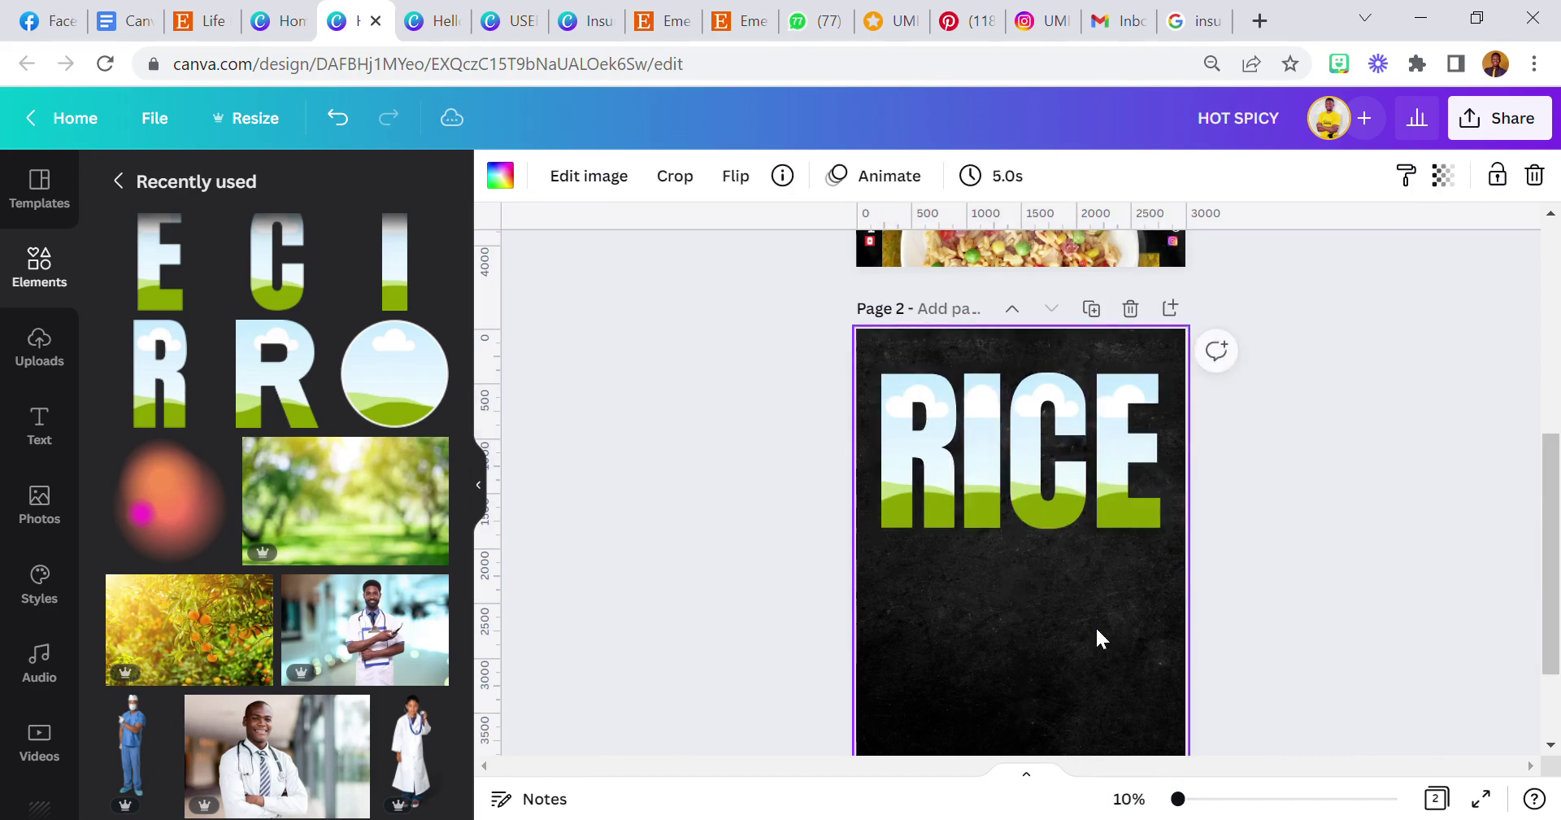
- Fill the R frame with the orange rice photo and reposition the photo so only rice covers the letter
{"action": "scroll", "coordinate": [207, 577], "scroll_direction": "up", "scroll_amount": 4}
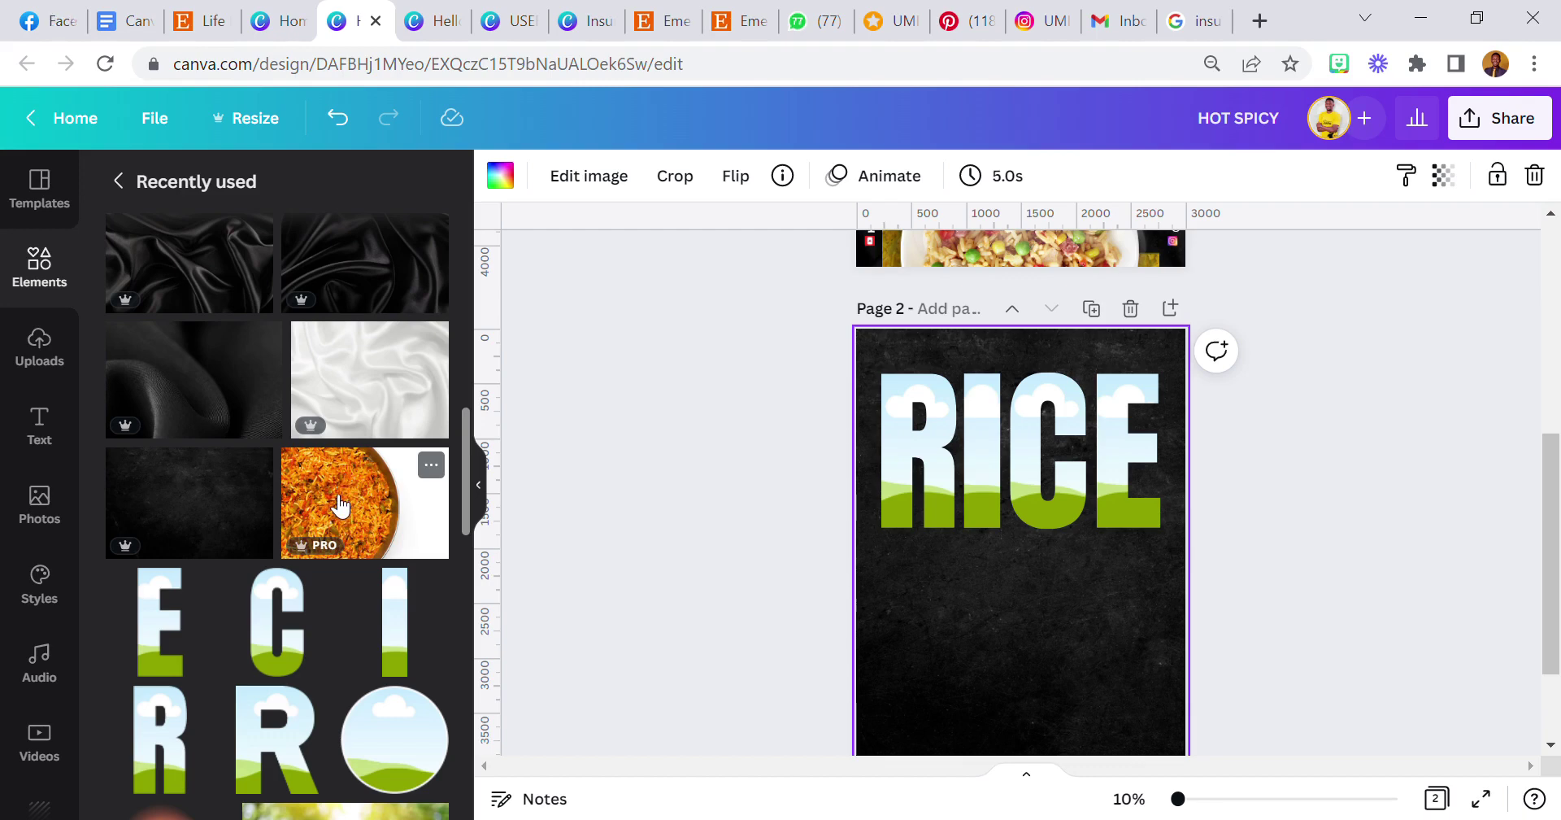
{"action": "left_click_drag", "start_coordinate": [339, 506], "coordinate": [911, 450]}
{"action": "double_click", "coordinate": [916, 451]}
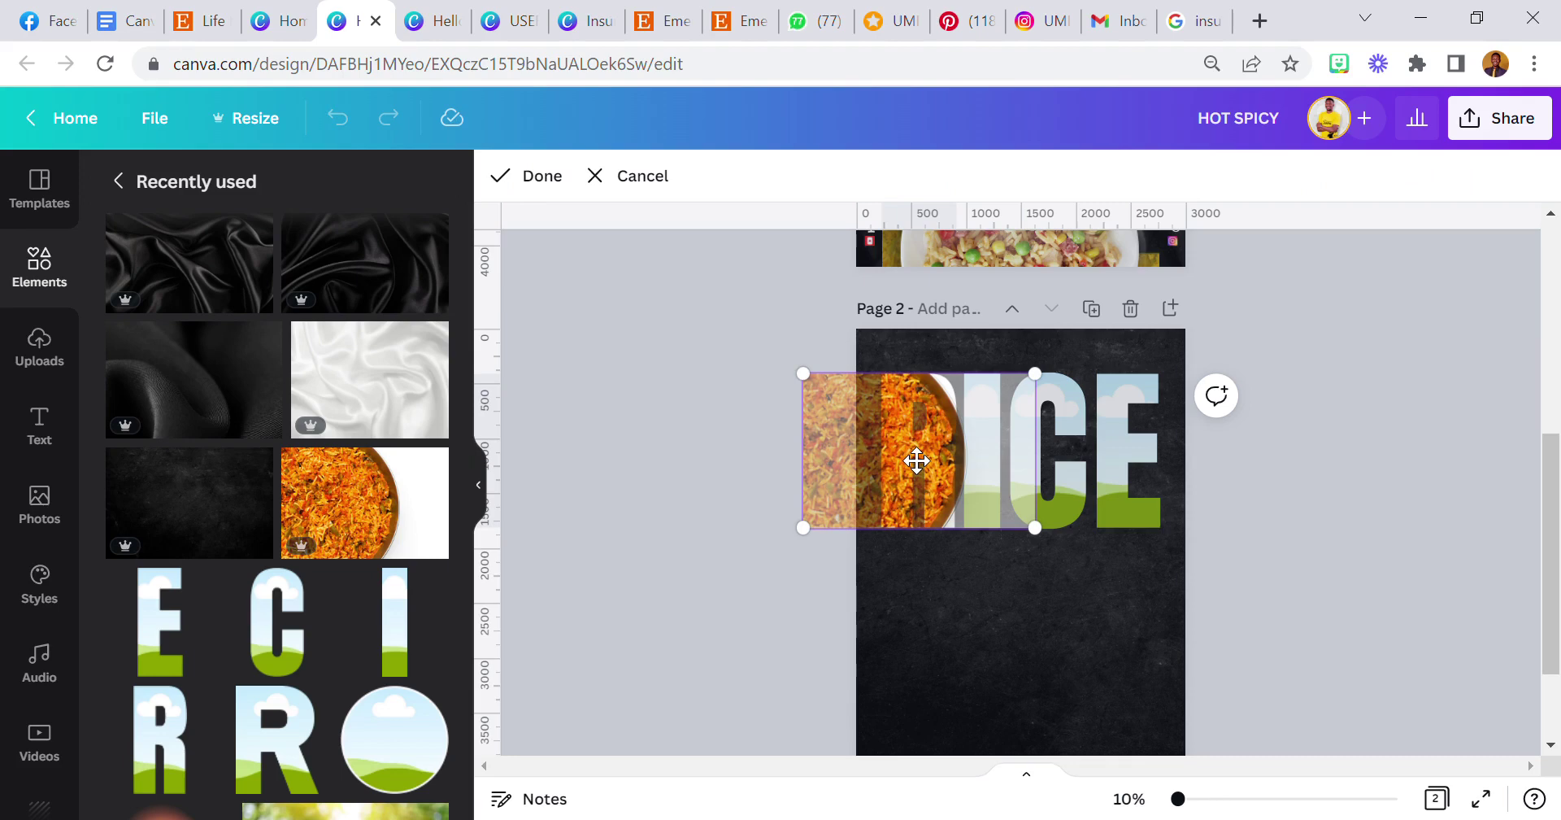
{"action": "left_click", "coordinate": [965, 596]}
{"action": "double_click", "coordinate": [965, 596]}
{"action": "left_click", "coordinate": [652, 512]}
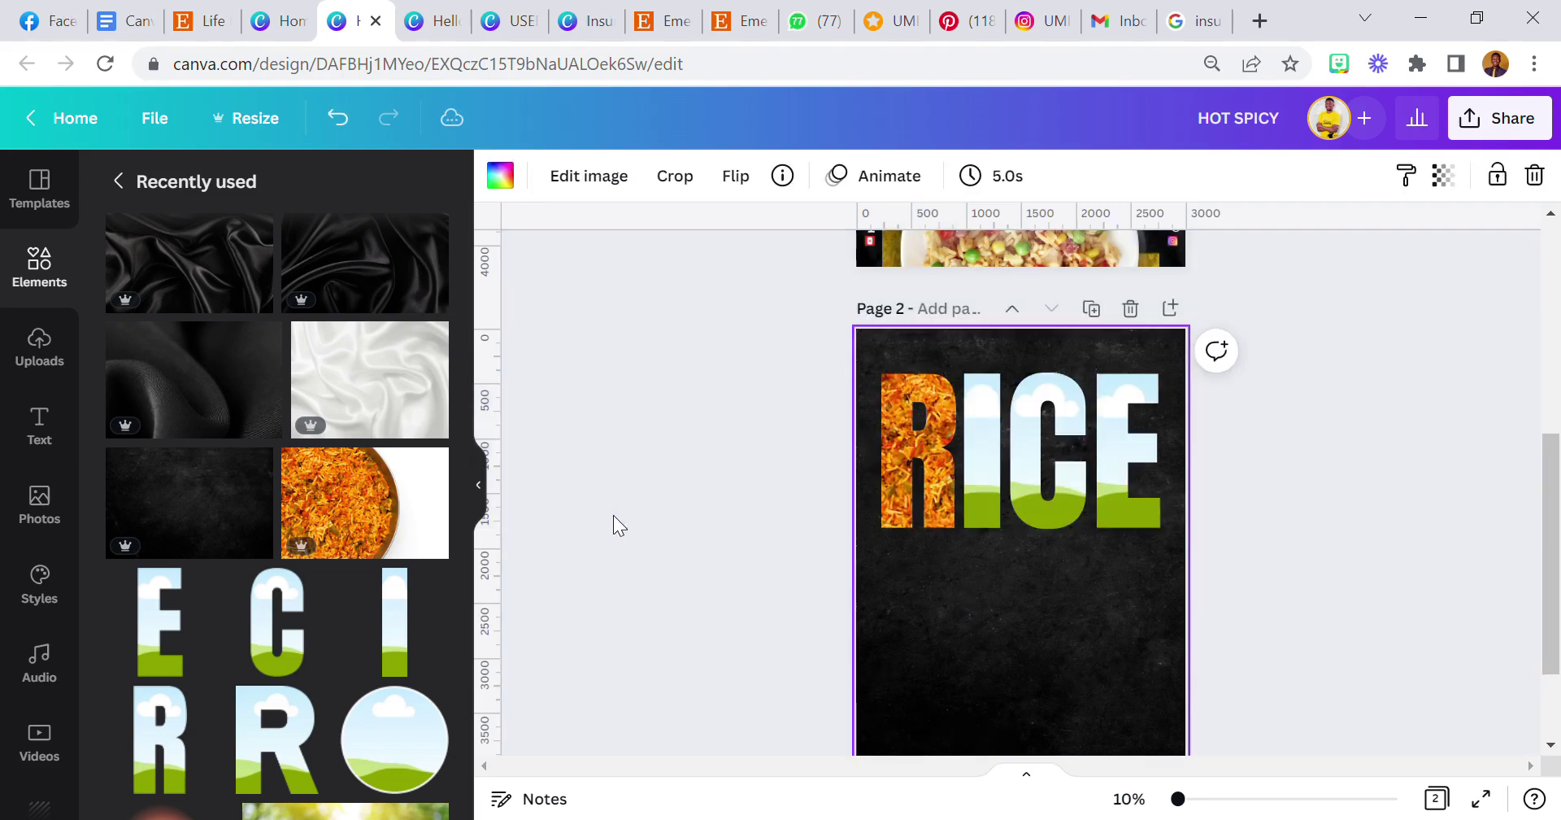
- Fill the I frame with the orange rice photo and shift the photo inside it so rice covers the whole letter
{"action": "left_click_drag", "start_coordinate": [363, 523], "coordinate": [982, 490]}
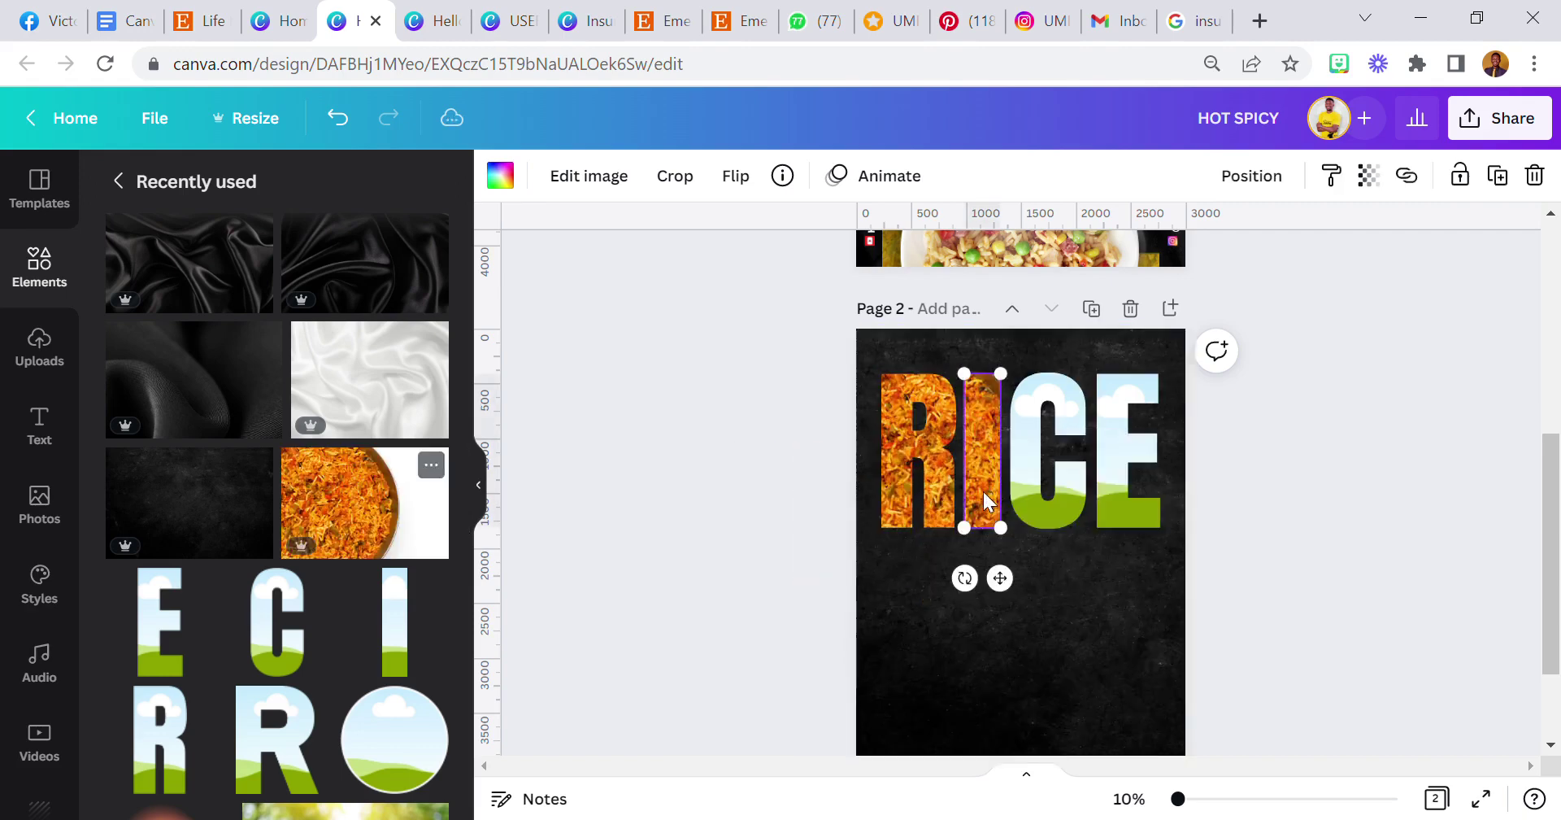
{"action": "double_click", "coordinate": [984, 491]}
{"action": "left_click_drag", "start_coordinate": [1101, 526], "coordinate": [1230, 526]}
{"action": "left_click", "coordinate": [1010, 684]}
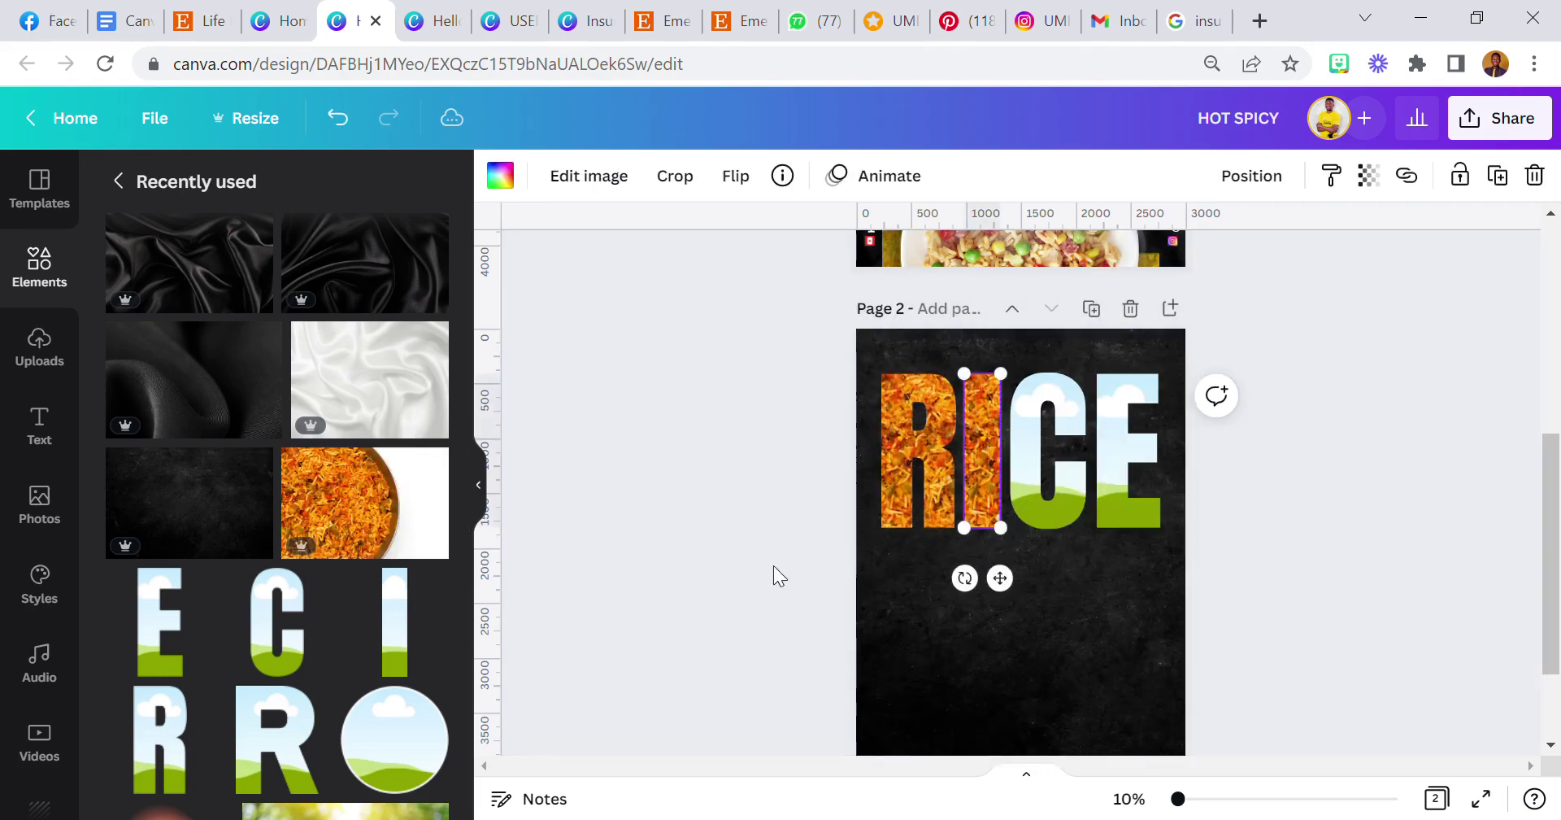
- Fill the C and E frames with the orange rice photo, repositioning it in each so no white background remains in the letters
{"action": "left_click_drag", "start_coordinate": [393, 515], "coordinate": [1043, 457]}
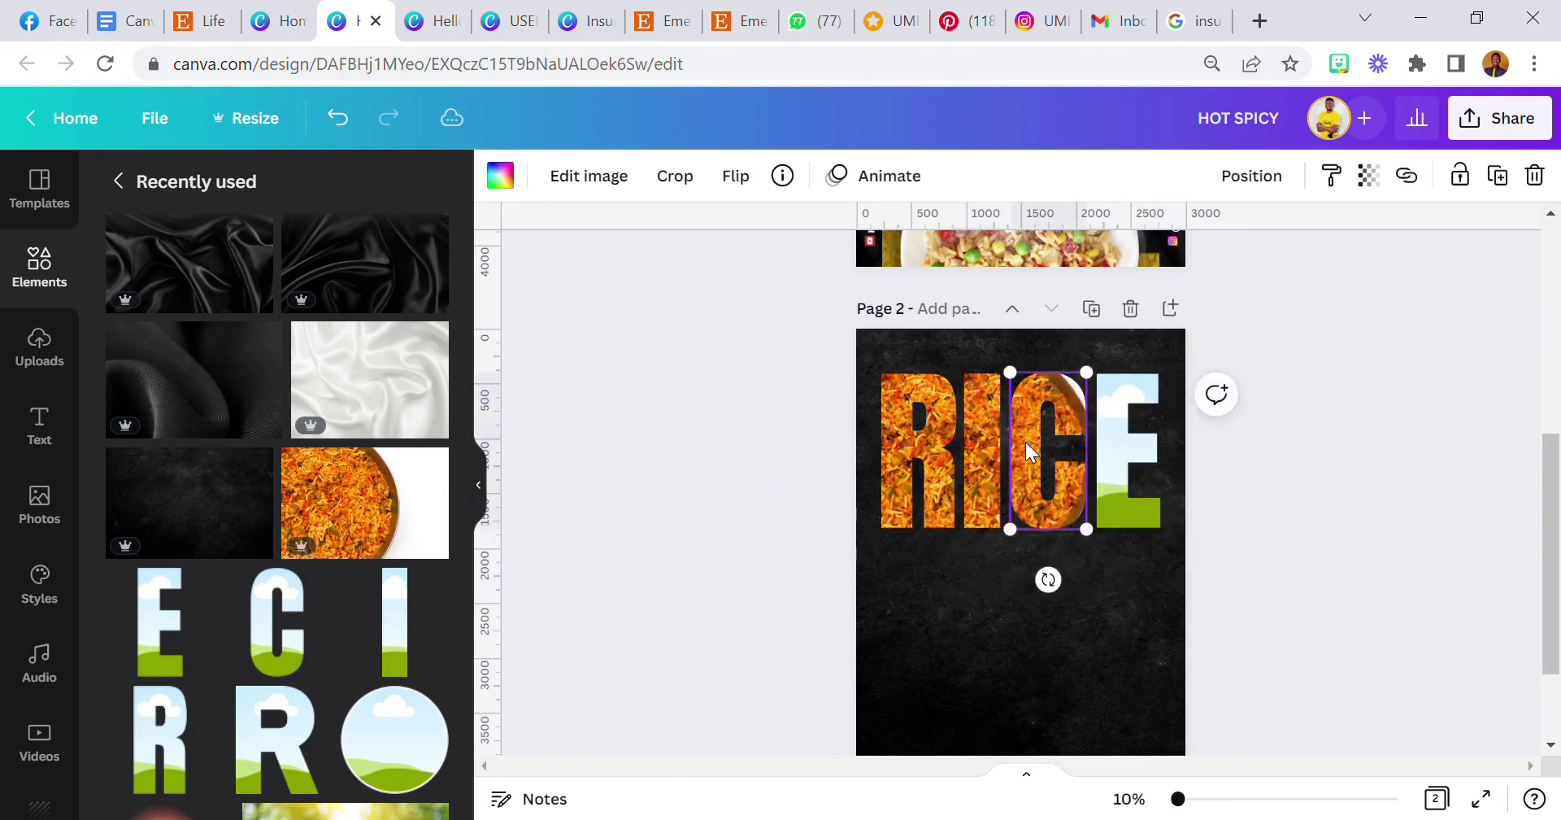
{"action": "double_click", "coordinate": [1048, 455]}
{"action": "left_click", "coordinate": [958, 627]}
{"action": "left_click_drag", "start_coordinate": [373, 505], "coordinate": [1248, 456]}
{"action": "double_click", "coordinate": [1122, 456]}
{"action": "left_click", "coordinate": [1047, 605]}
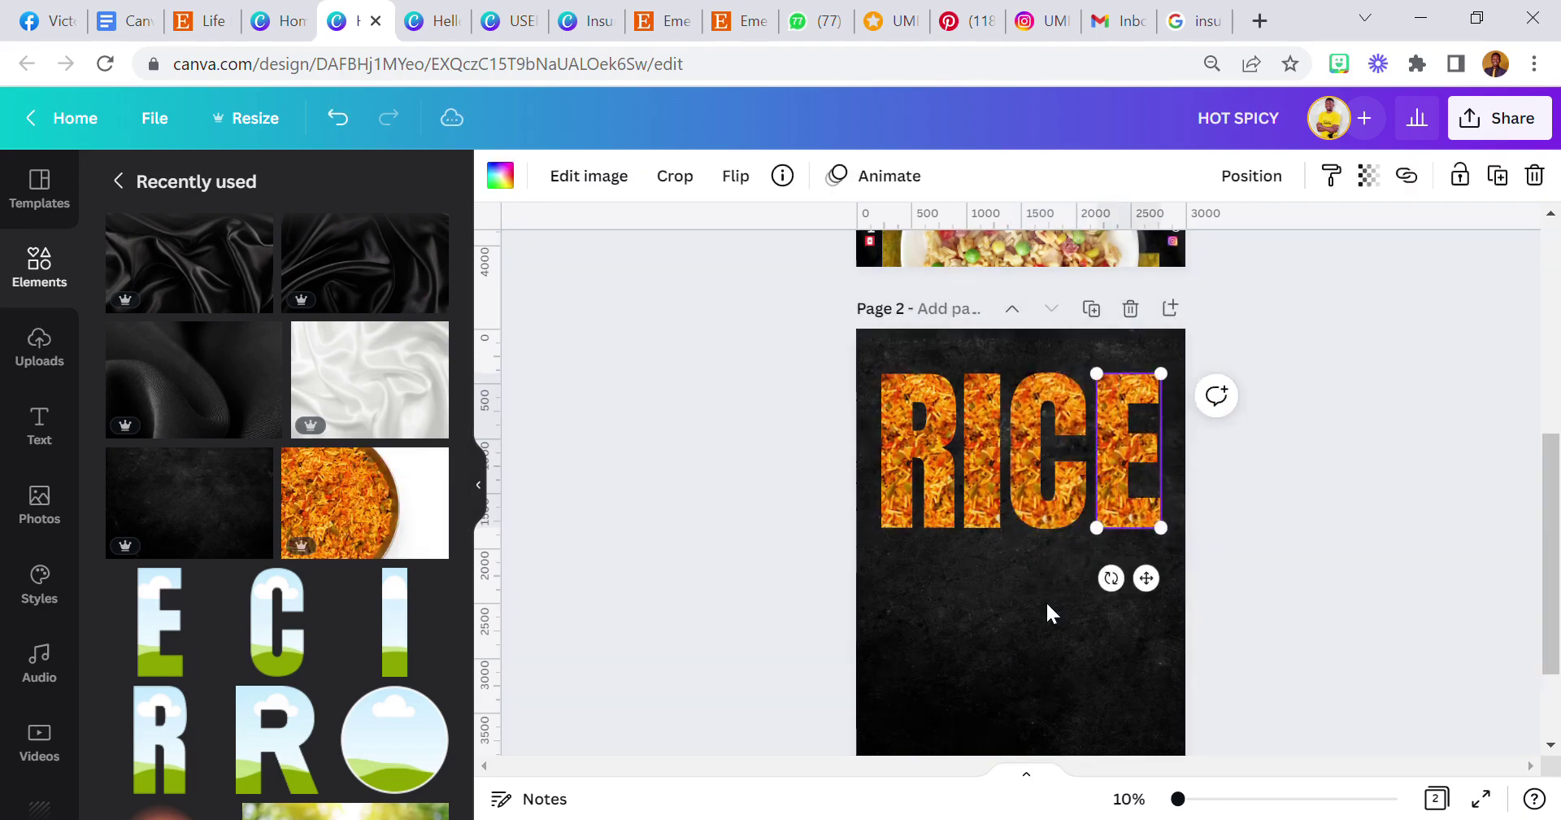
{"action": "left_click", "coordinate": [1047, 604]}
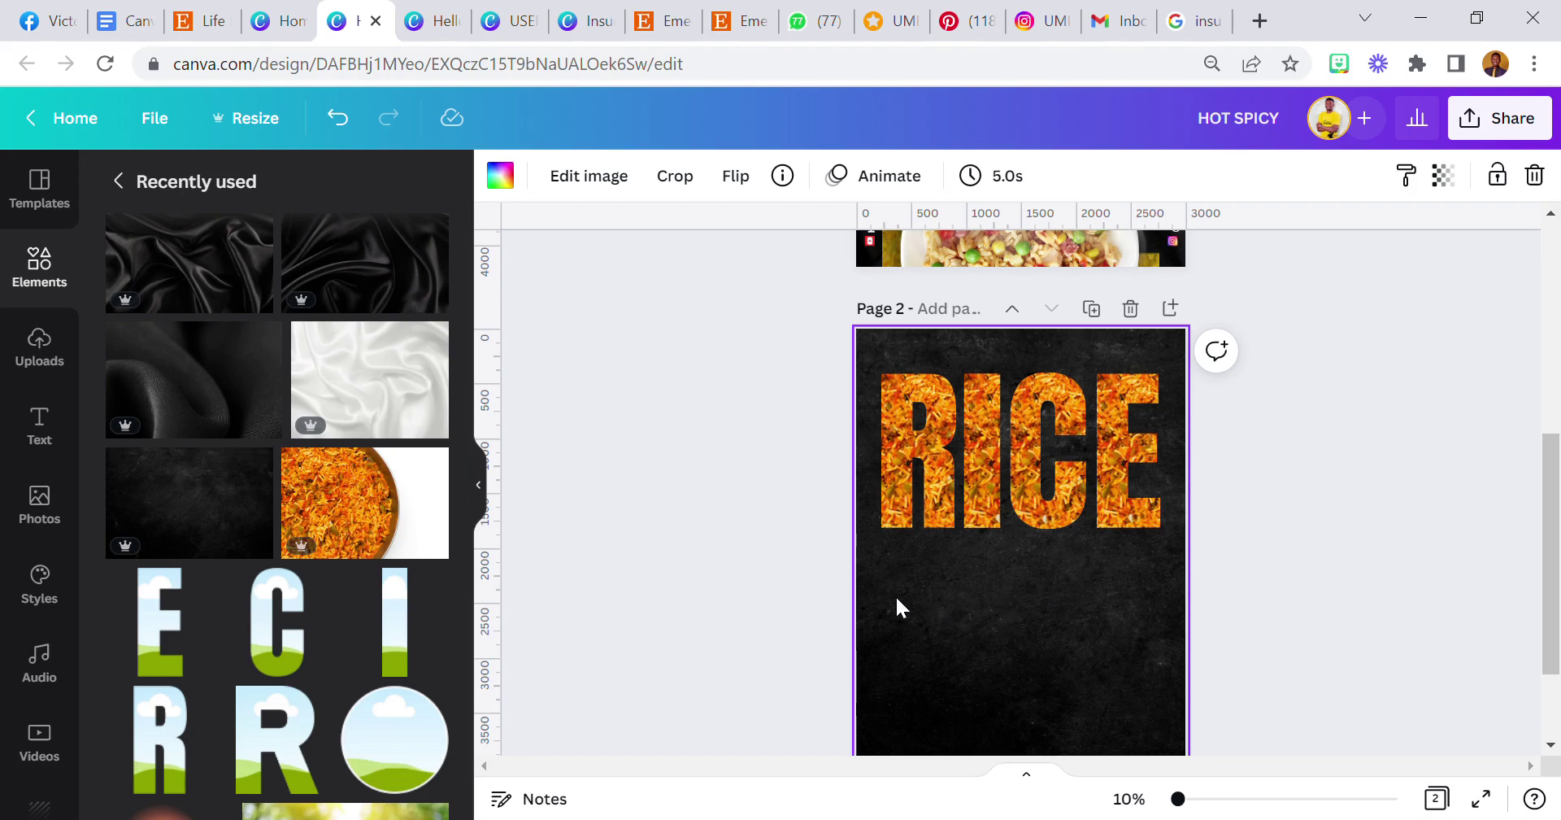
{"action": "left_click_drag", "start_coordinate": [871, 587], "coordinate": [1142, 455]}
{"action": "left_click", "coordinate": [1070, 638]}
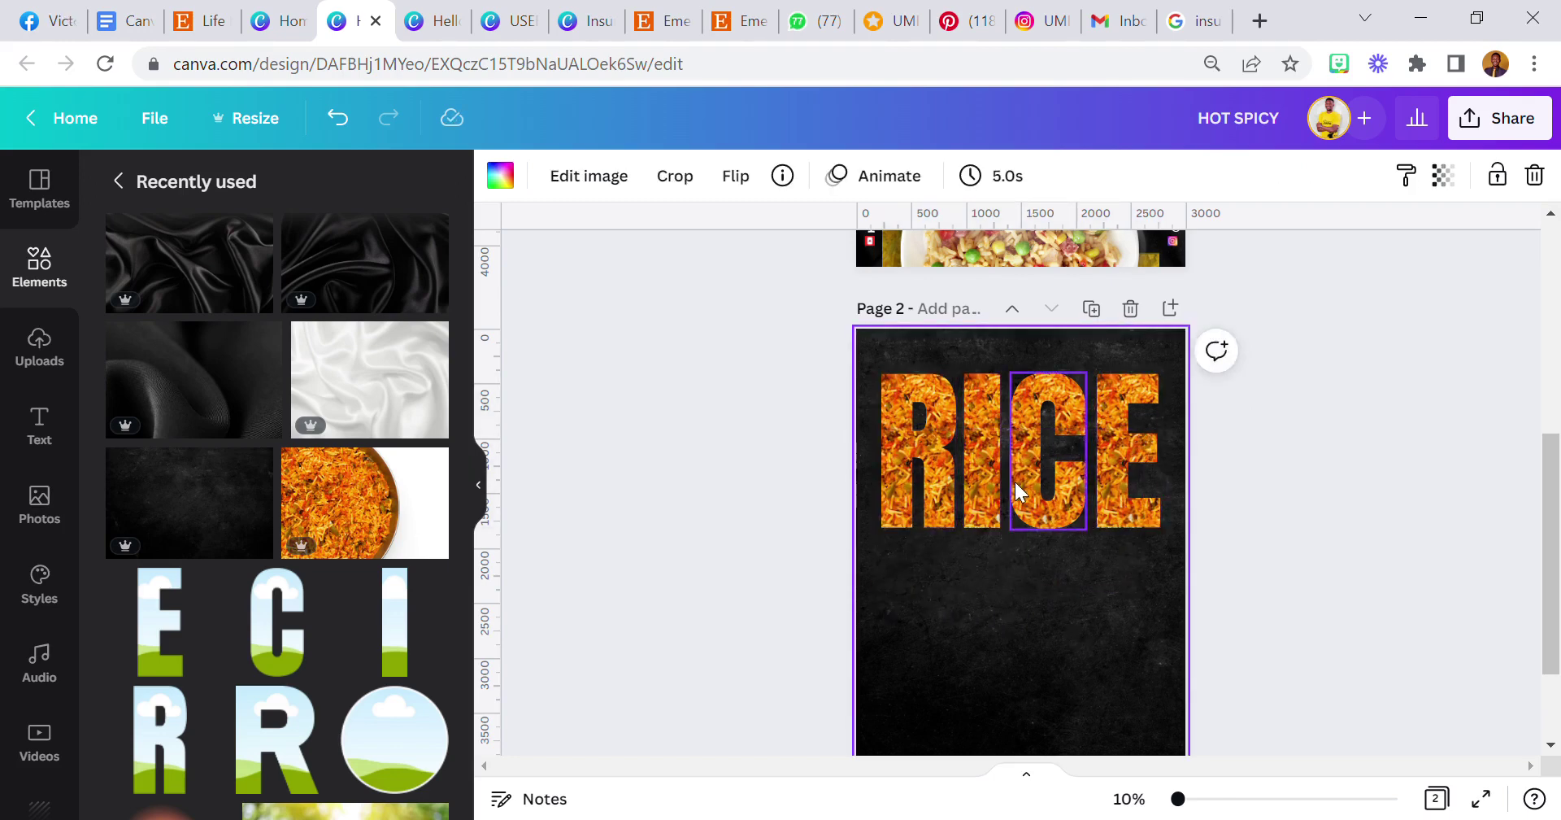
{"action": "scroll", "coordinate": [1021, 496], "scroll_direction": "up", "scroll_amount": 6}
{"action": "scroll", "coordinate": [1032, 467], "scroll_direction": "down", "scroll_amount": 5}
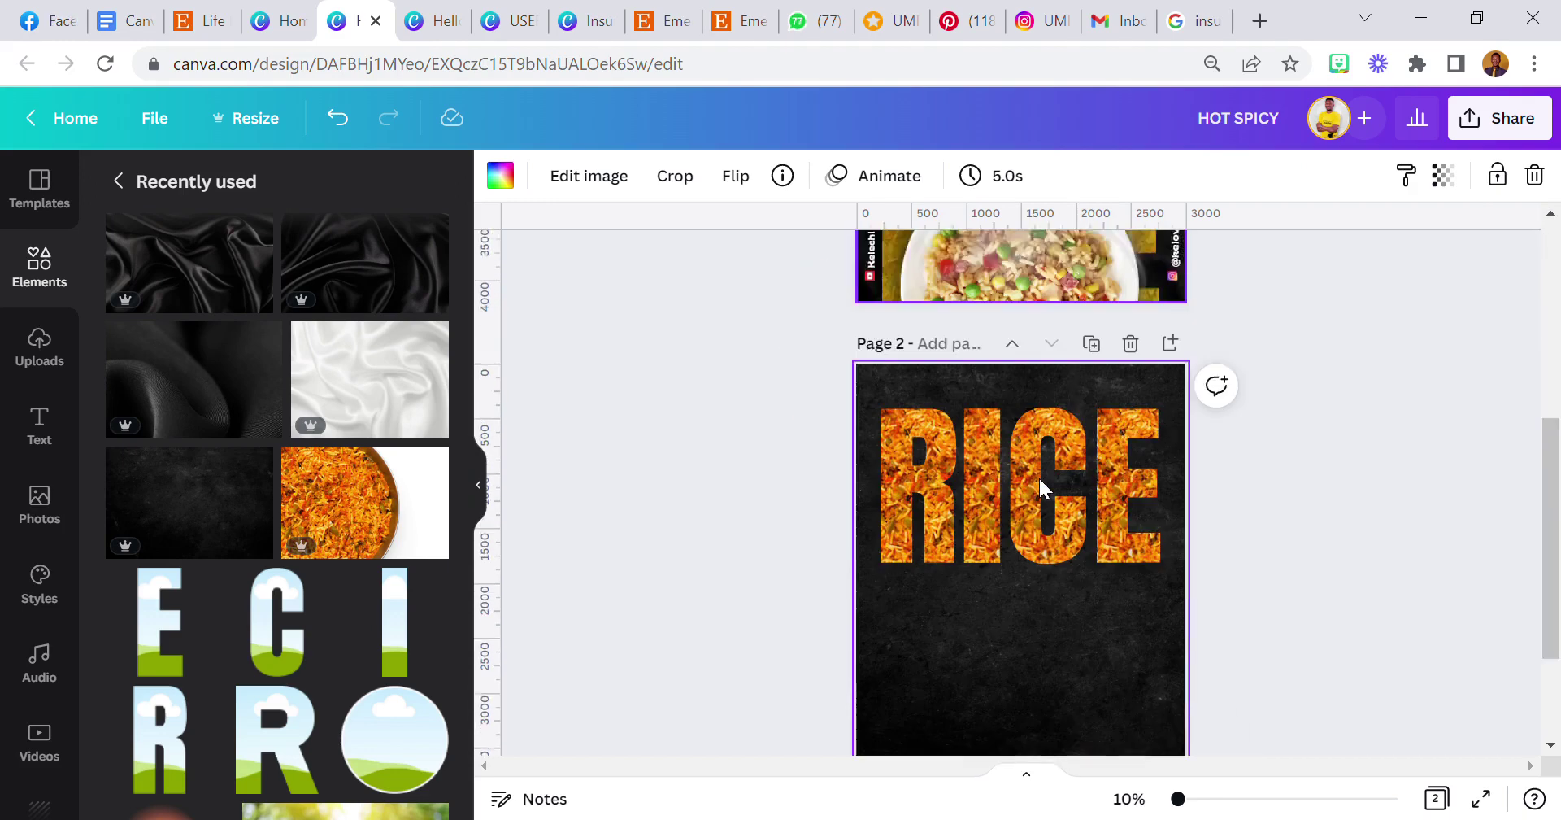
{"action": "scroll", "coordinate": [1038, 476], "scroll_direction": "down", "scroll_amount": 3}
{"action": "scroll", "coordinate": [1009, 496], "scroll_direction": "up", "scroll_amount": 2}
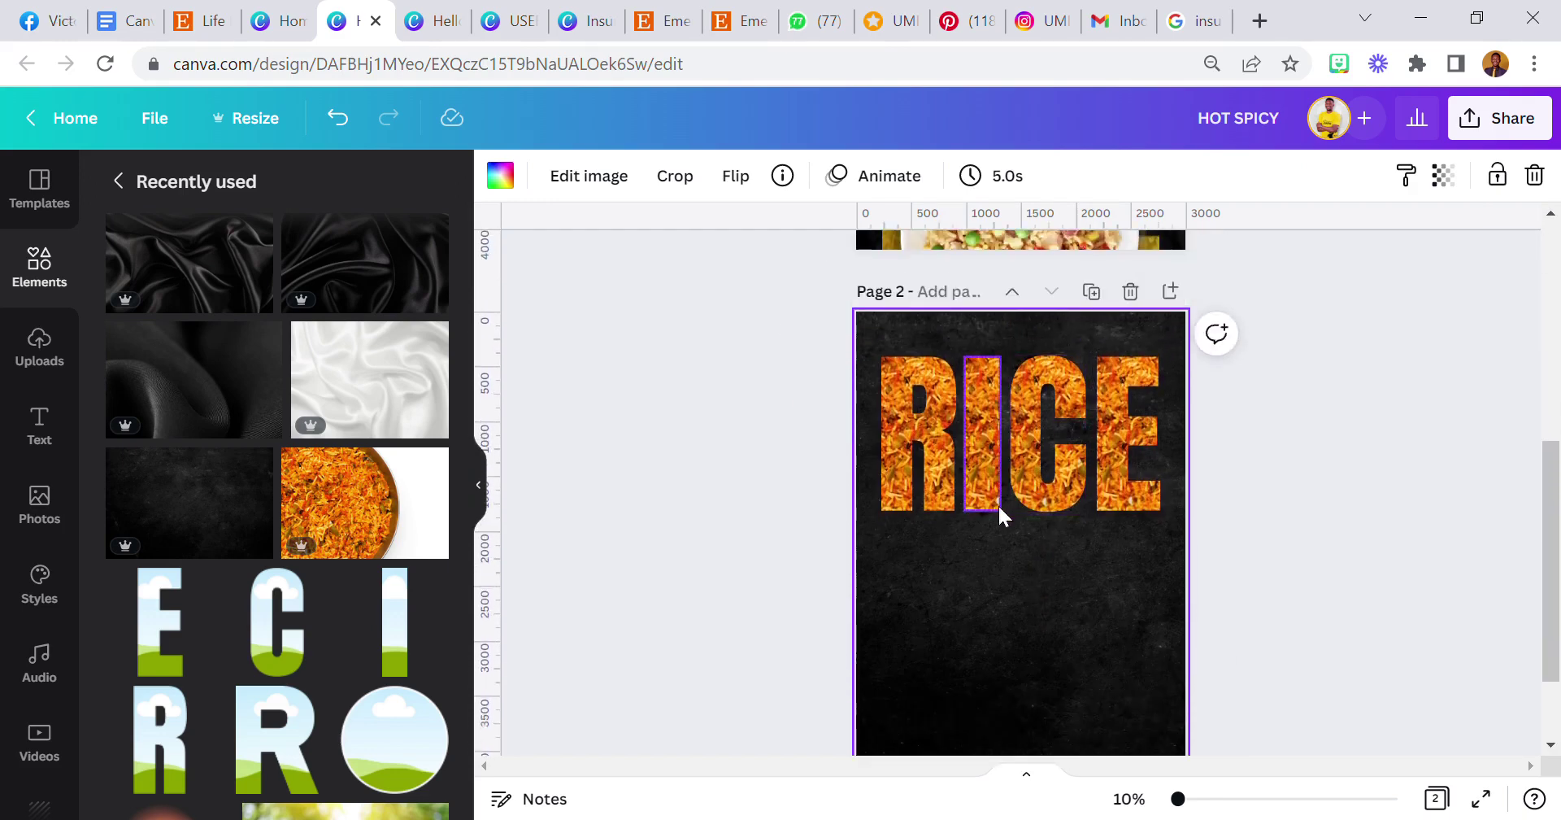
- Duplicate the four photo-filled RICE letters together and place the copy directly below the original word
{"action": "left_click_drag", "start_coordinate": [922, 541], "coordinate": [1133, 418]}
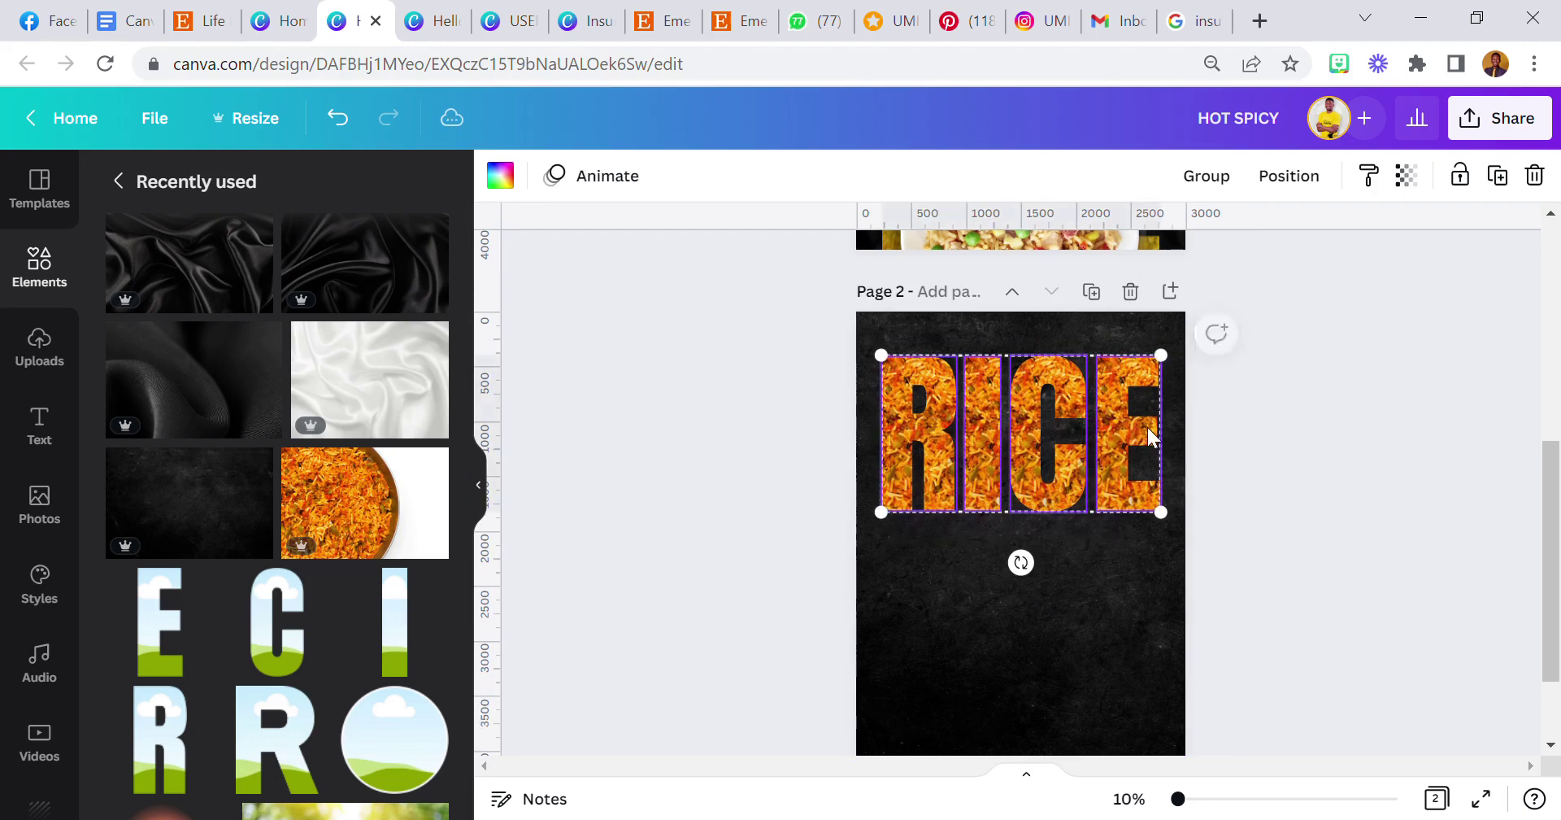
{"action": "left_click", "coordinate": [1497, 177]}
{"action": "left_click_drag", "start_coordinate": [1041, 373], "coordinate": [1038, 552]}
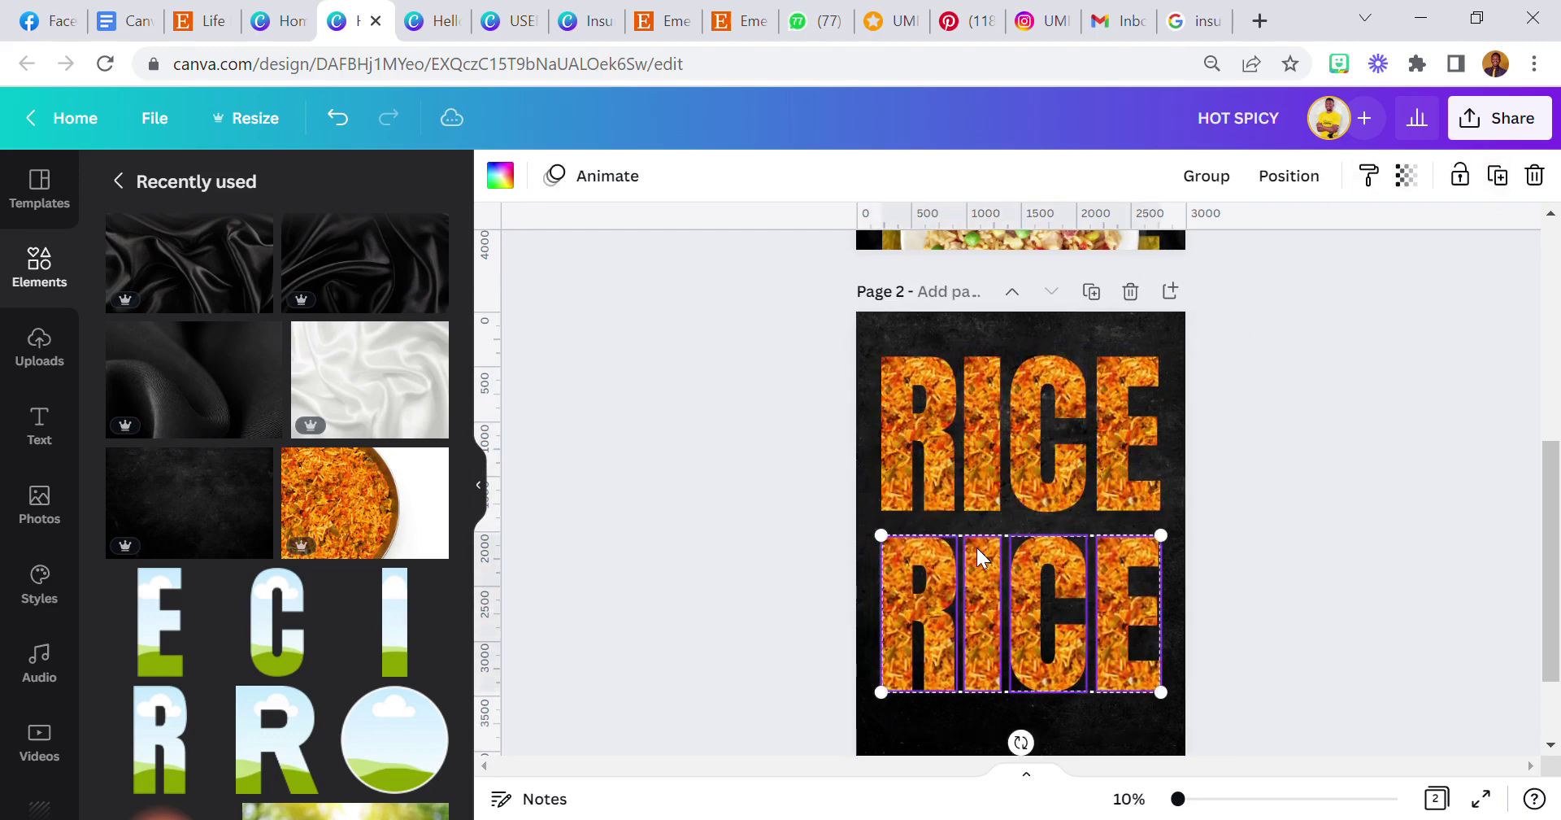
{"action": "left_click", "coordinate": [813, 479]}
- Recolour each letter of the lower RICE copy, R, I, C and E, with the yellow document colour
{"action": "left_click", "coordinate": [910, 579]}
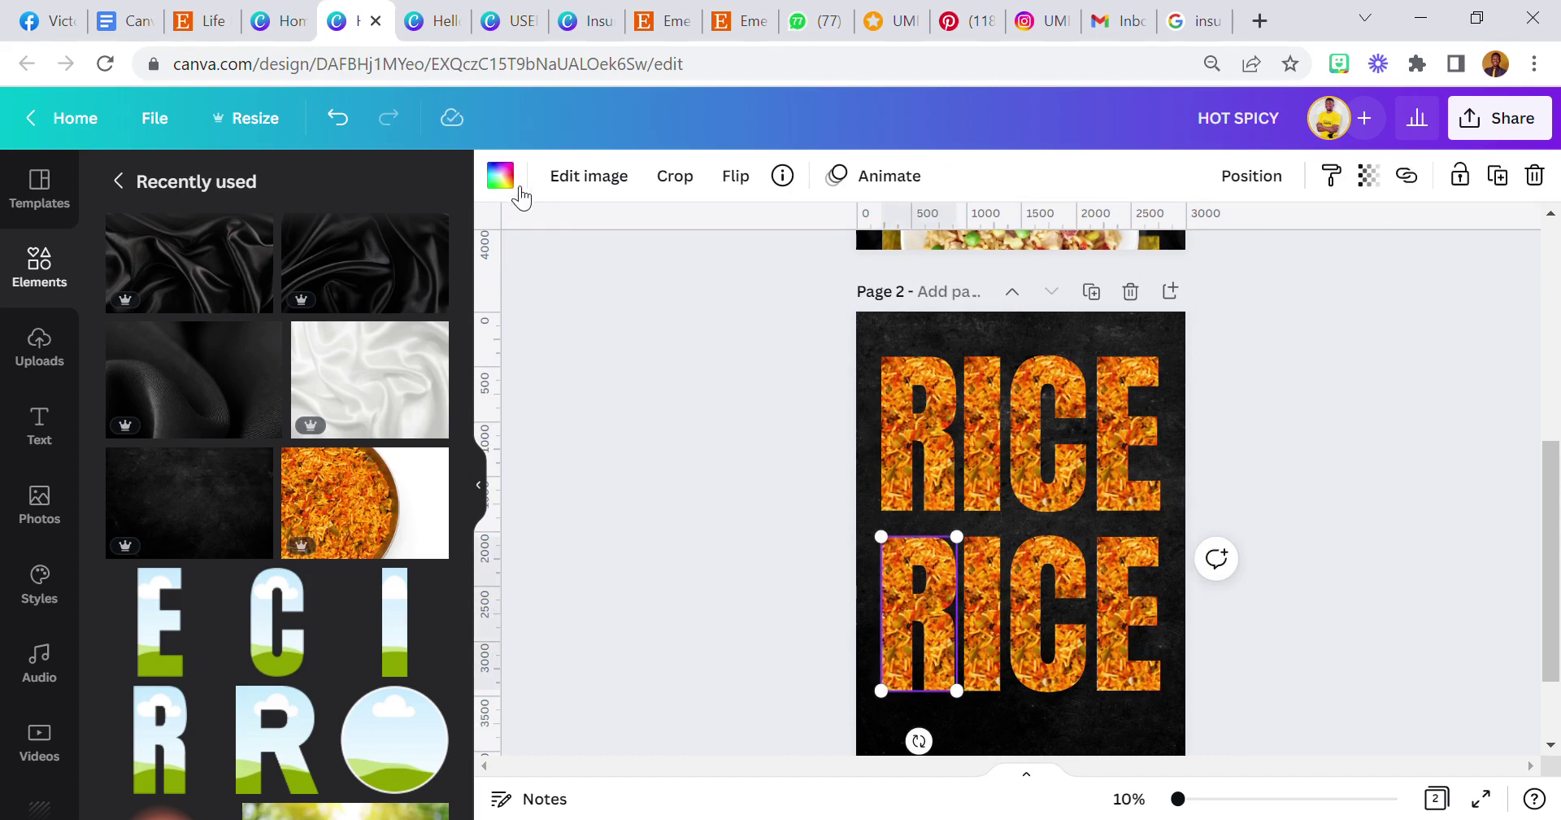
{"action": "left_click", "coordinate": [512, 184]}
{"action": "left_click", "coordinate": [984, 671]}
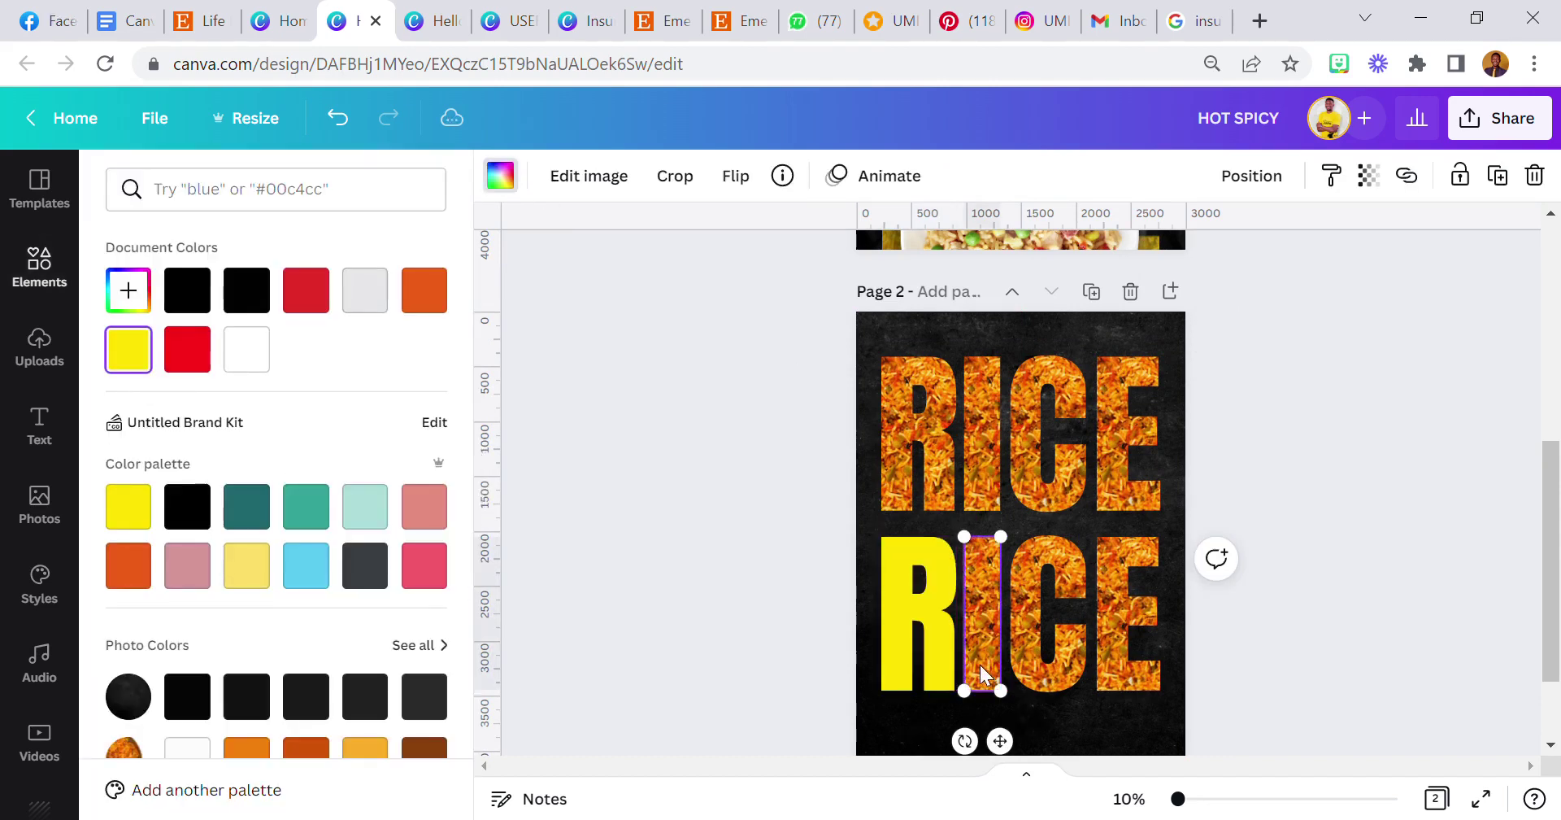
{"action": "left_click", "coordinate": [134, 350]}
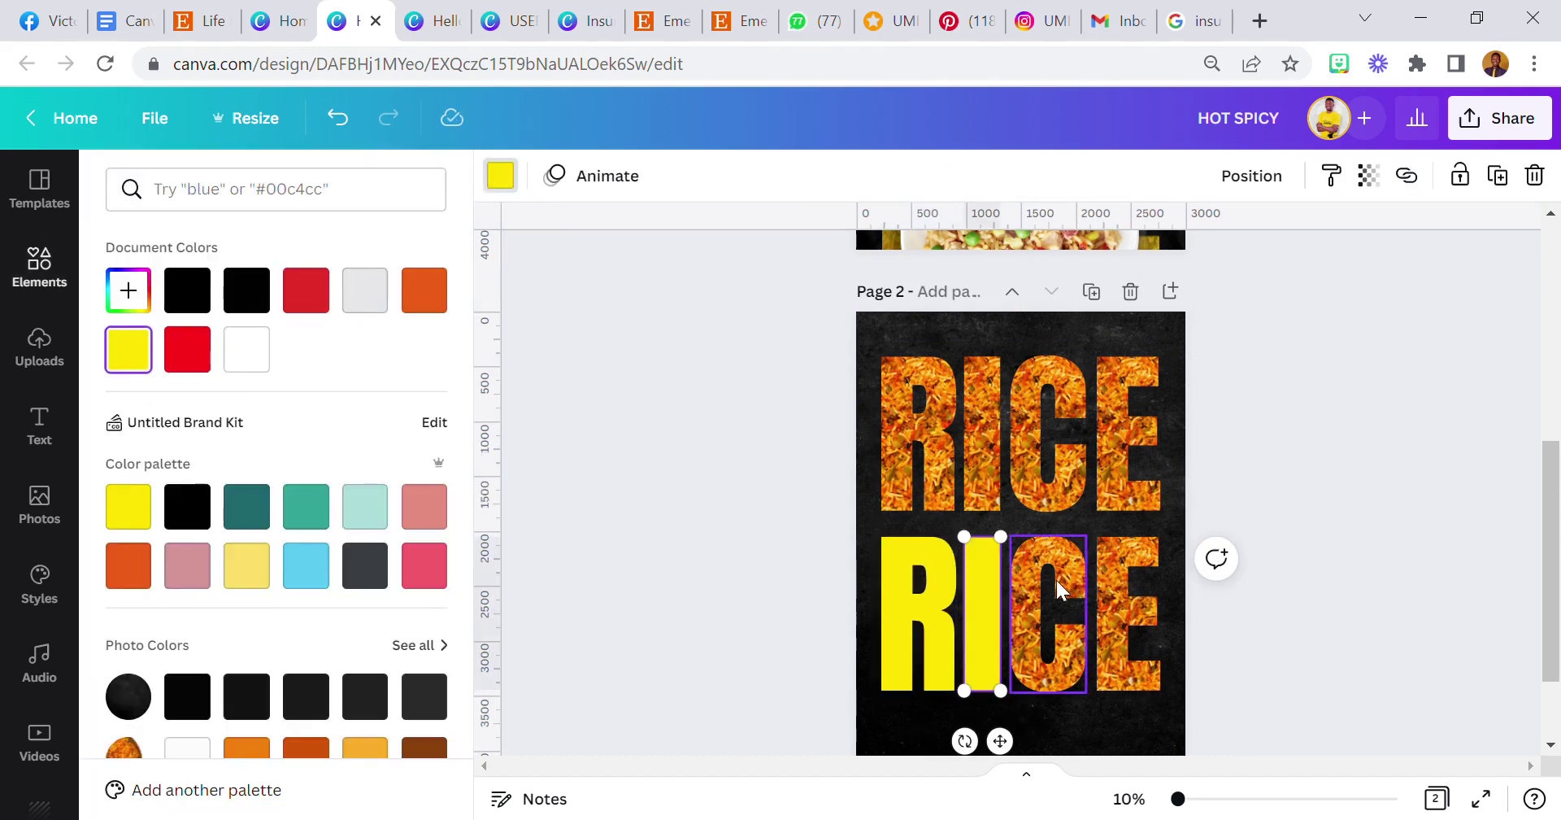
{"action": "left_click", "coordinate": [1049, 618]}
{"action": "left_click", "coordinate": [152, 348]}
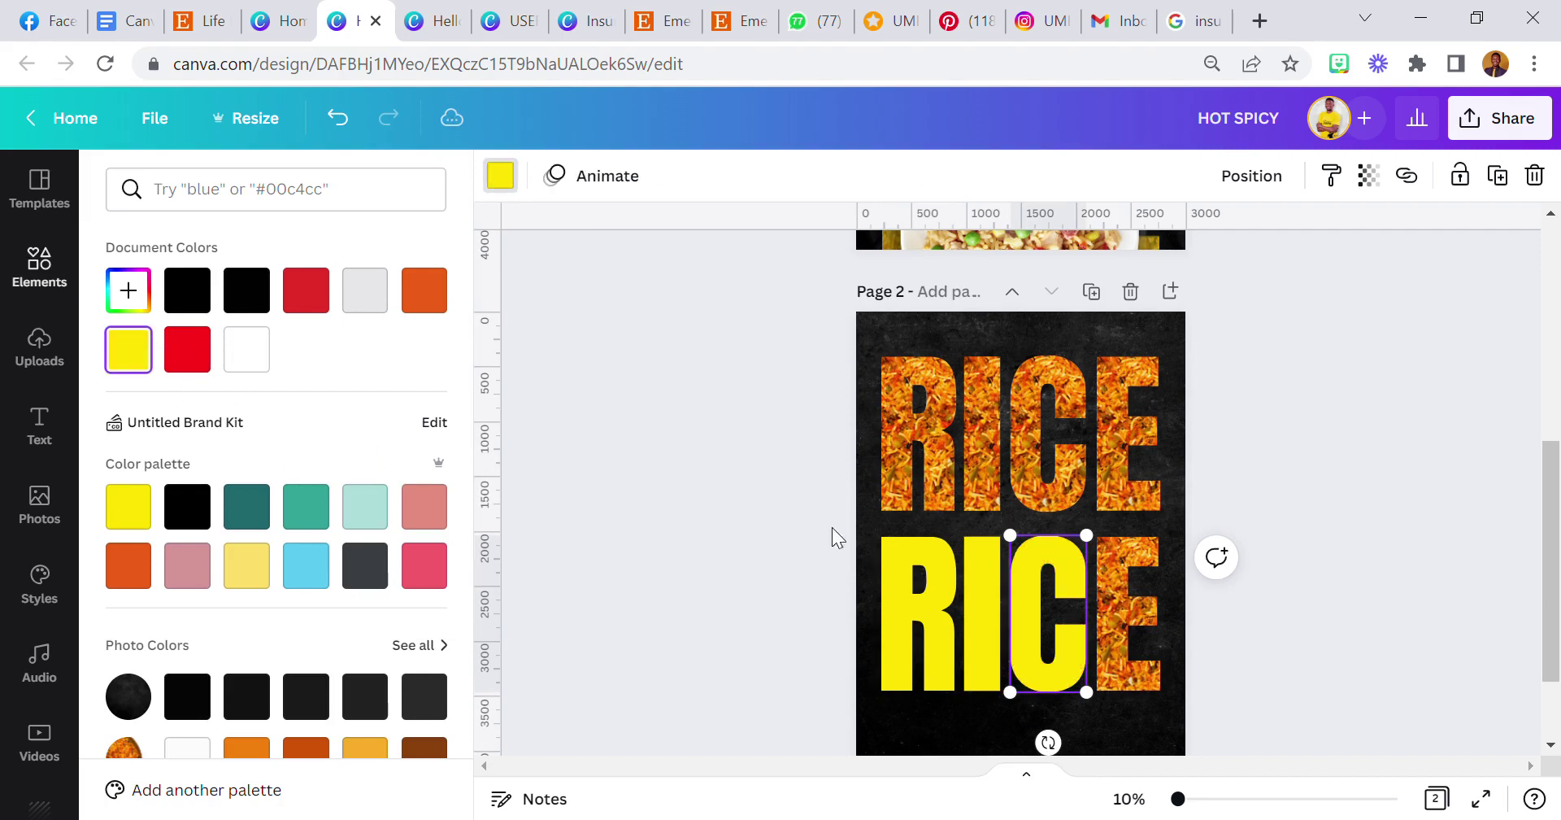
{"action": "left_click", "coordinate": [1110, 592]}
{"action": "left_click", "coordinate": [129, 349]}
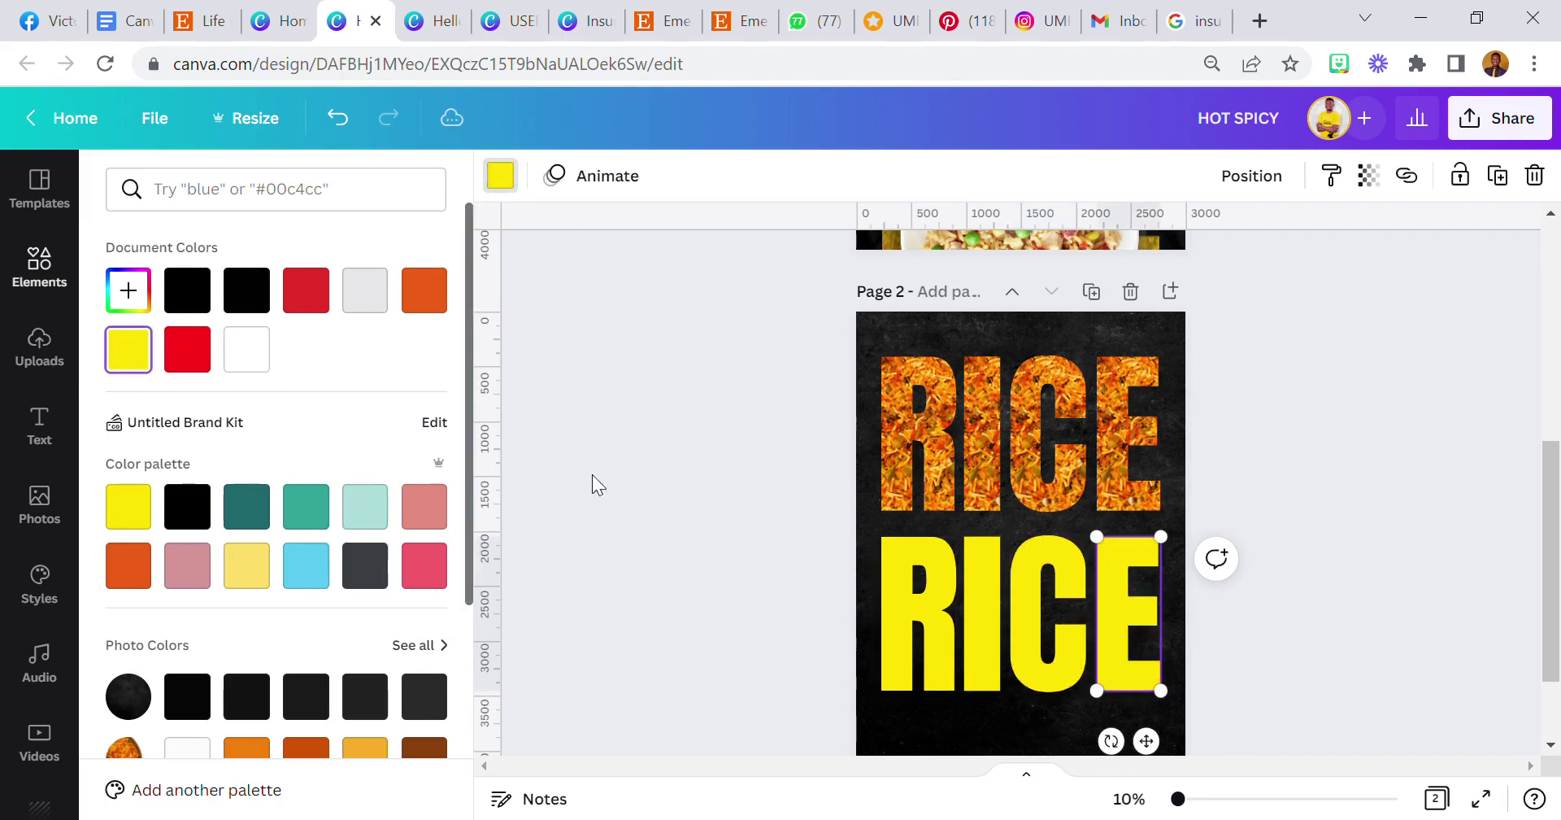
- Select all four yellow RICE letters and set their transparency to 50
{"action": "left_click_drag", "start_coordinate": [889, 585], "coordinate": [1134, 602]}
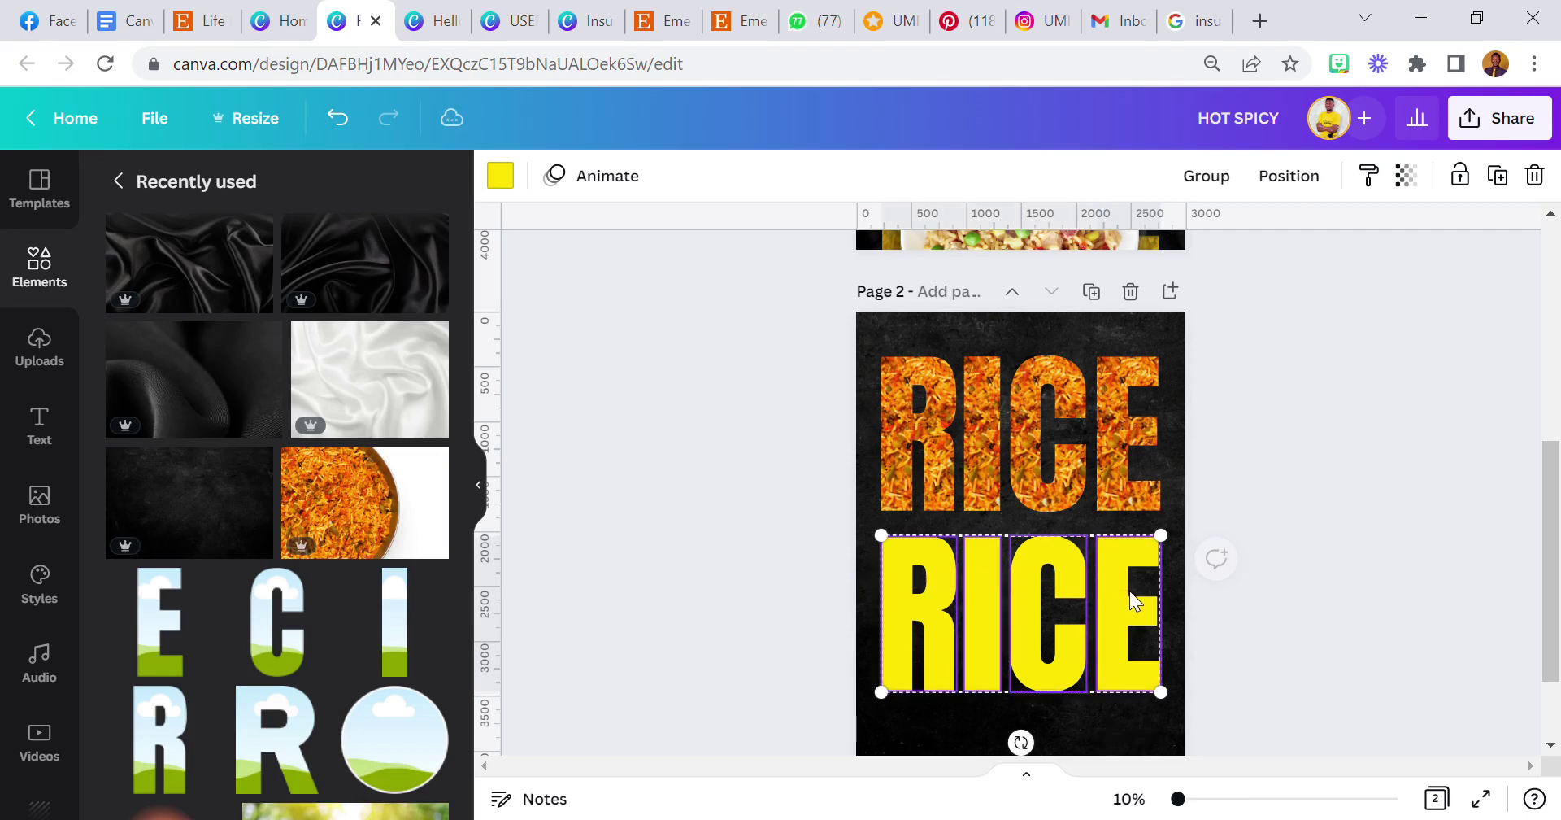
{"action": "left_click", "coordinate": [1406, 175]}
{"action": "left_click", "coordinate": [1392, 243]}
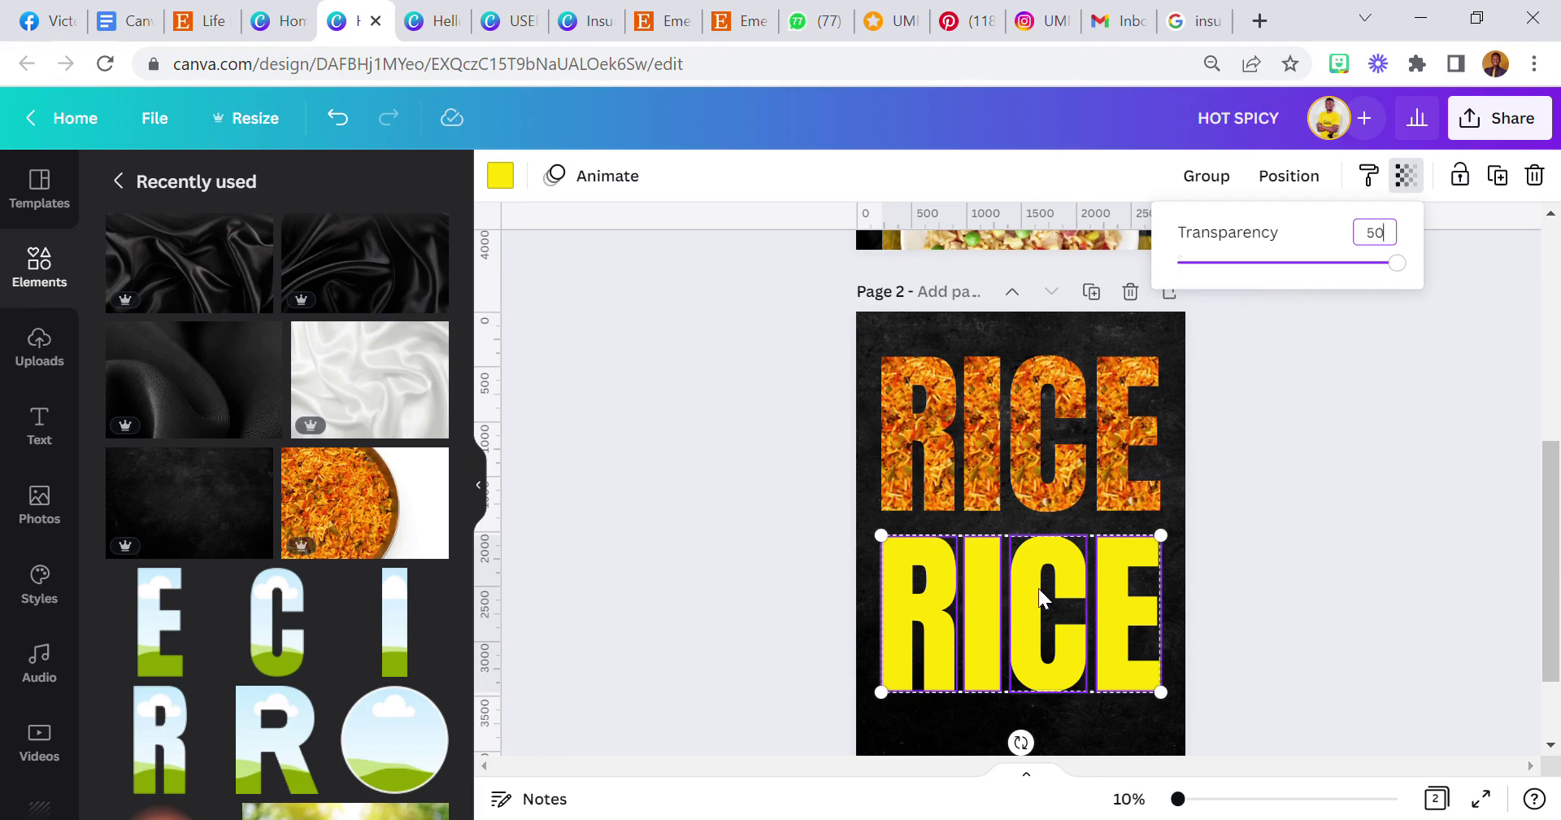
{"action": "key", "text": "Return"}
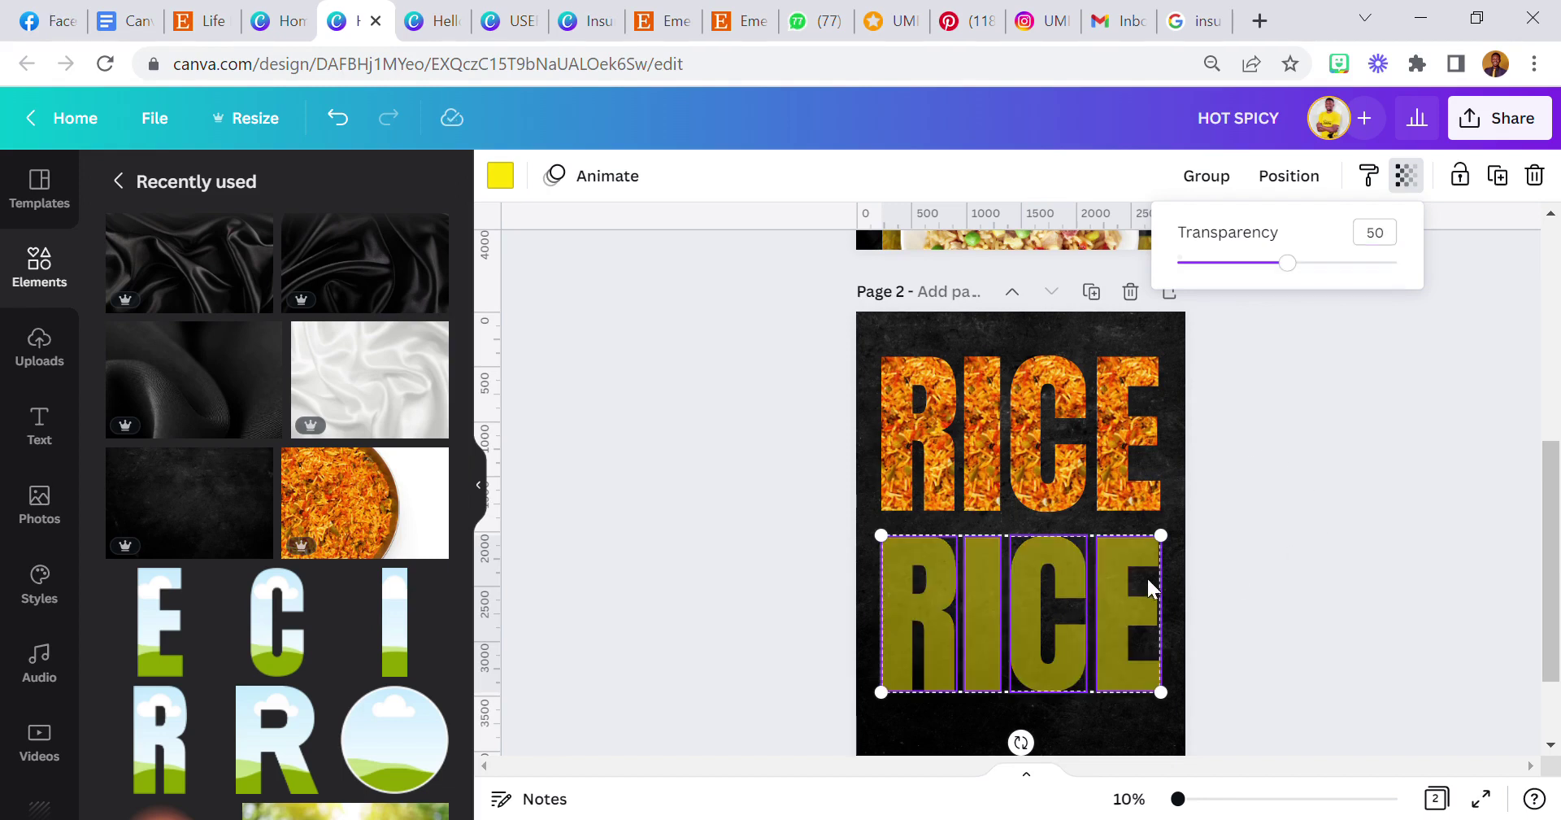
- Move the semi-transparent yellow RICE onto the photo-filled RICE as a tint overlay
{"action": "left_click_drag", "start_coordinate": [1117, 597], "coordinate": [1131, 437]}
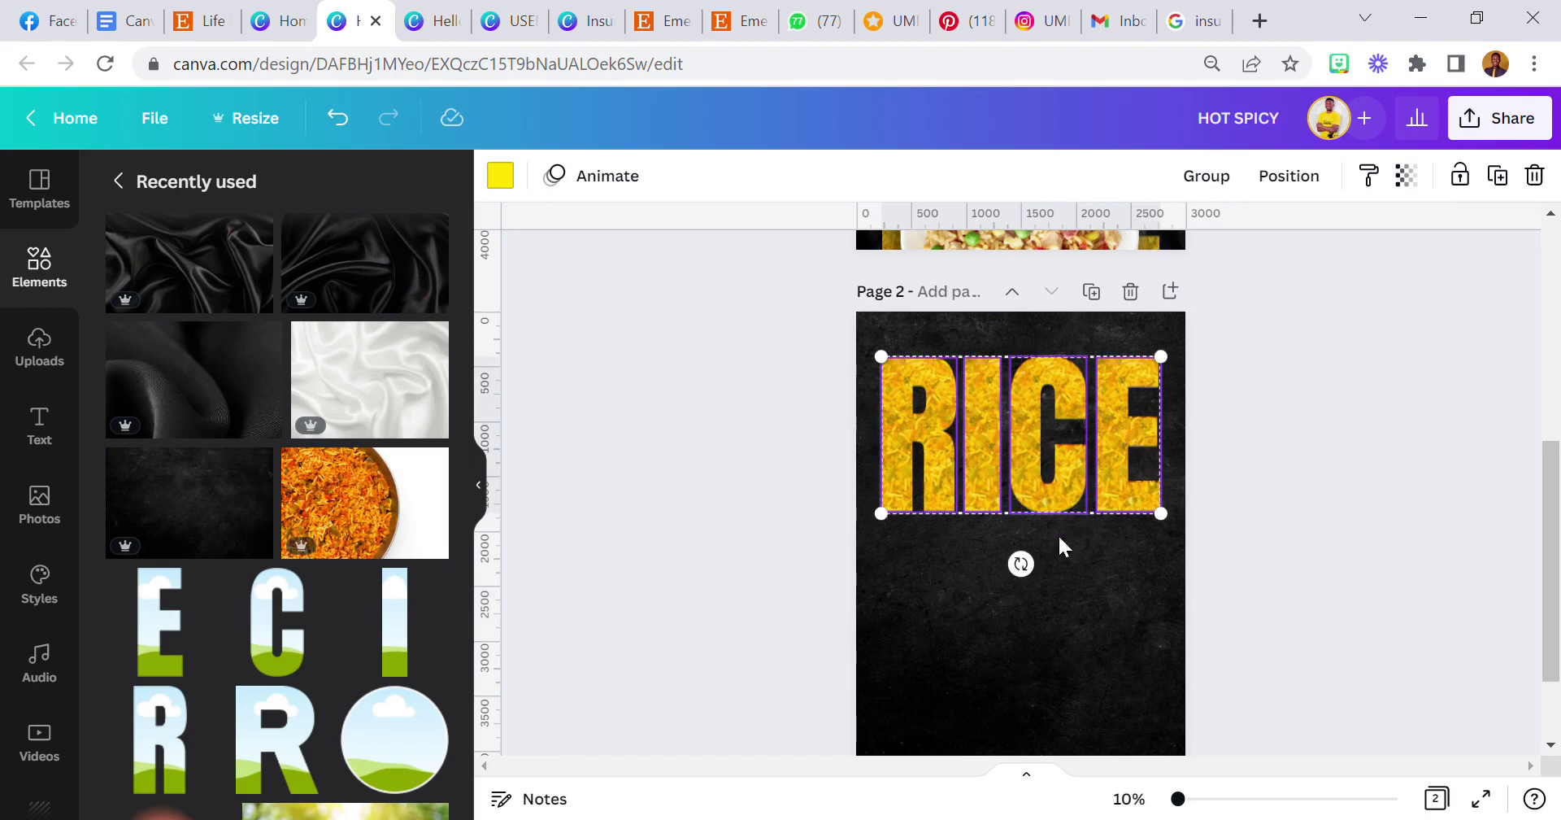
{"action": "left_click", "coordinate": [966, 621]}
{"action": "double_click", "coordinate": [966, 623]}
{"action": "key", "text": "Escape"}
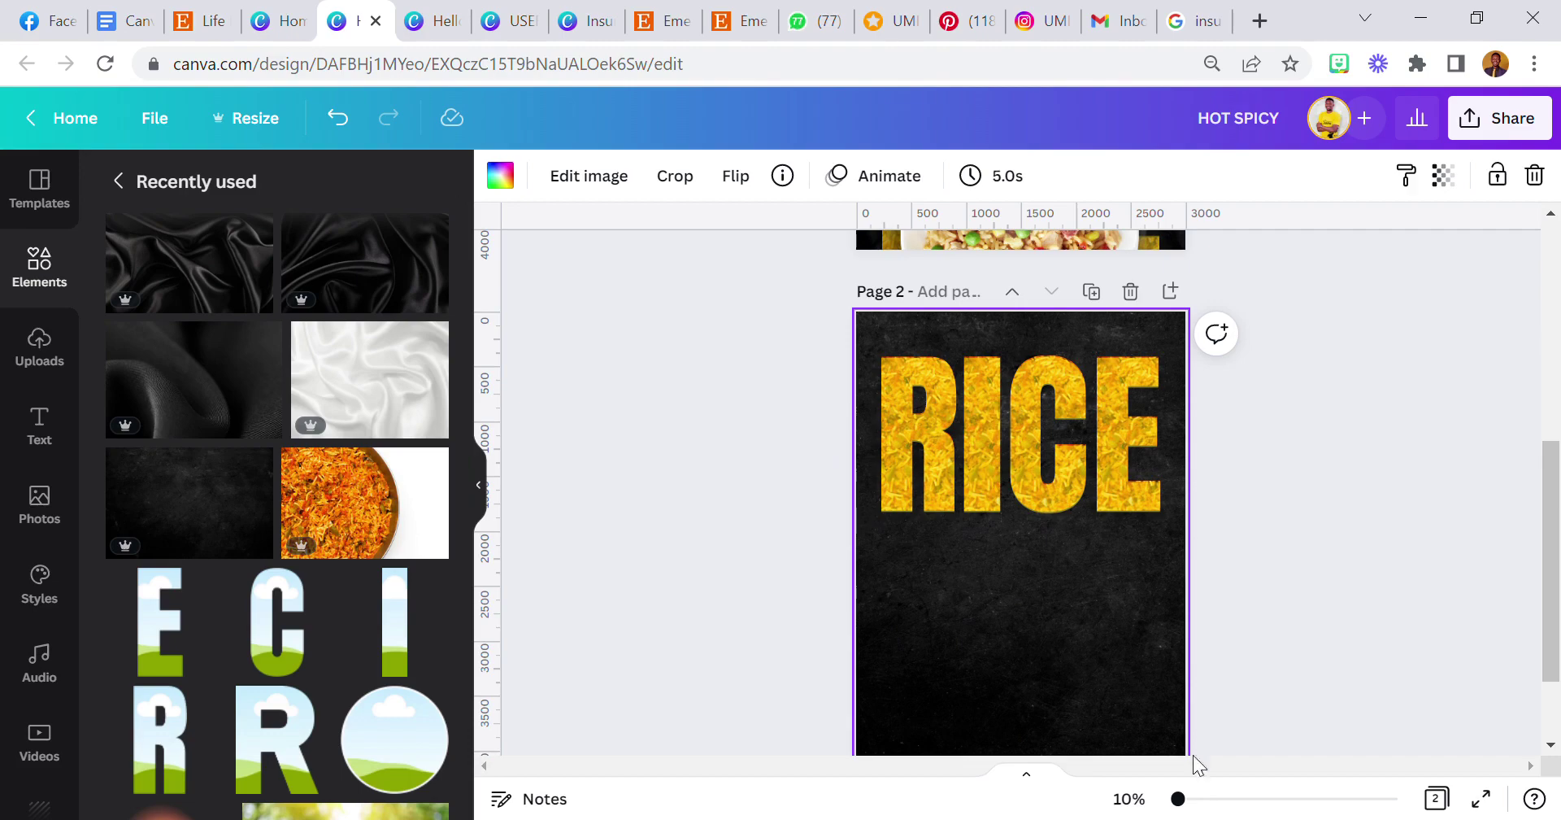
- Nudge the yellow overlay letters individually so they line up with the photo-filled letters beneath them
{"action": "mouse_move", "coordinate": [1188, 805]}
{"action": "left_mouse_down"}
{"action": "mouse_move", "coordinate": [1218, 803]}
{"action": "mouse_move", "coordinate": [1187, 803]}
{"action": "left_mouse_up"}
{"action": "scroll", "coordinate": [571, 568], "scroll_direction": "up", "scroll_amount": 2}
{"action": "left_click", "coordinate": [612, 543]}
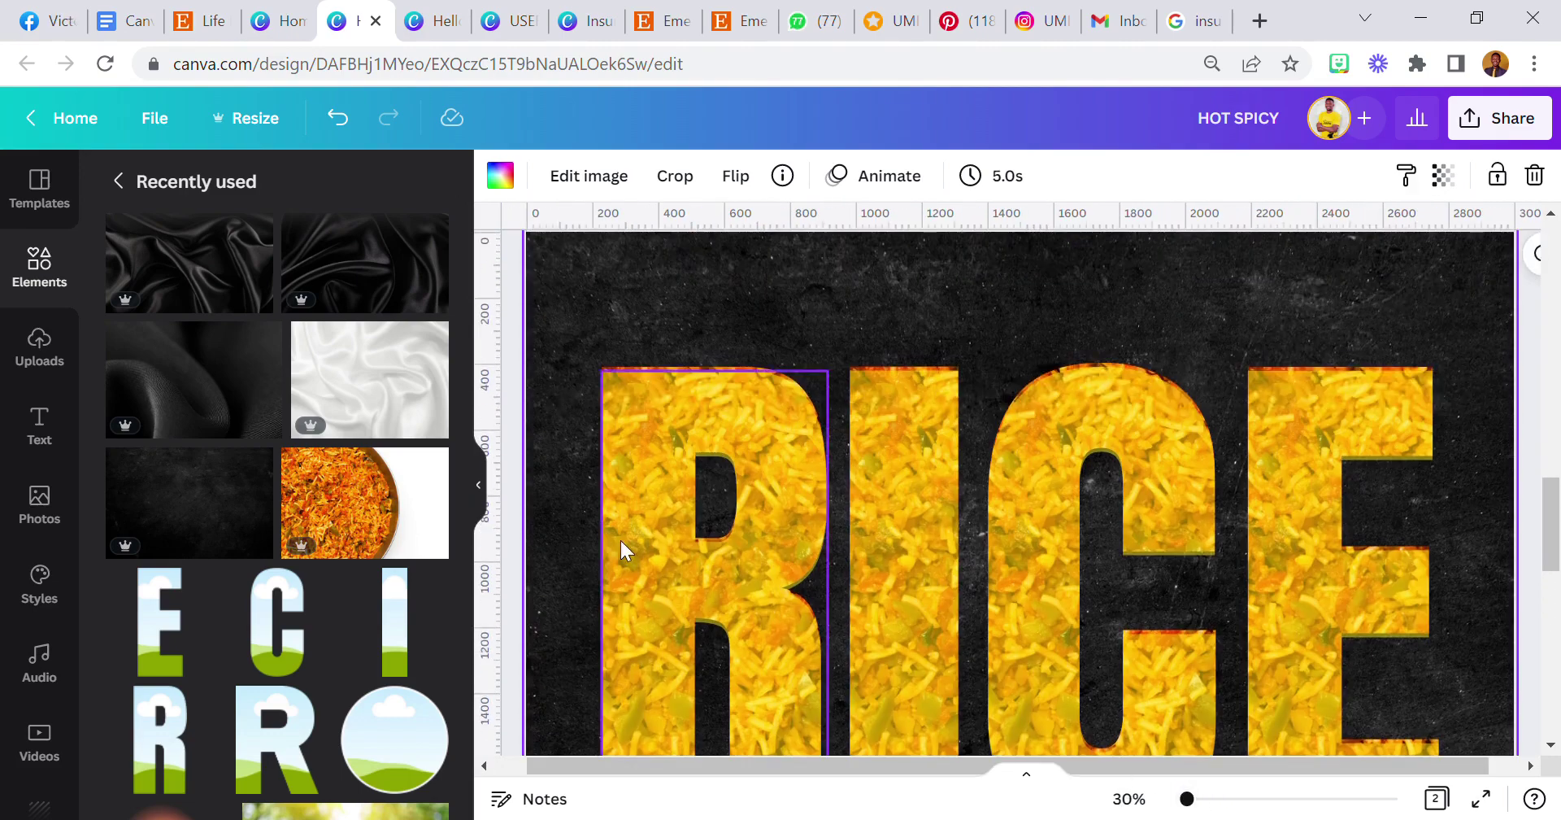
{"action": "left_click", "coordinate": [876, 527]}
{"action": "left_click_drag", "start_coordinate": [875, 522], "coordinate": [889, 529]}
{"action": "left_click", "coordinate": [1057, 499]}
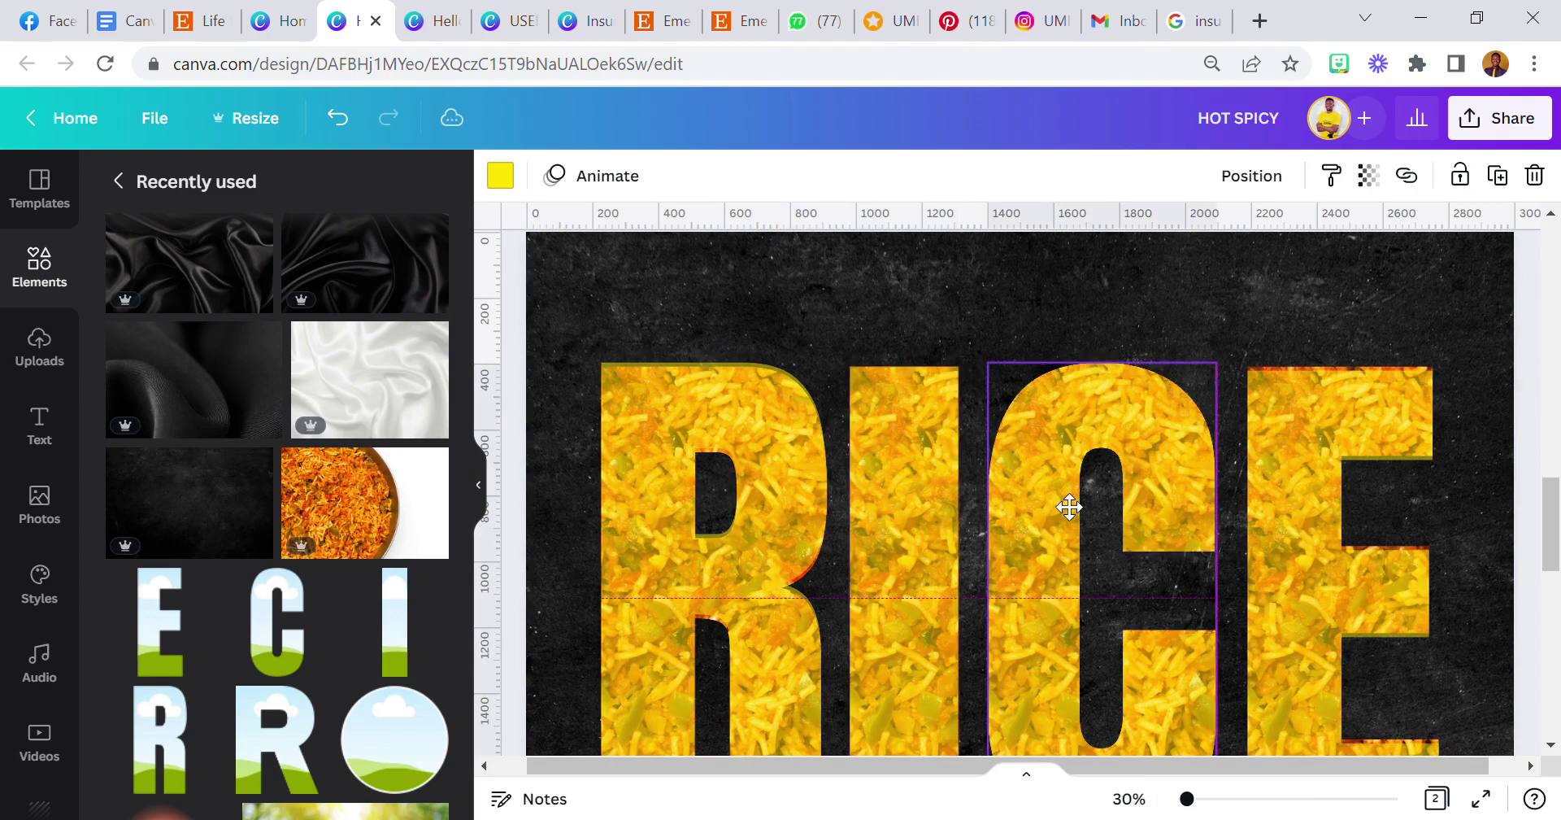
{"action": "left_click", "coordinate": [1272, 464]}
{"action": "left_click_drag", "start_coordinate": [1272, 463], "coordinate": [1282, 467]}
- Shift the yellow R overlay slightly down so its edges match the photo-filled R beneath it
{"action": "left_click_drag", "start_coordinate": [1187, 799], "coordinate": [1219, 798]}
{"action": "scroll", "coordinate": [670, 646], "scroll_direction": "up", "scroll_amount": 5}
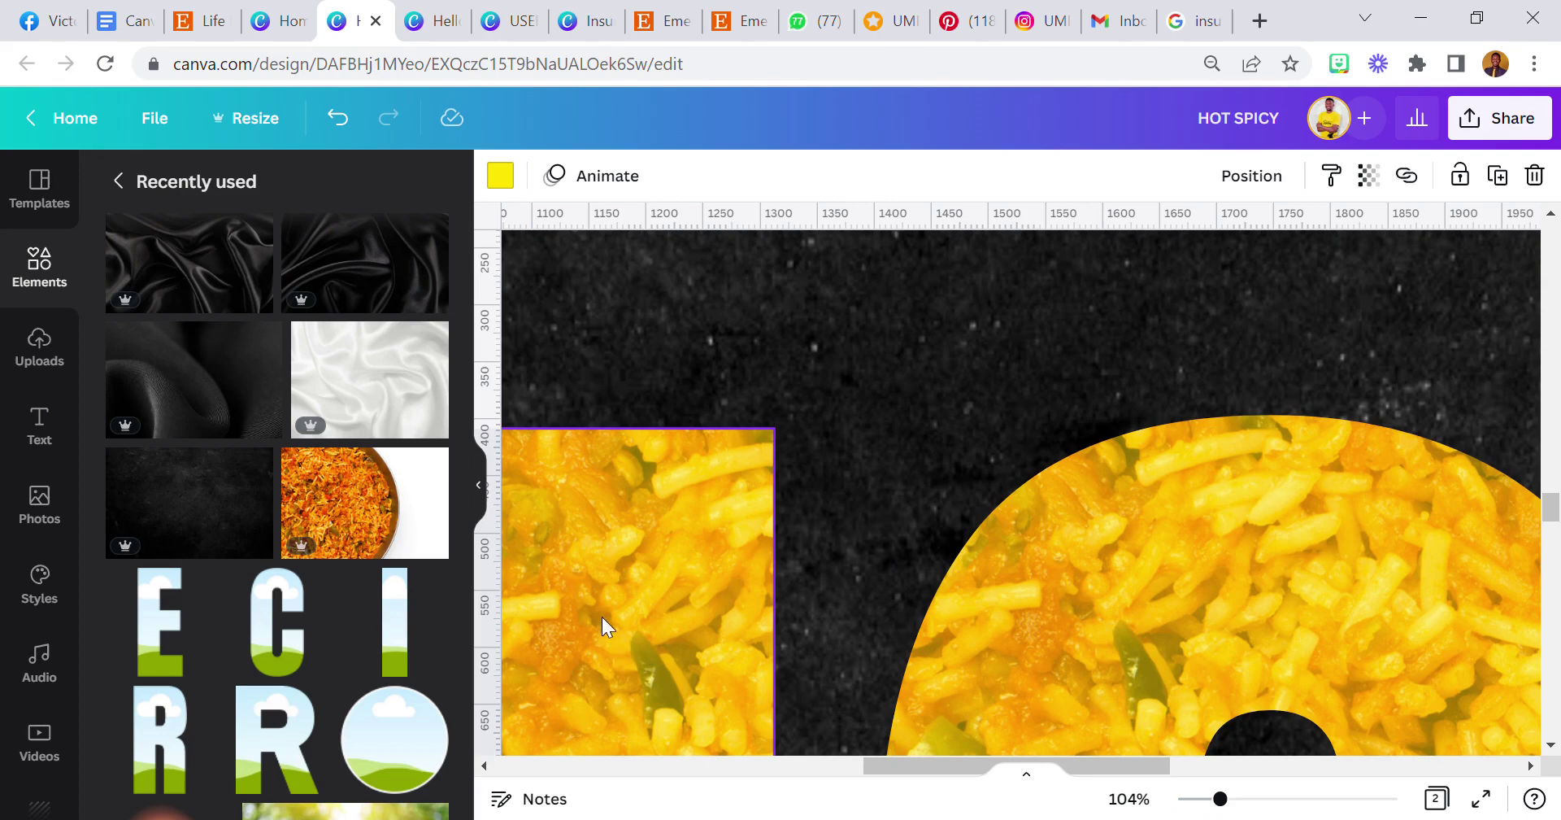
{"action": "left_click", "coordinate": [832, 389]}
{"action": "left_click", "coordinate": [716, 765]}
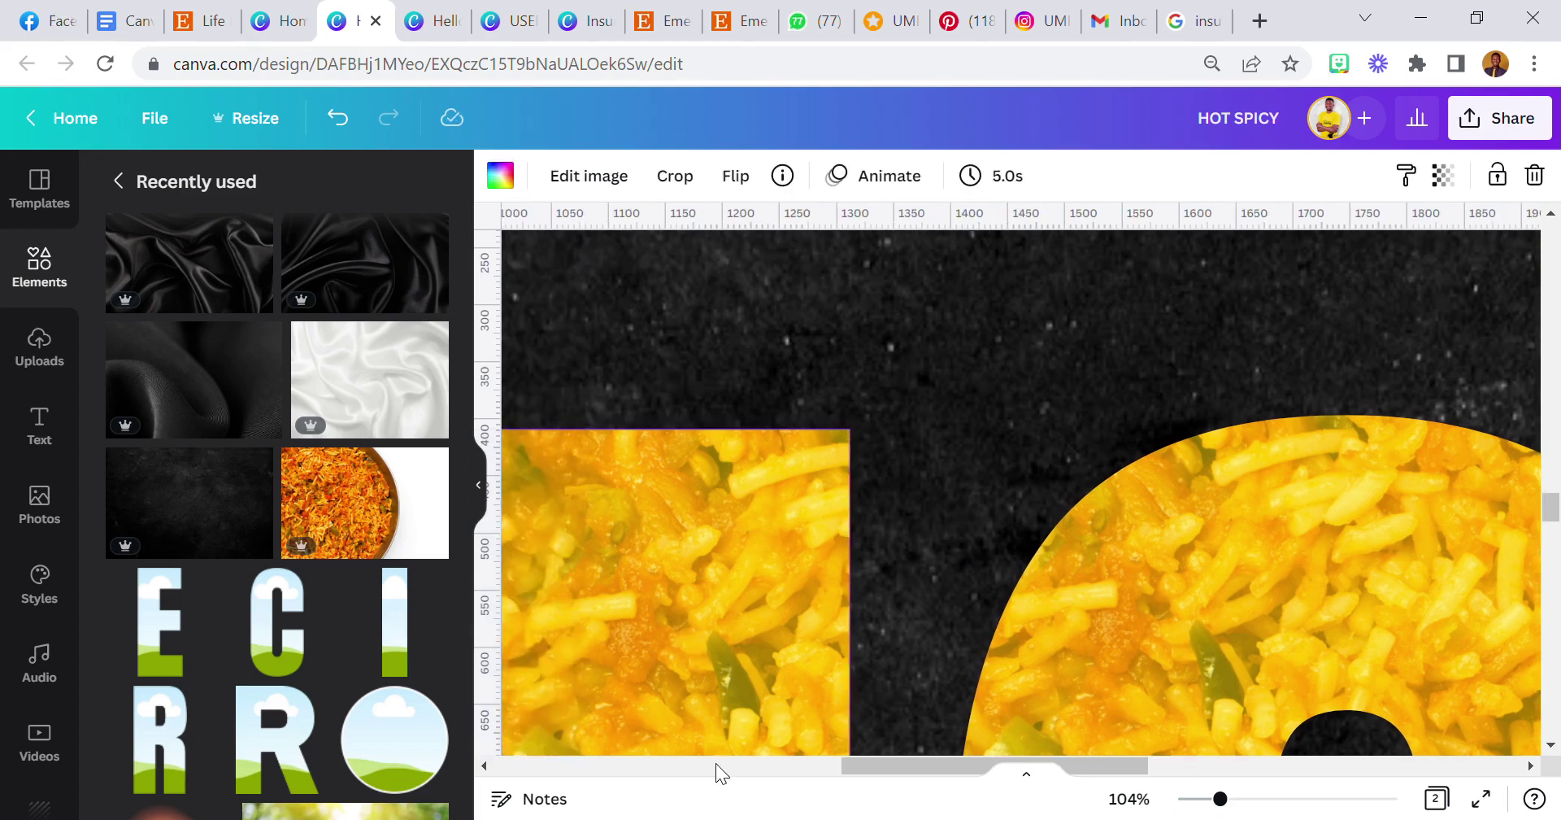
{"action": "left_click", "coordinate": [729, 695], "text": "shift"}
{"action": "left_click", "coordinate": [807, 432]}
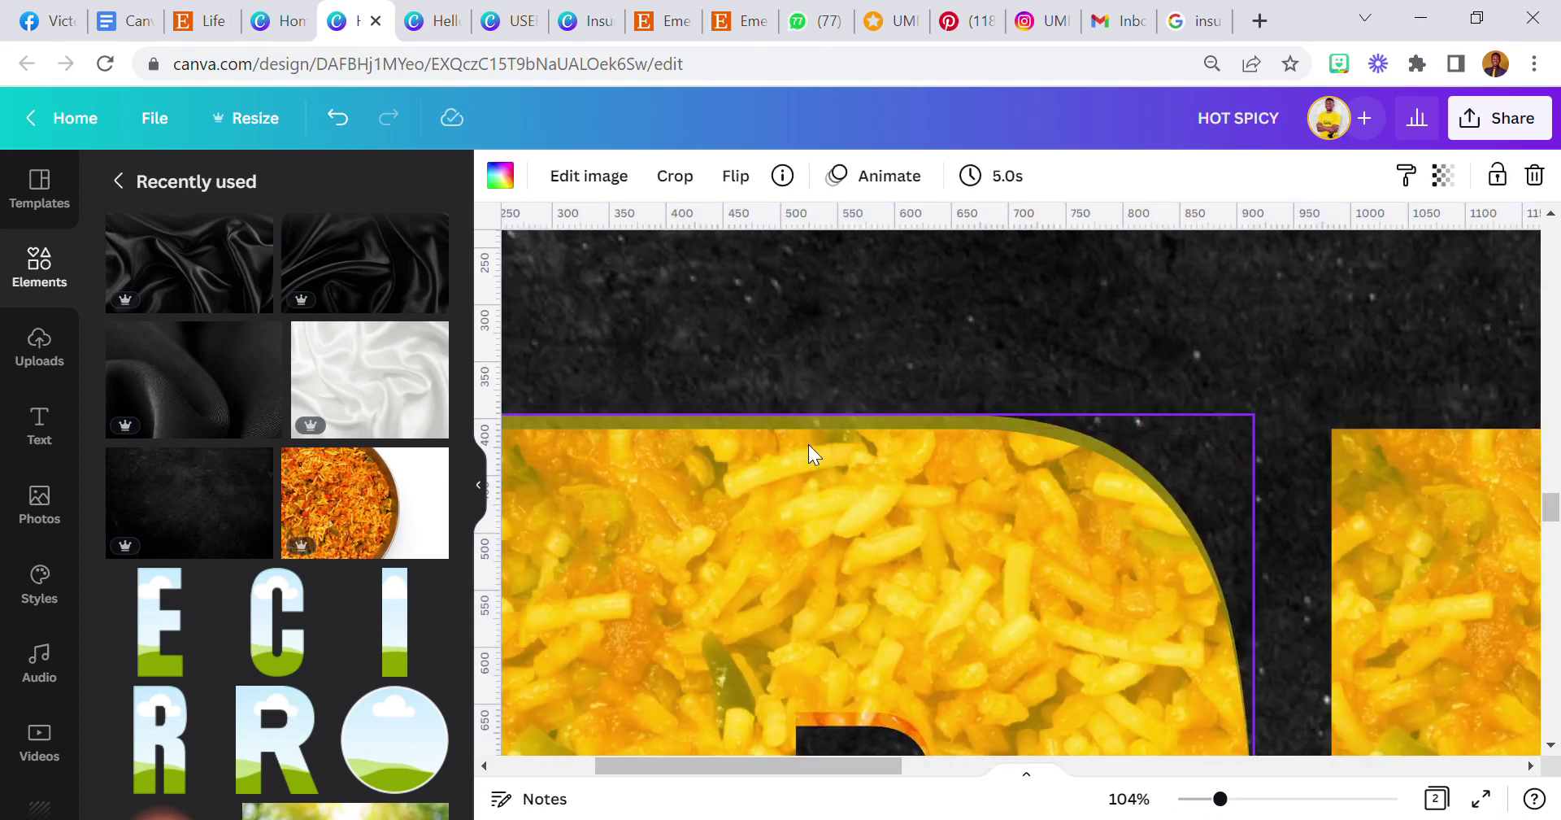
{"action": "left_click_drag", "start_coordinate": [809, 450], "coordinate": [812, 463]}
{"action": "left_click_drag", "start_coordinate": [1222, 801], "coordinate": [1178, 798]}
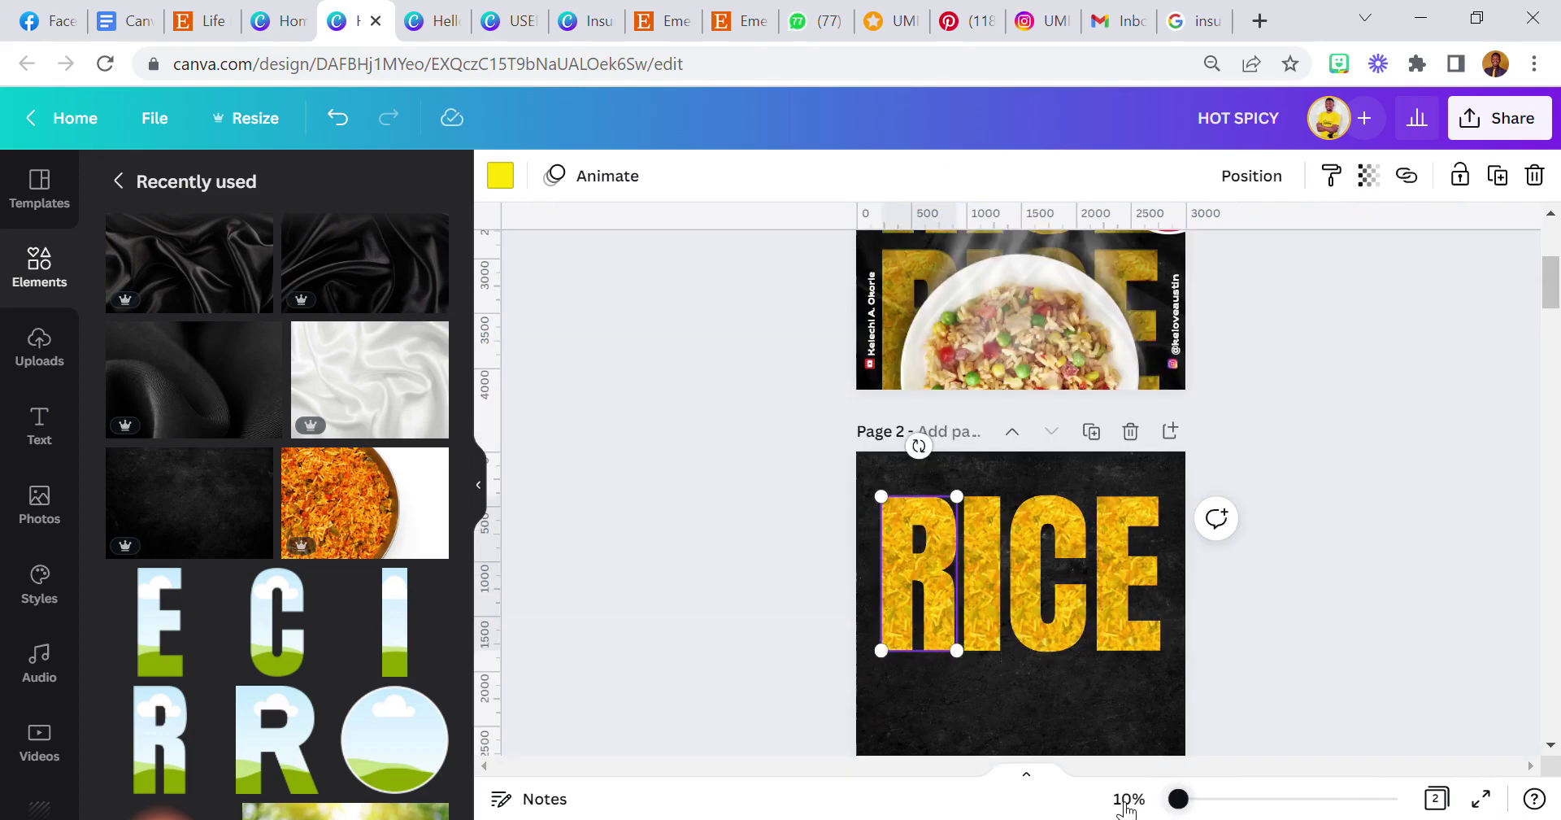
{"action": "left_click", "coordinate": [978, 713]}
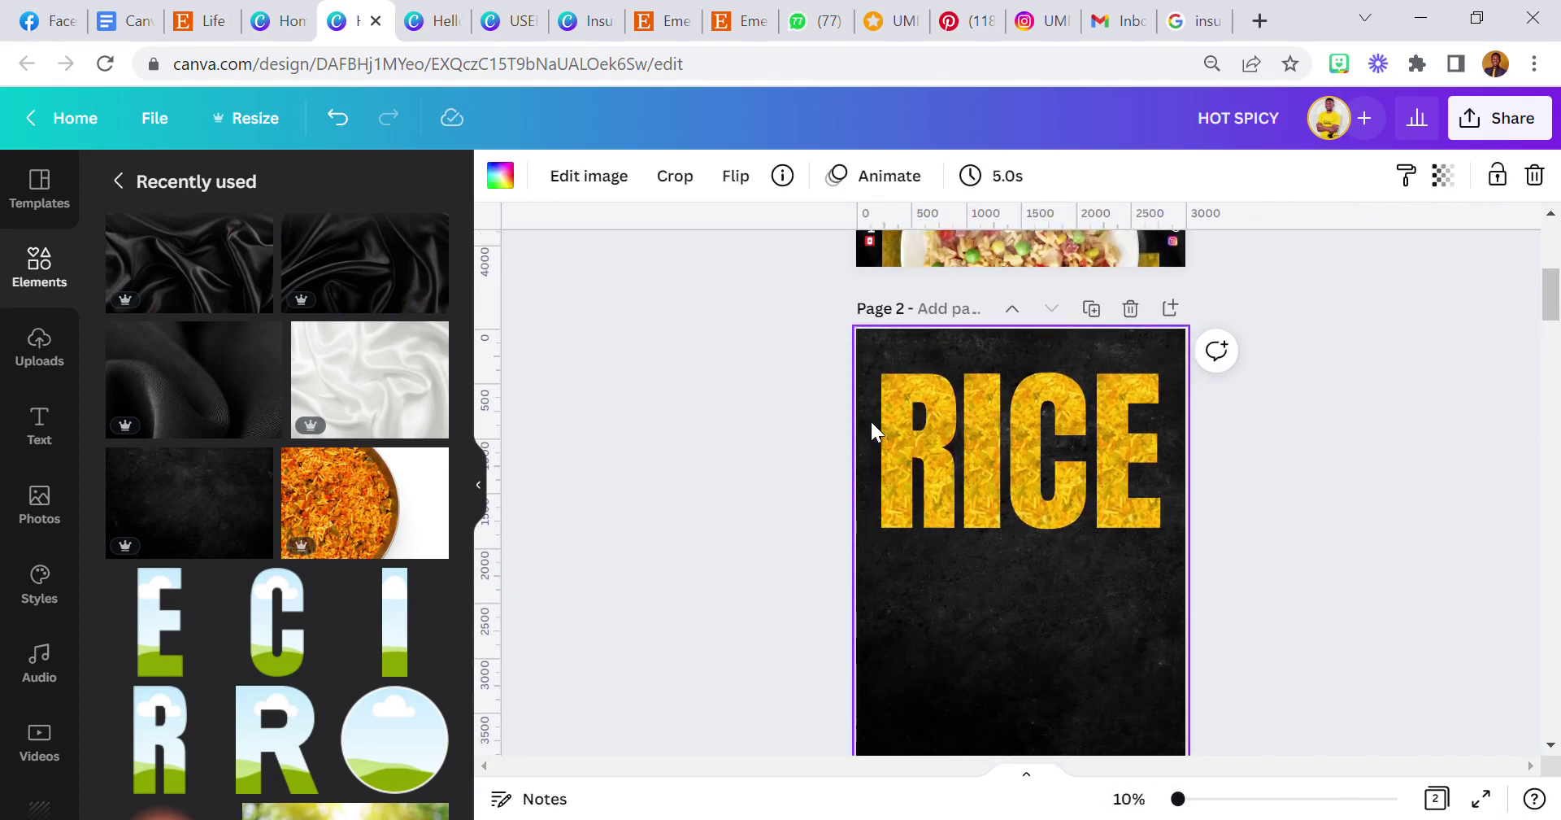
- Duplicate the complete tinted RICE word with its overlays and place the copy as a second row just below
{"action": "scroll", "coordinate": [870, 418], "scroll_direction": "down", "scroll_amount": 2}
{"action": "left_click_drag", "start_coordinate": [856, 304], "coordinate": [1175, 330]}
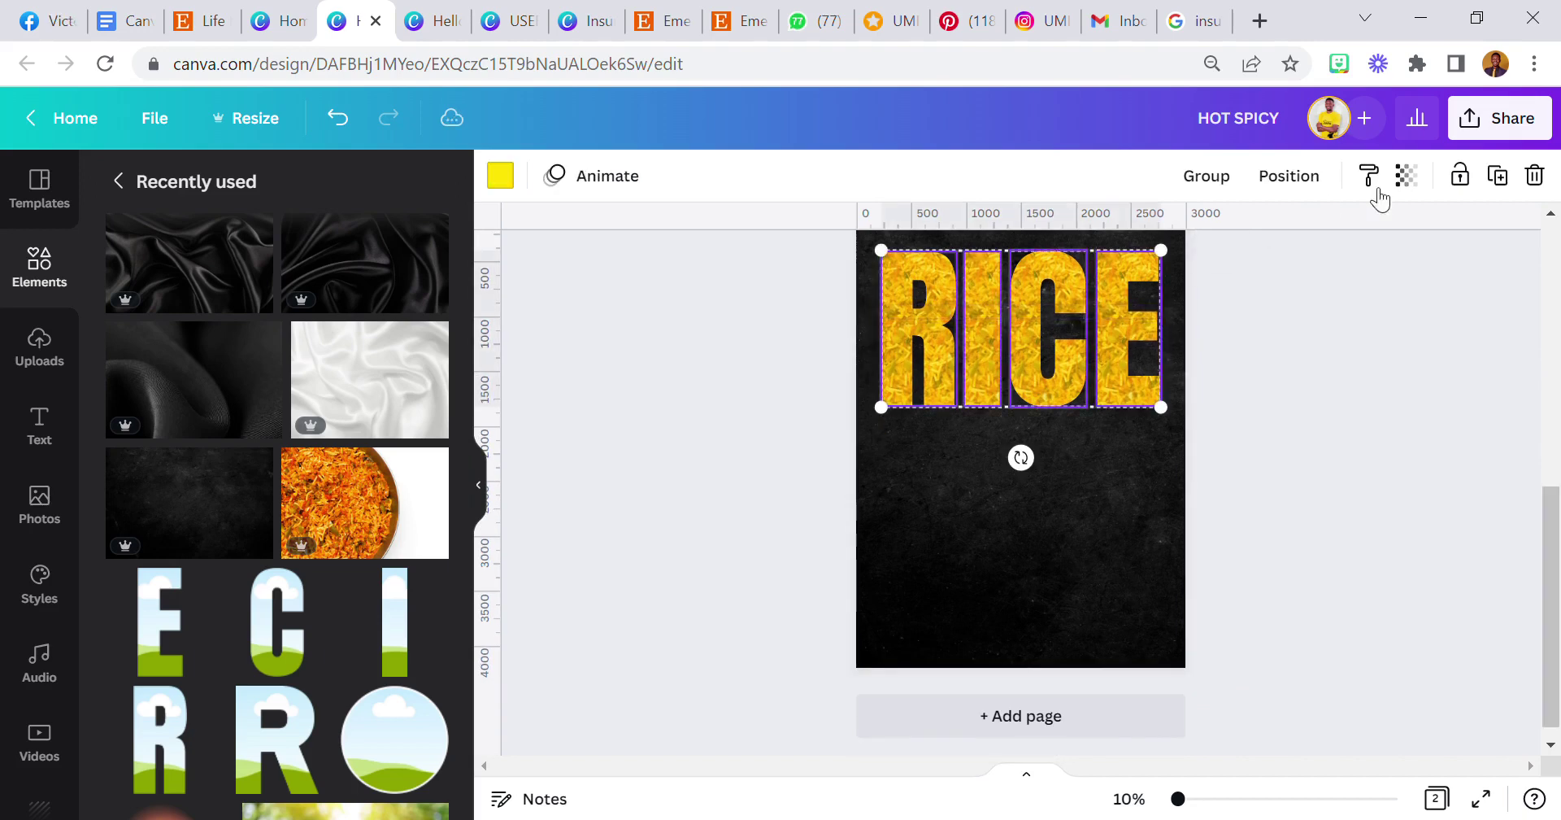
{"action": "left_click", "coordinate": [1501, 181]}
{"action": "left_click_drag", "start_coordinate": [1063, 299], "coordinate": [1070, 467]}
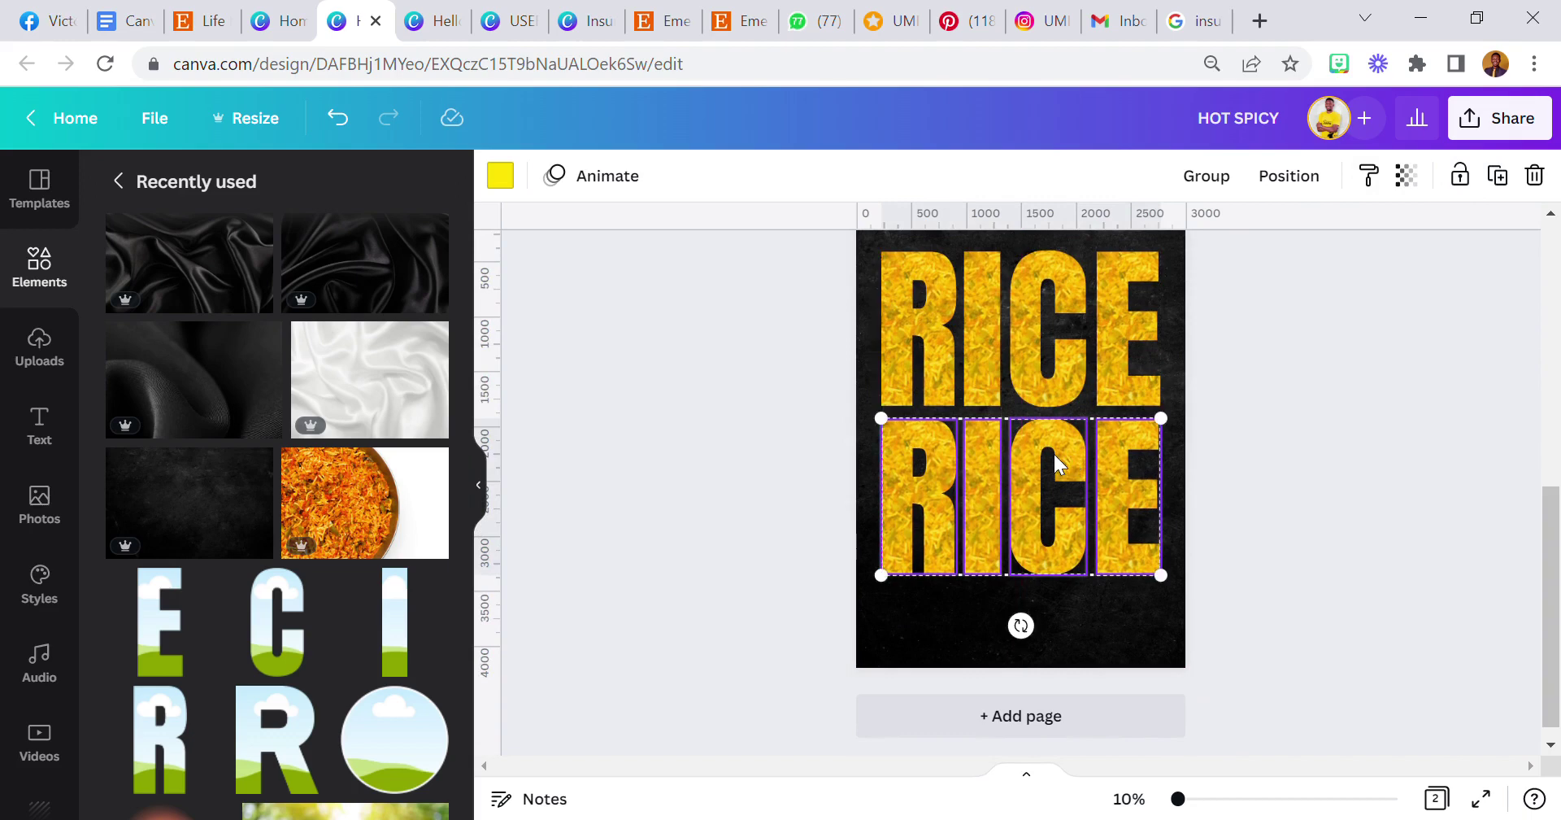
- Lower the second RICE row slightly to widen the gap, and duplicate it as a third row running off the page's bottom edge
{"action": "scroll", "coordinate": [1063, 455], "scroll_direction": "up", "scroll_amount": 5}
{"action": "scroll", "coordinate": [1063, 456], "scroll_direction": "down", "scroll_amount": 4}
{"action": "scroll", "coordinate": [1057, 467], "scroll_direction": "down", "scroll_amount": 2}
{"action": "left_click_drag", "start_coordinate": [1049, 481], "coordinate": [1057, 486]}
{"action": "left_click", "coordinate": [1497, 176]}
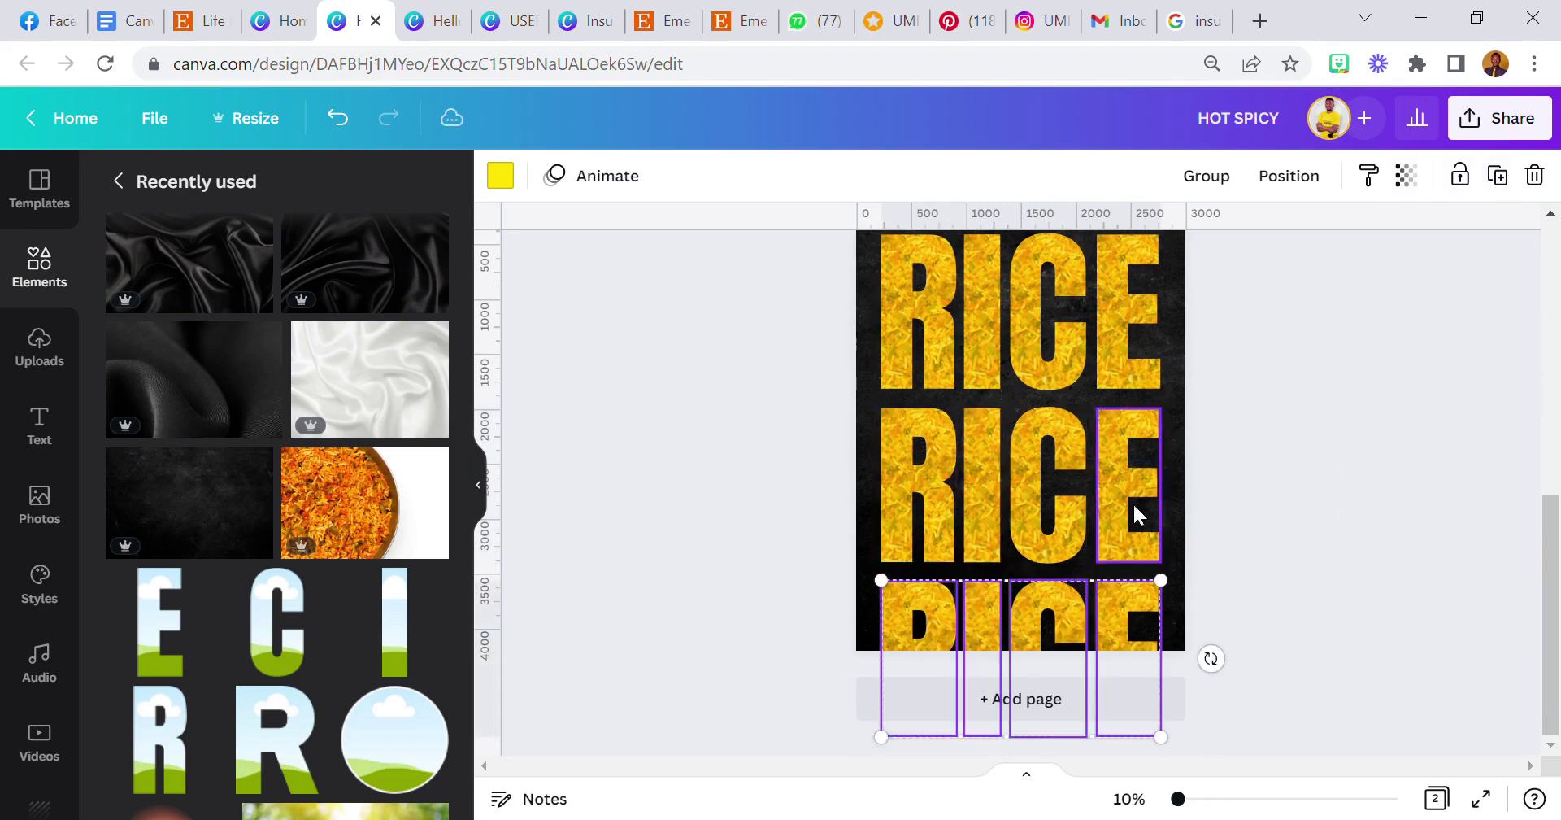
{"action": "left_click", "coordinate": [818, 460]}
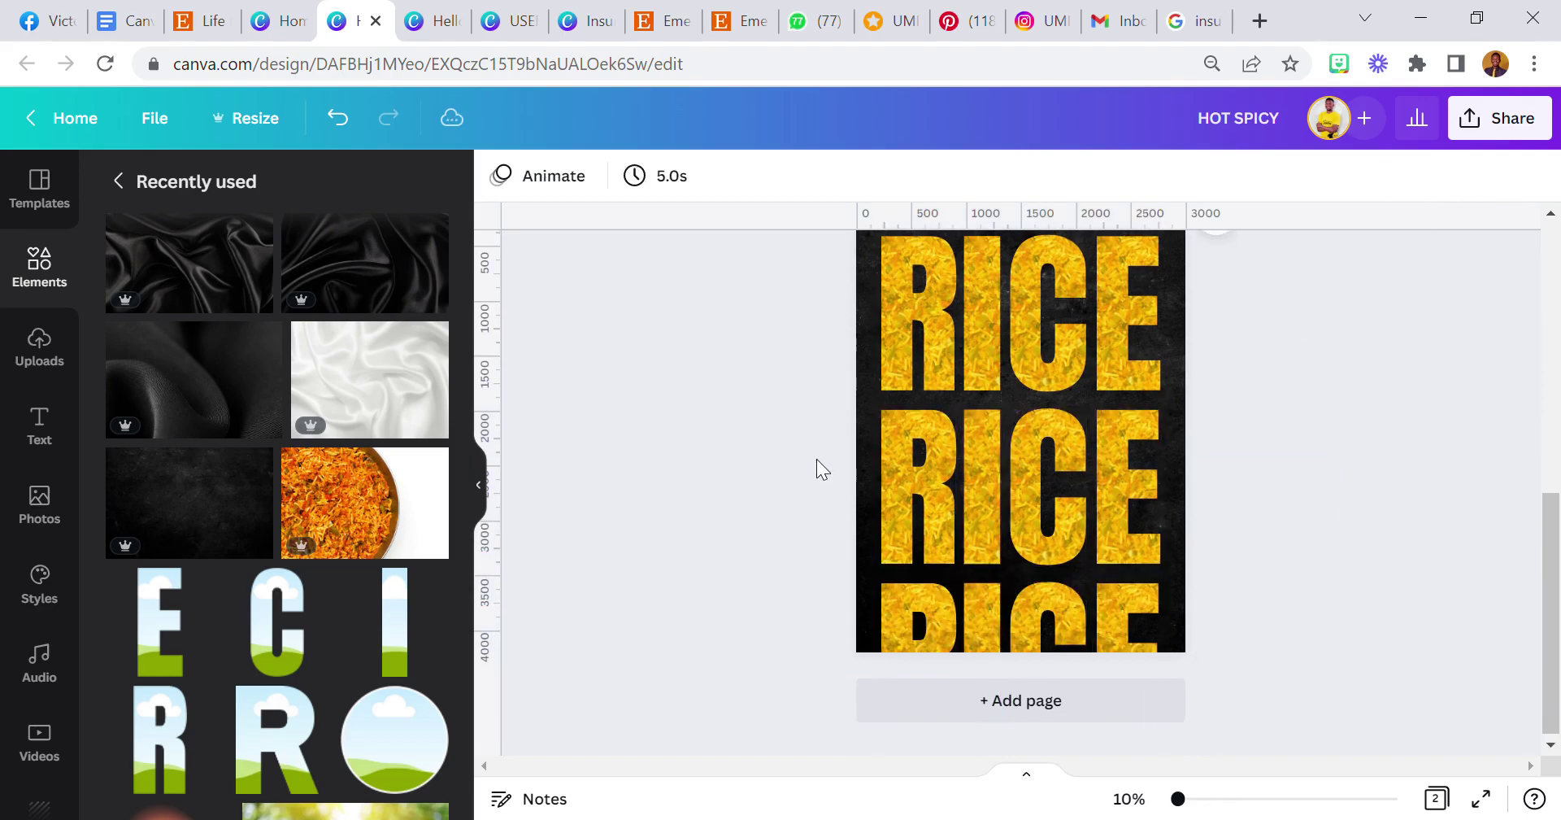
- Move all three tinted RICE rows up together so the first row runs off page 2's upper edge
{"action": "scroll", "coordinate": [837, 406], "scroll_direction": "up", "scroll_amount": 2}
{"action": "left_click_drag", "start_coordinate": [860, 370], "coordinate": [1223, 760]}
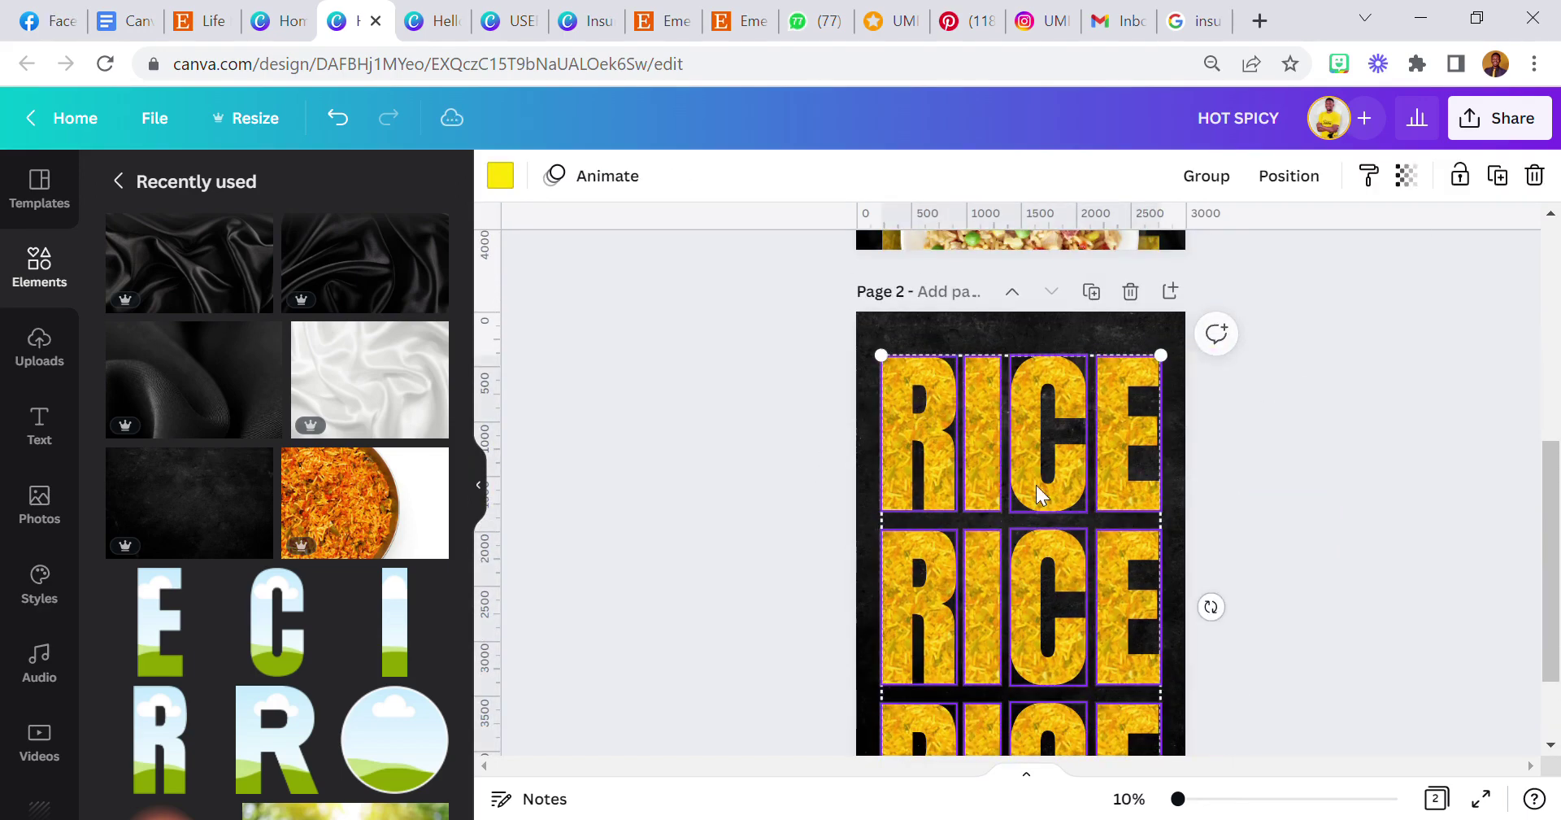
{"action": "left_click_drag", "start_coordinate": [1029, 447], "coordinate": [1036, 388]}
{"action": "left_click", "coordinate": [783, 461]}
{"action": "scroll", "coordinate": [783, 461], "scroll_direction": "down", "scroll_amount": 3}
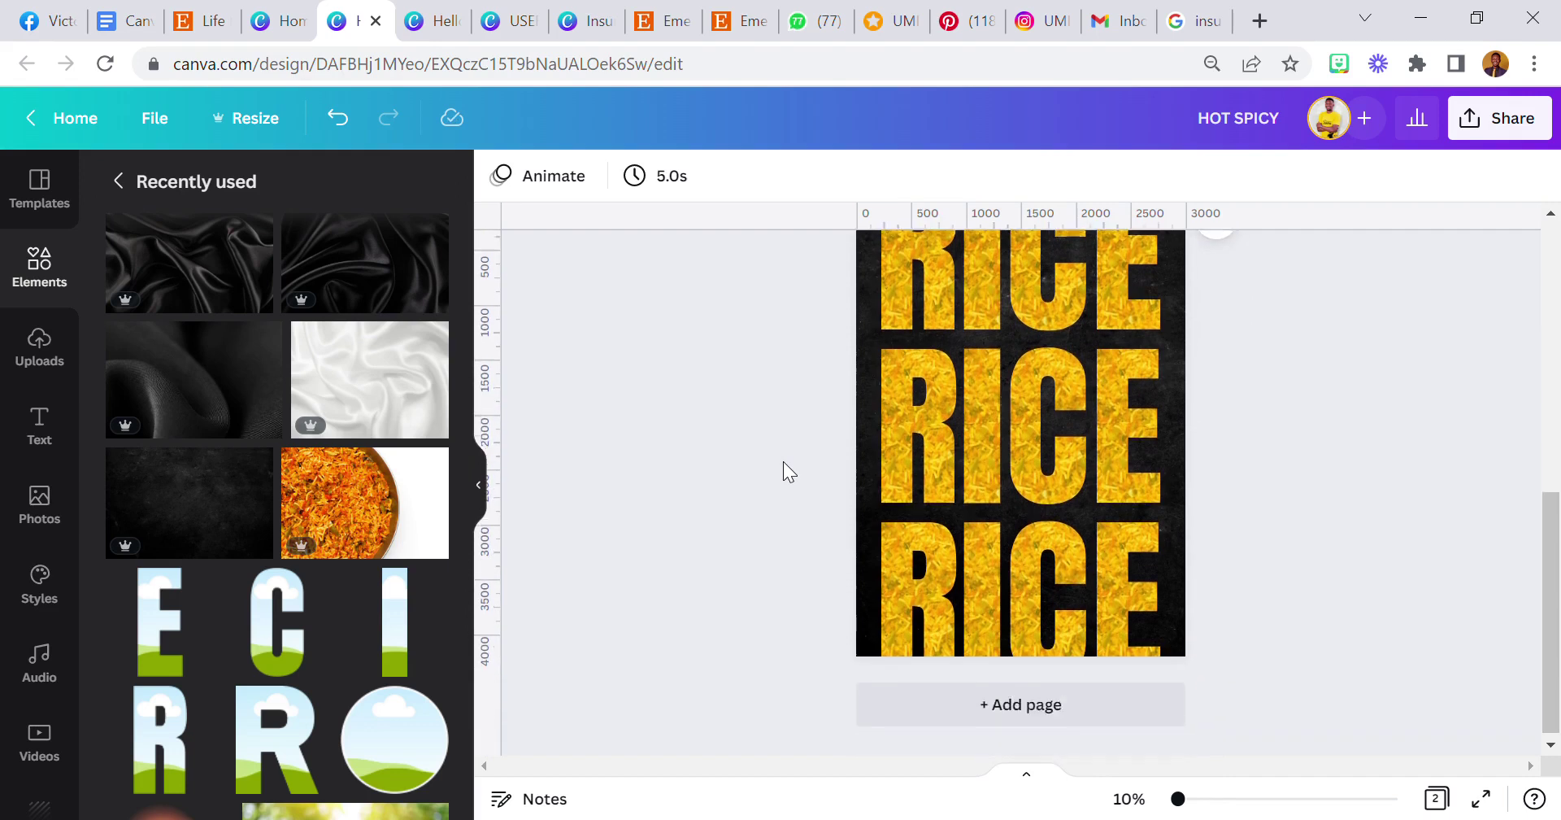
{"action": "scroll", "coordinate": [783, 461], "scroll_direction": "up", "scroll_amount": 2}
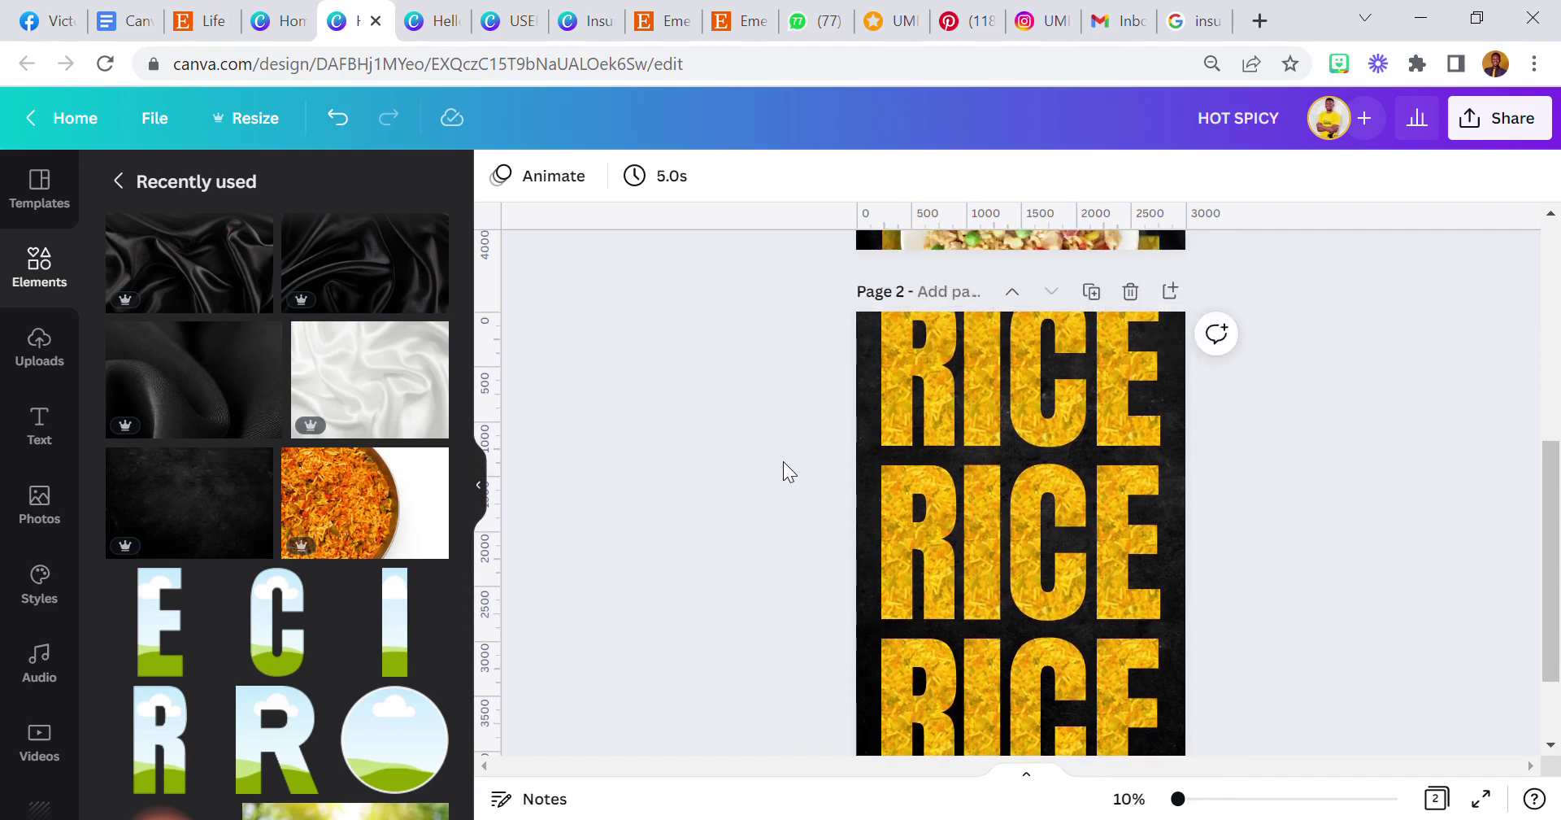
- Add the white plate of fried rice with peas and corn from the Food Images folder's pictures to page 2
{"action": "scroll", "coordinate": [317, 521], "scroll_direction": "up", "scroll_amount": 4}
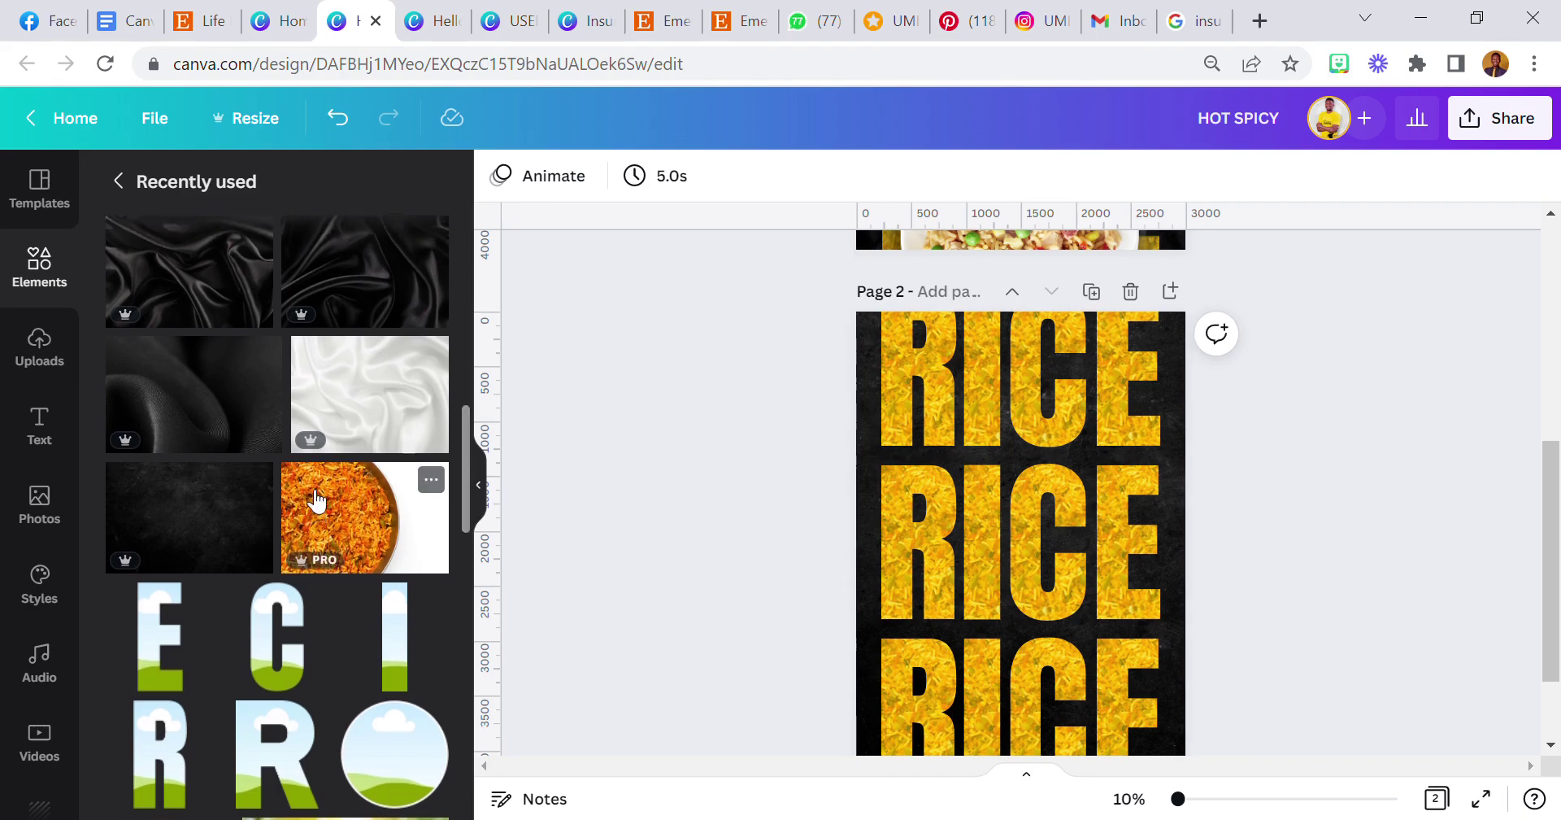
{"action": "scroll", "coordinate": [314, 522], "scroll_direction": "up", "scroll_amount": 5}
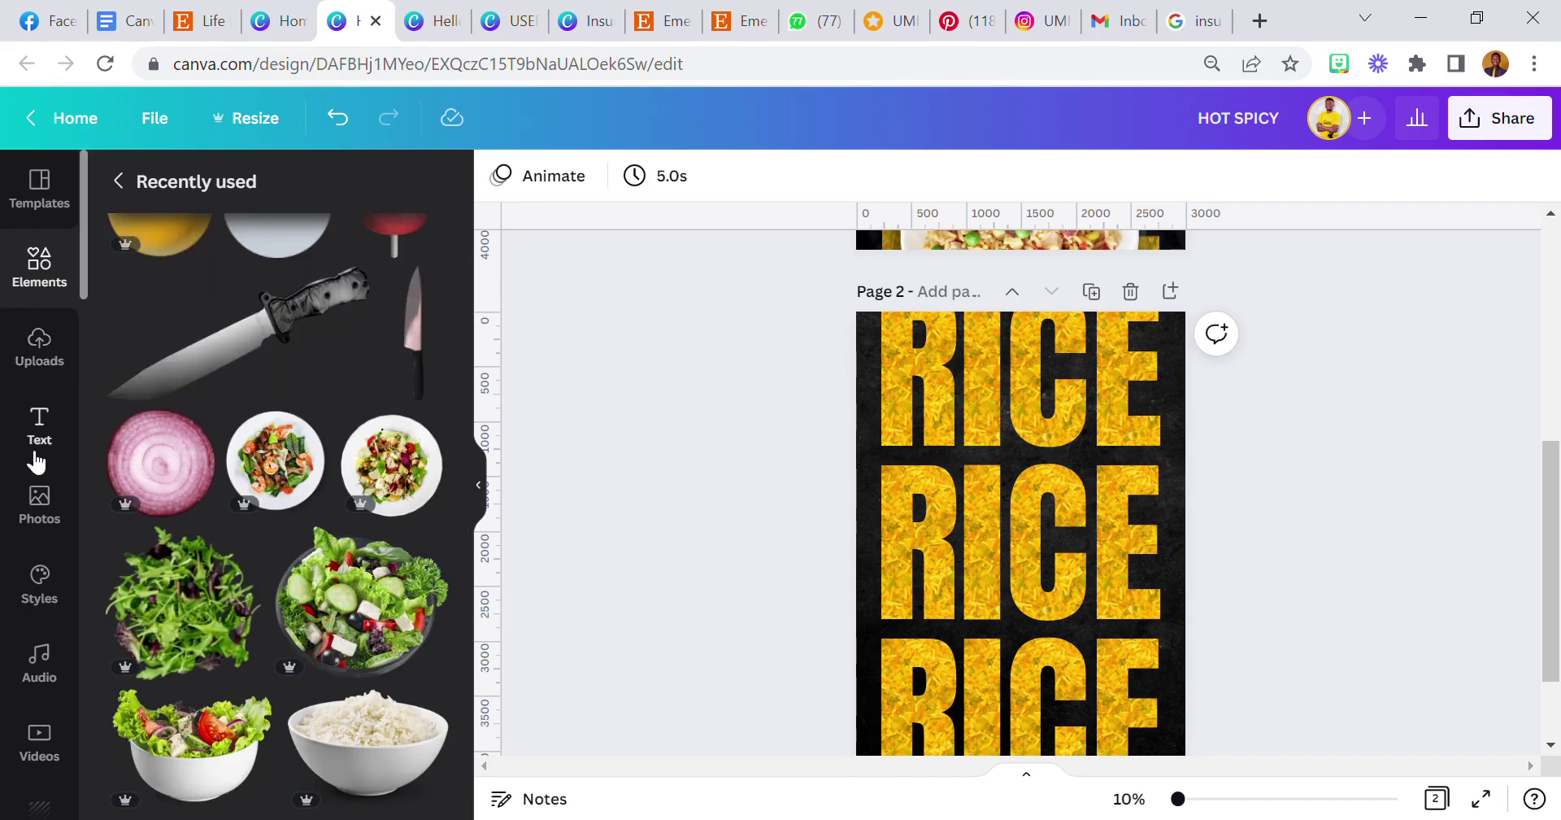
{"action": "scroll", "coordinate": [31, 464], "scroll_direction": "down", "scroll_amount": 5}
{"action": "scroll", "coordinate": [33, 470], "scroll_direction": "down", "scroll_amount": 6}
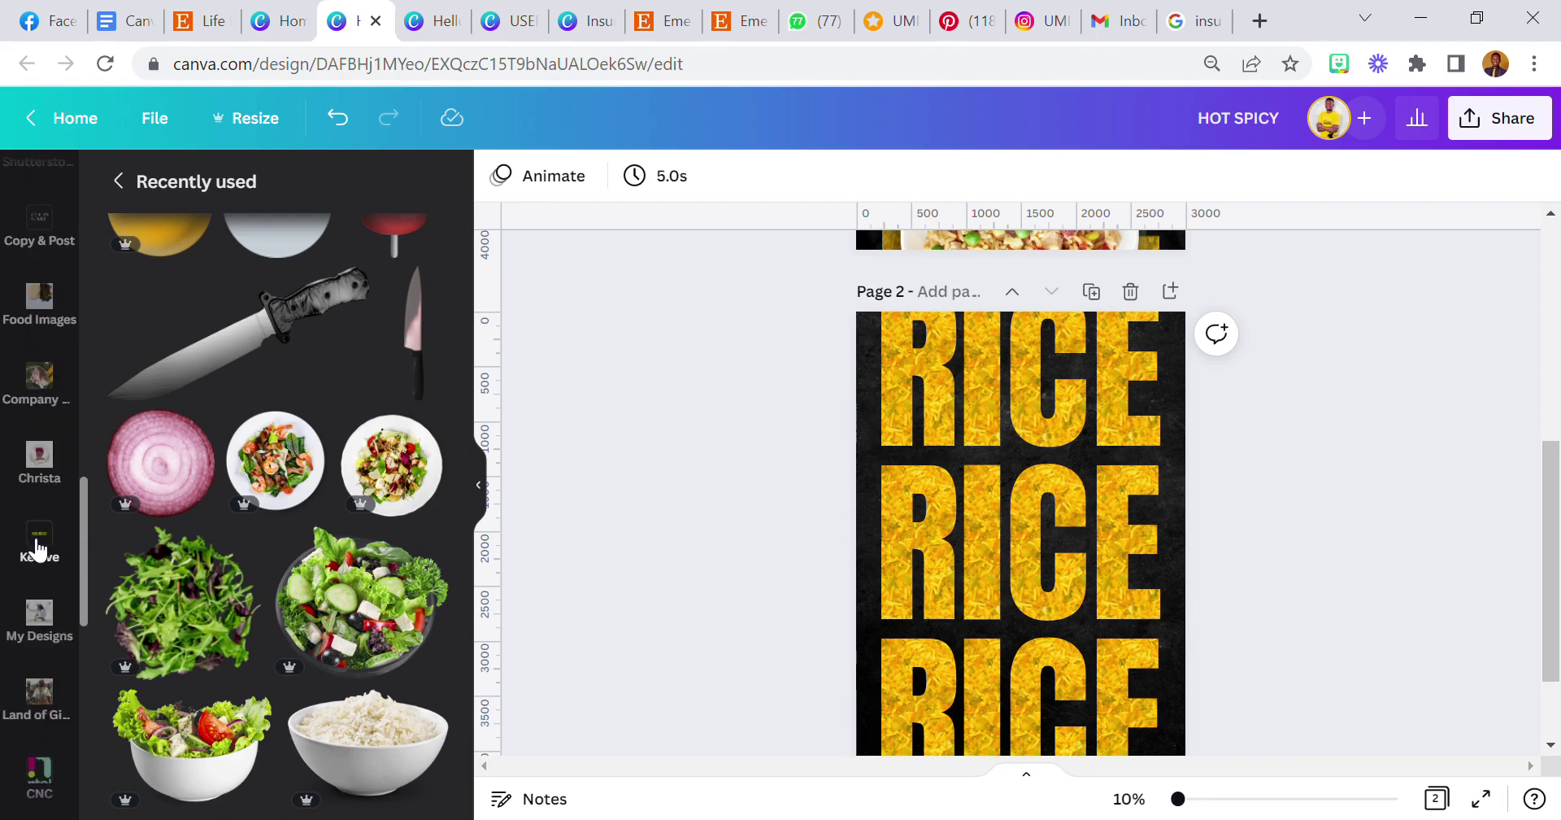
{"action": "scroll", "coordinate": [37, 546], "scroll_direction": "down", "scroll_amount": 3}
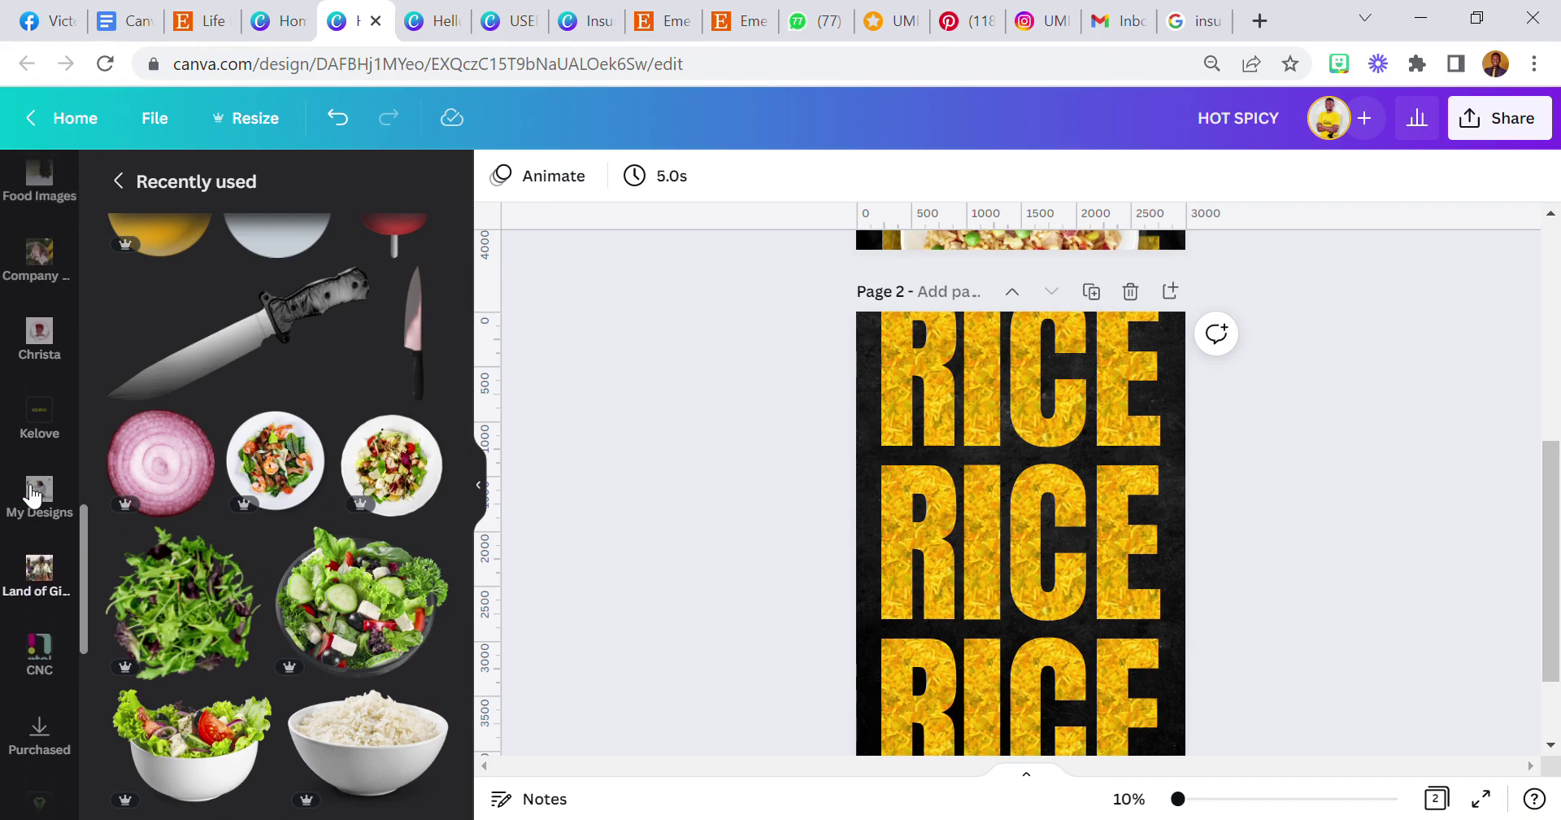
{"action": "scroll", "coordinate": [32, 486], "scroll_direction": "down", "scroll_amount": 3}
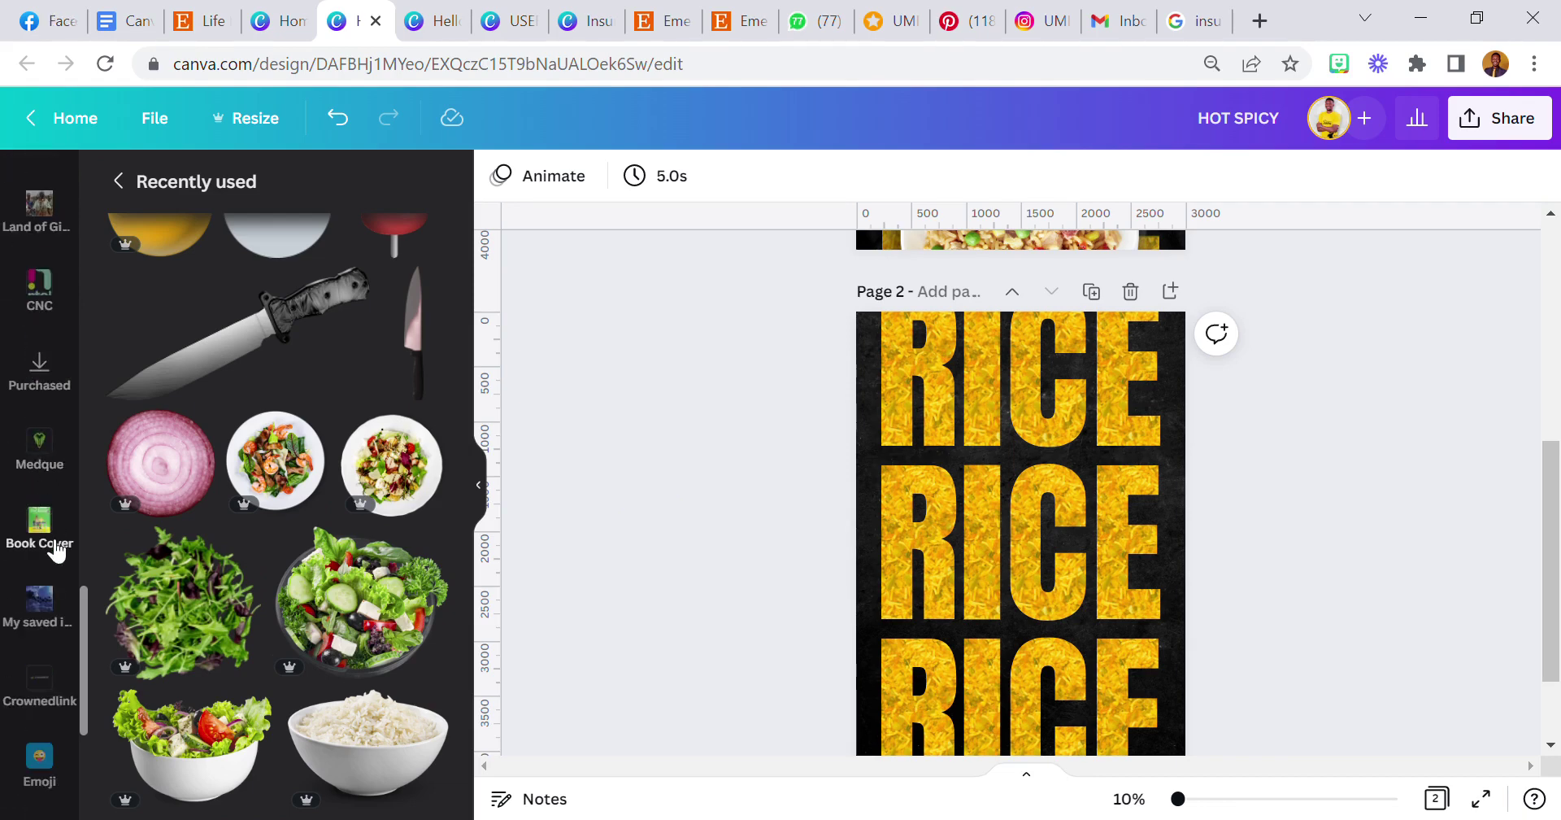
{"action": "scroll", "coordinate": [56, 550], "scroll_direction": "down", "scroll_amount": 5}
{"action": "scroll", "coordinate": [69, 604], "scroll_direction": "up", "scroll_amount": 9}
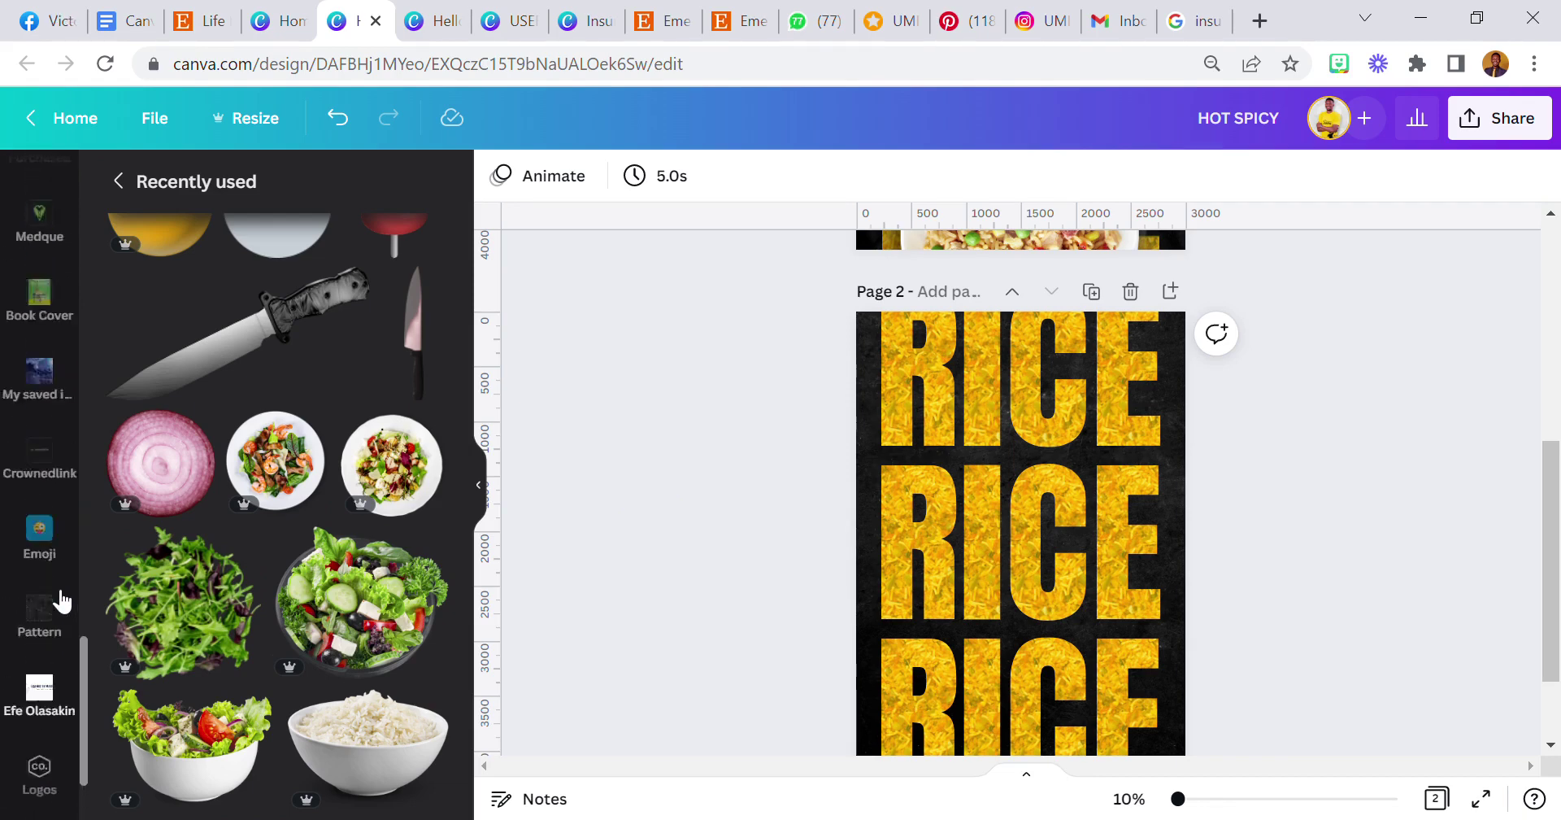
{"action": "scroll", "coordinate": [42, 570], "scroll_direction": "up", "scroll_amount": 3}
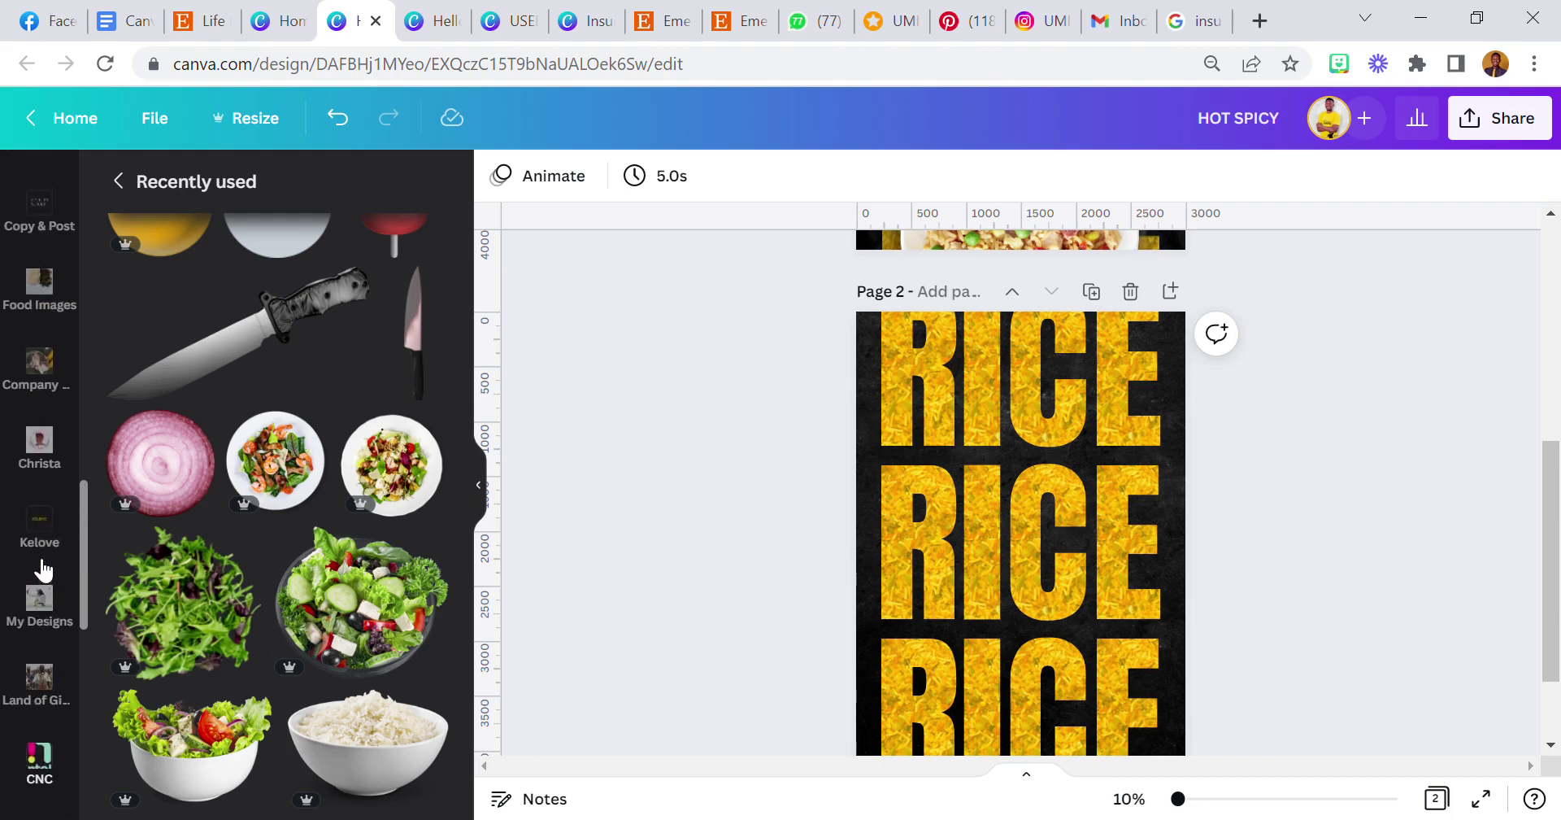
{"action": "left_click", "coordinate": [40, 409]}
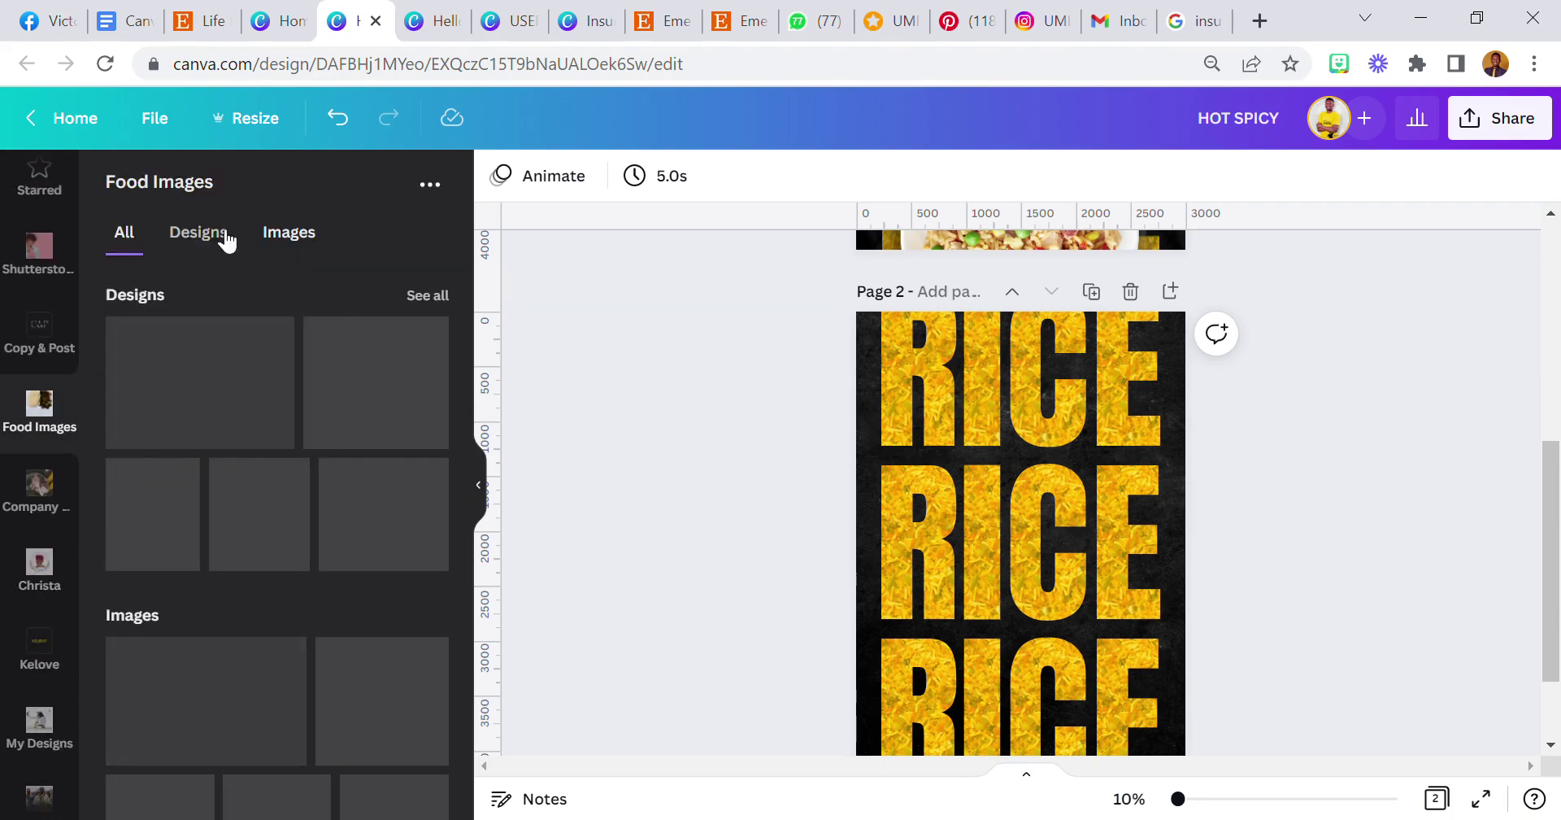
{"action": "left_click", "coordinate": [289, 232]}
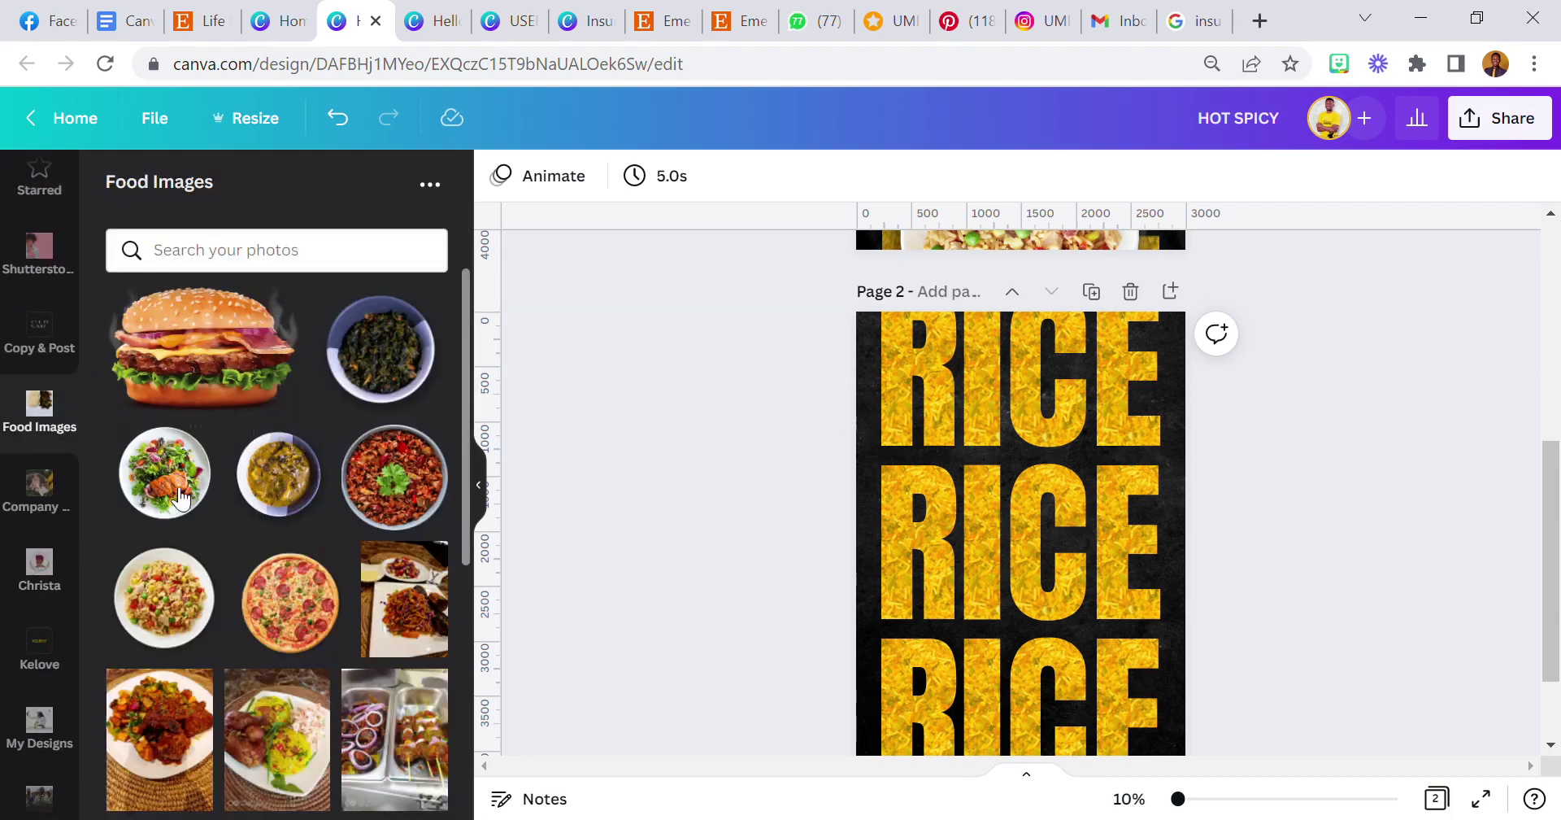
{"action": "left_click", "coordinate": [164, 610]}
- Move the fried rice plate down over the third RICE row so its lower half runs off the page
{"action": "scroll", "coordinate": [1078, 510], "scroll_direction": "down", "scroll_amount": 3}
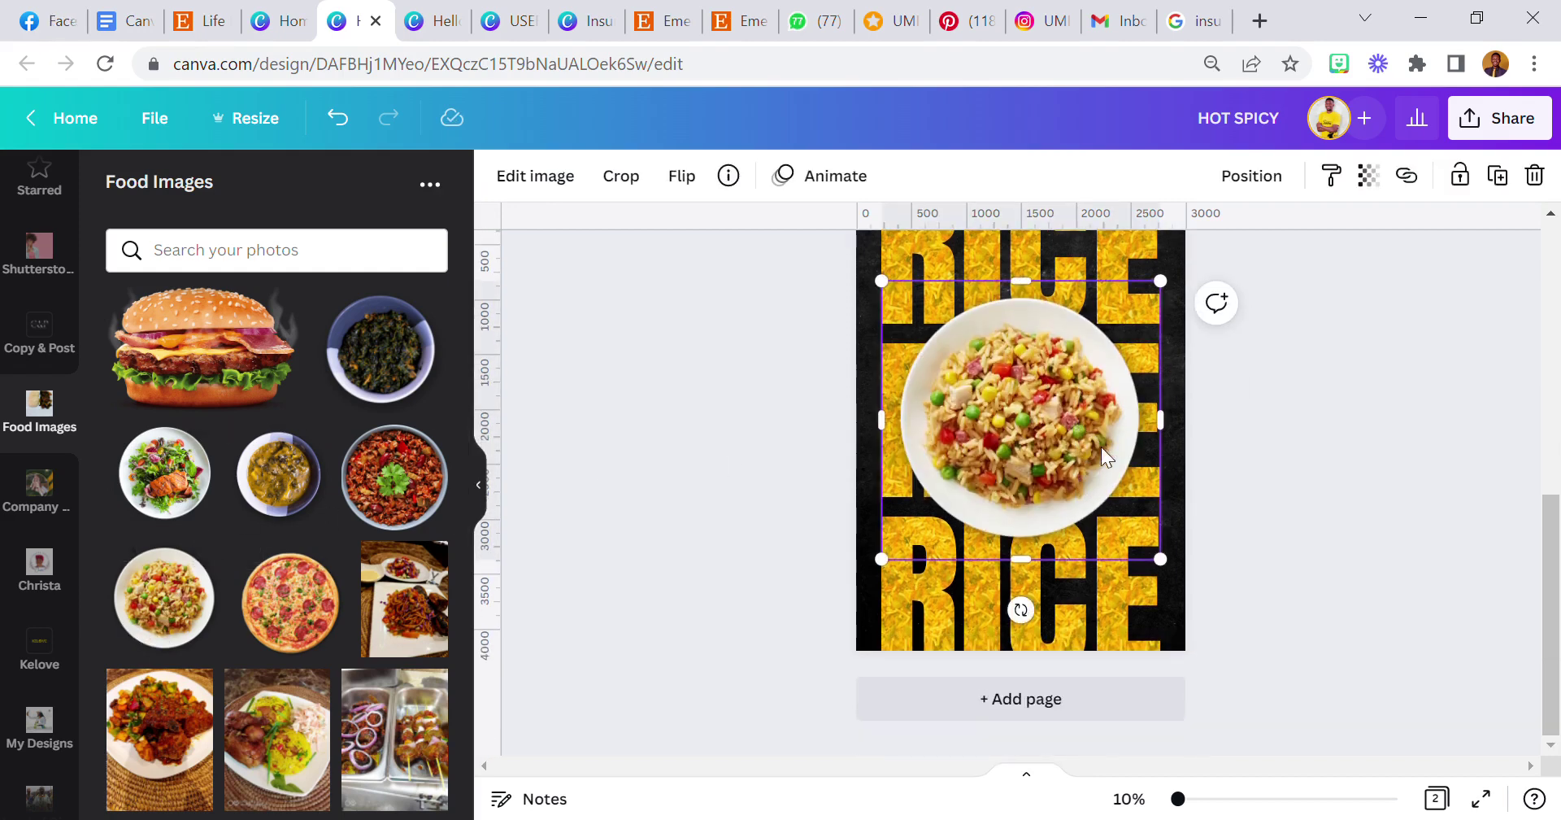
{"action": "left_click_drag", "start_coordinate": [1133, 505], "coordinate": [1153, 749]}
{"action": "left_click", "coordinate": [808, 578]}
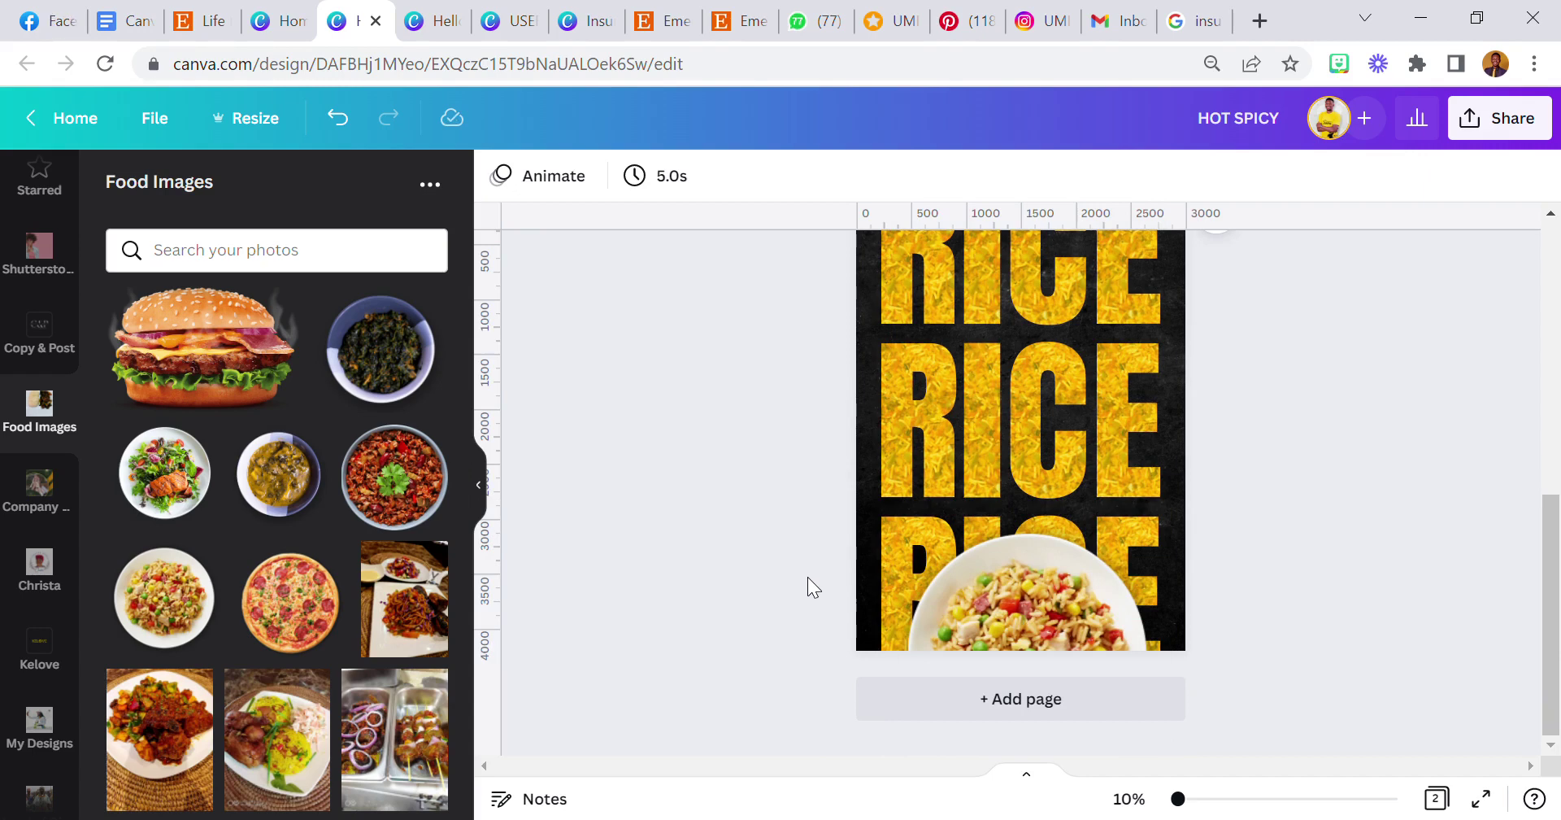
{"action": "scroll", "coordinate": [808, 578], "scroll_direction": "up", "scroll_amount": 4}
{"action": "scroll", "coordinate": [807, 577], "scroll_direction": "down", "scroll_amount": 3}
{"action": "scroll", "coordinate": [807, 578], "scroll_direction": "down", "scroll_amount": 3}
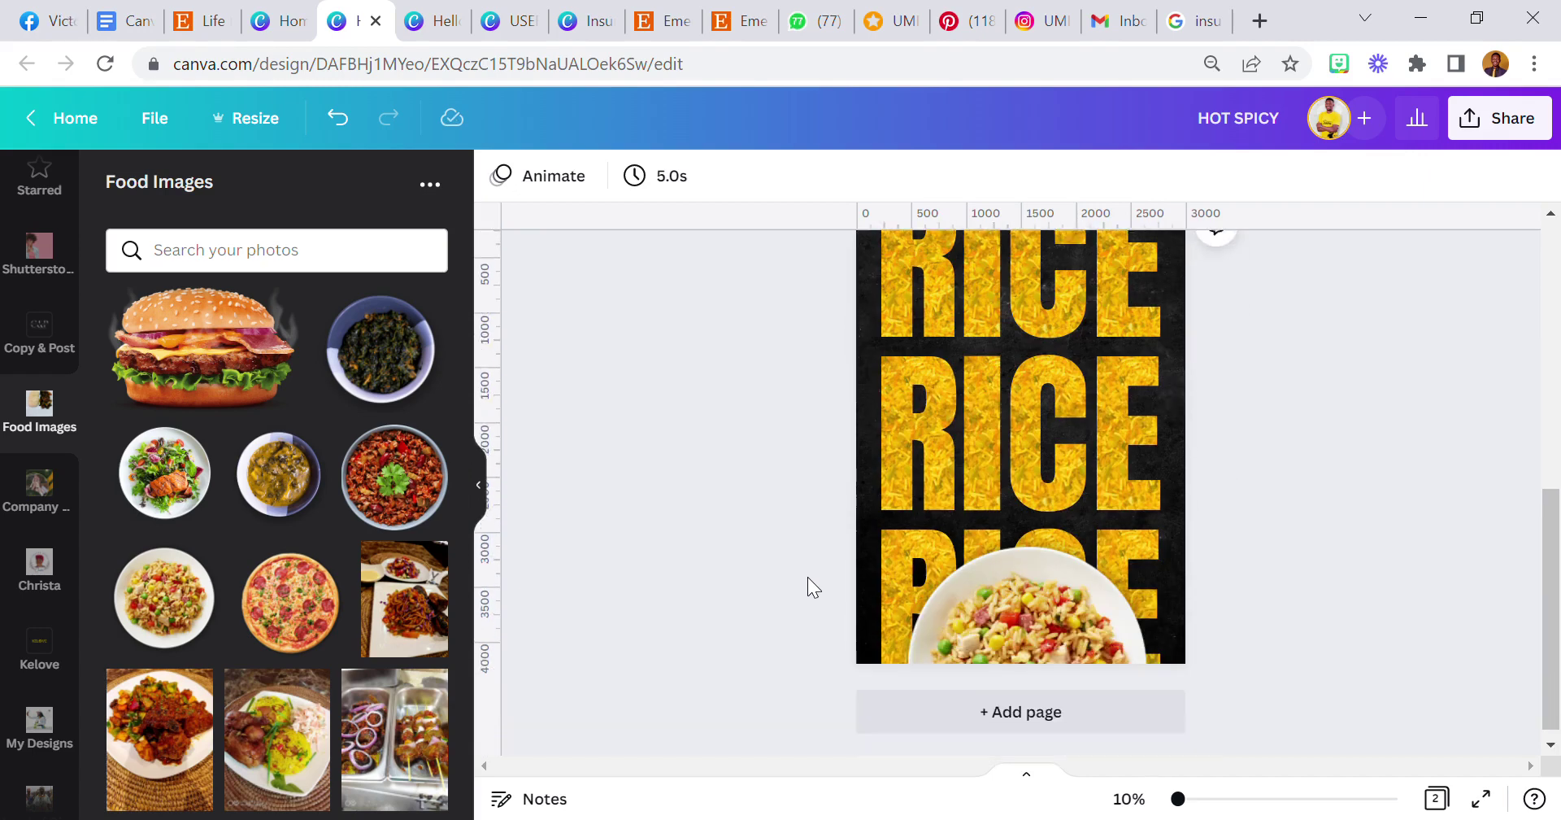
- Shift the fried rice plate slightly sideways so it sits horizontally centred at the page's lower edge
{"action": "left_click", "coordinate": [954, 603]}
{"action": "left_click_drag", "start_coordinate": [1106, 634], "coordinate": [1178, 659]}
{"action": "left_click_drag", "start_coordinate": [1207, 581], "coordinate": [1151, 597]}
{"action": "left_click", "coordinate": [750, 517]}
{"action": "scroll", "coordinate": [749, 517], "scroll_direction": "up", "scroll_amount": 2}
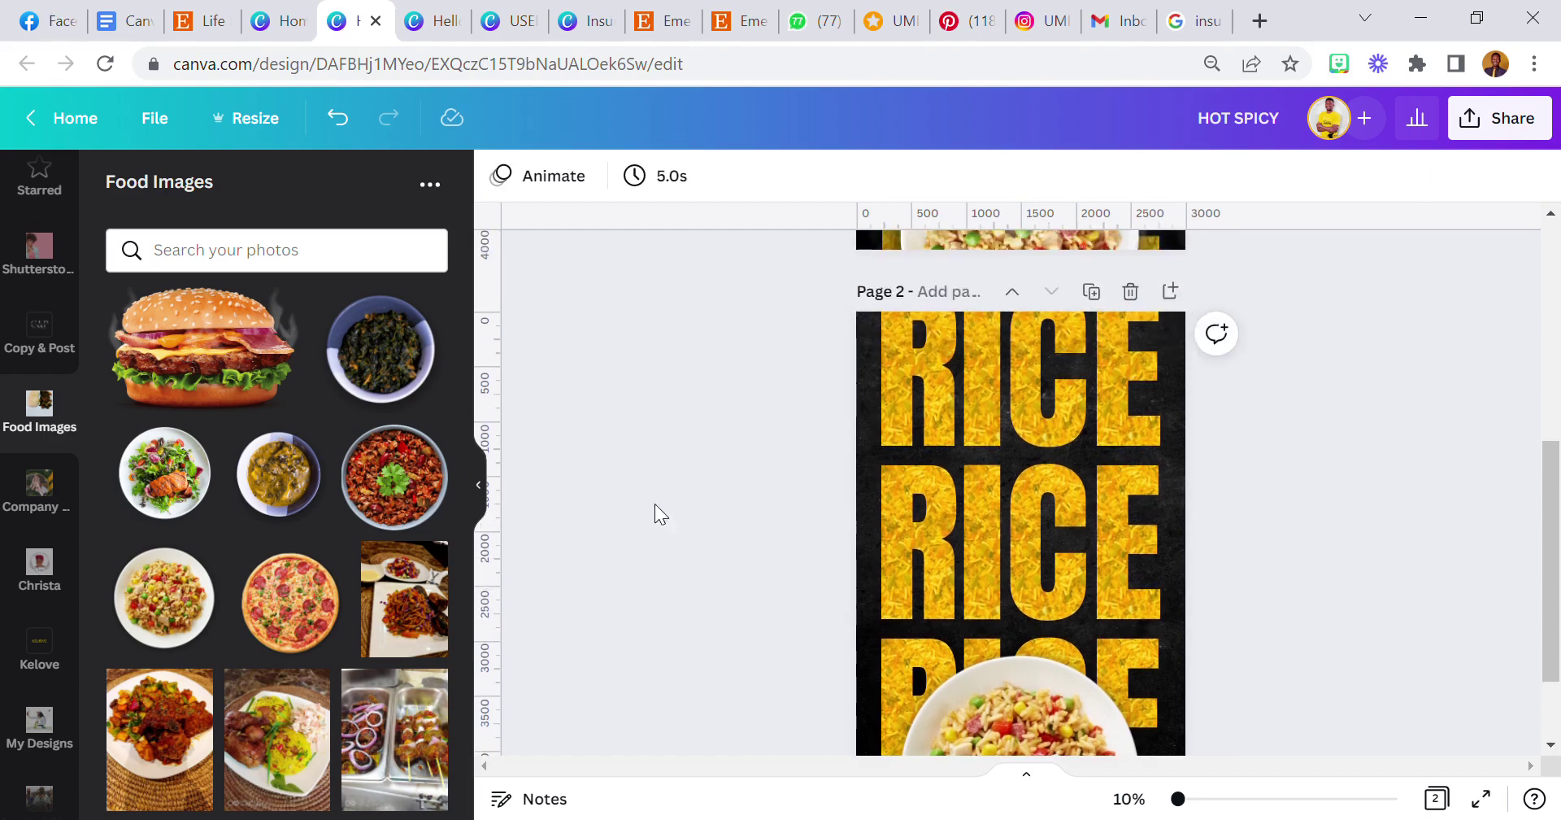
- Look over the recently used and trending stock photos and the list of saved folders
{"action": "scroll", "coordinate": [24, 447], "scroll_direction": "up", "scroll_amount": 6}
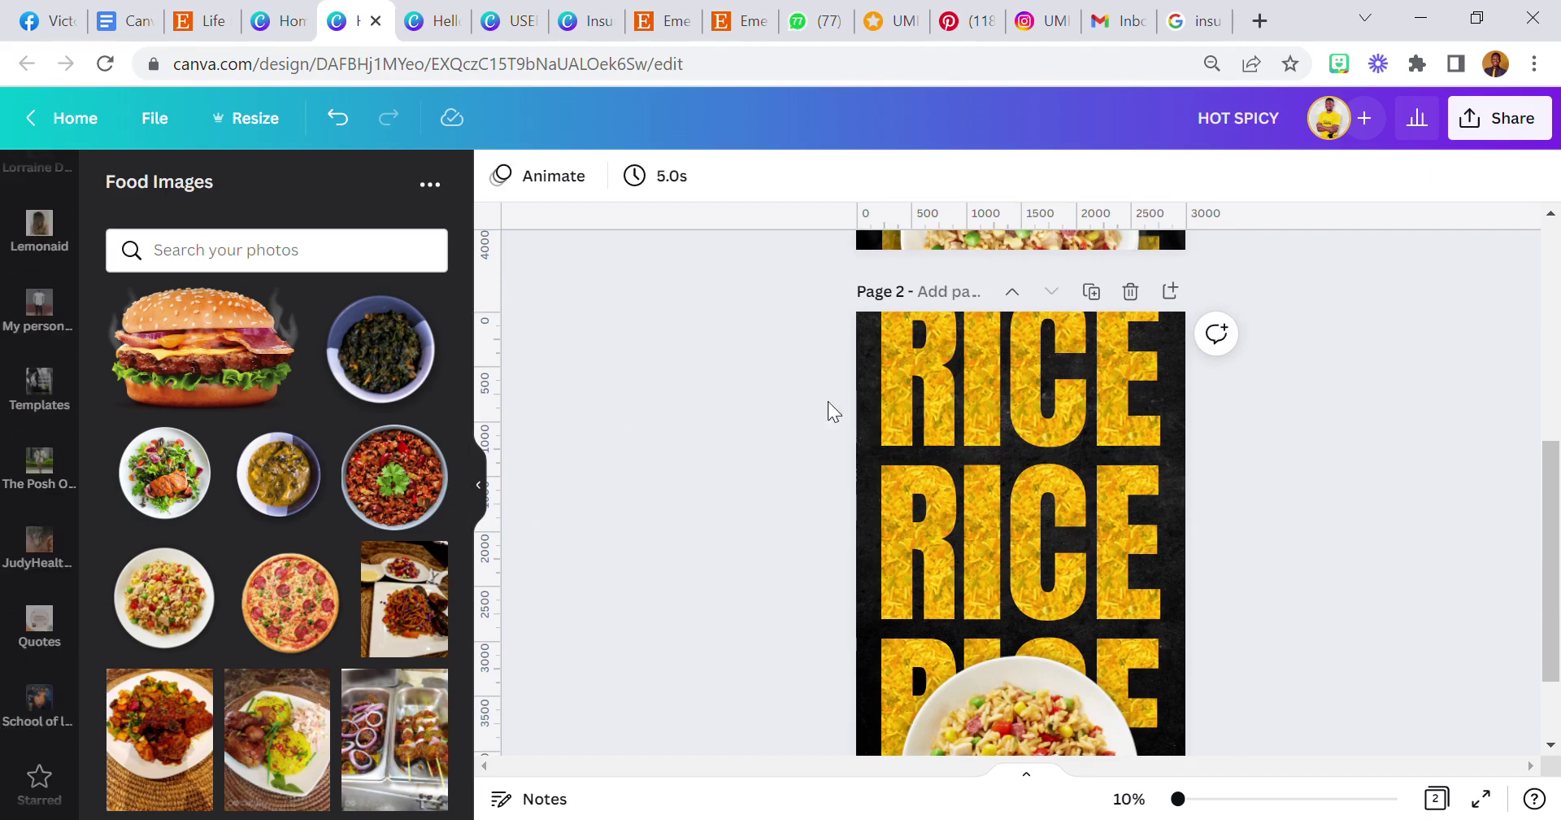
{"action": "scroll", "coordinate": [10, 418], "scroll_direction": "up", "scroll_amount": 5}
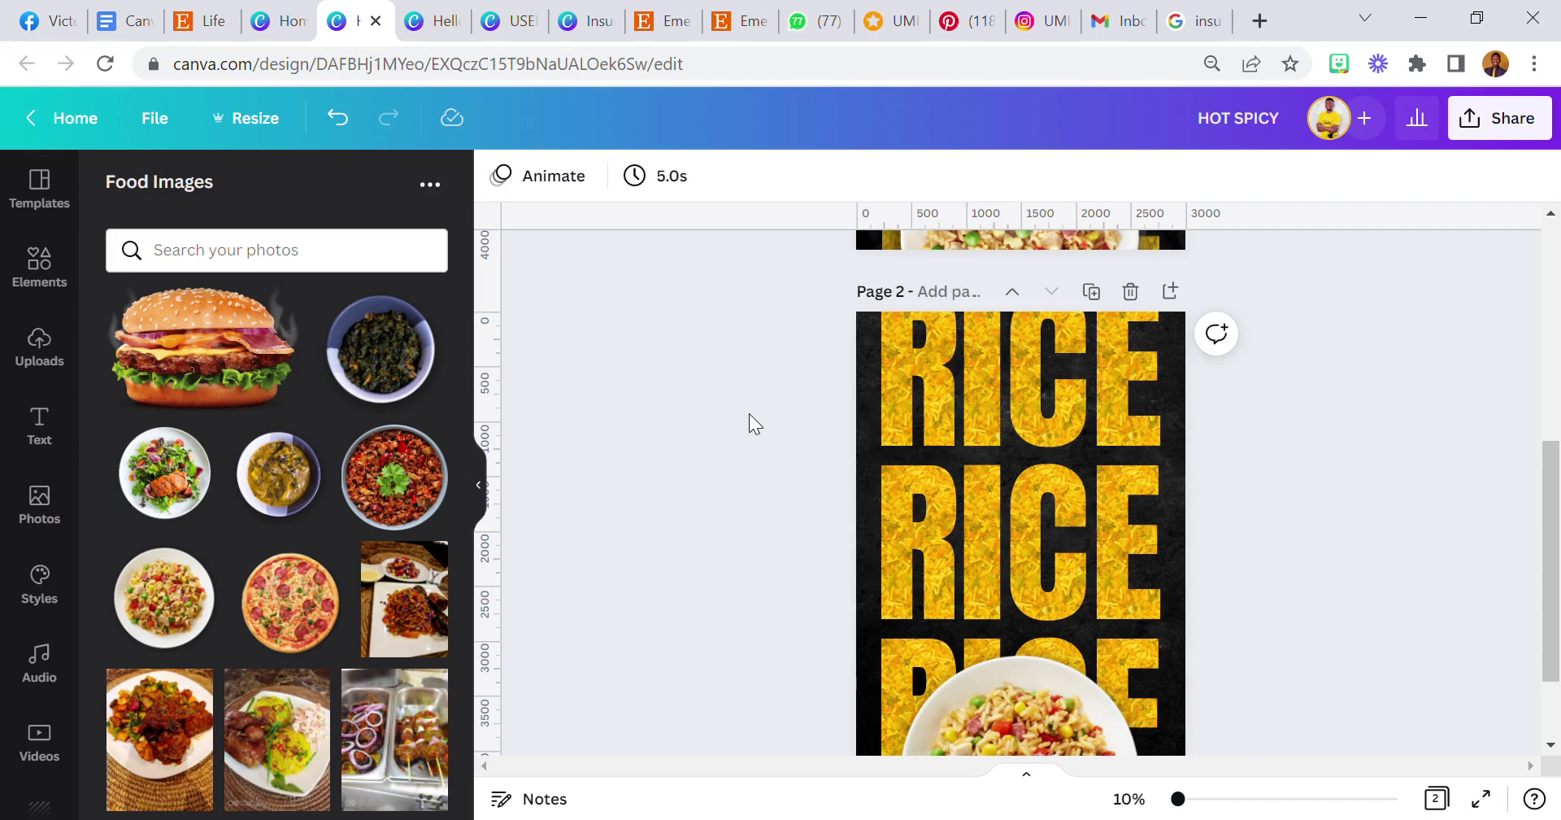
{"action": "left_click", "coordinate": [41, 498]}
{"action": "scroll", "coordinate": [41, 471], "scroll_direction": "down", "scroll_amount": 3}
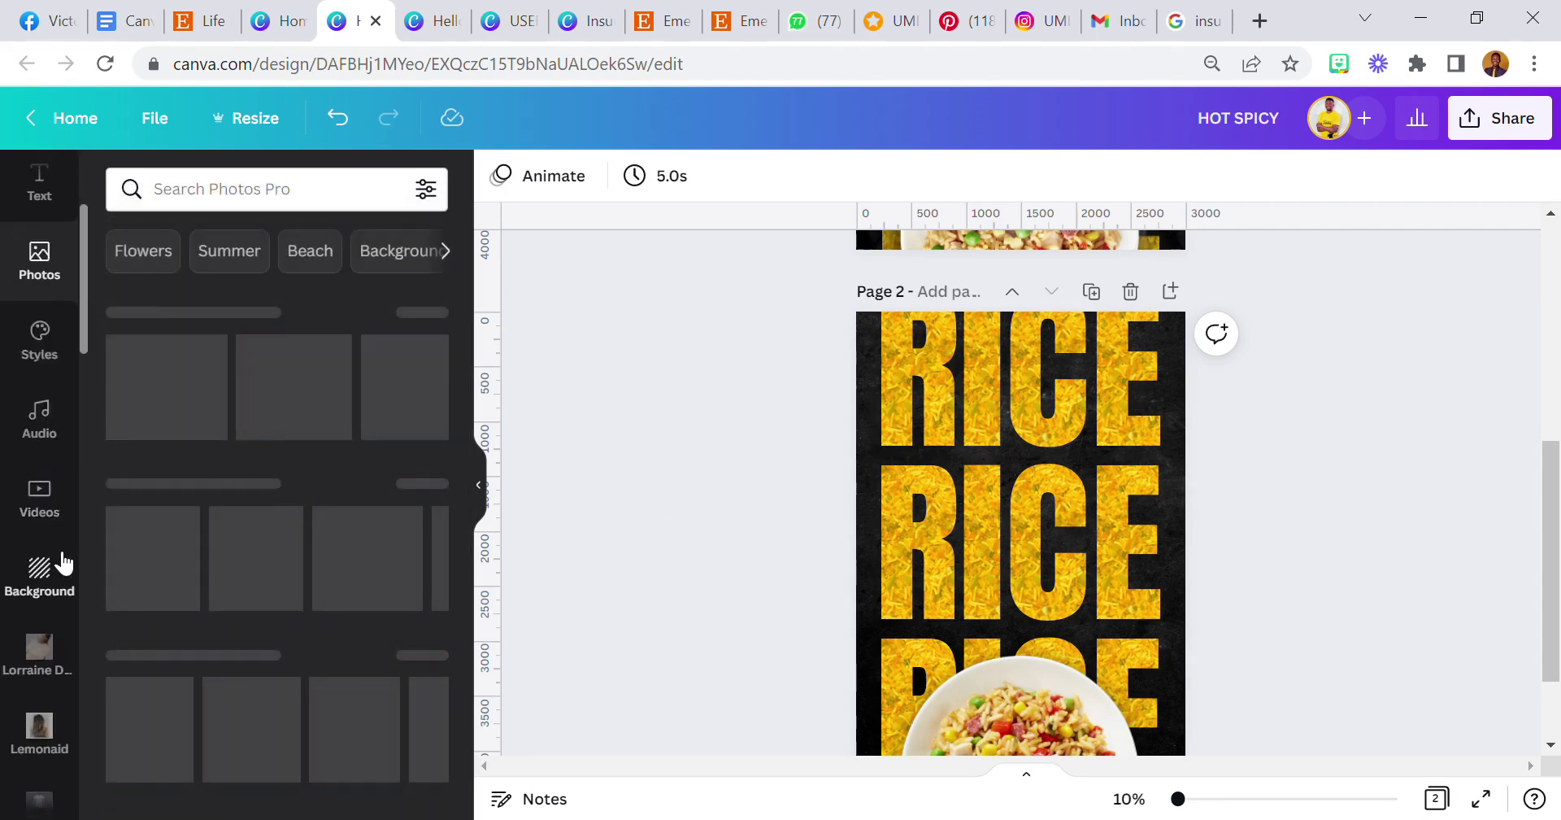
{"action": "scroll", "coordinate": [63, 561], "scroll_direction": "down", "scroll_amount": 10}
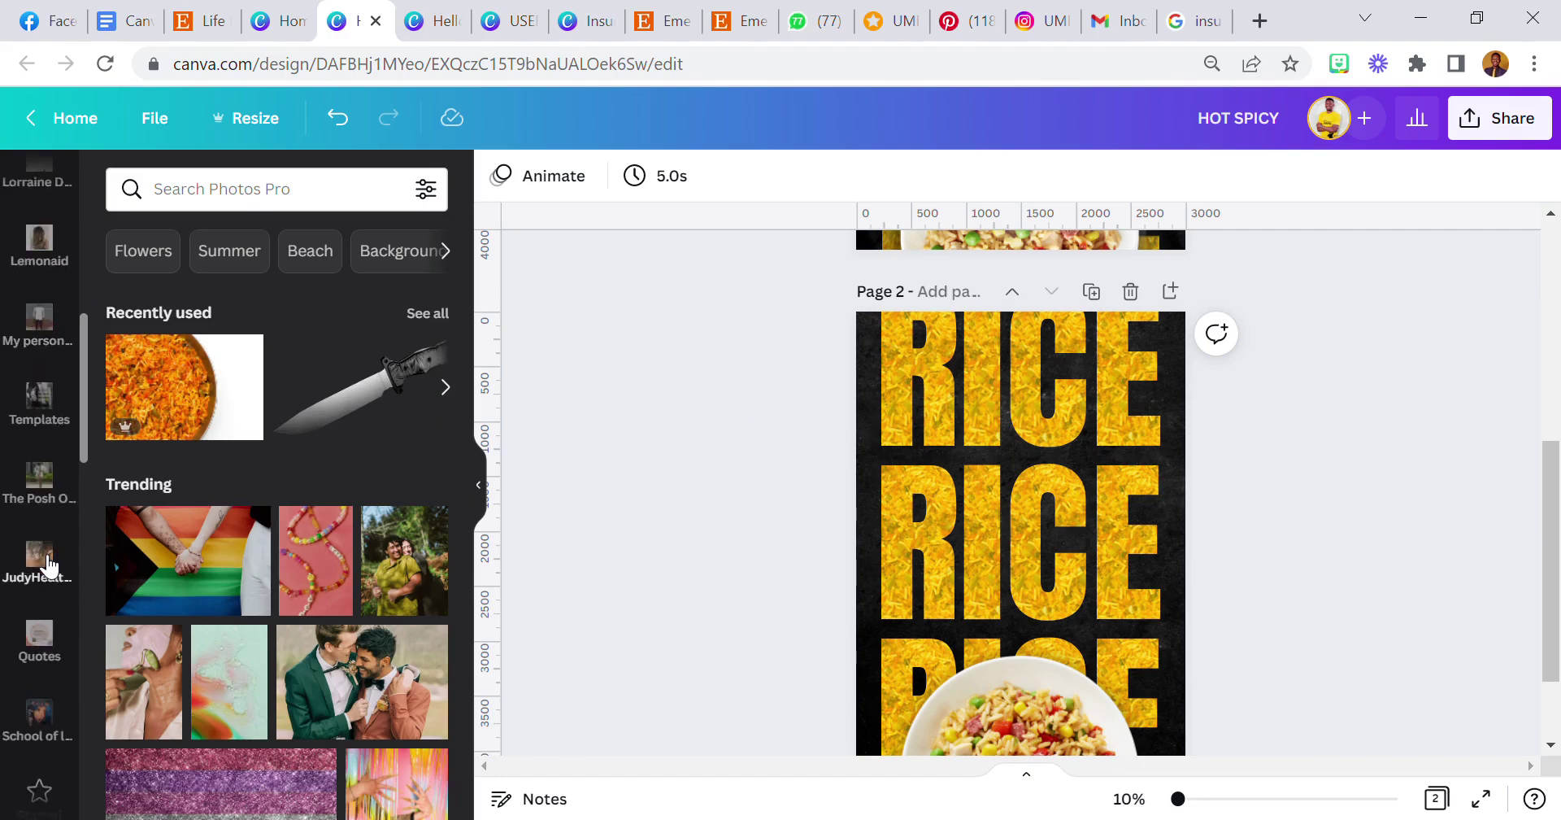
{"action": "scroll", "coordinate": [248, 608], "scroll_direction": "down", "scroll_amount": 6}
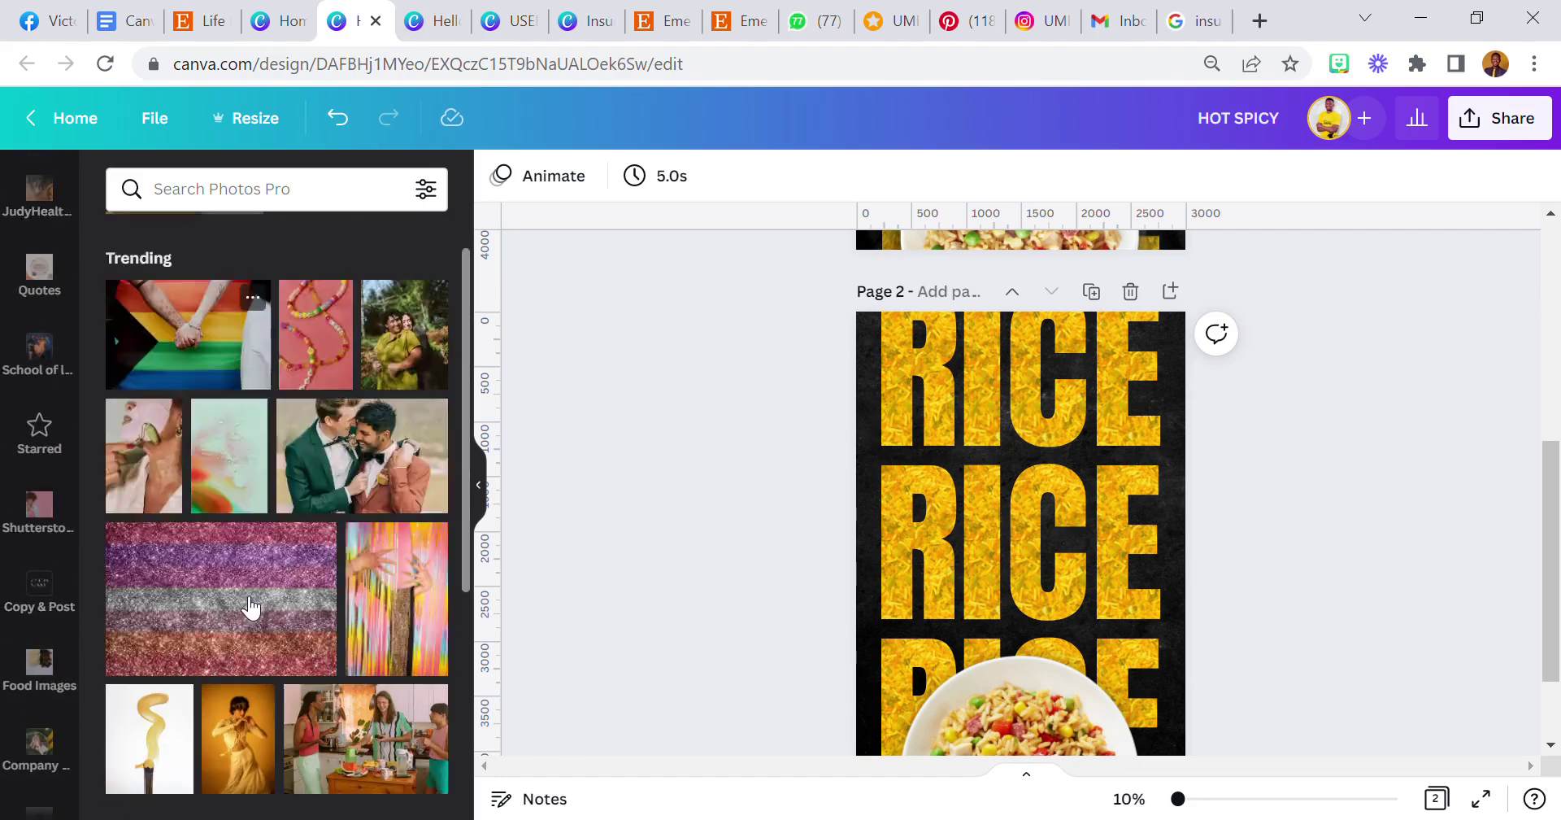
{"action": "scroll", "coordinate": [251, 605], "scroll_direction": "up", "scroll_amount": 8}
{"action": "scroll", "coordinate": [28, 592], "scroll_direction": "down", "scroll_amount": 5}
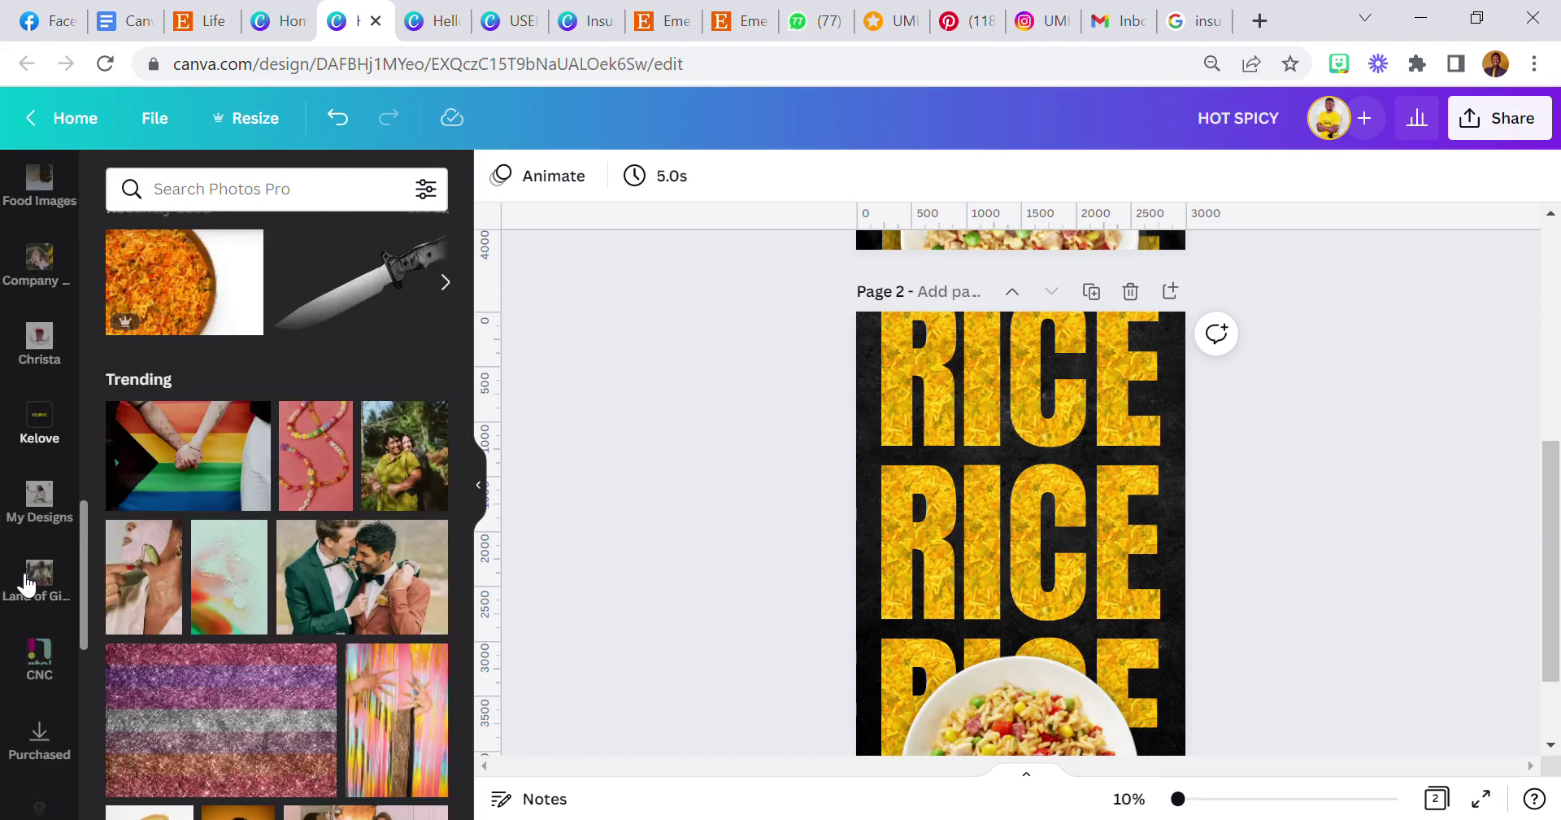
{"action": "scroll", "coordinate": [28, 423], "scroll_direction": "down", "scroll_amount": 4}
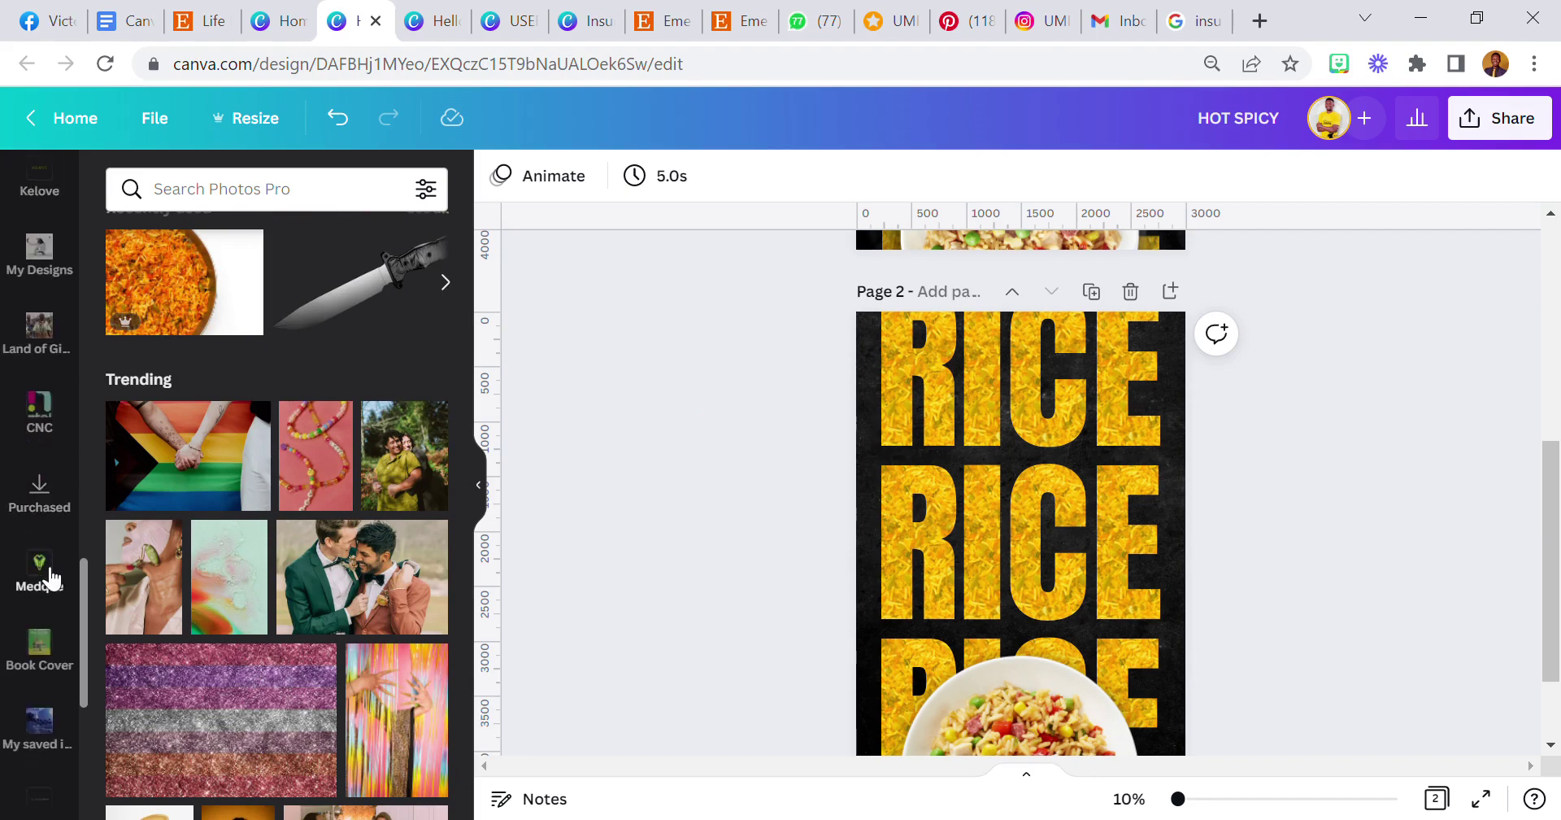
{"action": "scroll", "coordinate": [40, 545], "scroll_direction": "down", "scroll_amount": 5}
{"action": "scroll", "coordinate": [39, 533], "scroll_direction": "up", "scroll_amount": 8}
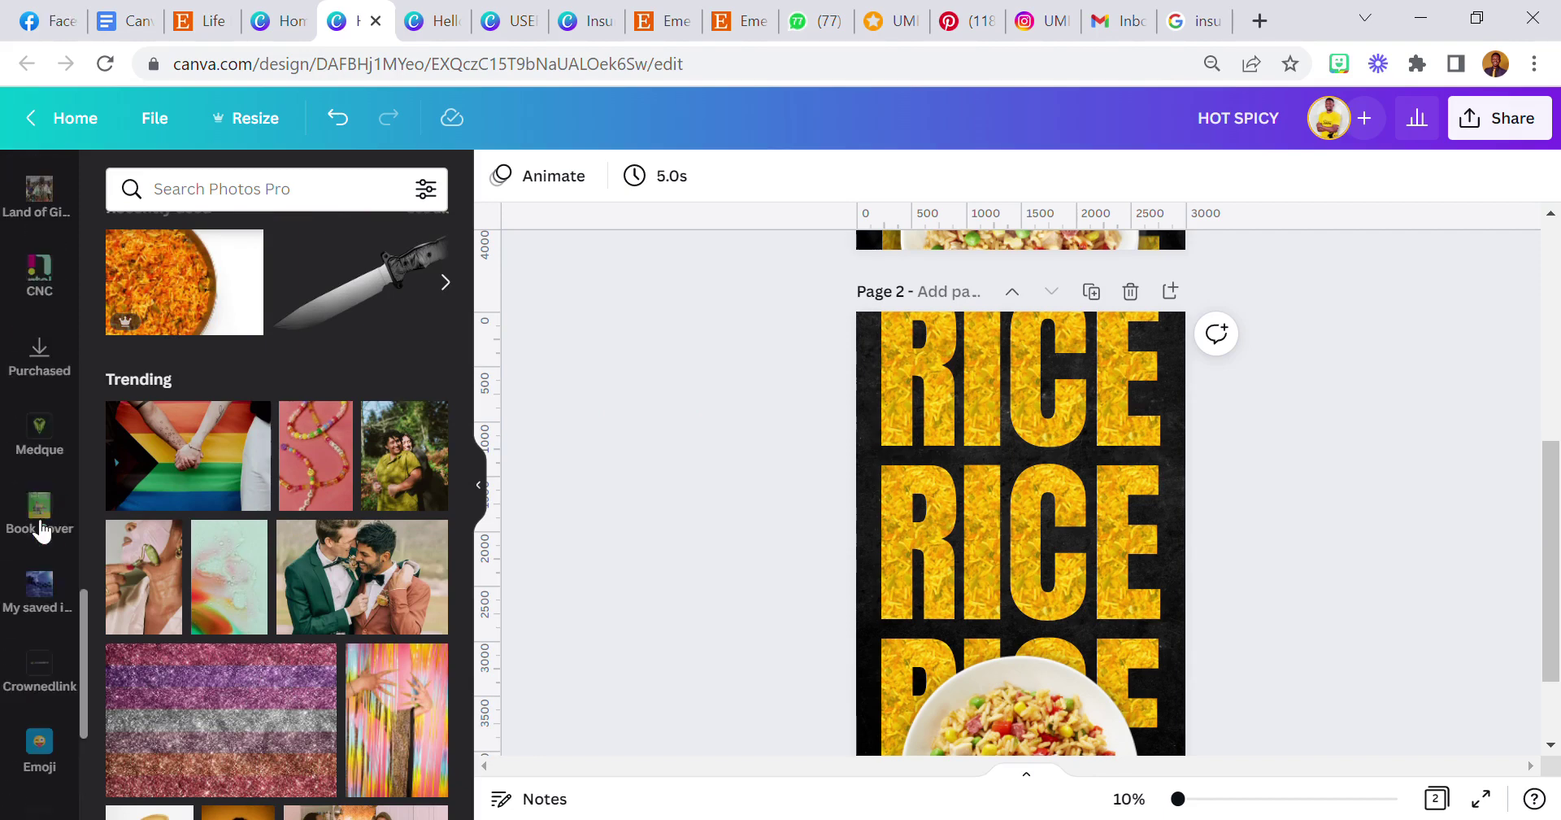
{"action": "scroll", "coordinate": [41, 533], "scroll_direction": "up", "scroll_amount": 5}
- Look through the Food Images folder and the starred items for usable design elements
{"action": "left_click", "coordinate": [38, 414]}
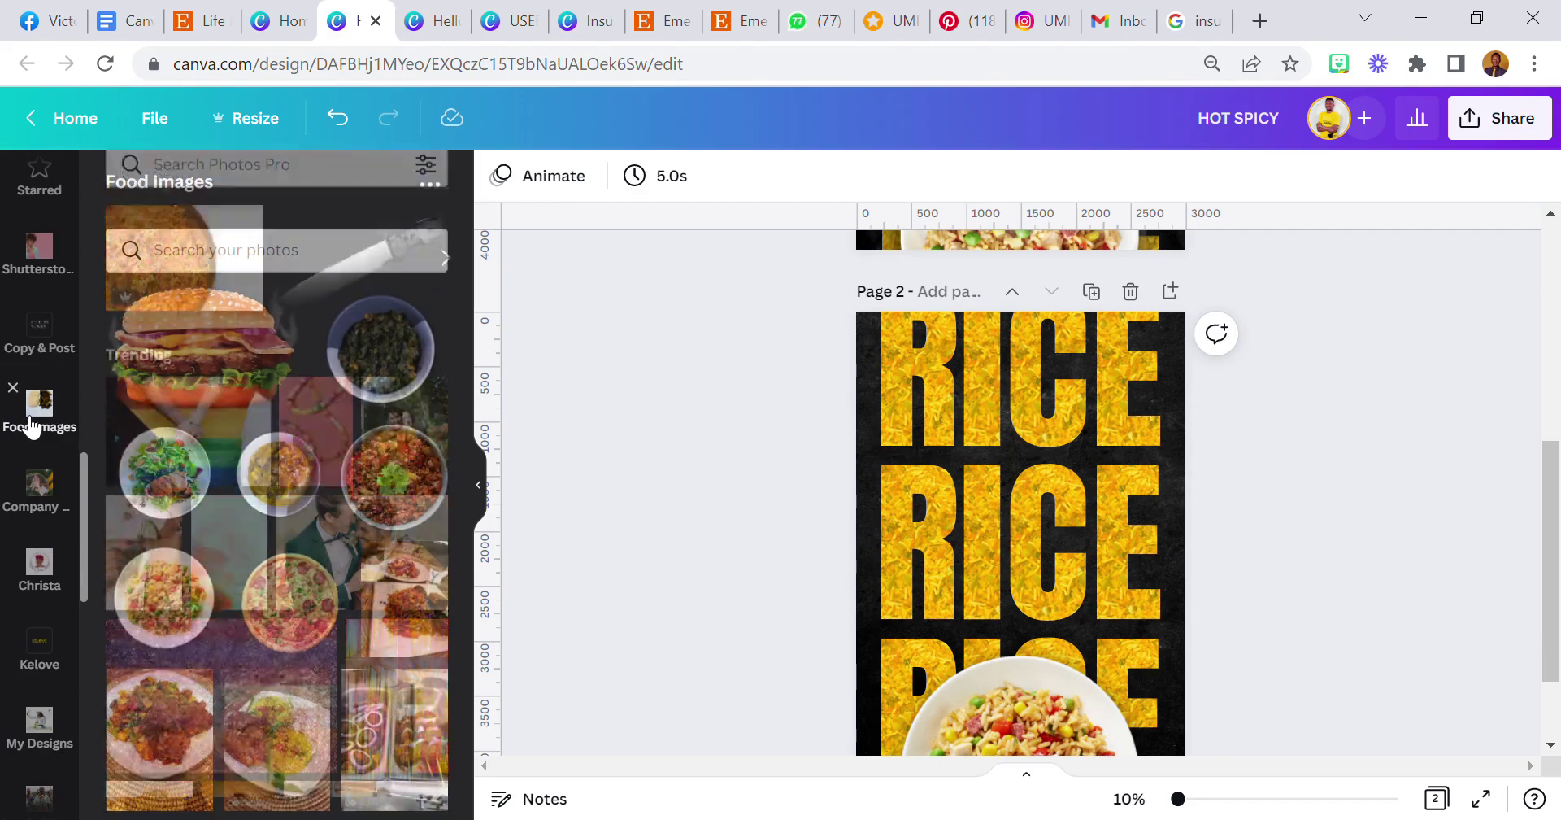
{"action": "scroll", "coordinate": [31, 426], "scroll_direction": "up", "scroll_amount": 3}
{"action": "left_click", "coordinate": [41, 533]}
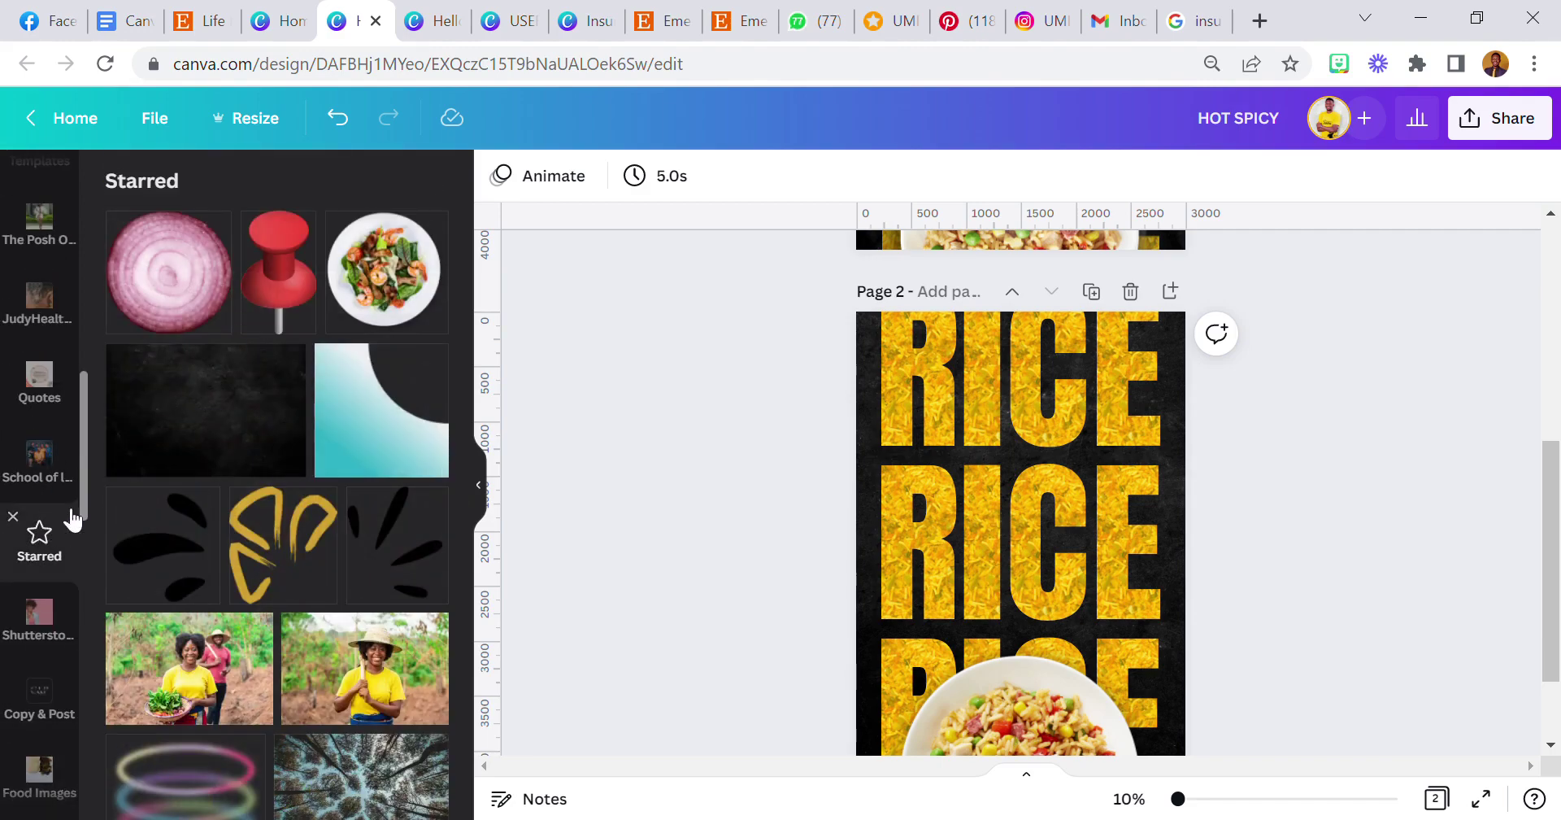
{"action": "scroll", "coordinate": [300, 450], "scroll_direction": "down", "scroll_amount": 5}
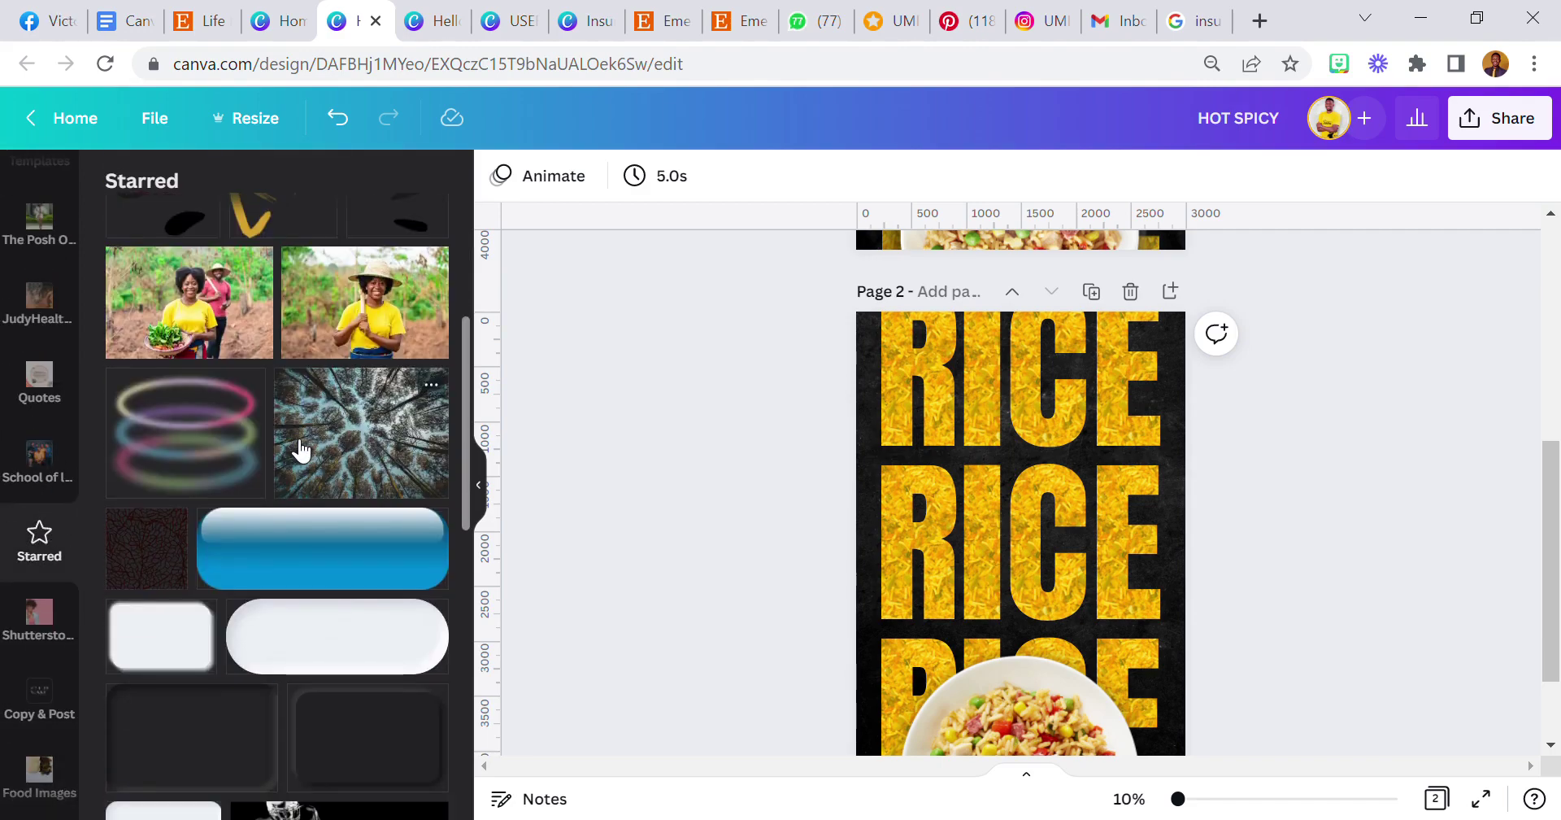
{"action": "scroll", "coordinate": [300, 448], "scroll_direction": "up", "scroll_amount": 5}
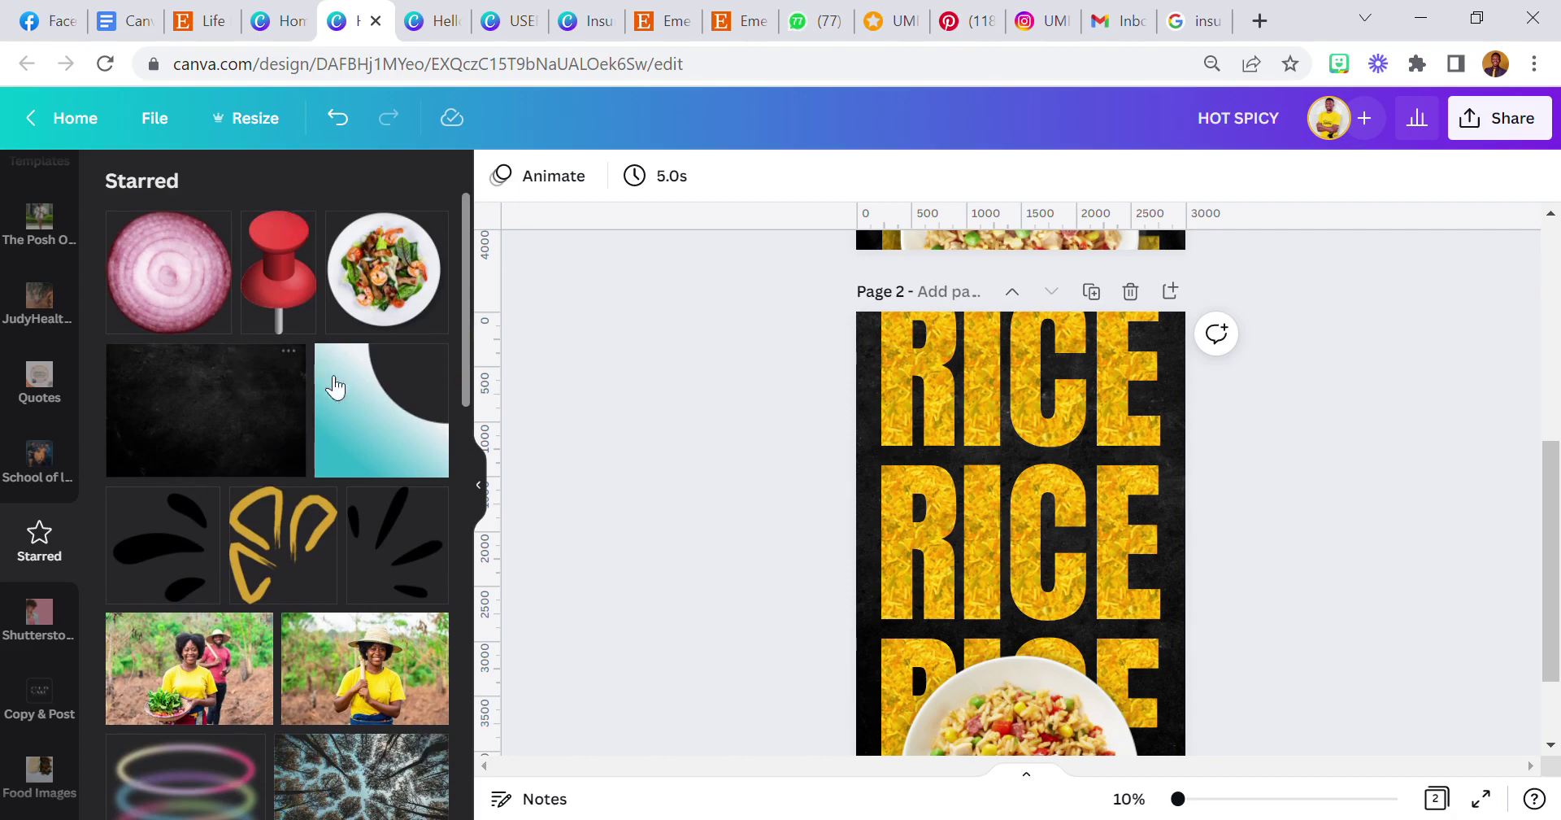
{"action": "scroll", "coordinate": [377, 443], "scroll_direction": "down", "scroll_amount": 12}
{"action": "scroll", "coordinate": [377, 443], "scroll_direction": "up", "scroll_amount": 12}
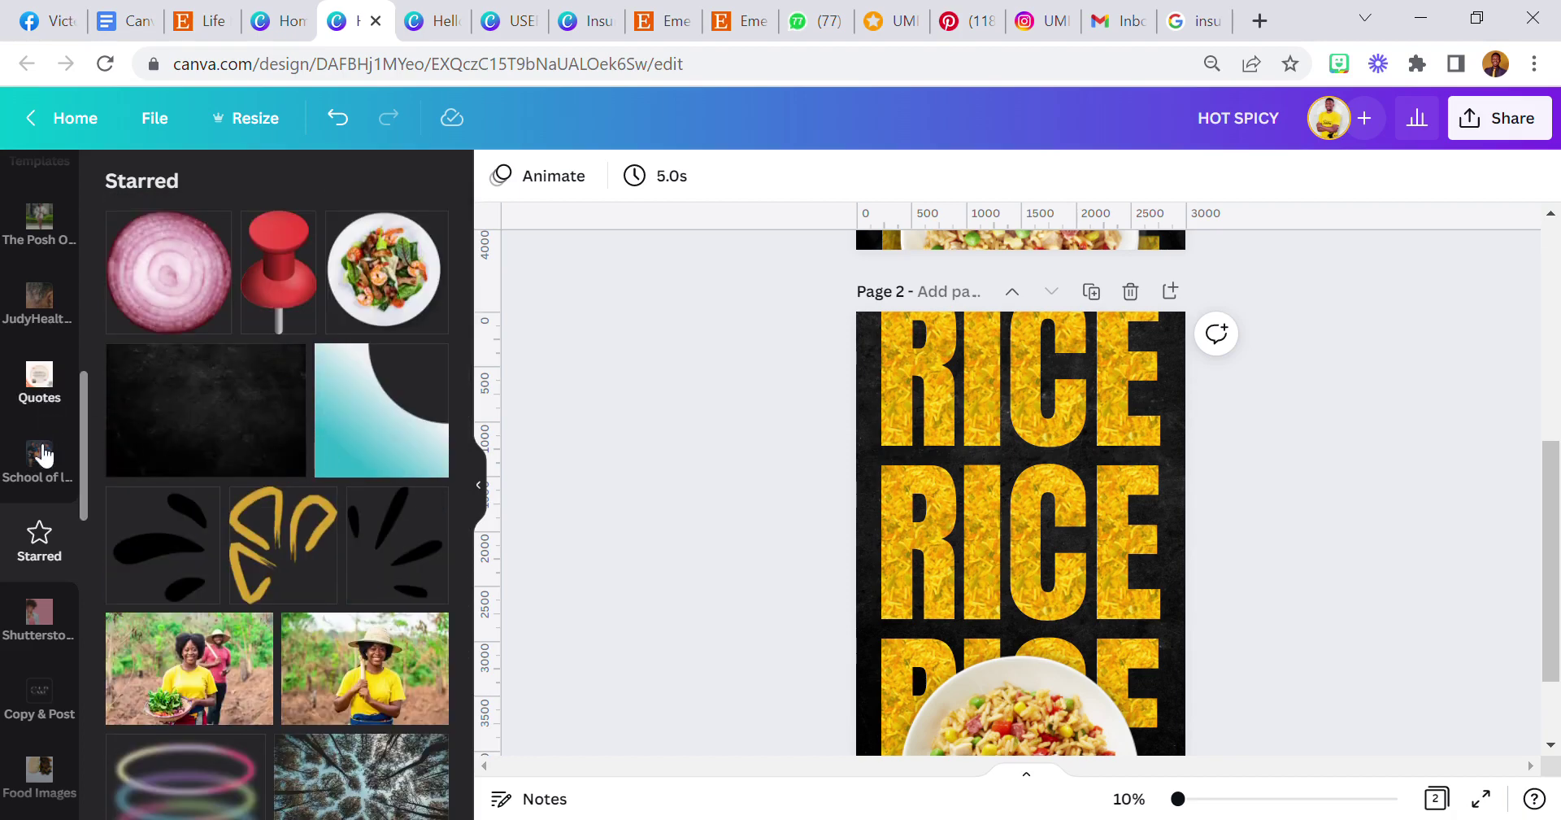
{"action": "scroll", "coordinate": [45, 446], "scroll_direction": "up", "scroll_amount": 10}
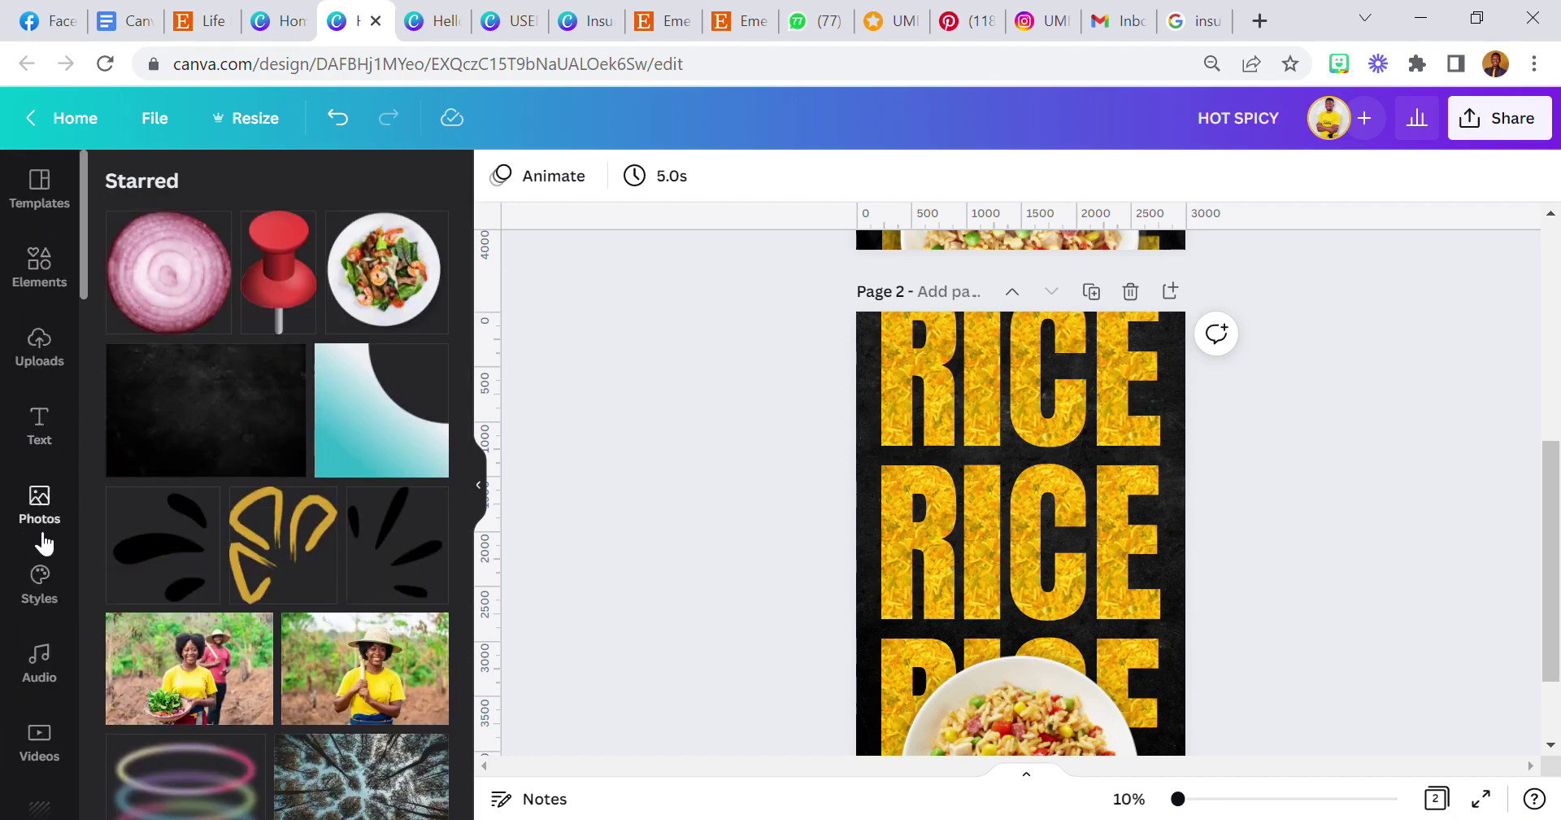
- Search the stock photos for "black silk background"
{"action": "left_click", "coordinate": [41, 508]}
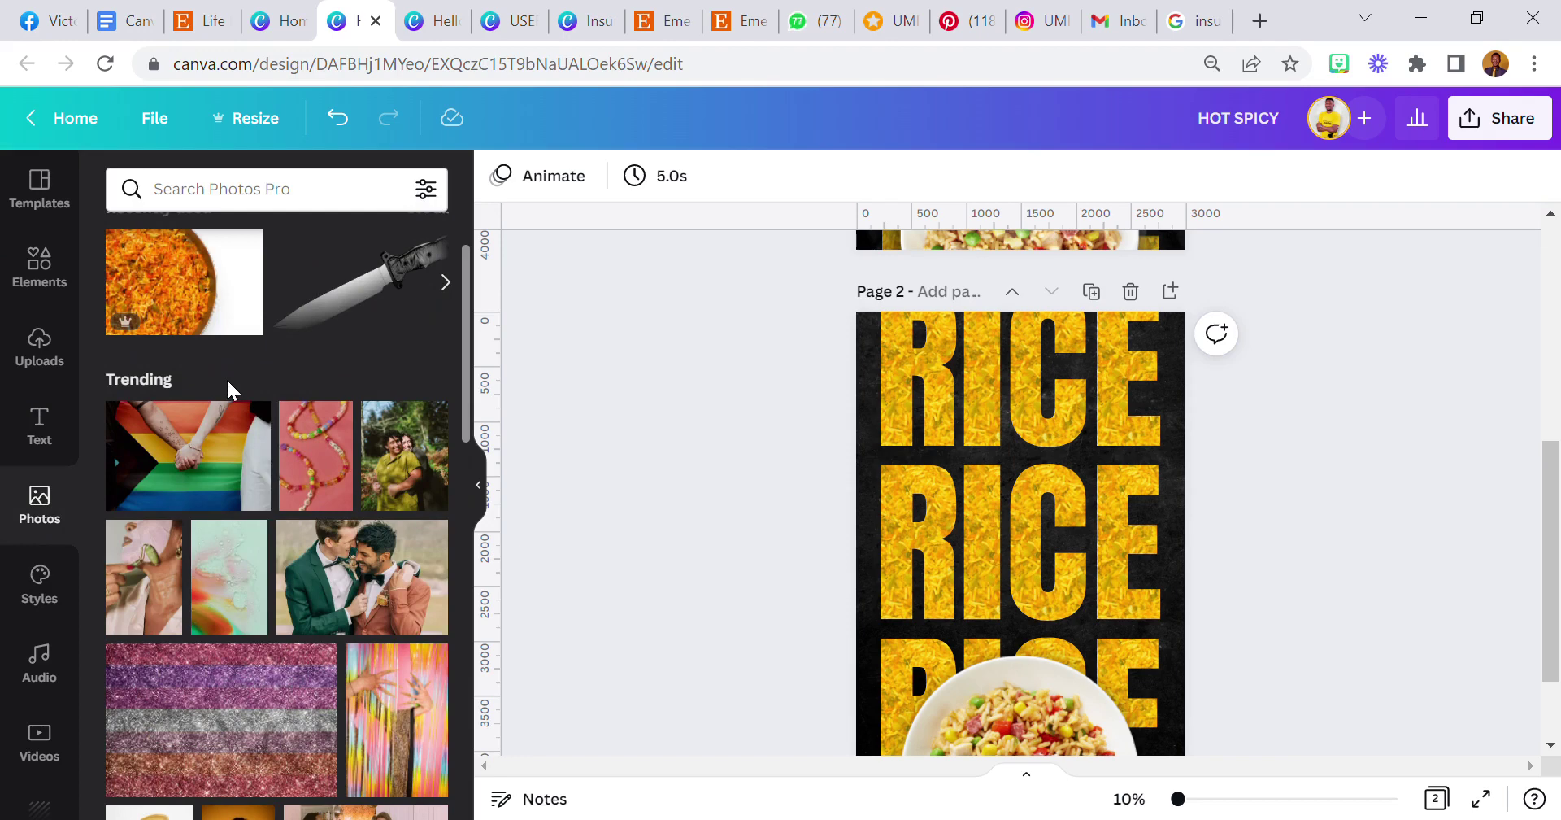
{"action": "scroll", "coordinate": [231, 389], "scroll_direction": "up", "scroll_amount": 2}
{"action": "left_click", "coordinate": [258, 197]}
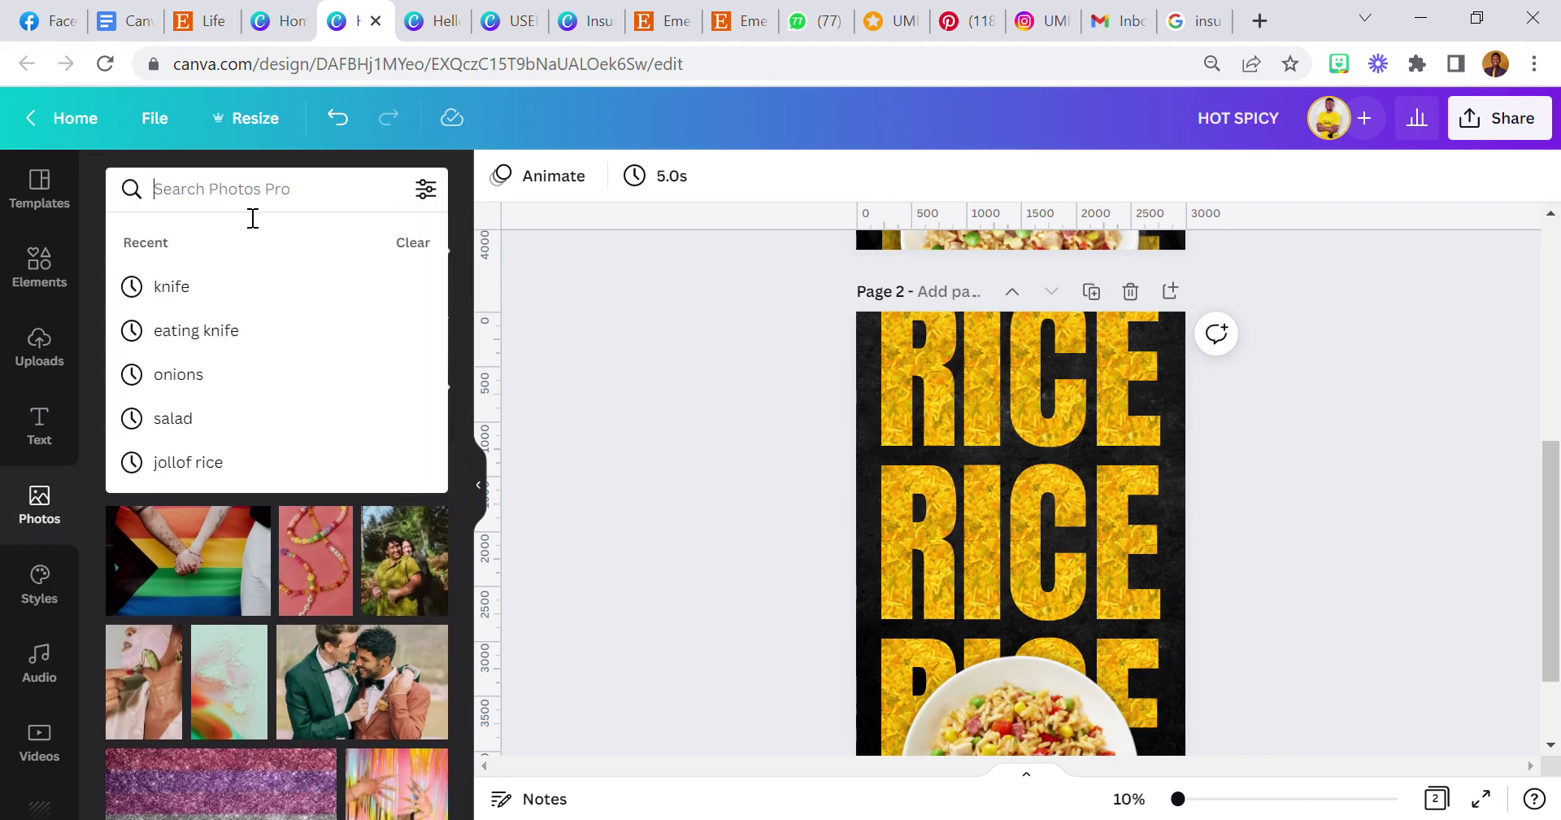
{"action": "type", "text": "black"}
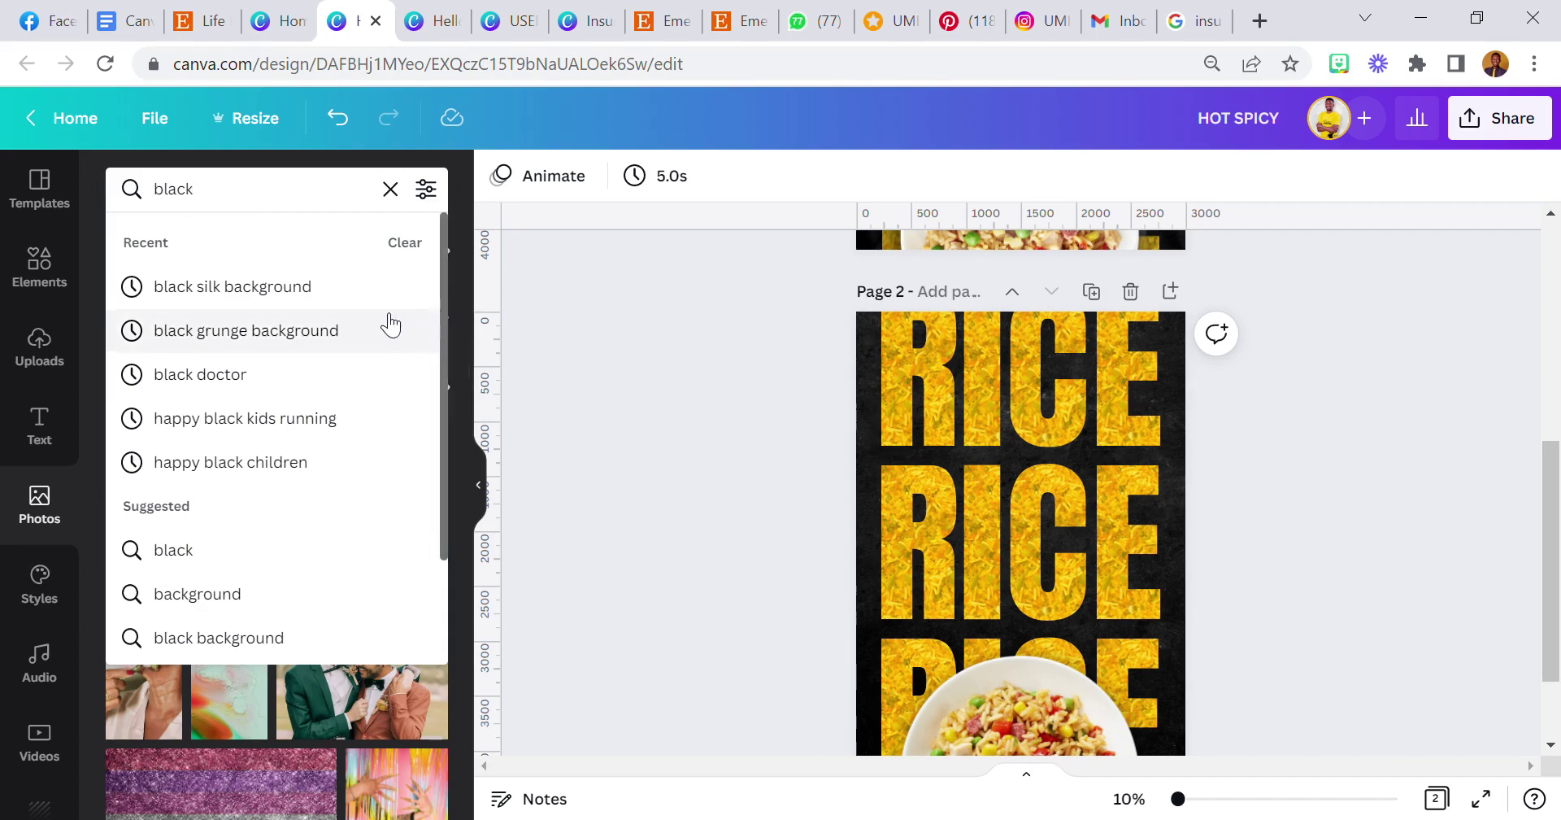
{"action": "left_click", "coordinate": [355, 286]}
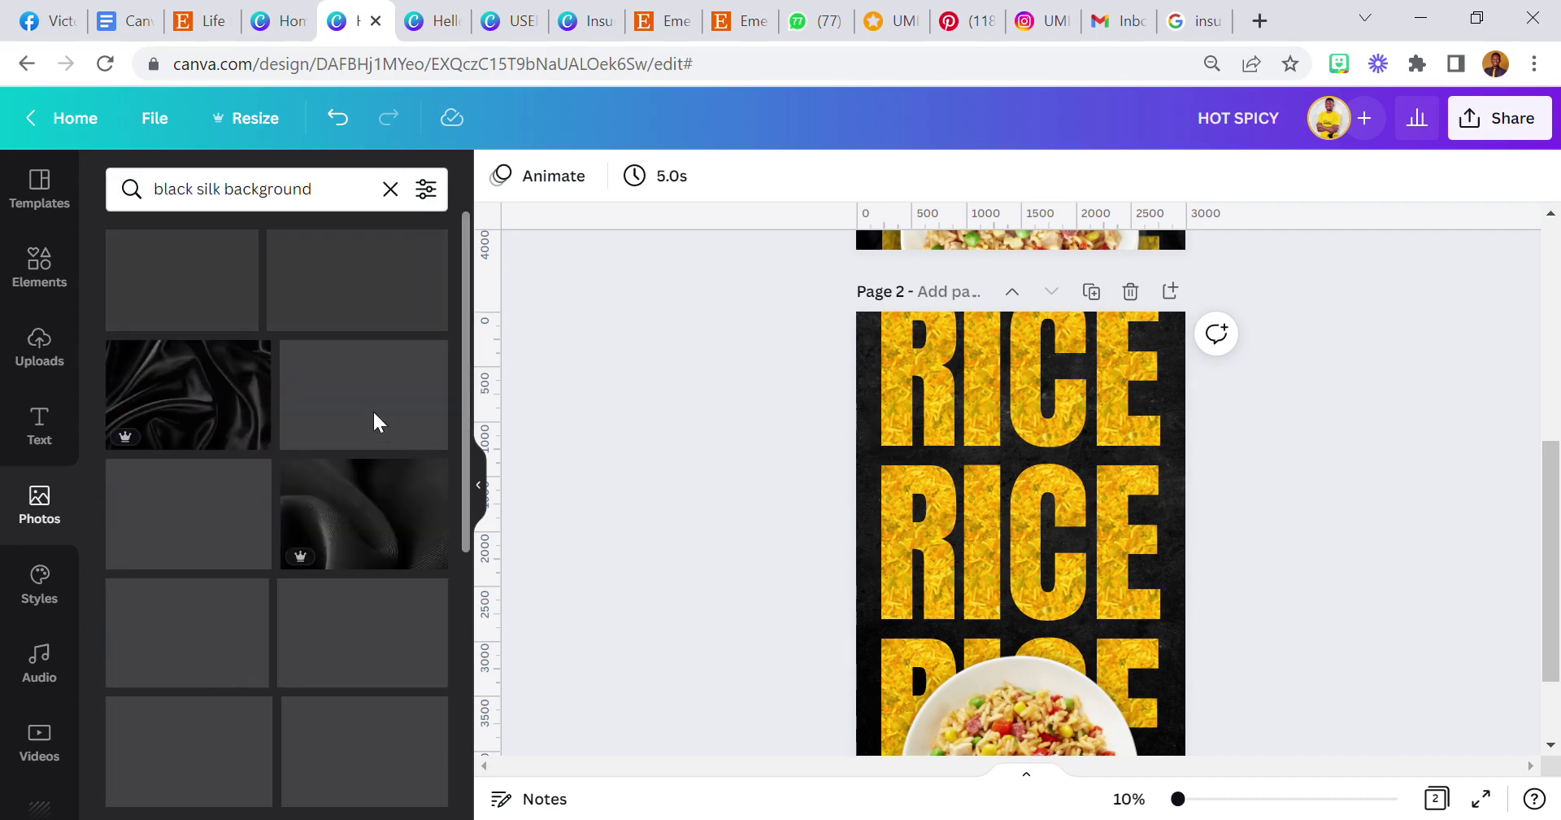
- Find the tall, densely creased black silk photo among the results and add it to page 2
{"action": "scroll", "coordinate": [374, 439], "scroll_direction": "down", "scroll_amount": 5}
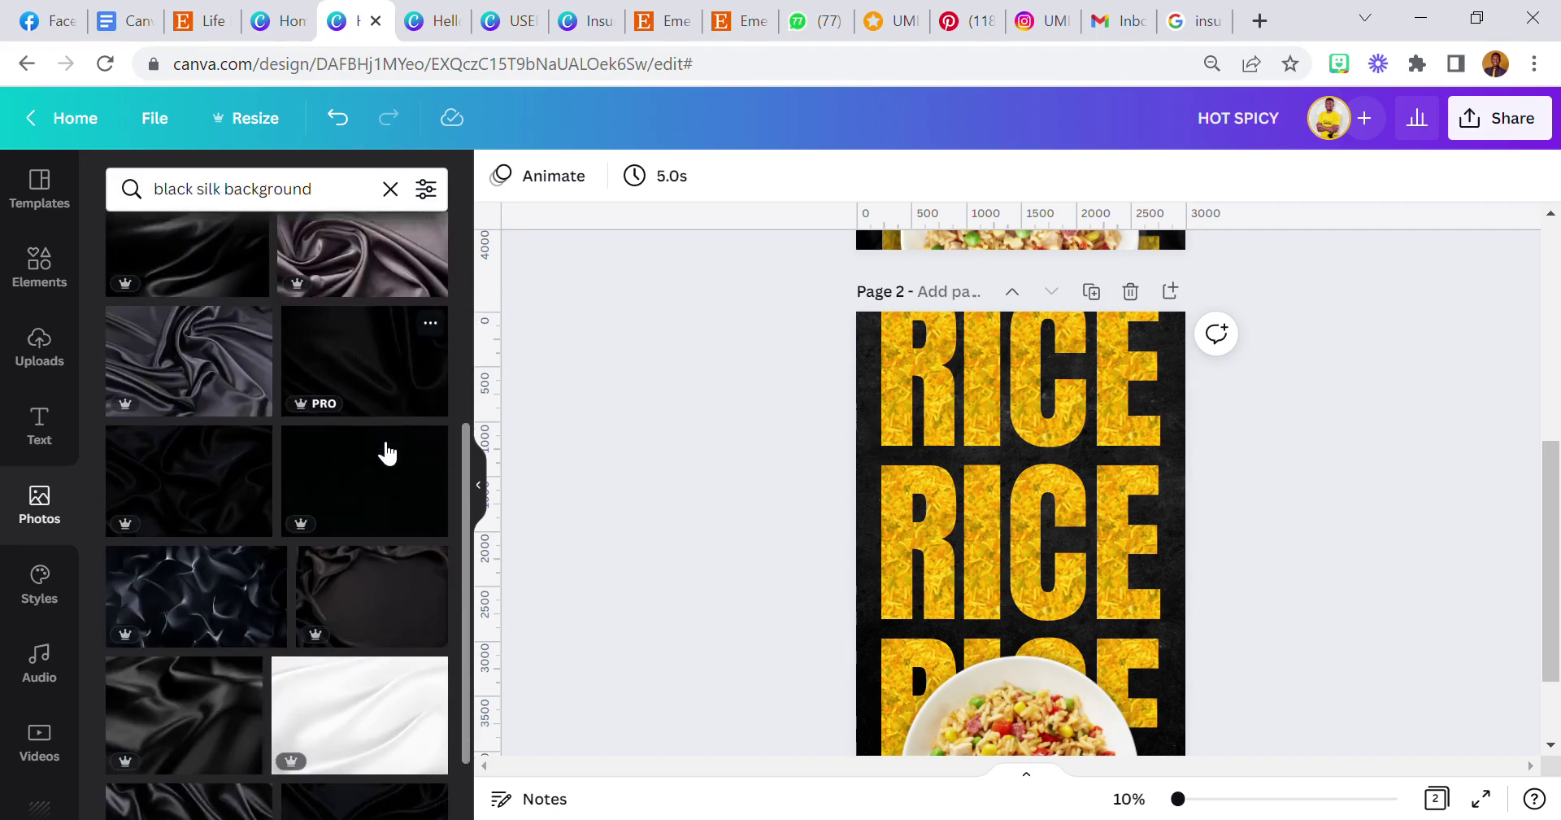
{"action": "scroll", "coordinate": [387, 453], "scroll_direction": "down", "scroll_amount": 4}
{"action": "scroll", "coordinate": [387, 454], "scroll_direction": "down", "scroll_amount": 4}
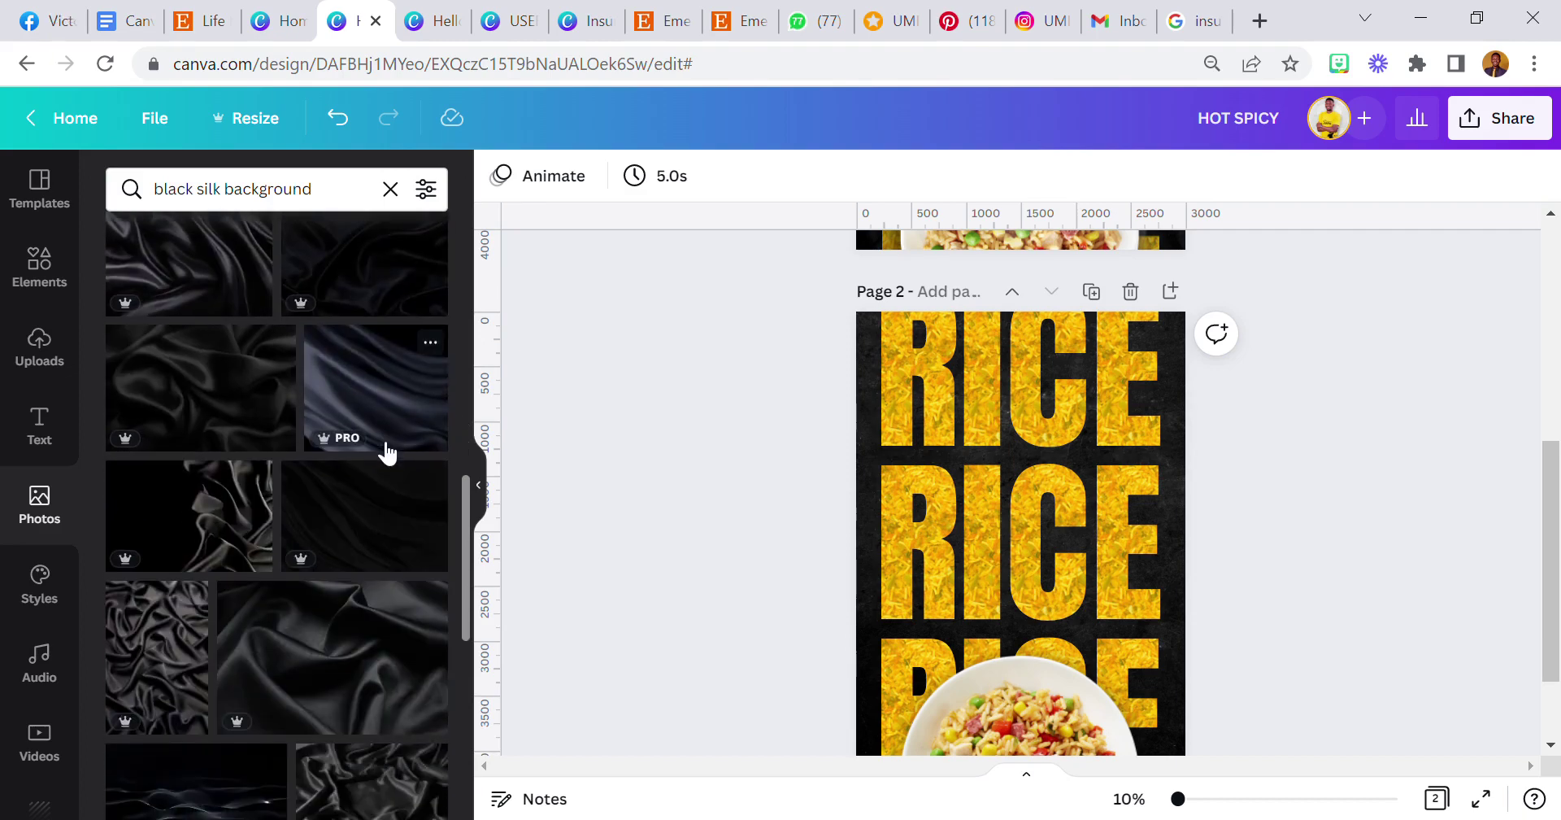
{"action": "scroll", "coordinate": [385, 449], "scroll_direction": "down", "scroll_amount": 3}
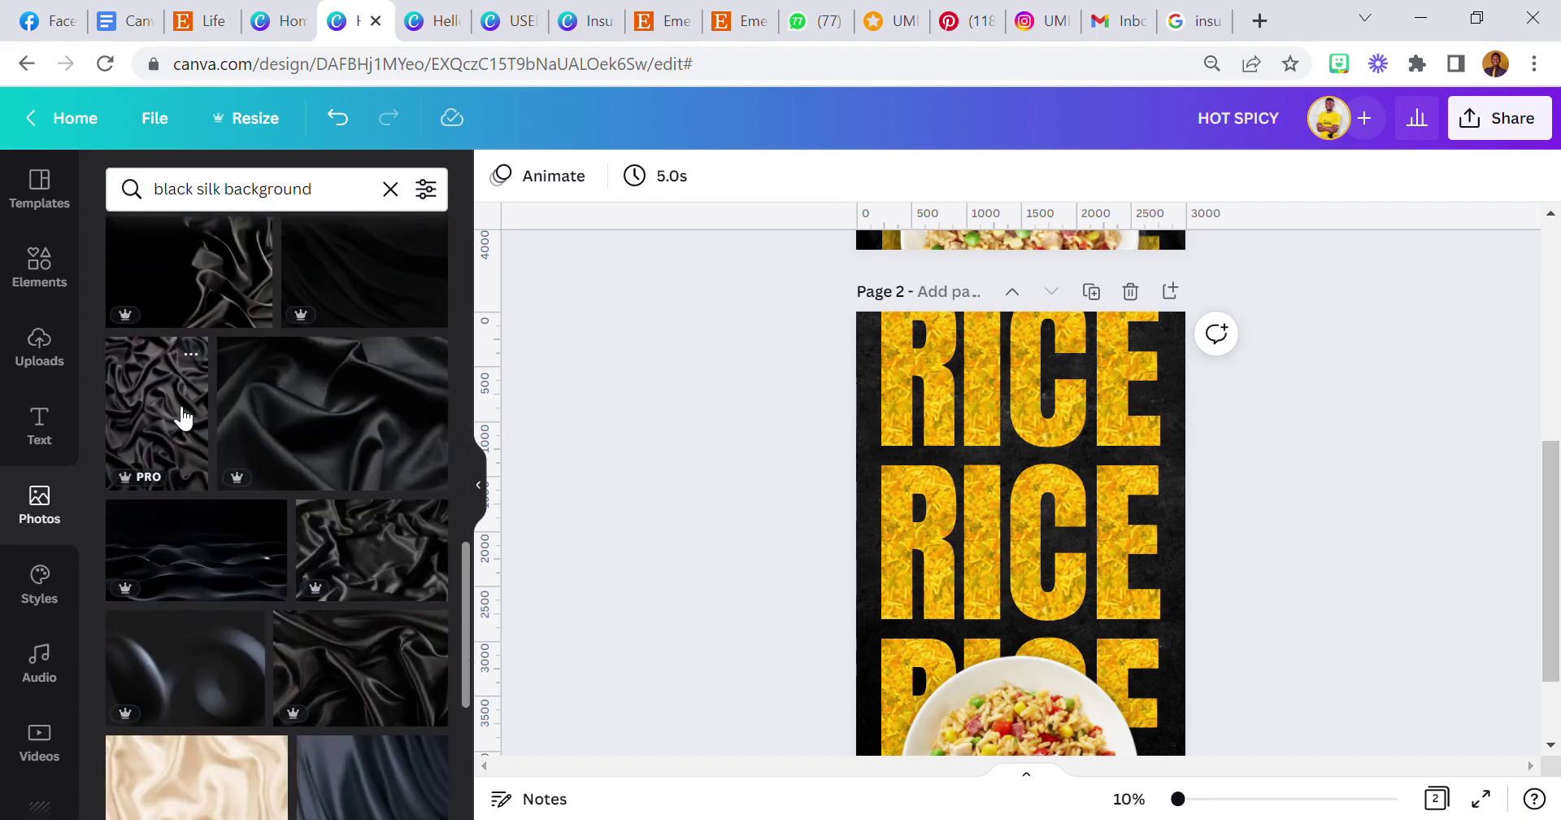
{"action": "left_click_drag", "start_coordinate": [1032, 361], "coordinate": [1032, 325]}
- Enlarge the black silk photo until it covers the full width and height of page 2
{"action": "left_click_drag", "start_coordinate": [889, 526], "coordinate": [872, 409]}
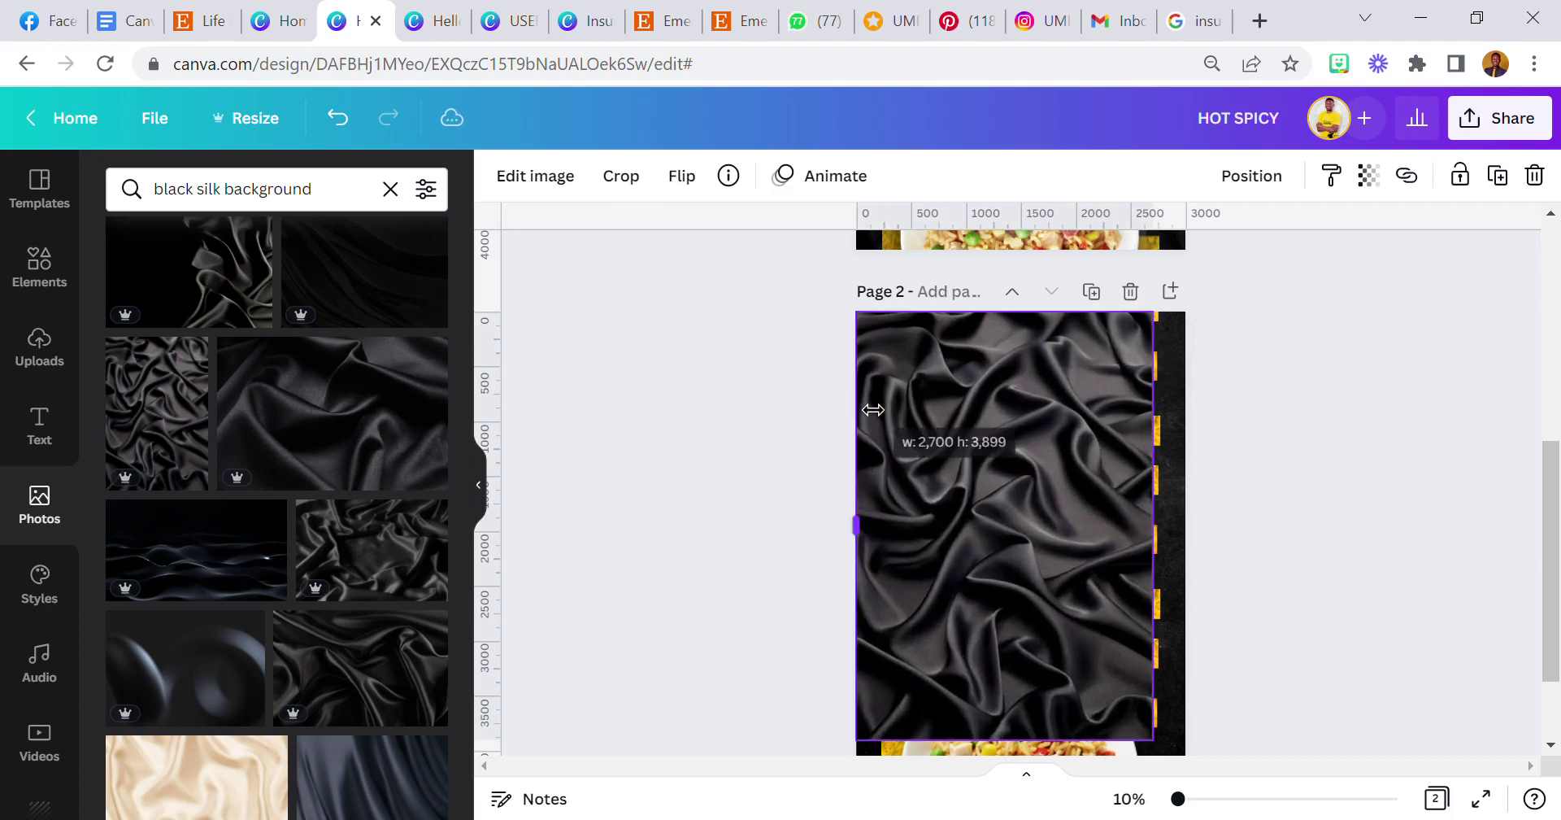
{"action": "left_click_drag", "start_coordinate": [1154, 463], "coordinate": [1190, 469]}
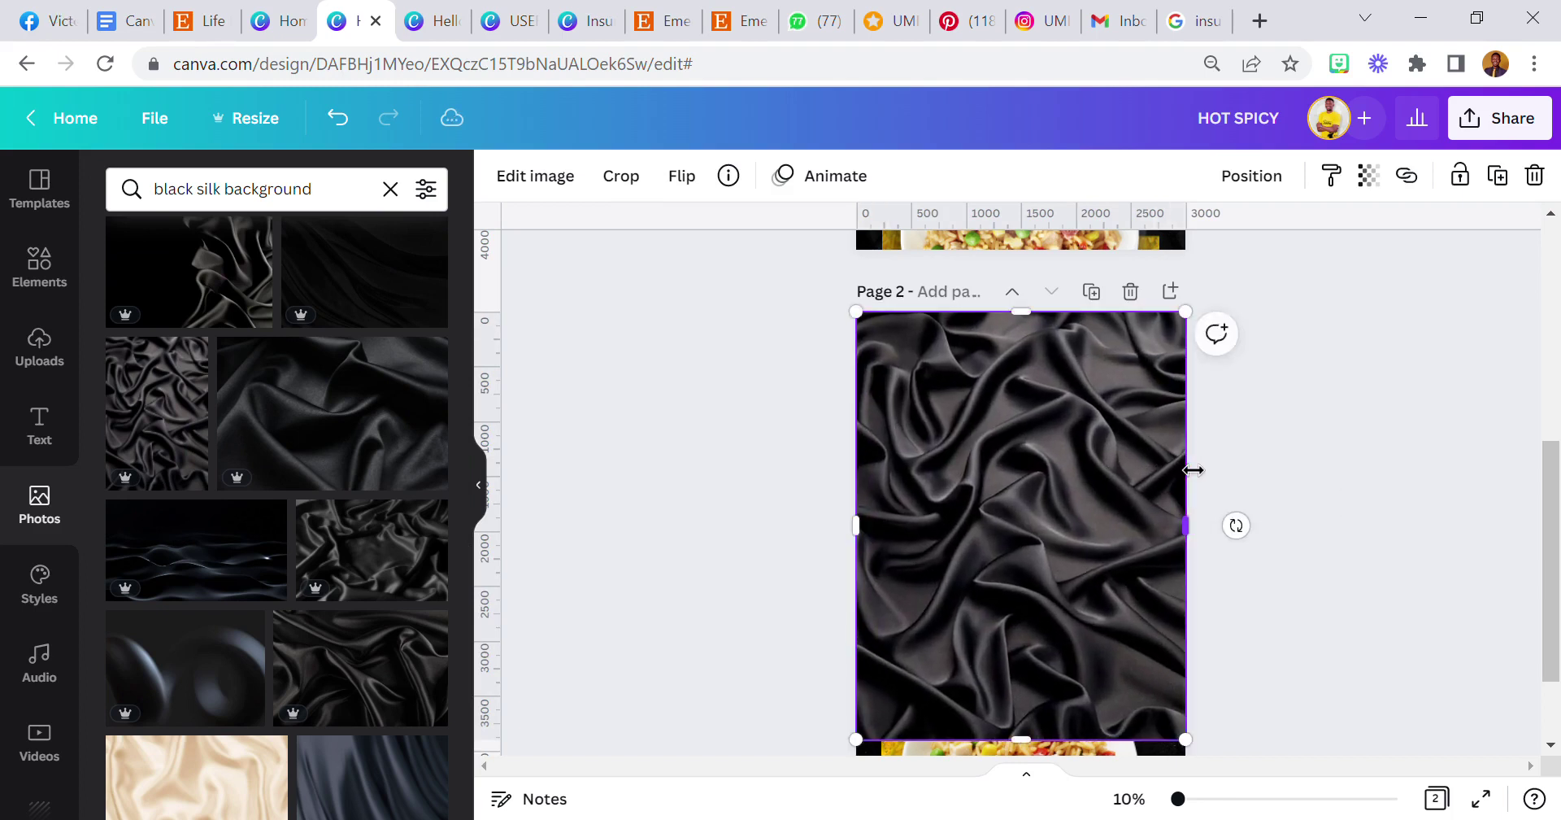
{"action": "scroll", "coordinate": [1078, 554], "scroll_direction": "down", "scroll_amount": 3}
{"action": "left_click_drag", "start_coordinate": [1065, 627], "coordinate": [1070, 653]}
{"action": "scroll", "coordinate": [1049, 634], "scroll_direction": "up", "scroll_amount": 5}
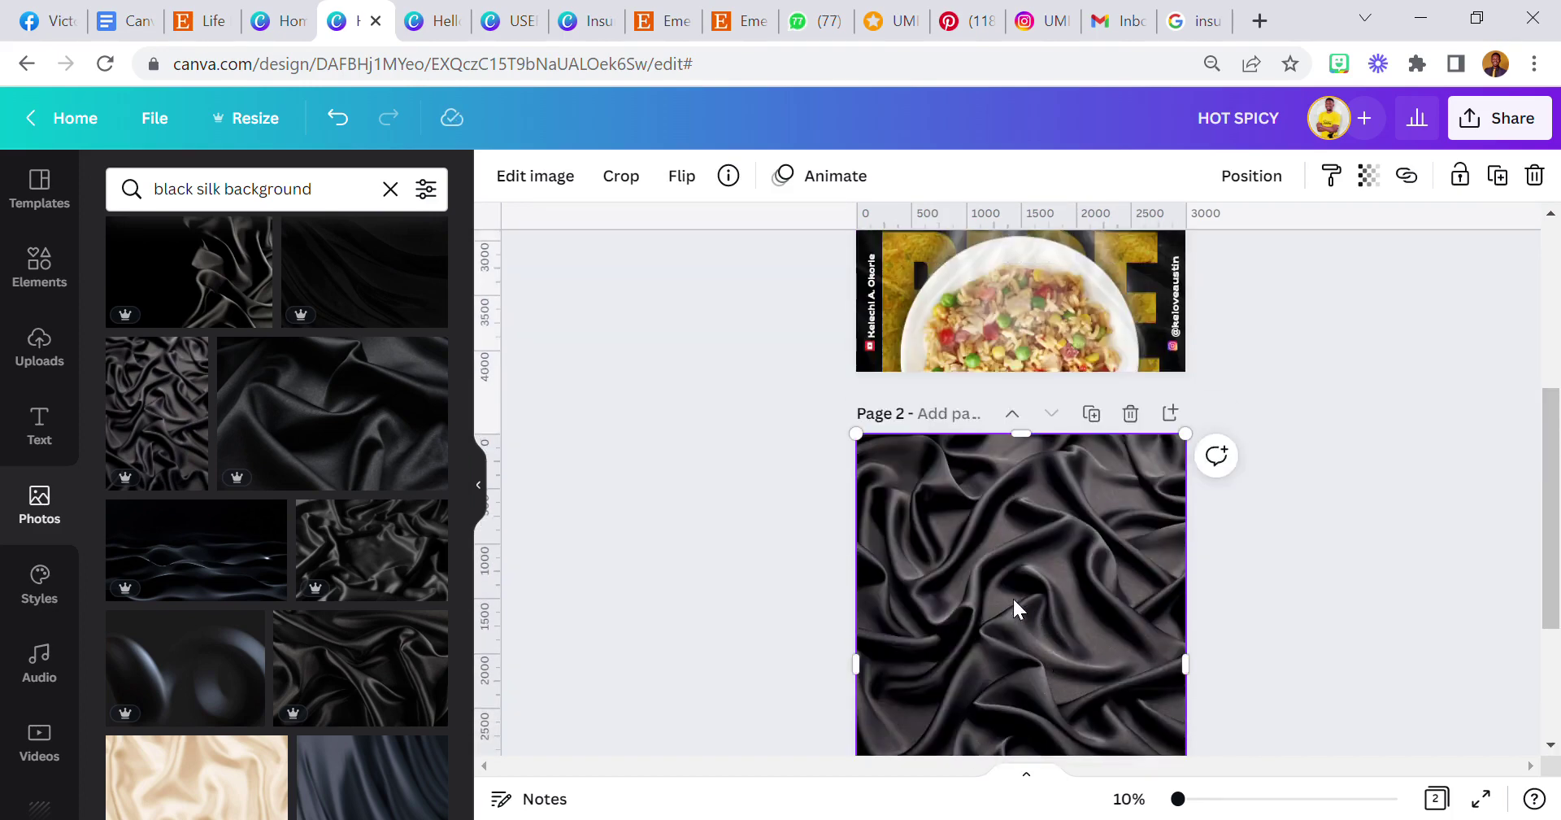
{"action": "scroll", "coordinate": [998, 580], "scroll_direction": "down", "scroll_amount": 3}
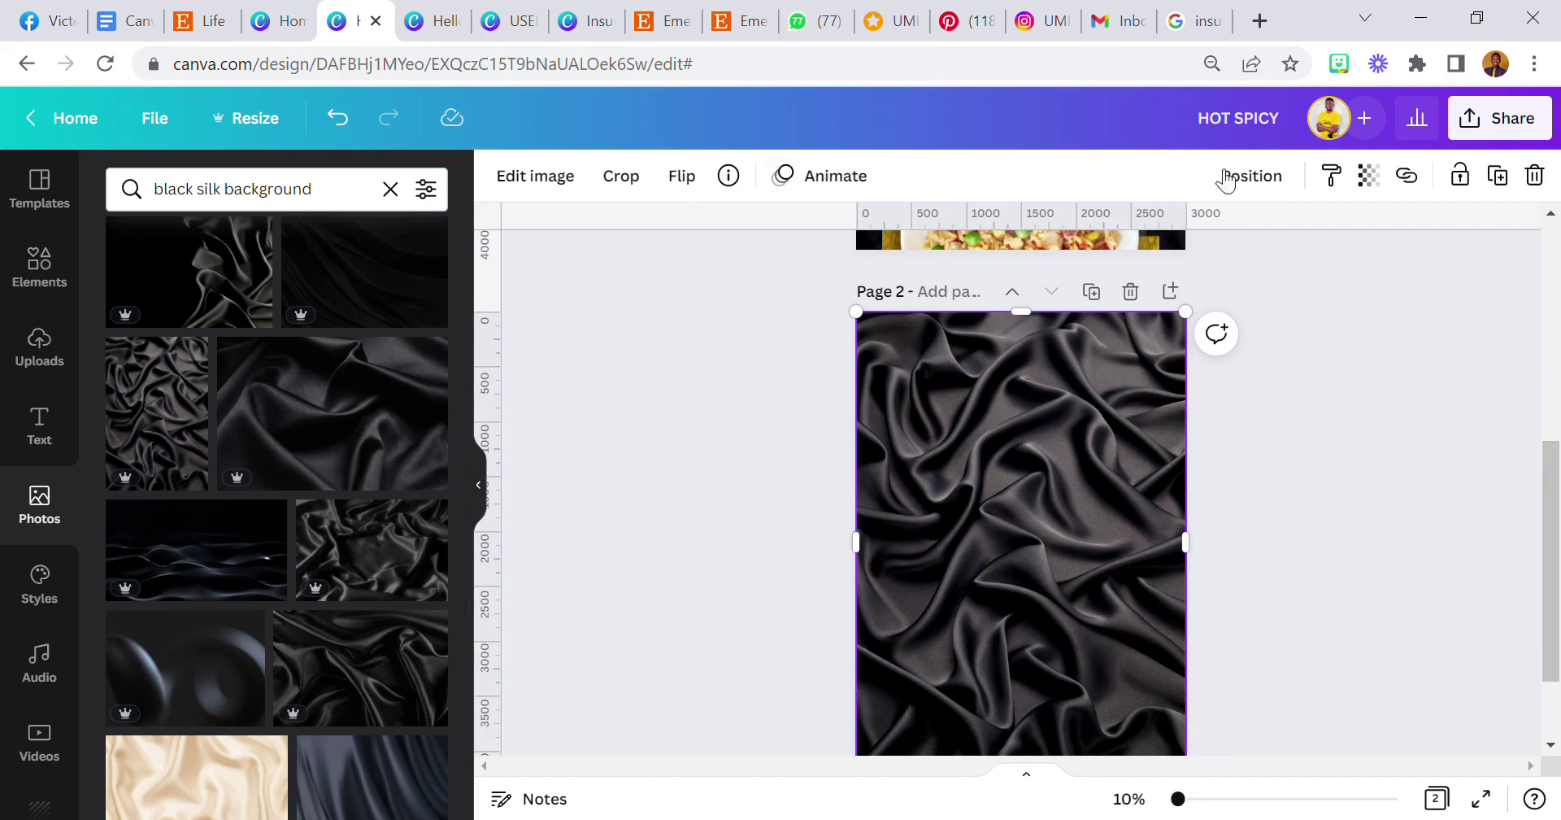
- Send the black silk photo one layer backward so it sits behind the fried rice plate
{"action": "left_click", "coordinate": [1369, 176]}
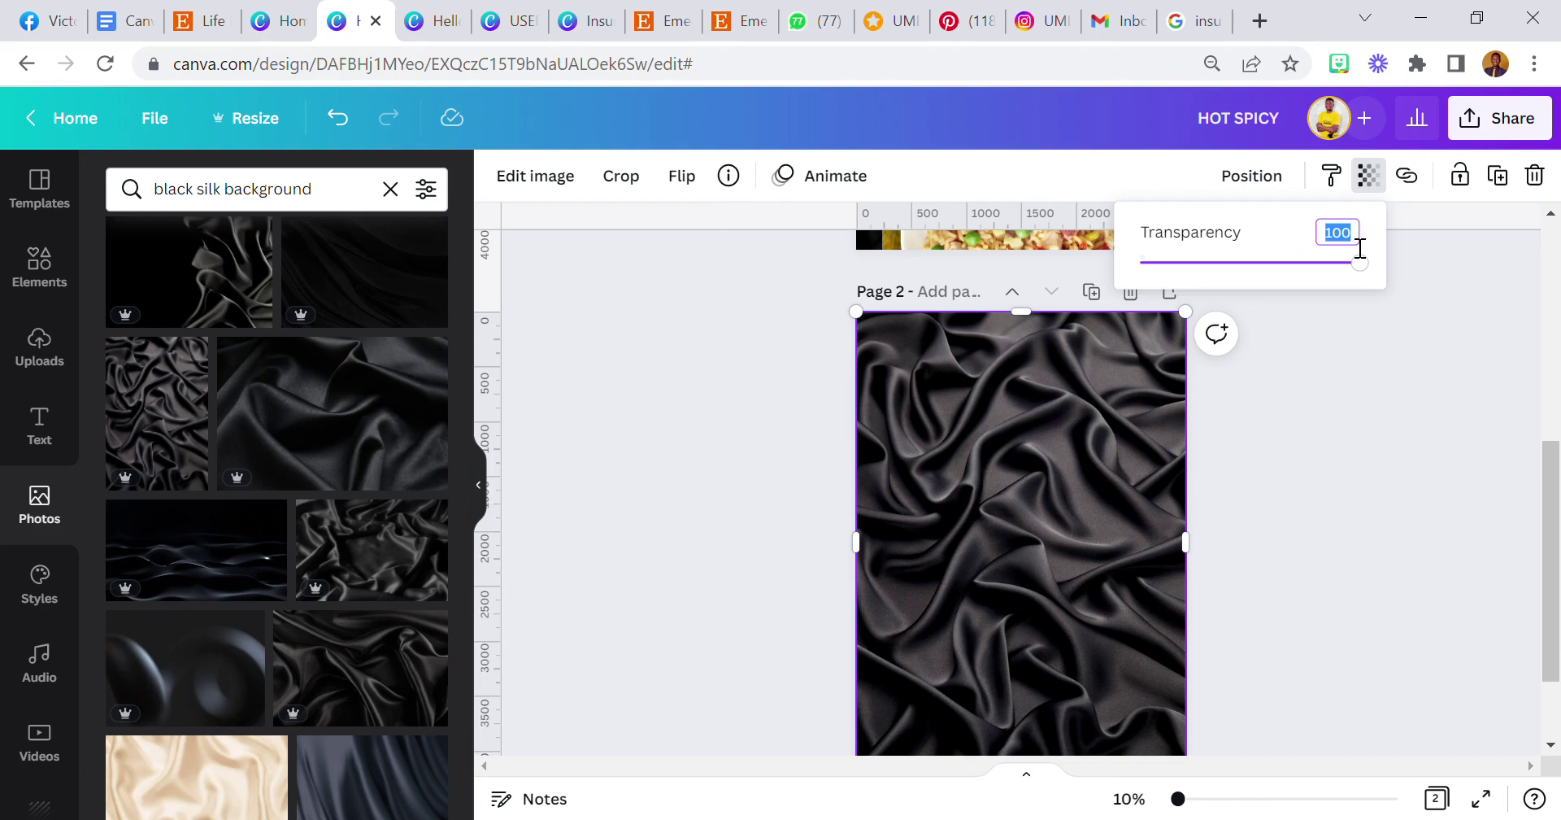
{"action": "left_click", "coordinate": [1273, 183]}
{"action": "left_click", "coordinate": [1186, 248]}
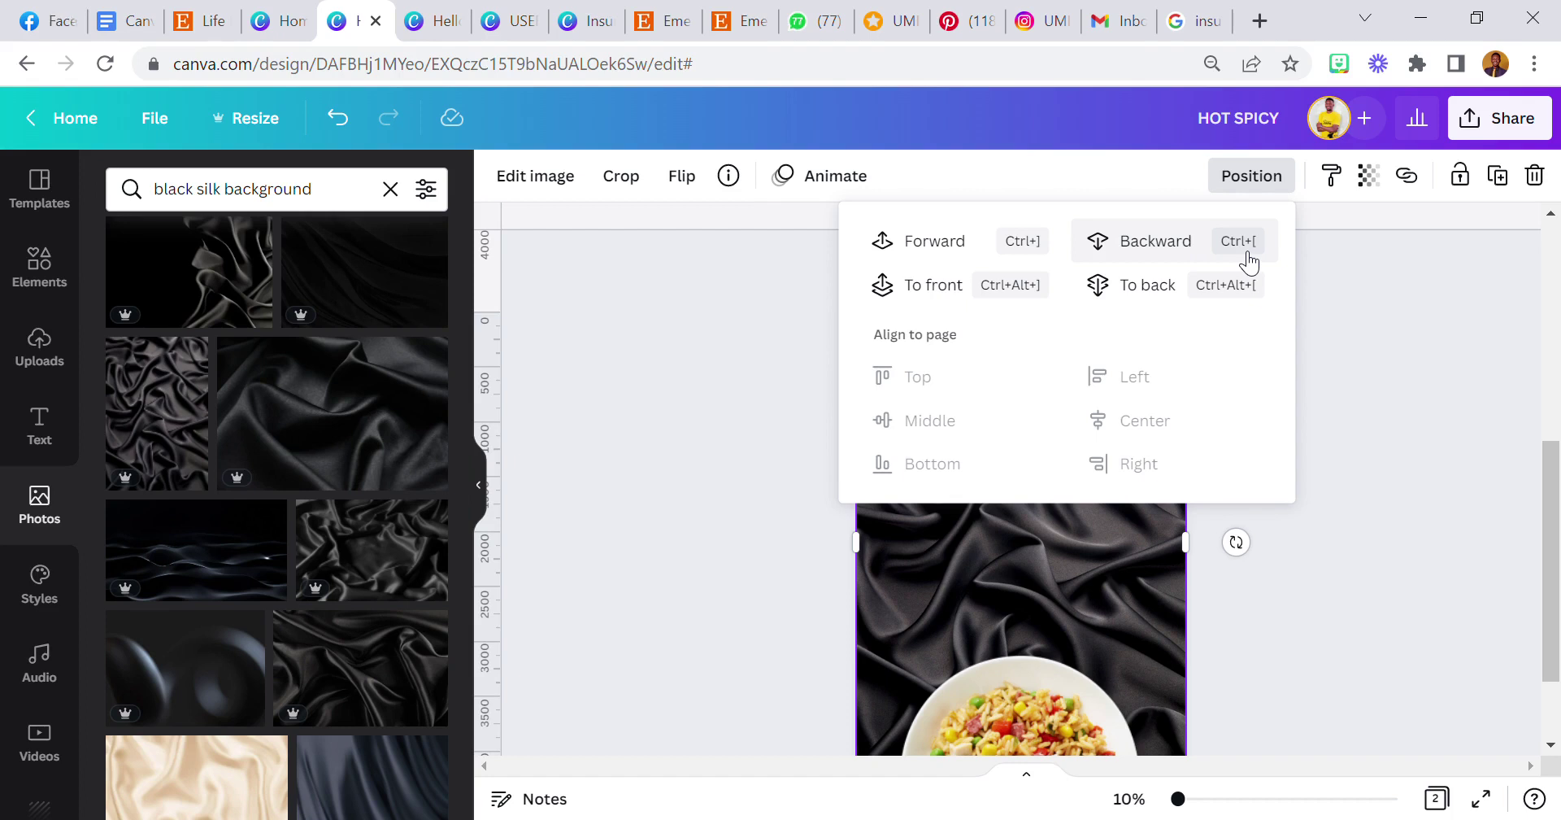
- Set the black silk photo's transparency to 25 and deselect it
{"action": "left_click", "coordinate": [1366, 187]}
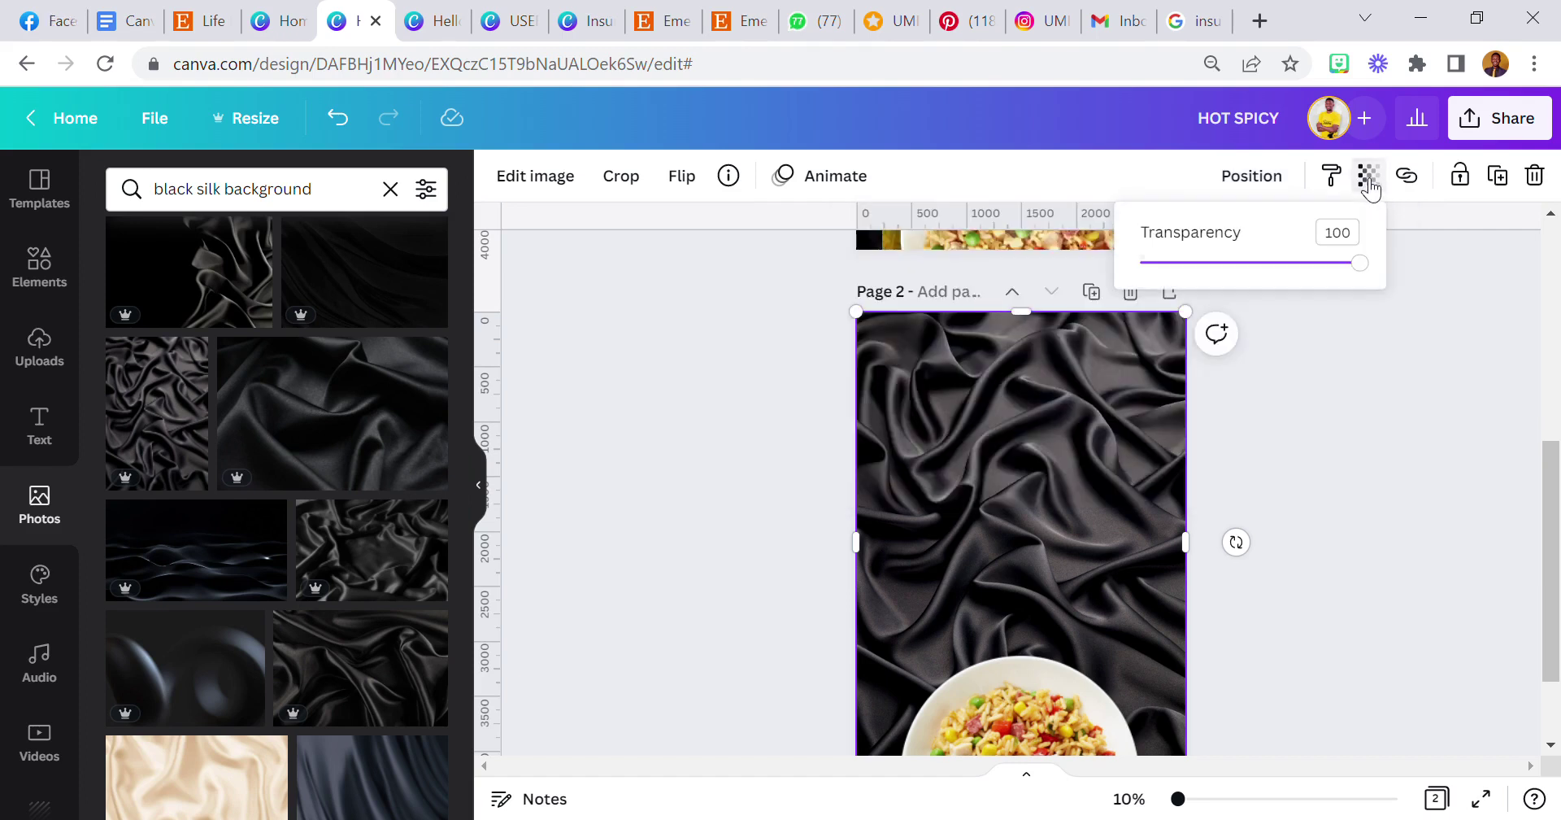
{"action": "left_click", "coordinate": [1343, 242]}
{"action": "key", "text": "Return"}
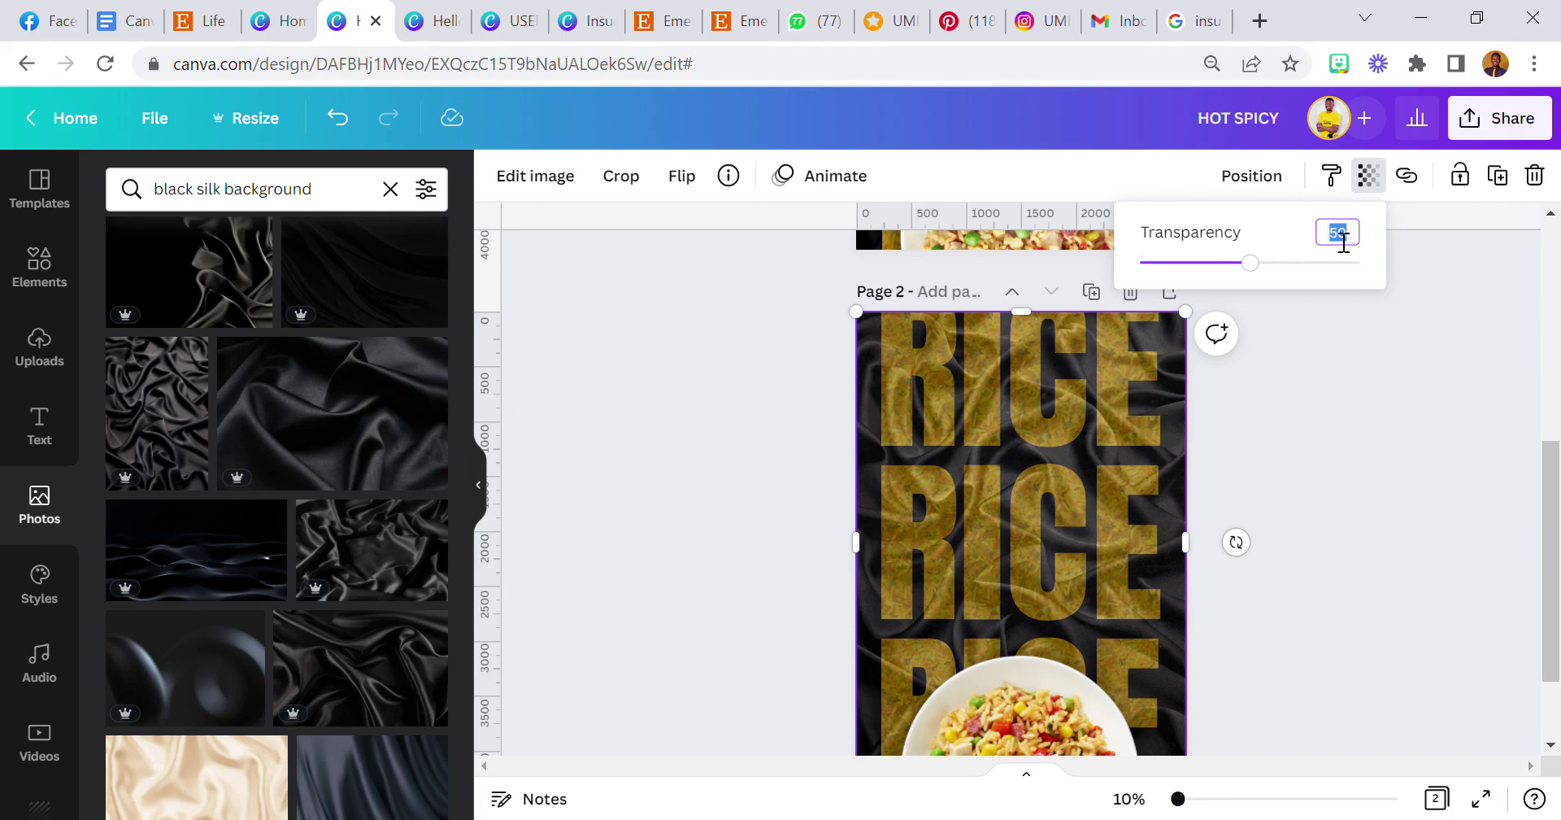
{"action": "key", "text": "Return"}
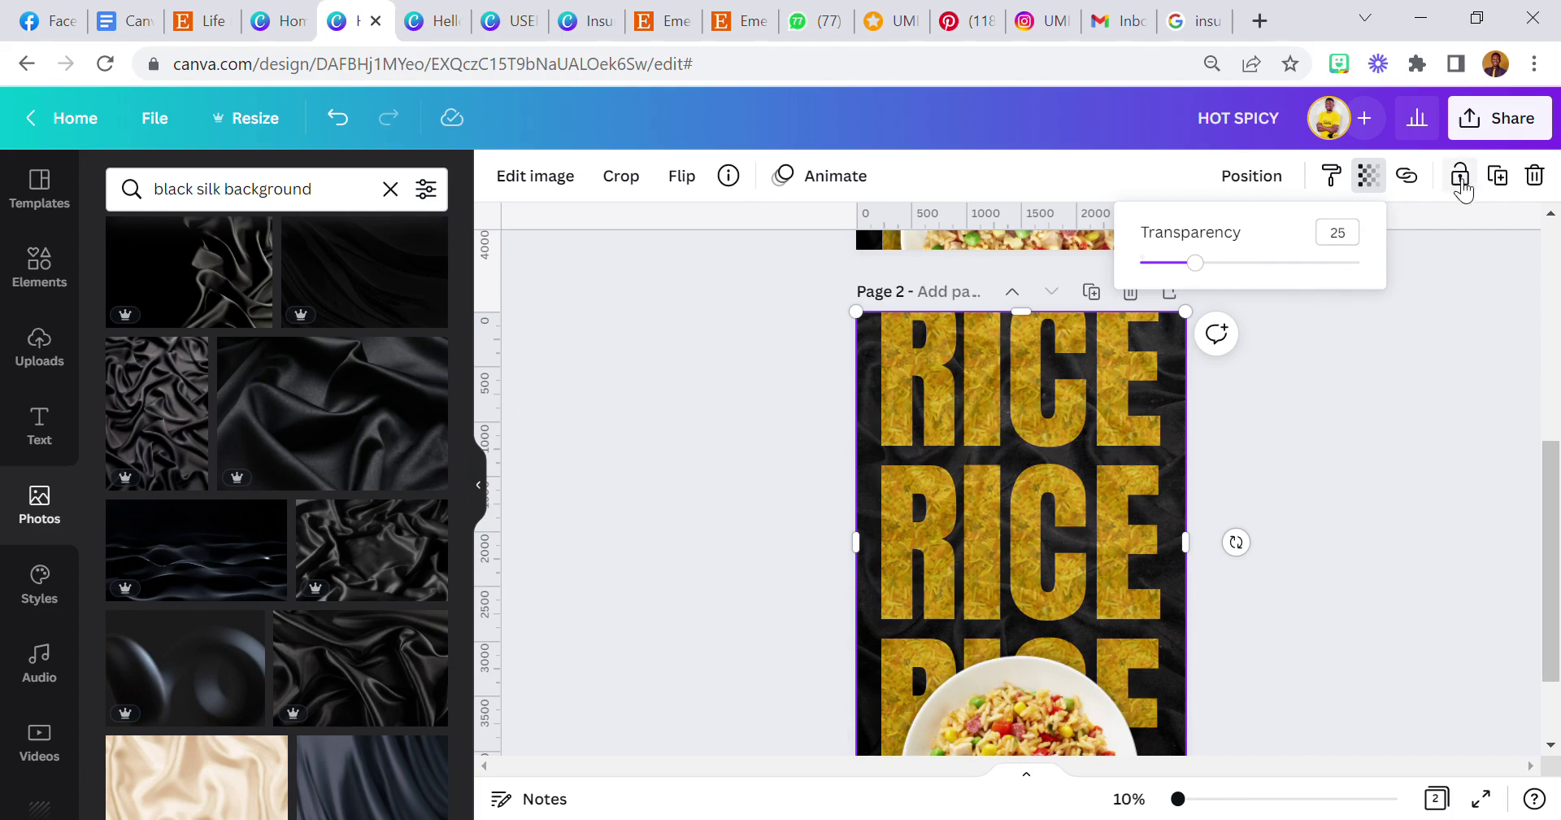
{"action": "left_click", "coordinate": [1428, 289]}
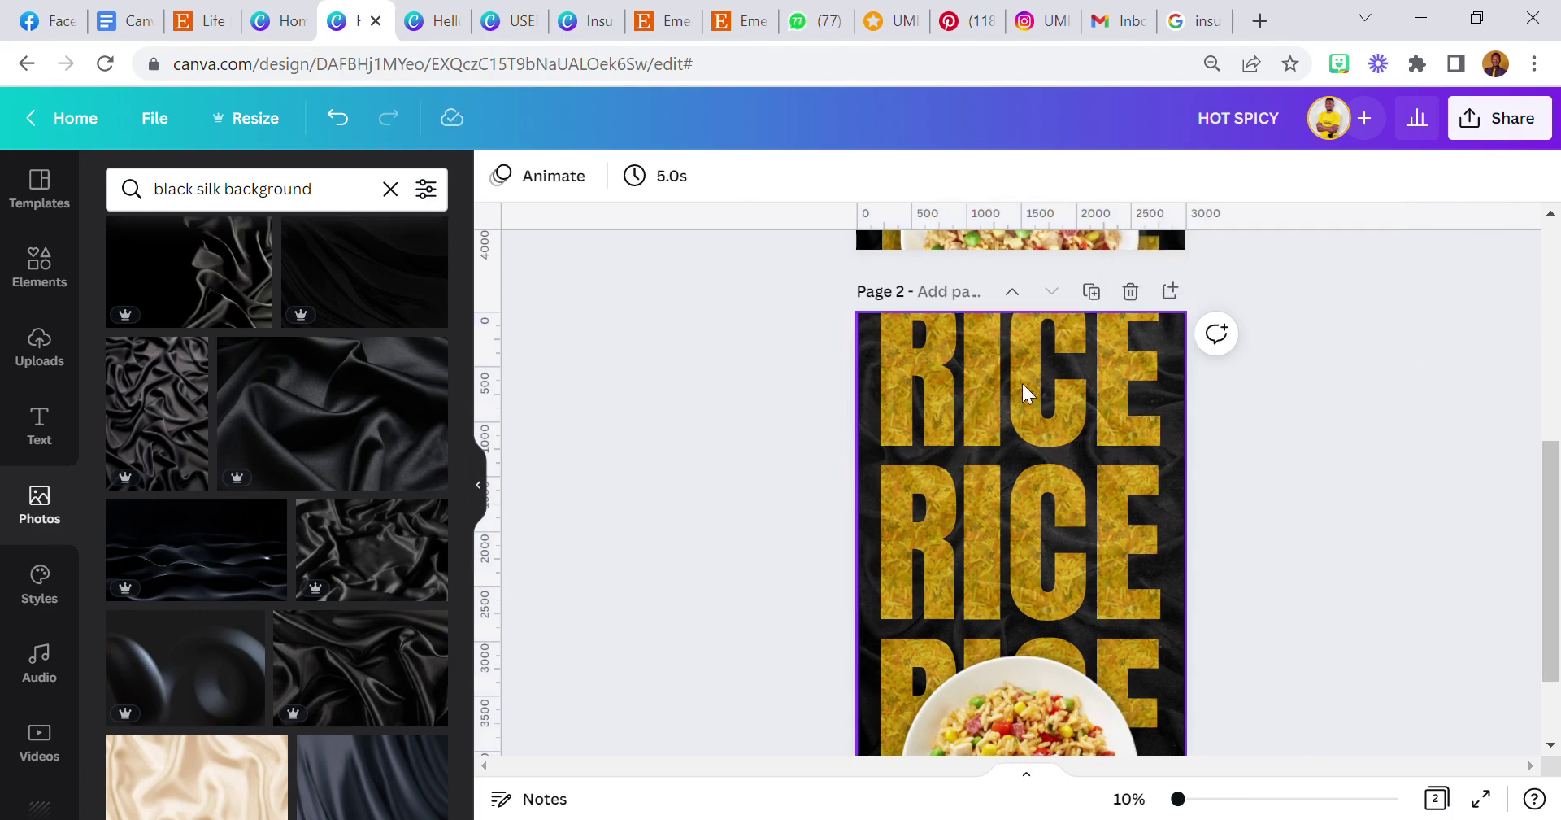
- Compare page 2 with the flyer on page 1, and look through the recently used and starred elements
{"action": "scroll", "coordinate": [1008, 520], "scroll_direction": "down", "scroll_amount": 3}
{"action": "scroll", "coordinate": [1003, 516], "scroll_direction": "up", "scroll_amount": 3}
{"action": "scroll", "coordinate": [1015, 544], "scroll_direction": "up", "scroll_amount": 3}
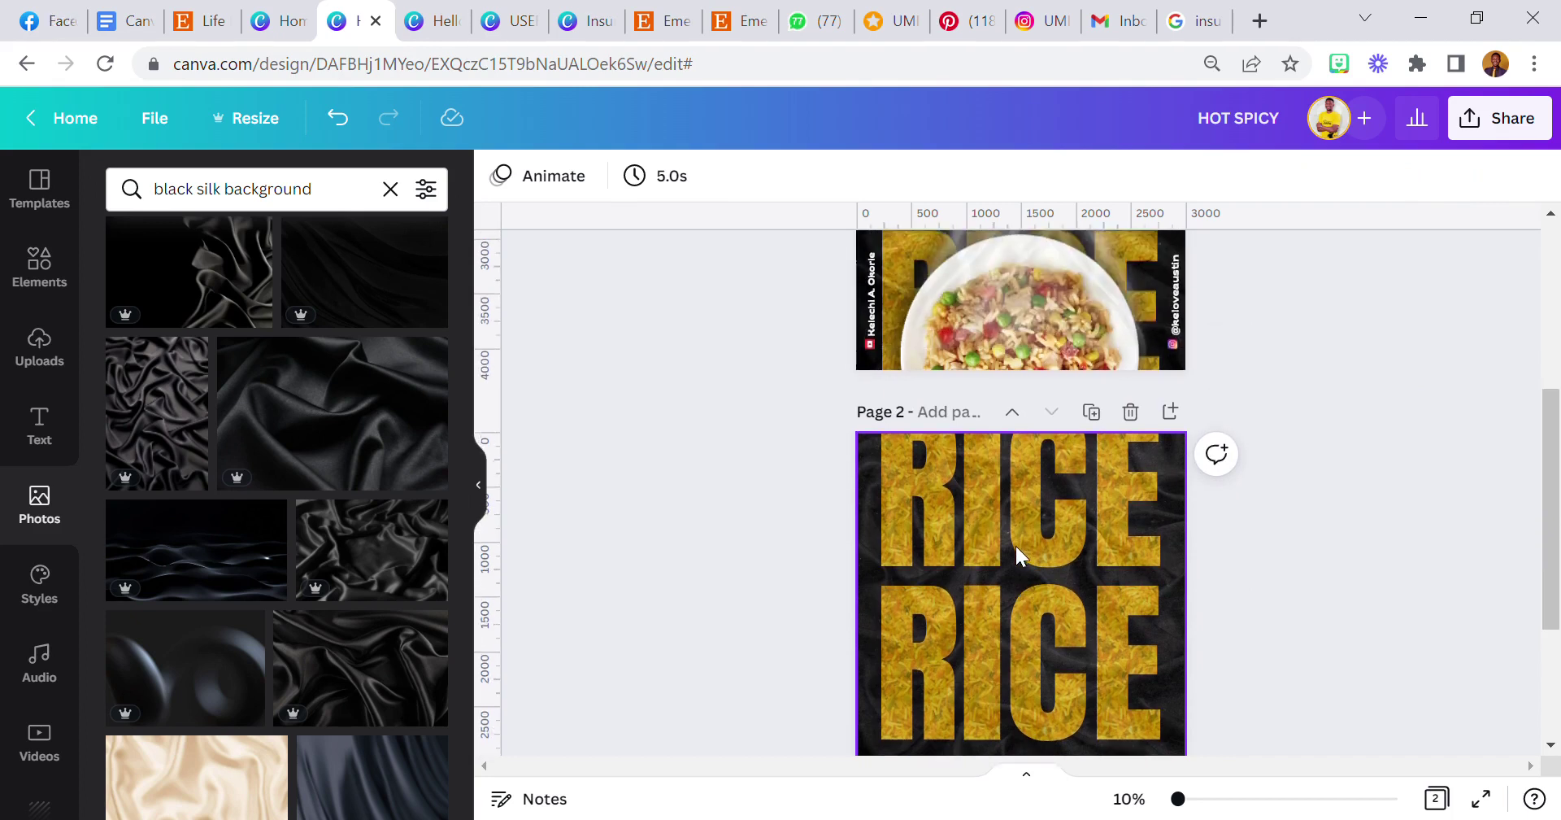
{"action": "scroll", "coordinate": [1016, 545], "scroll_direction": "down", "scroll_amount": 3}
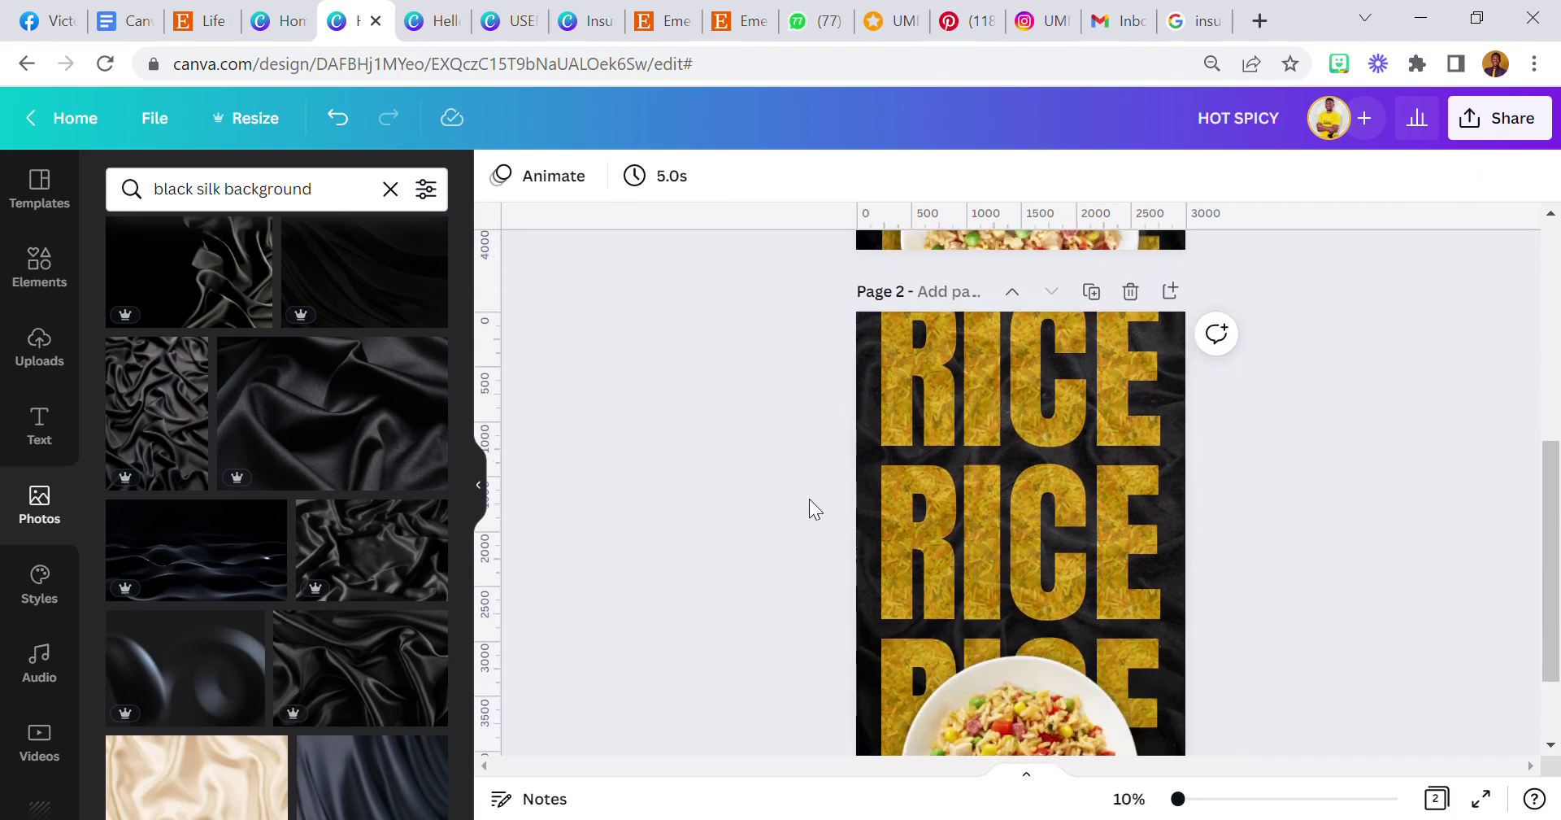
{"action": "scroll", "coordinate": [827, 522], "scroll_direction": "down", "scroll_amount": 3}
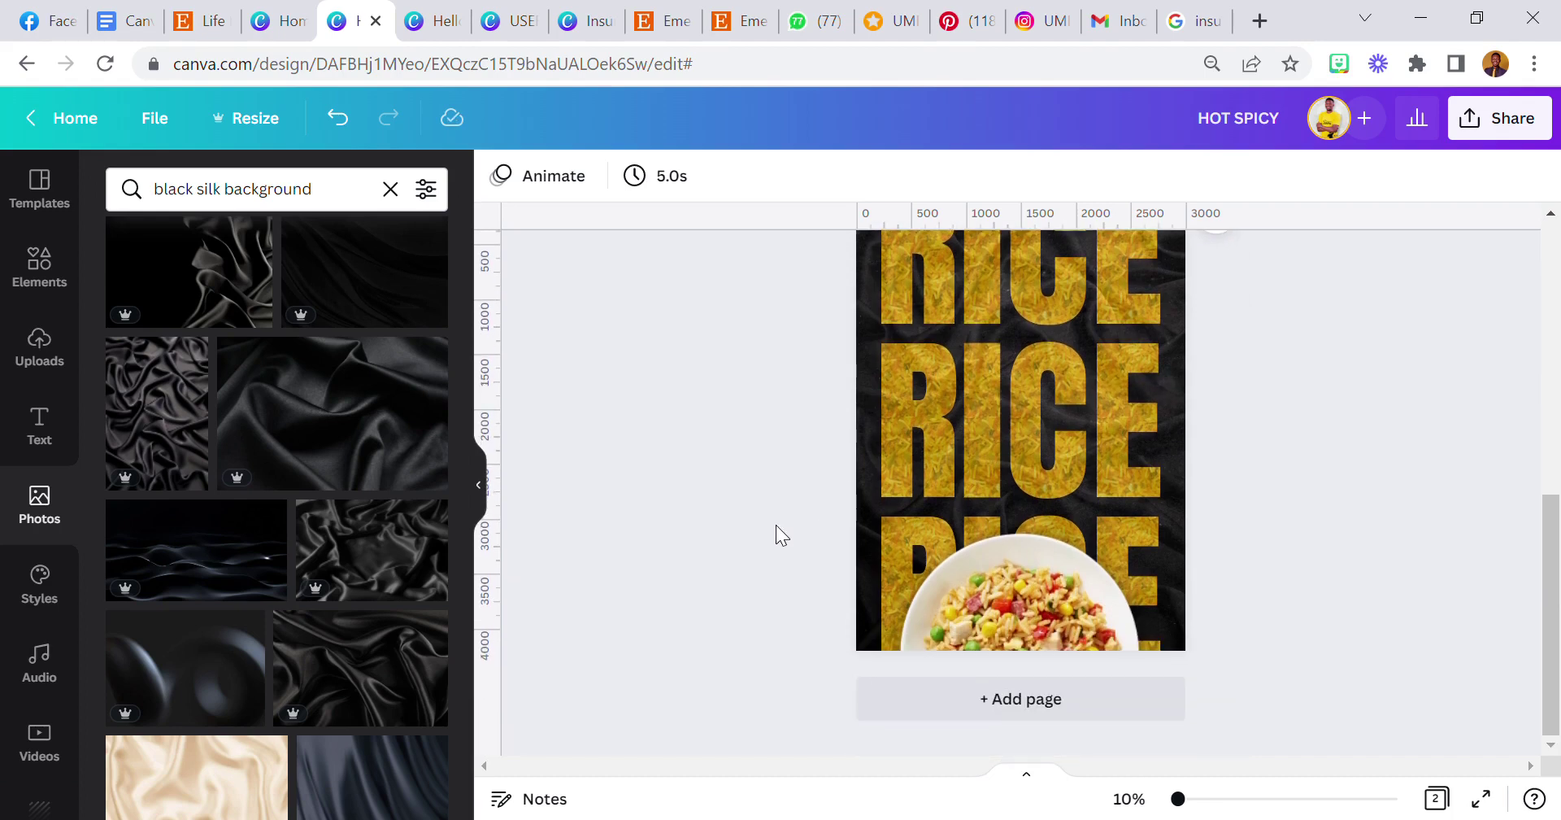
{"action": "left_click", "coordinate": [32, 277]}
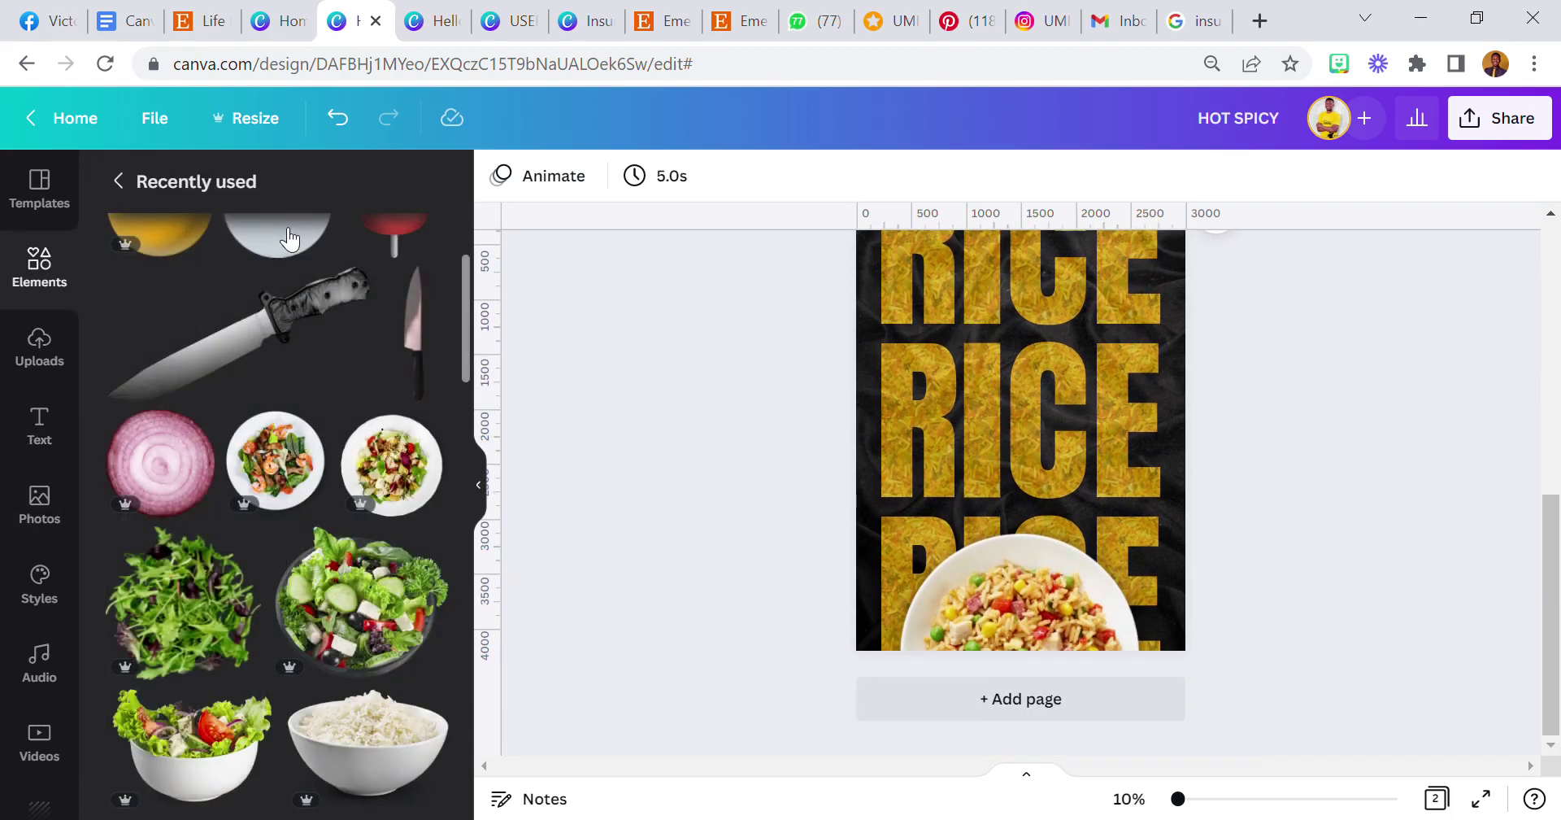
{"action": "scroll", "coordinate": [298, 346], "scroll_direction": "up", "scroll_amount": 3}
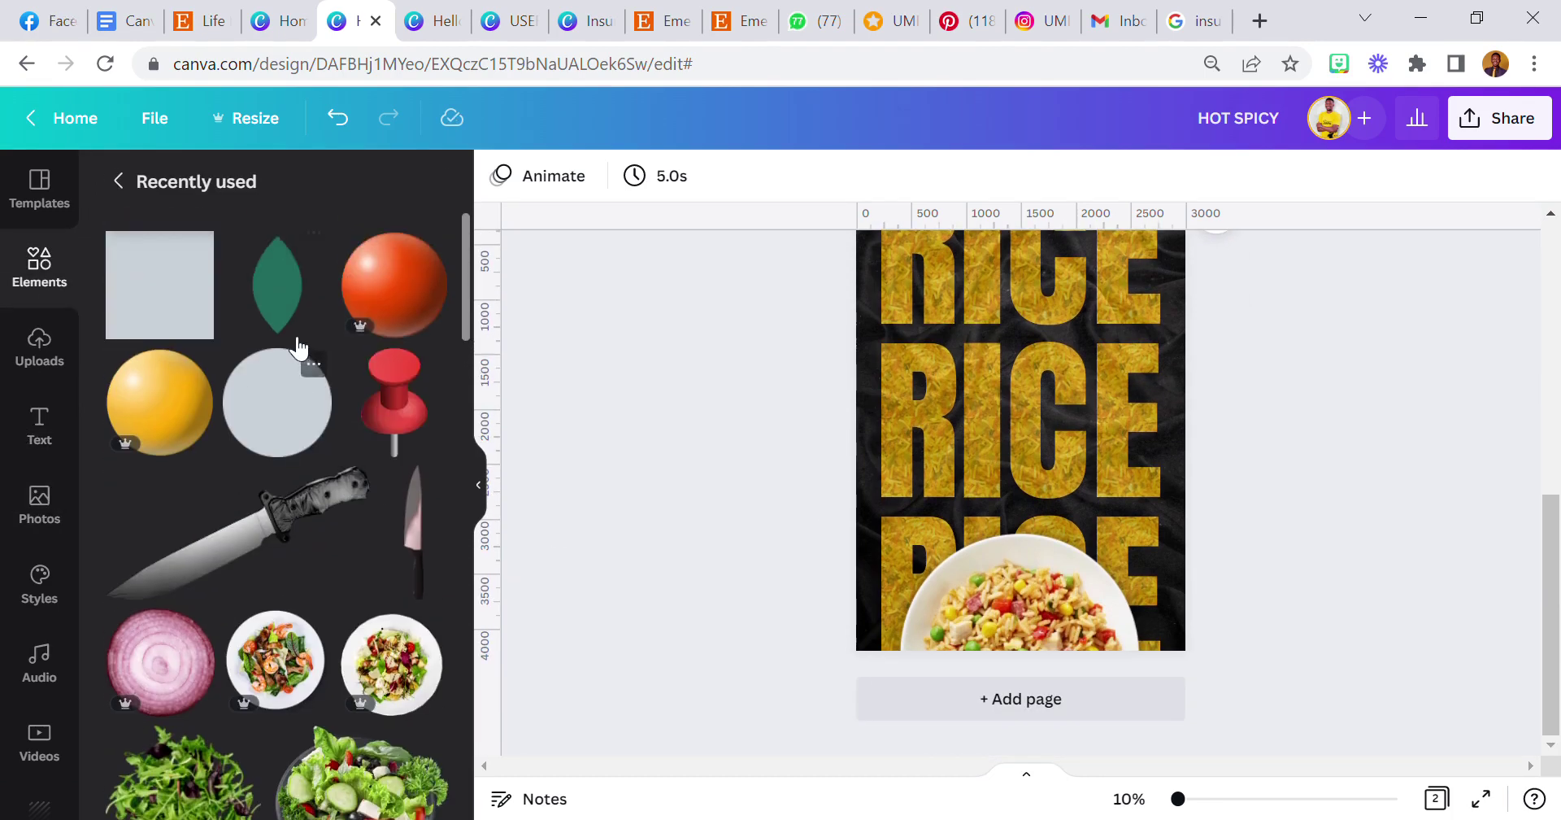
{"action": "left_click", "coordinate": [120, 196]}
{"action": "scroll", "coordinate": [52, 463], "scroll_direction": "down", "scroll_amount": 5}
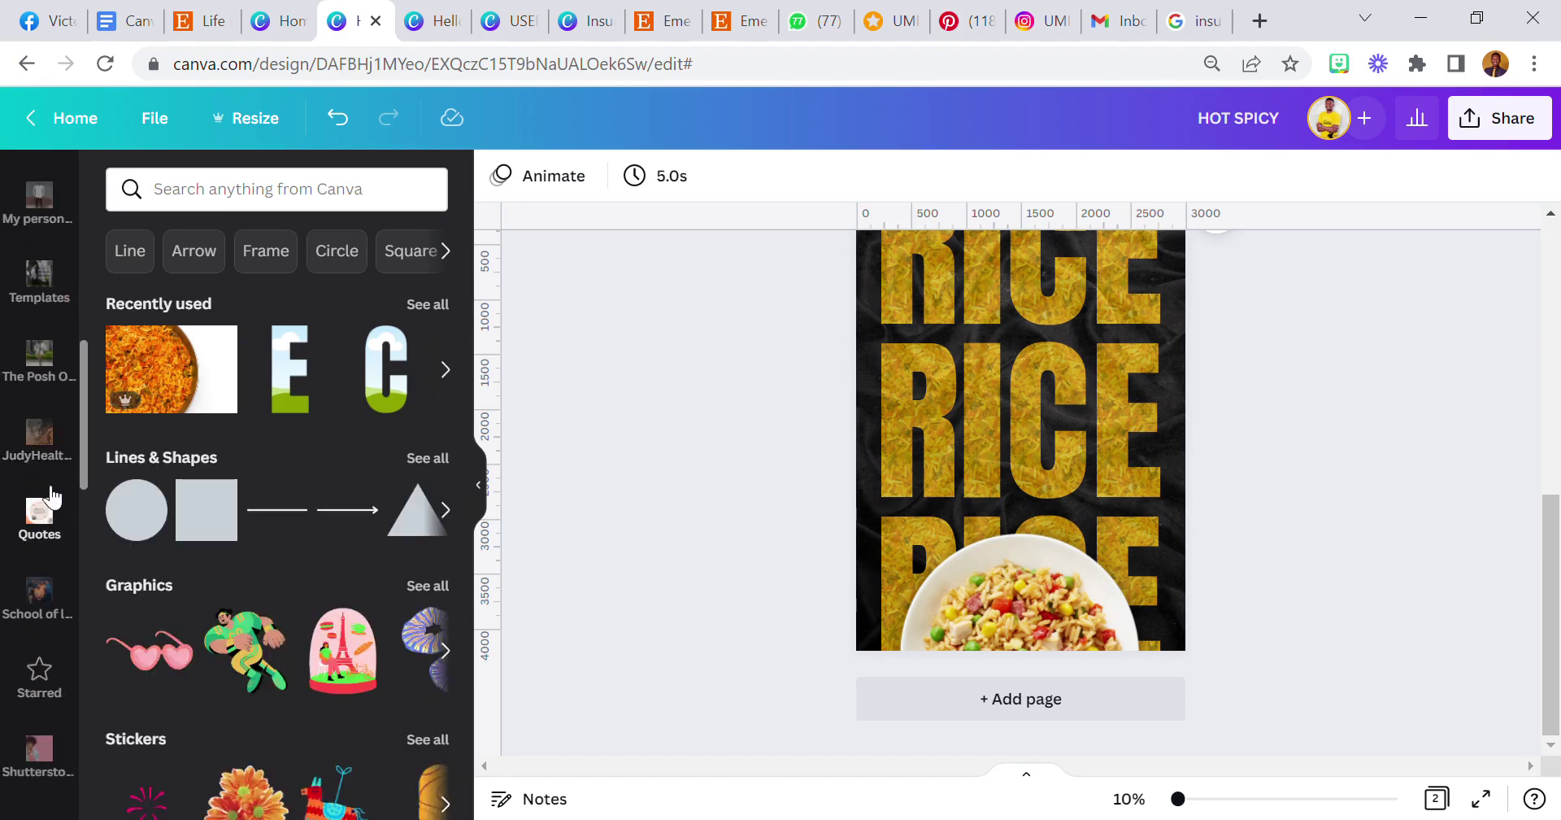
{"action": "scroll", "coordinate": [51, 496], "scroll_direction": "down", "scroll_amount": 4}
{"action": "left_click", "coordinate": [50, 325]}
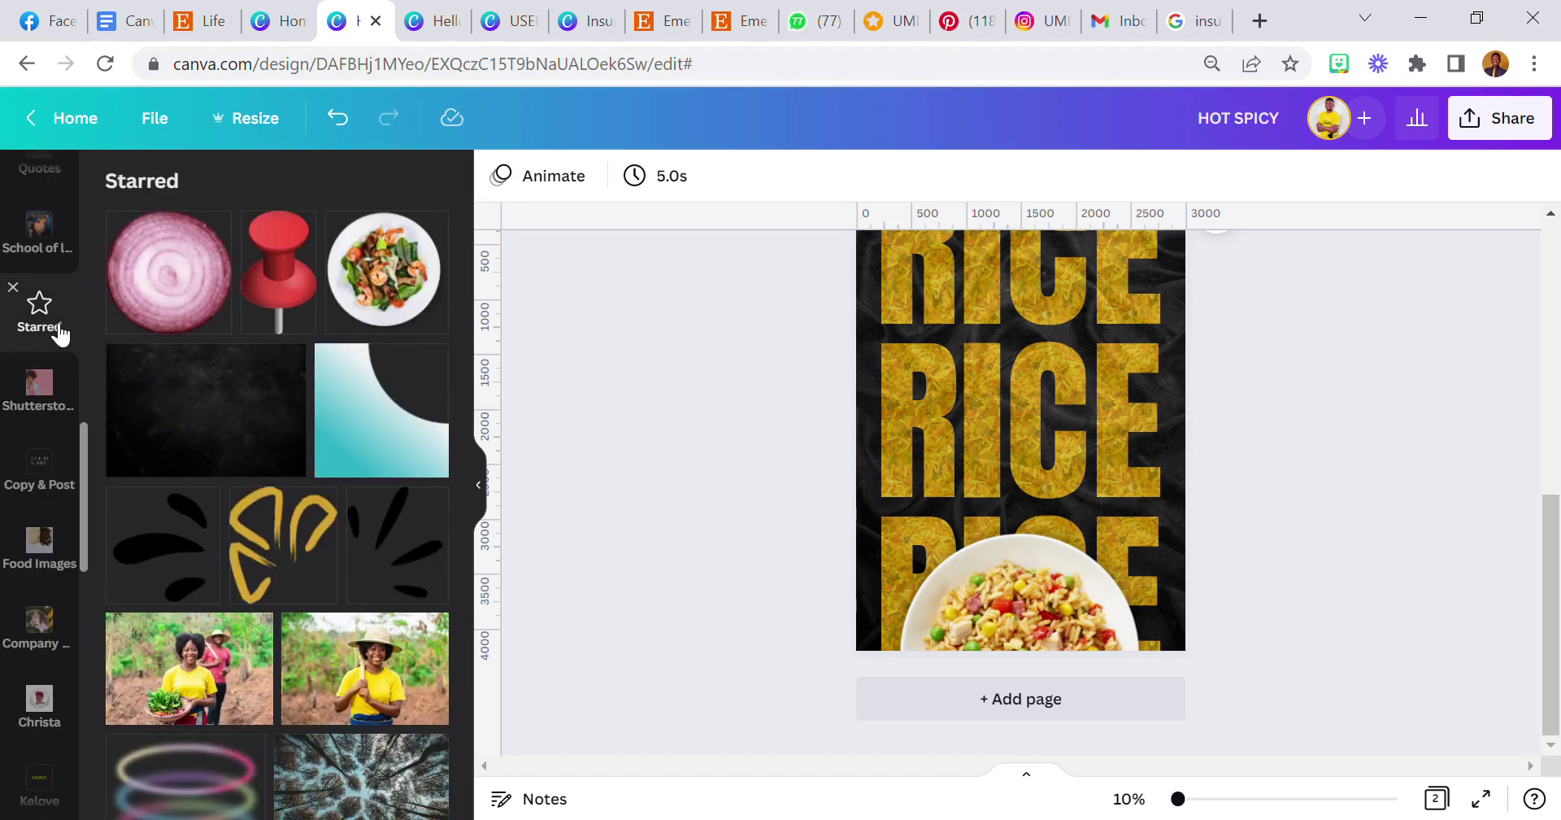
{"action": "scroll", "coordinate": [50, 333], "scroll_direction": "up", "scroll_amount": 10}
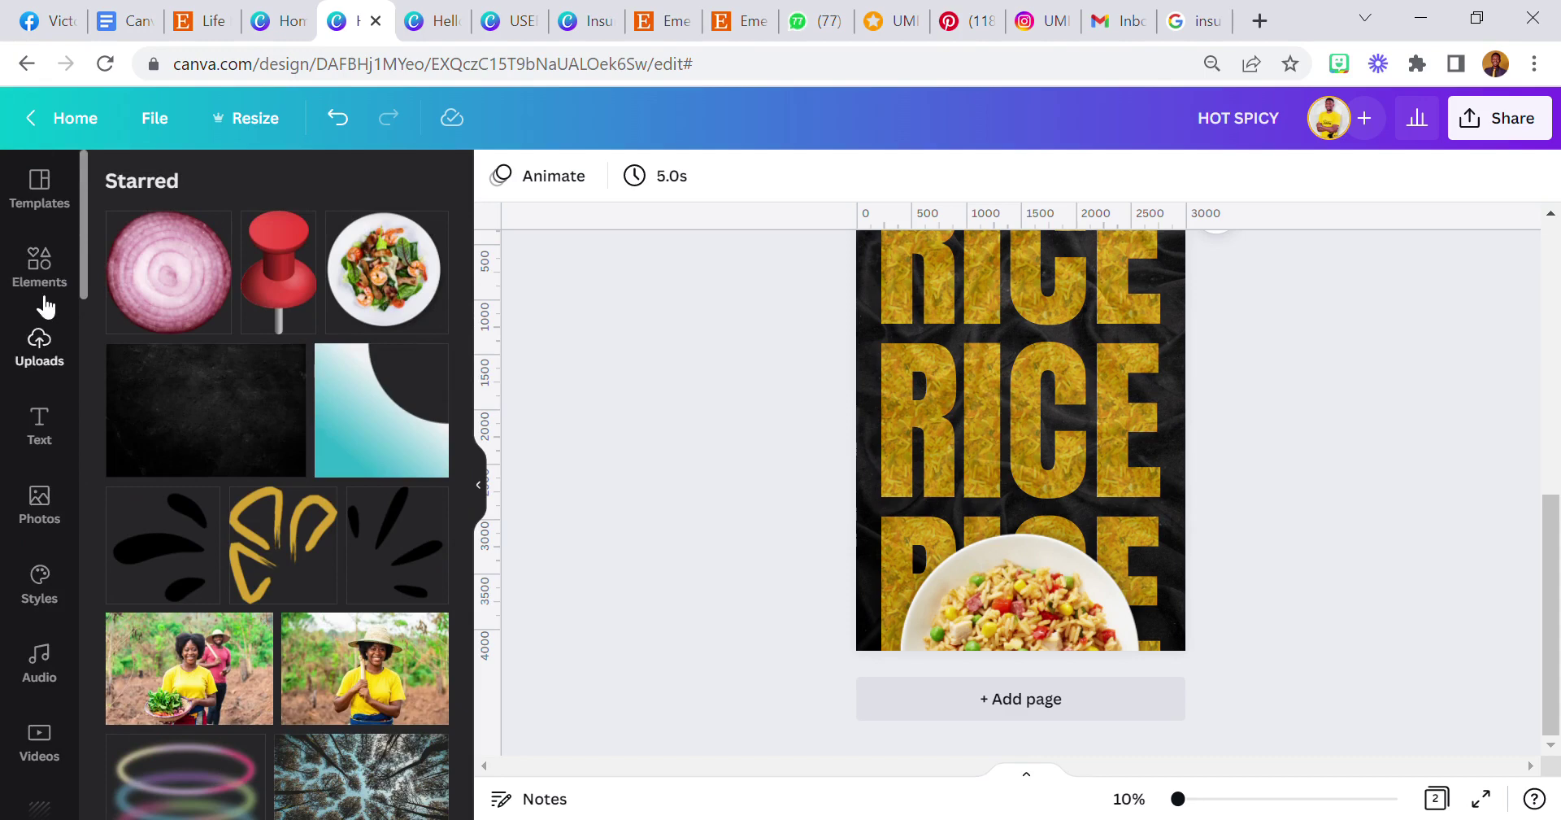
- Search the elements for "paper cut" and add the cream torn paper strip to page 2
{"action": "left_click", "coordinate": [39, 264]}
{"action": "left_click", "coordinate": [289, 204]}
{"action": "type", "text": "paper cut"}
{"action": "left_click", "coordinate": [299, 286]}
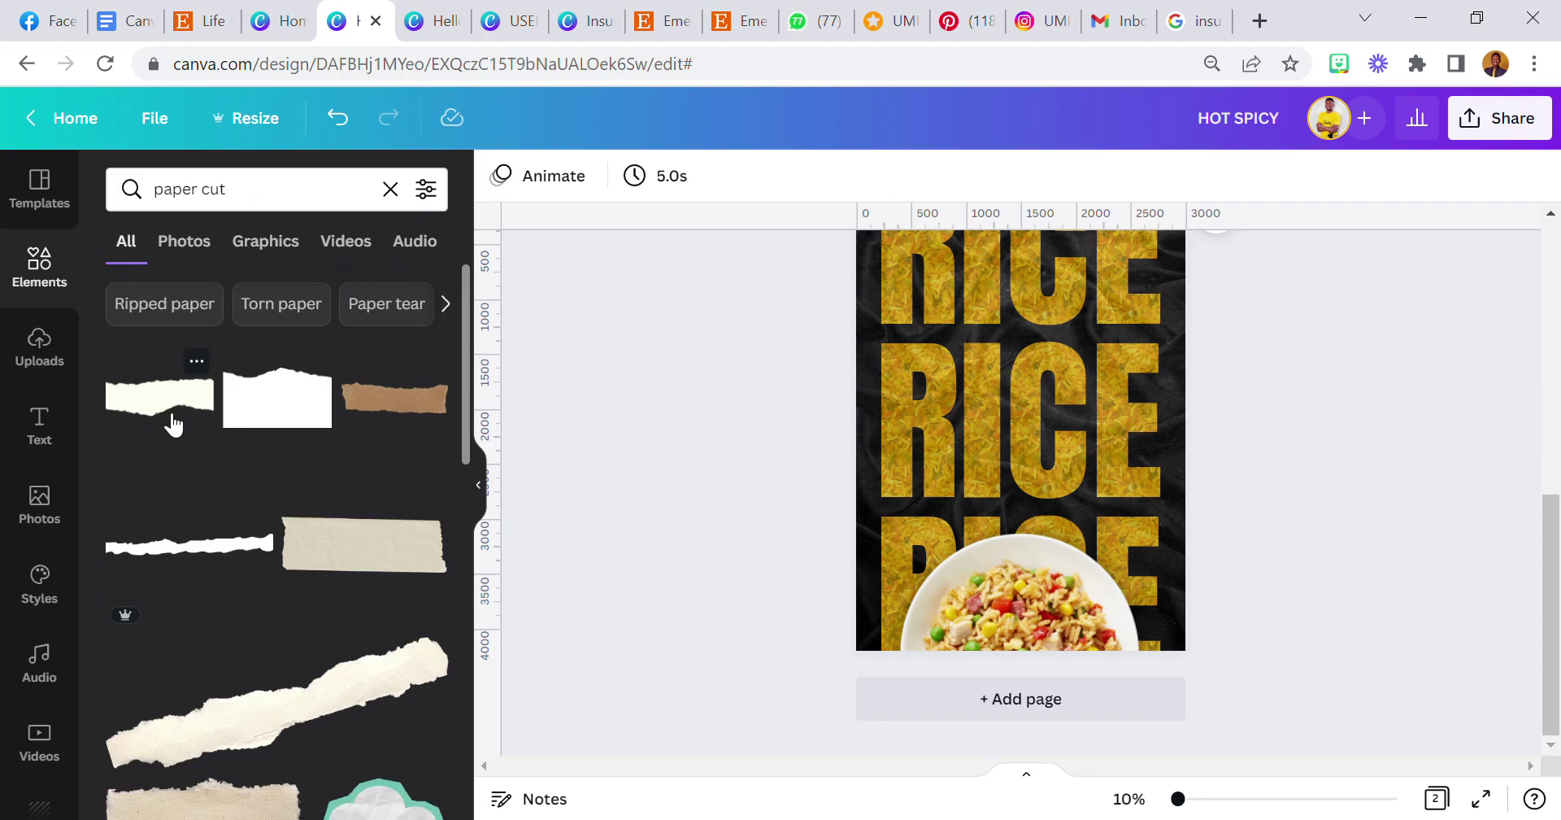
{"action": "left_click", "coordinate": [172, 423]}
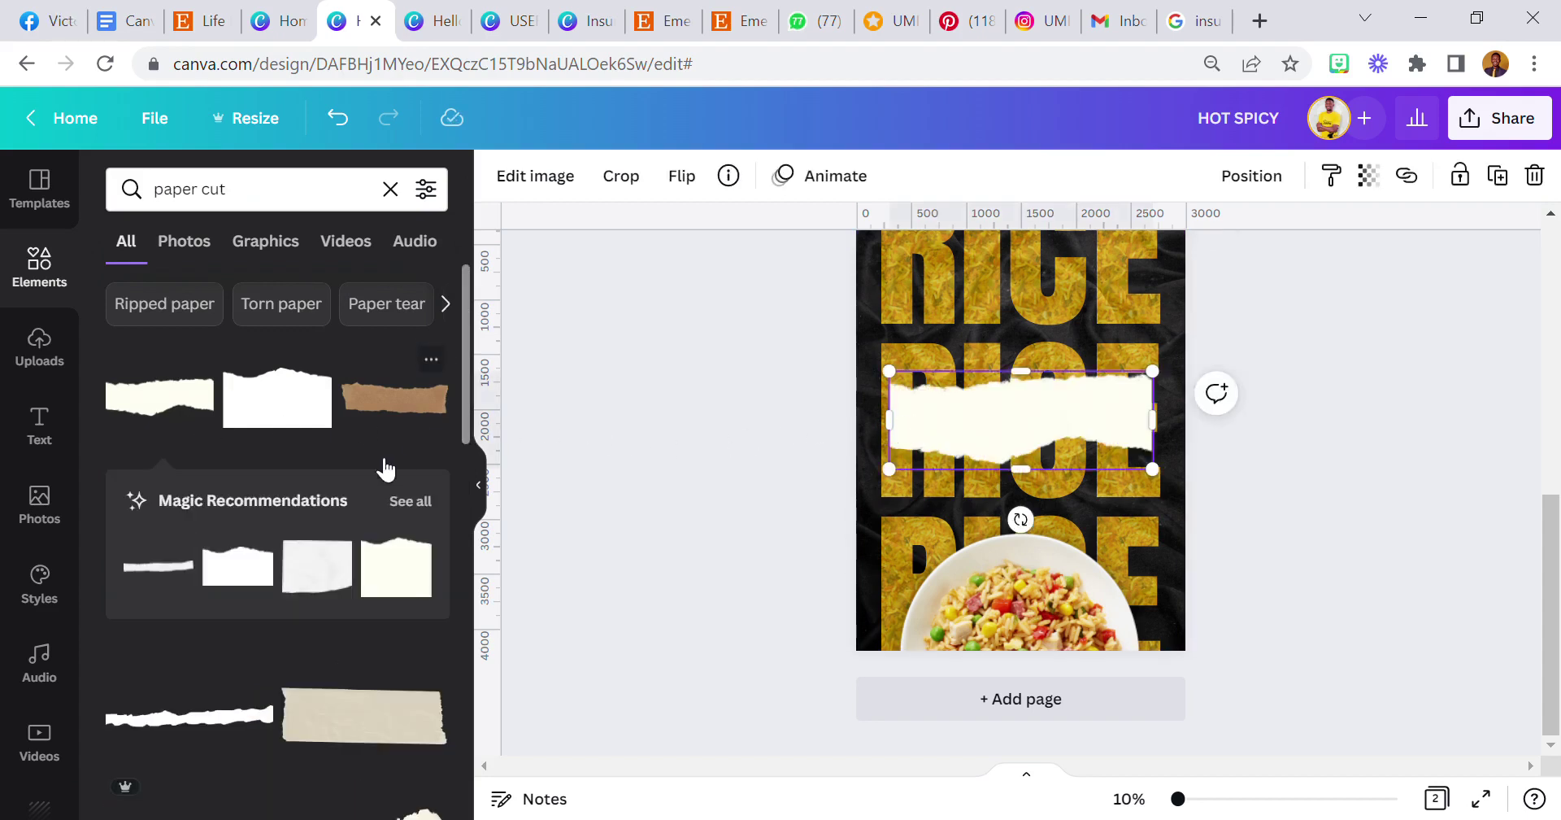
{"action": "scroll", "coordinate": [368, 484], "scroll_direction": "down", "scroll_amount": 3}
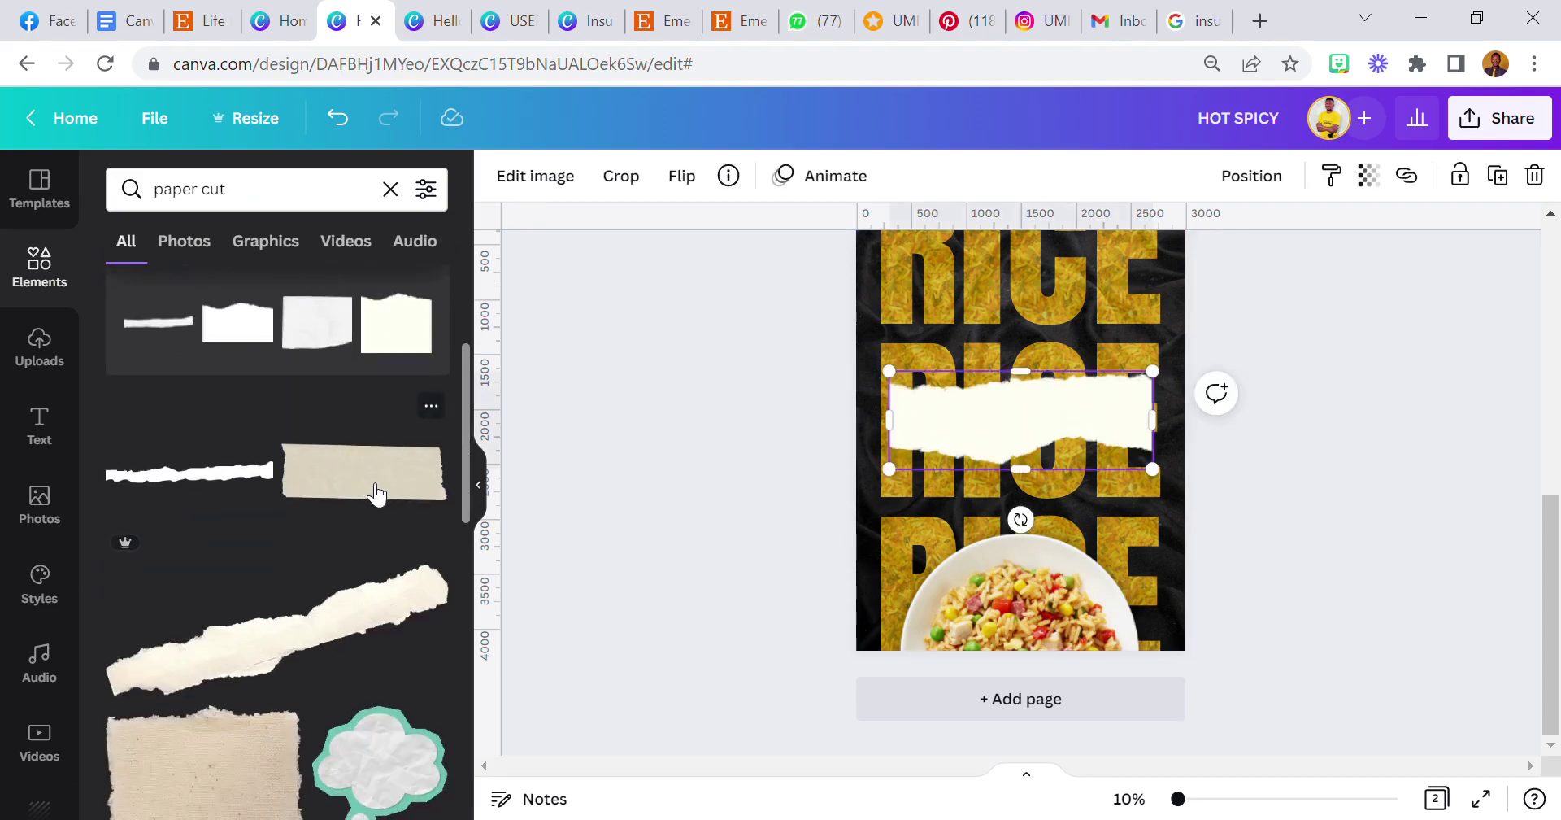
- Move the torn paper strip over page 2's upper-left corner and tilt it slightly counterclockwise
{"action": "left_click_drag", "start_coordinate": [959, 412], "coordinate": [935, 302]}
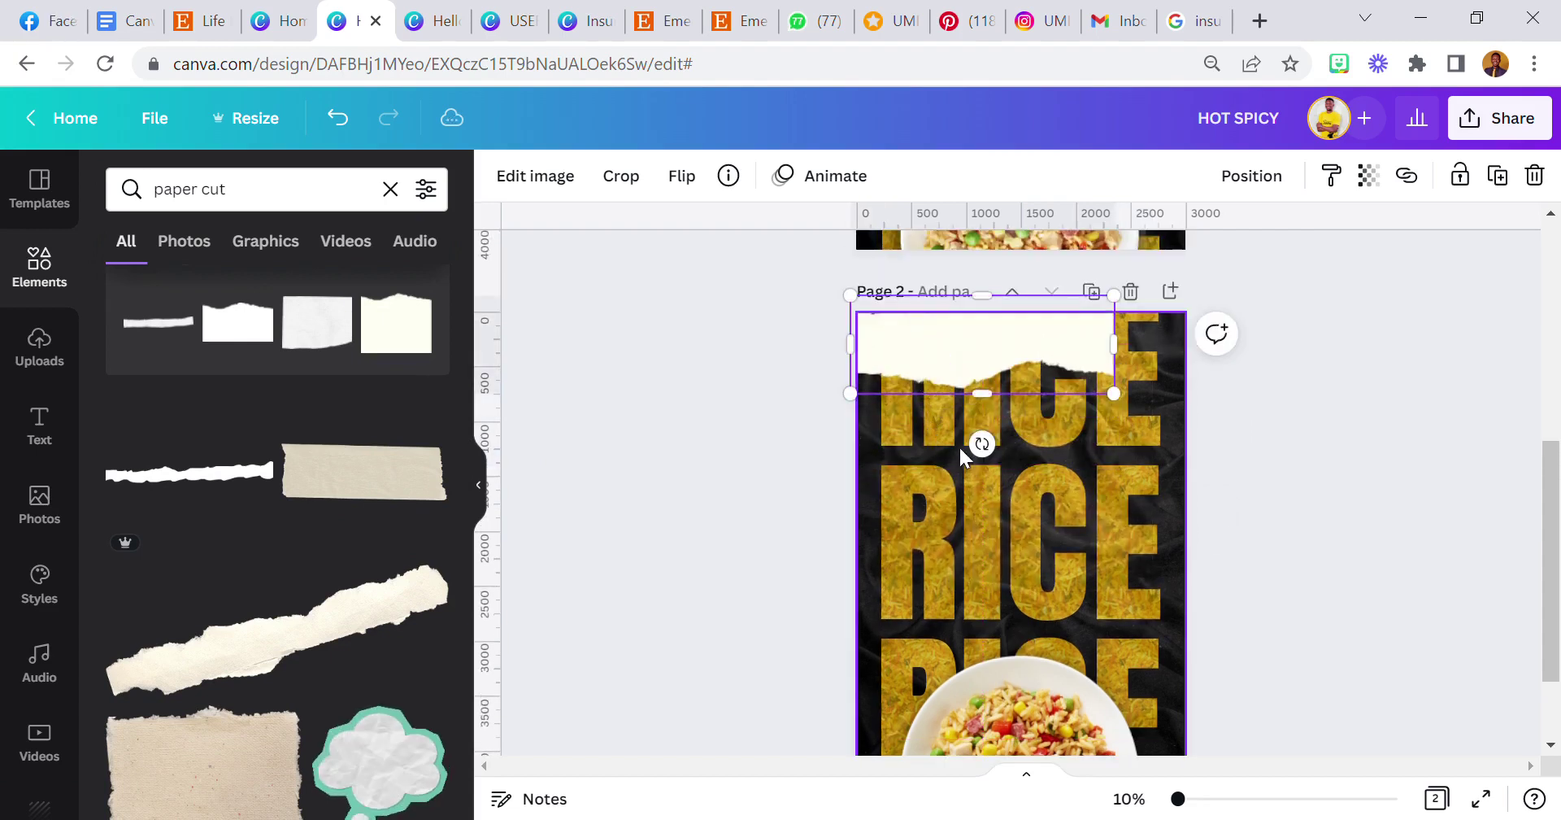
{"action": "left_click_drag", "start_coordinate": [979, 440], "coordinate": [1002, 446]}
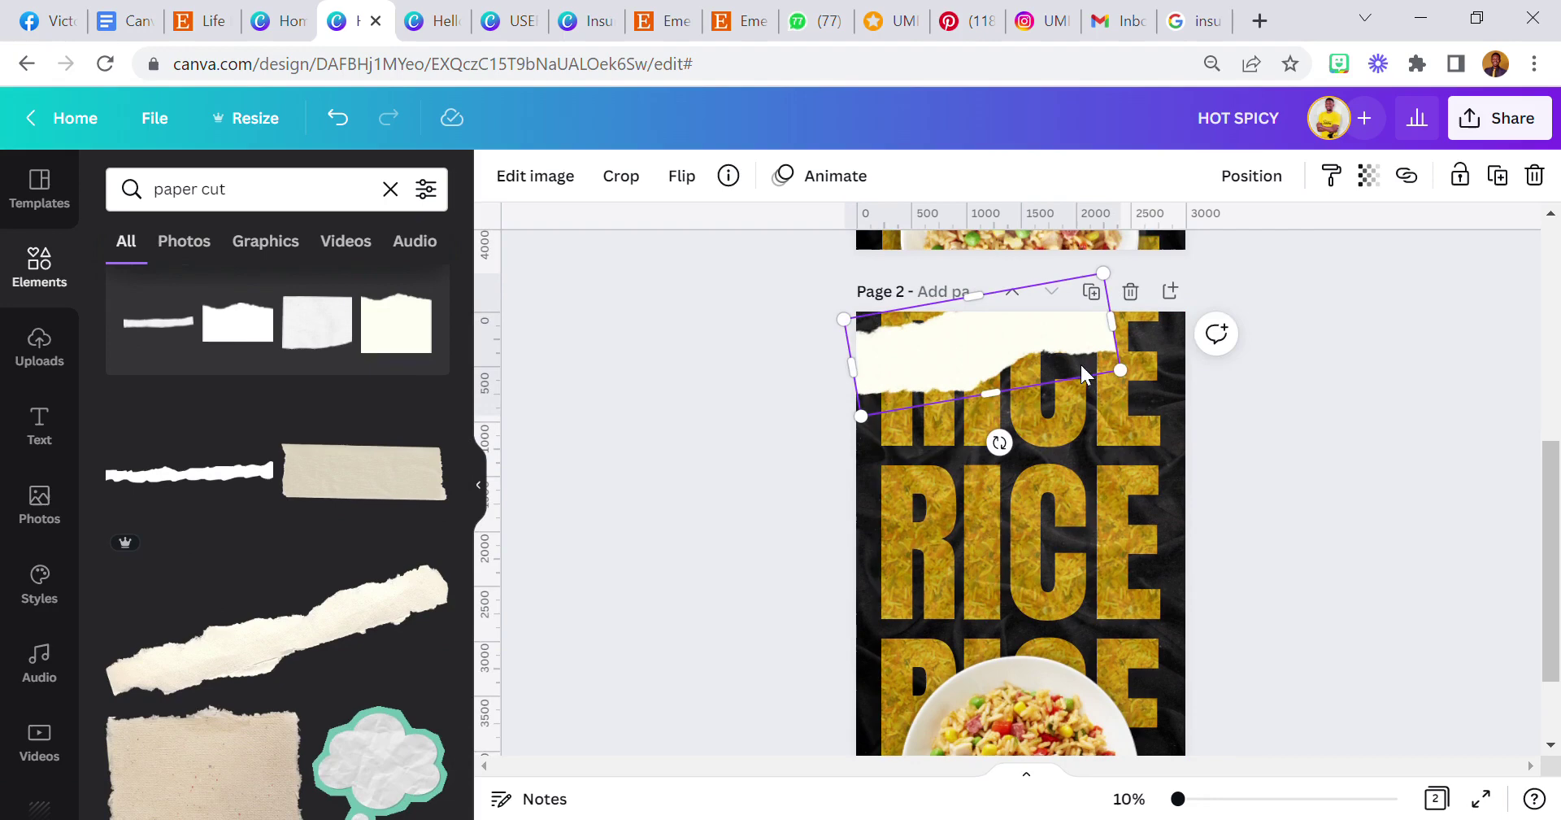
{"action": "left_click_drag", "start_coordinate": [1026, 361], "coordinate": [1021, 350]}
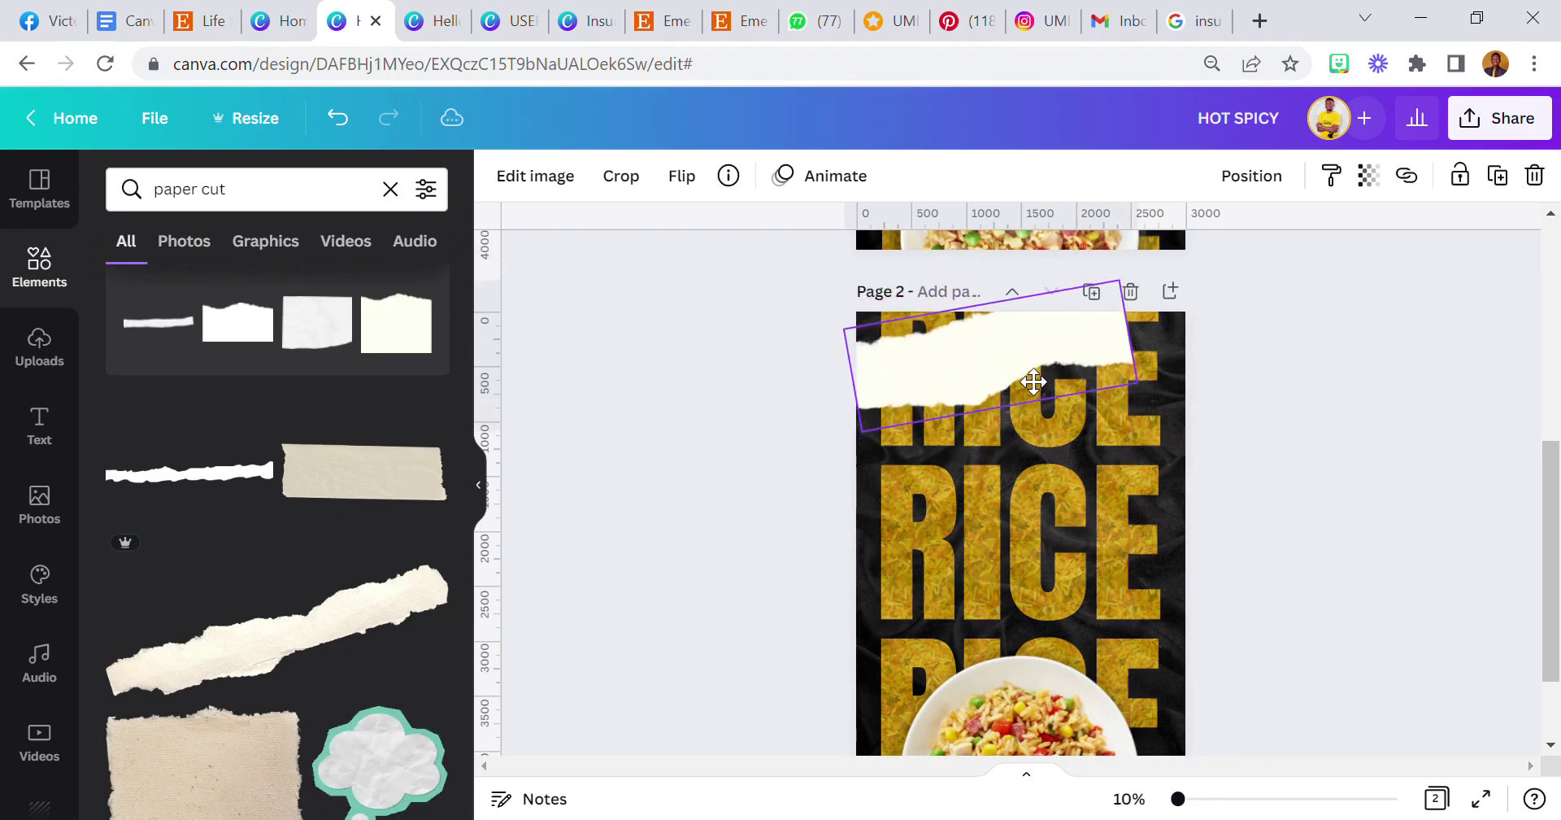
{"action": "scroll", "coordinate": [1023, 369], "scroll_direction": "up", "scroll_amount": 6}
{"action": "scroll", "coordinate": [1025, 367], "scroll_direction": "down", "scroll_amount": 6}
{"action": "left_click_drag", "start_coordinate": [1003, 471], "coordinate": [1003, 453]}
- Flip the torn paper strip horizontally and vertically, checking its shape against the flyer on page 1
{"action": "left_click", "coordinate": [689, 187]}
{"action": "left_click", "coordinate": [709, 232]}
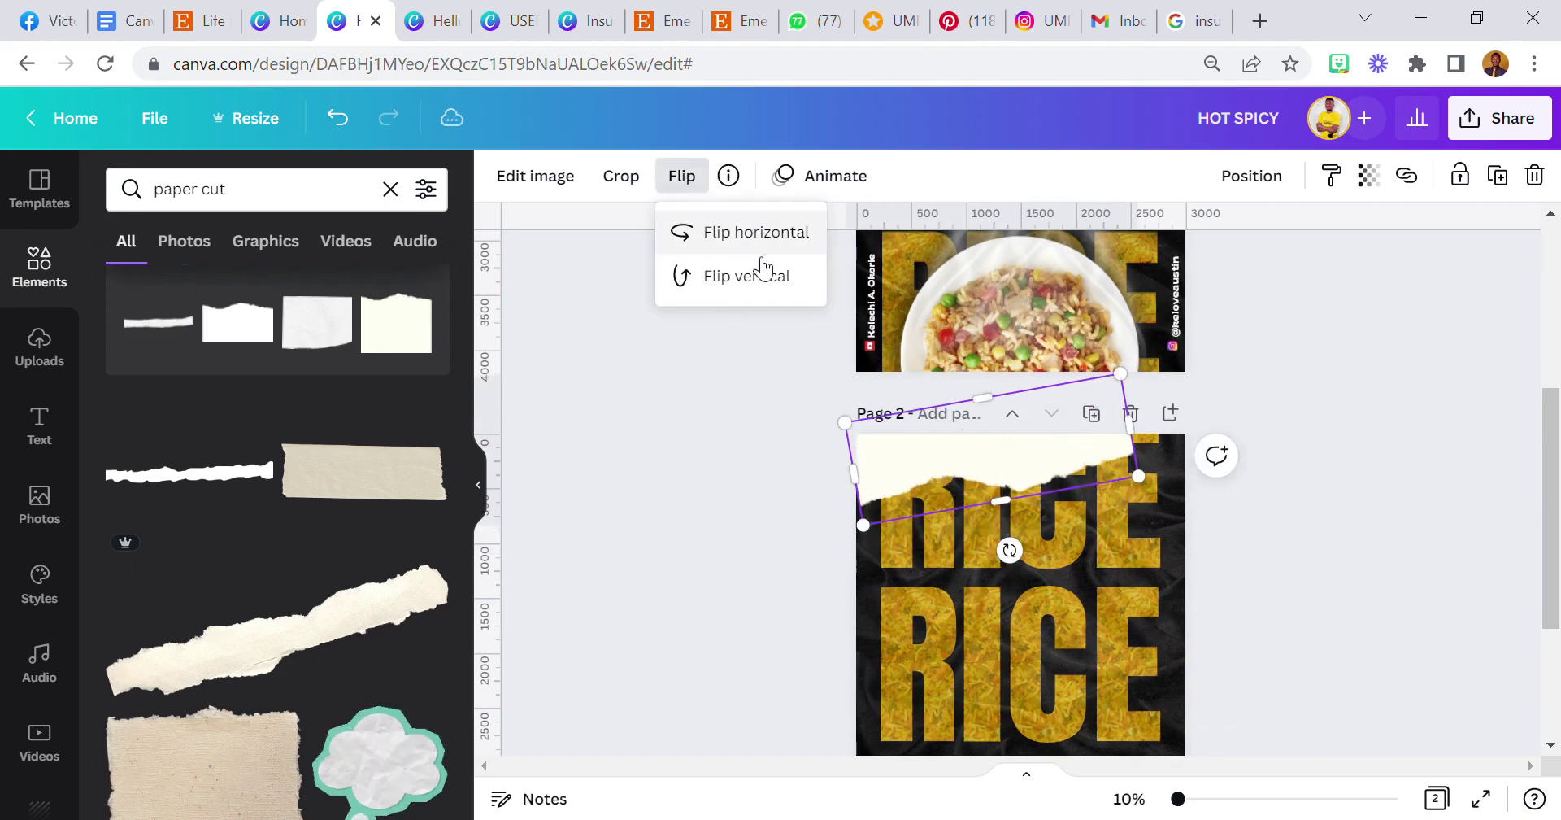
{"action": "scroll", "coordinate": [849, 437], "scroll_direction": "up", "scroll_amount": 1}
{"action": "scroll", "coordinate": [838, 423], "scroll_direction": "up", "scroll_amount": 3}
{"action": "scroll", "coordinate": [838, 423], "scroll_direction": "down", "scroll_amount": 4}
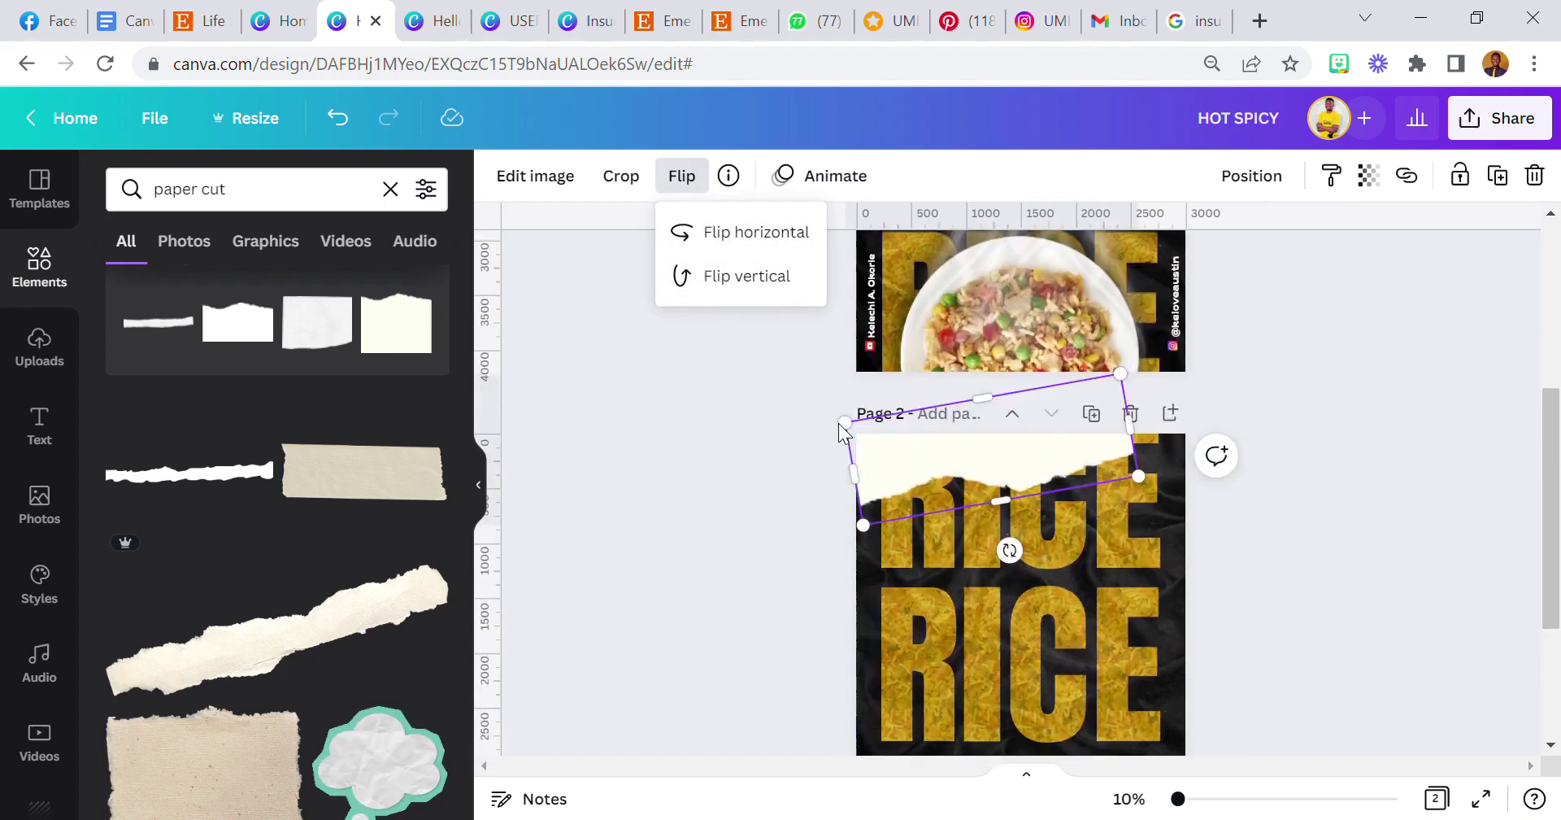
{"action": "left_click", "coordinate": [755, 278]}
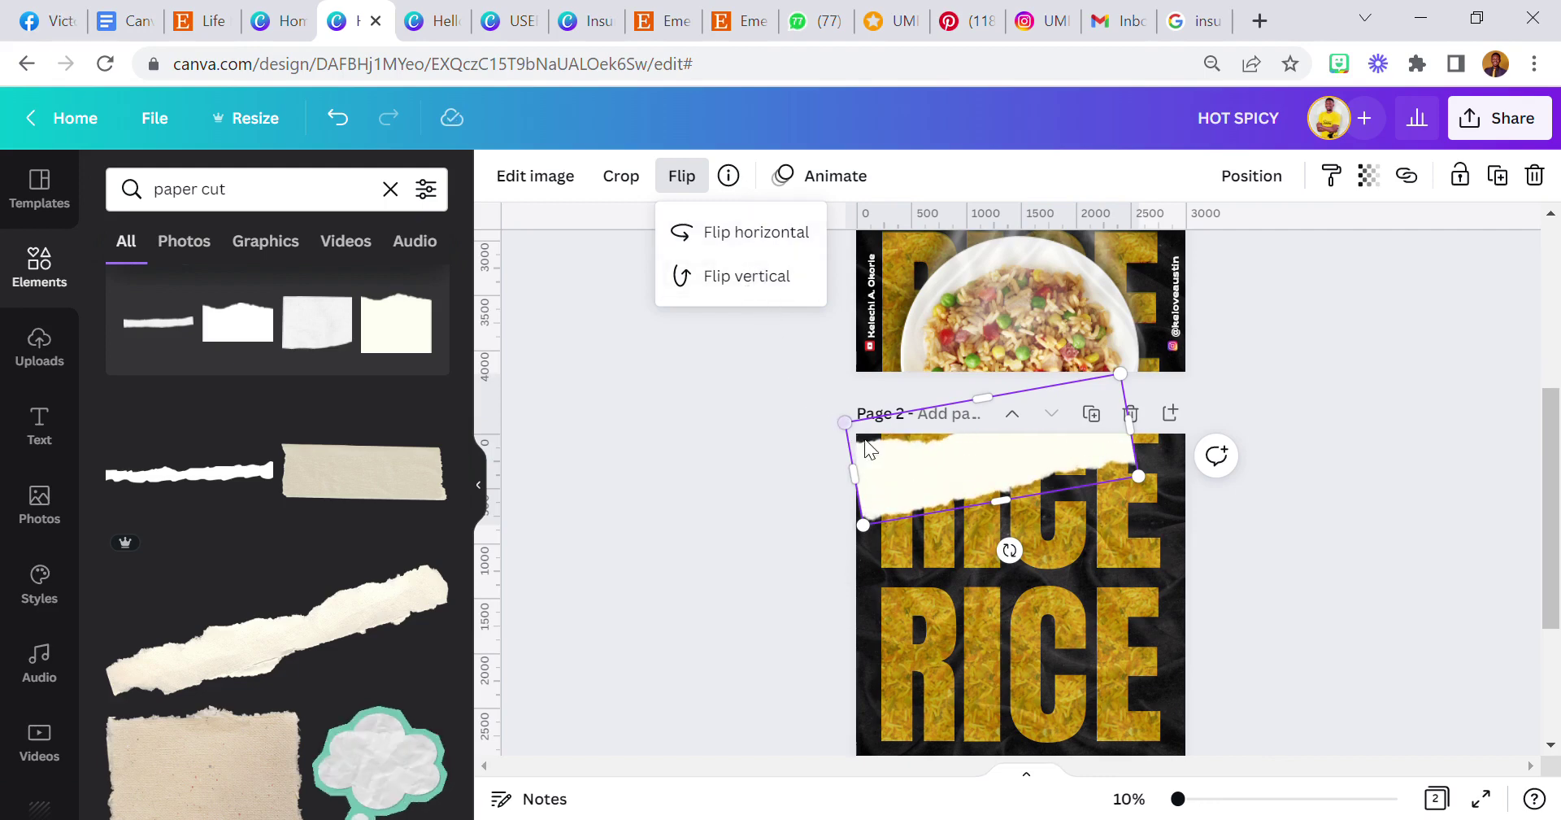
{"action": "scroll", "coordinate": [877, 440], "scroll_direction": "up", "scroll_amount": 3}
{"action": "scroll", "coordinate": [880, 442], "scroll_direction": "up", "scroll_amount": 1}
{"action": "scroll", "coordinate": [880, 442], "scroll_direction": "down", "scroll_amount": 4}
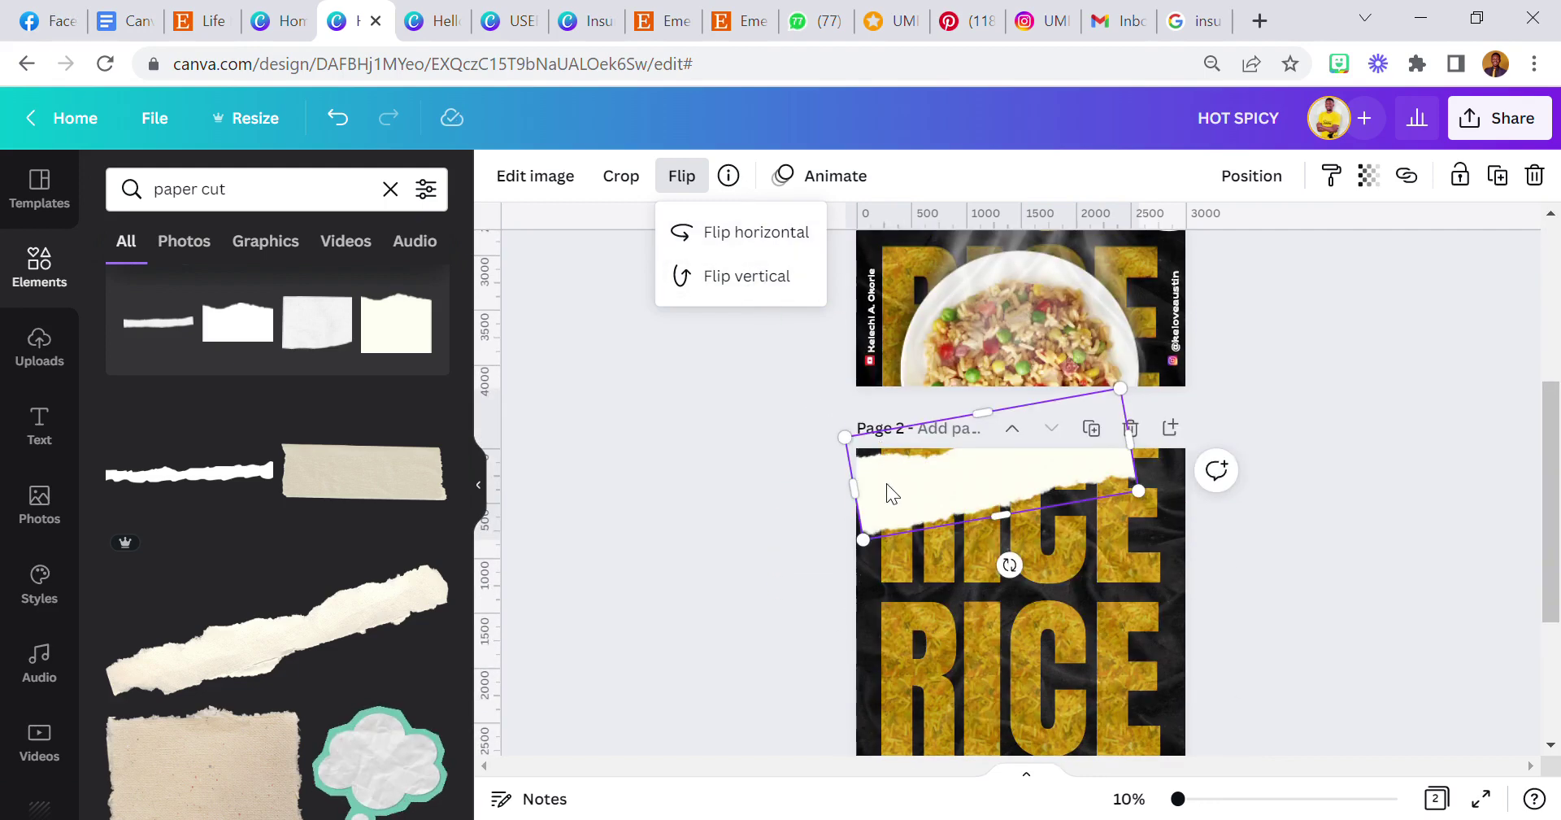
- Flip the torn paper strip on page 2 horizontally and reduce its counterclockwise tilt slightly
{"action": "left_click", "coordinate": [781, 231]}
{"action": "left_click", "coordinate": [781, 232]}
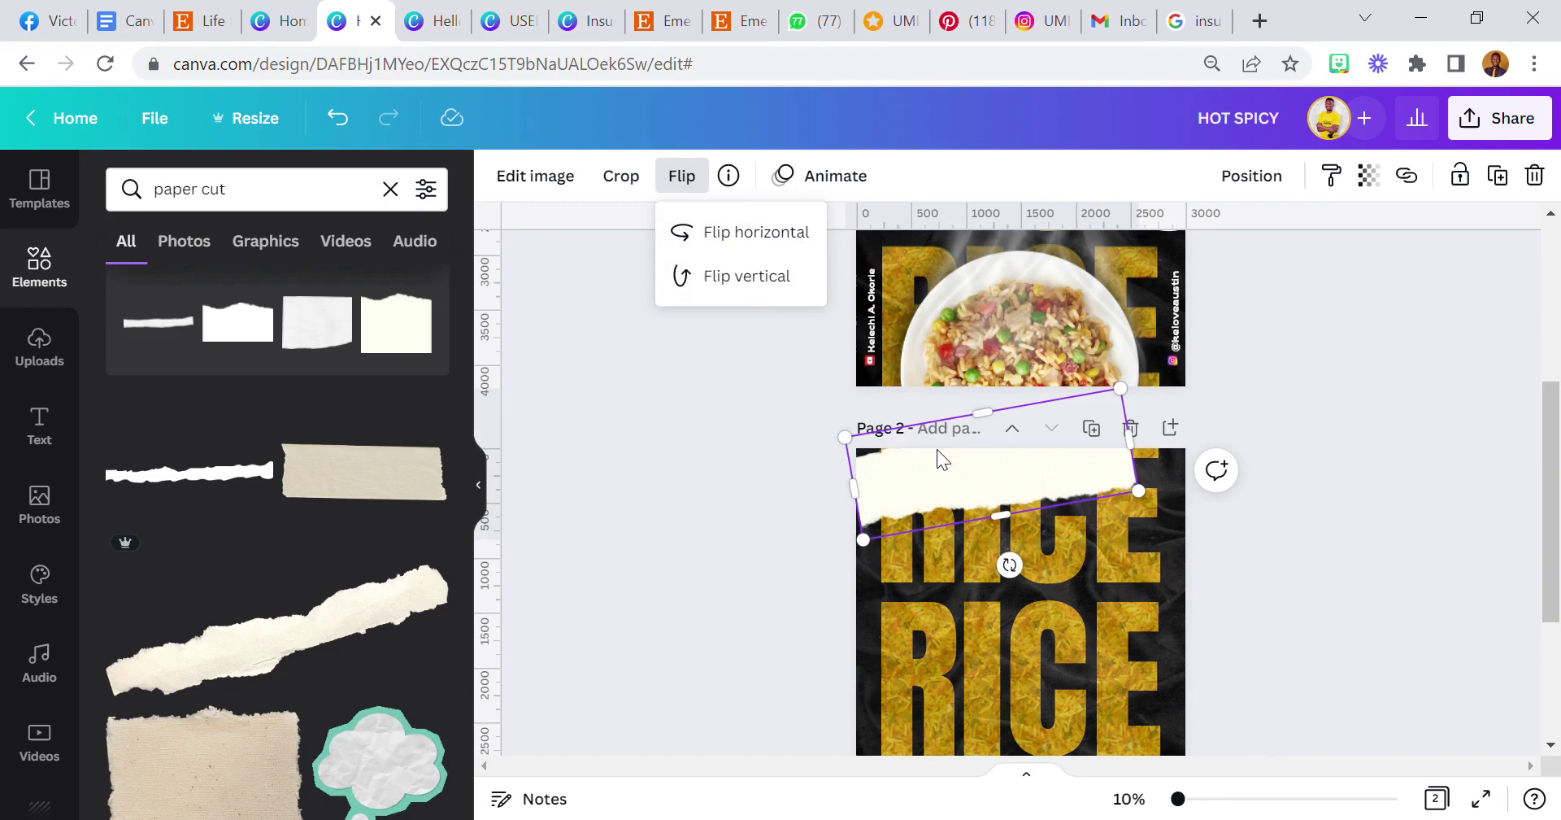
{"action": "left_click", "coordinate": [1018, 573]}
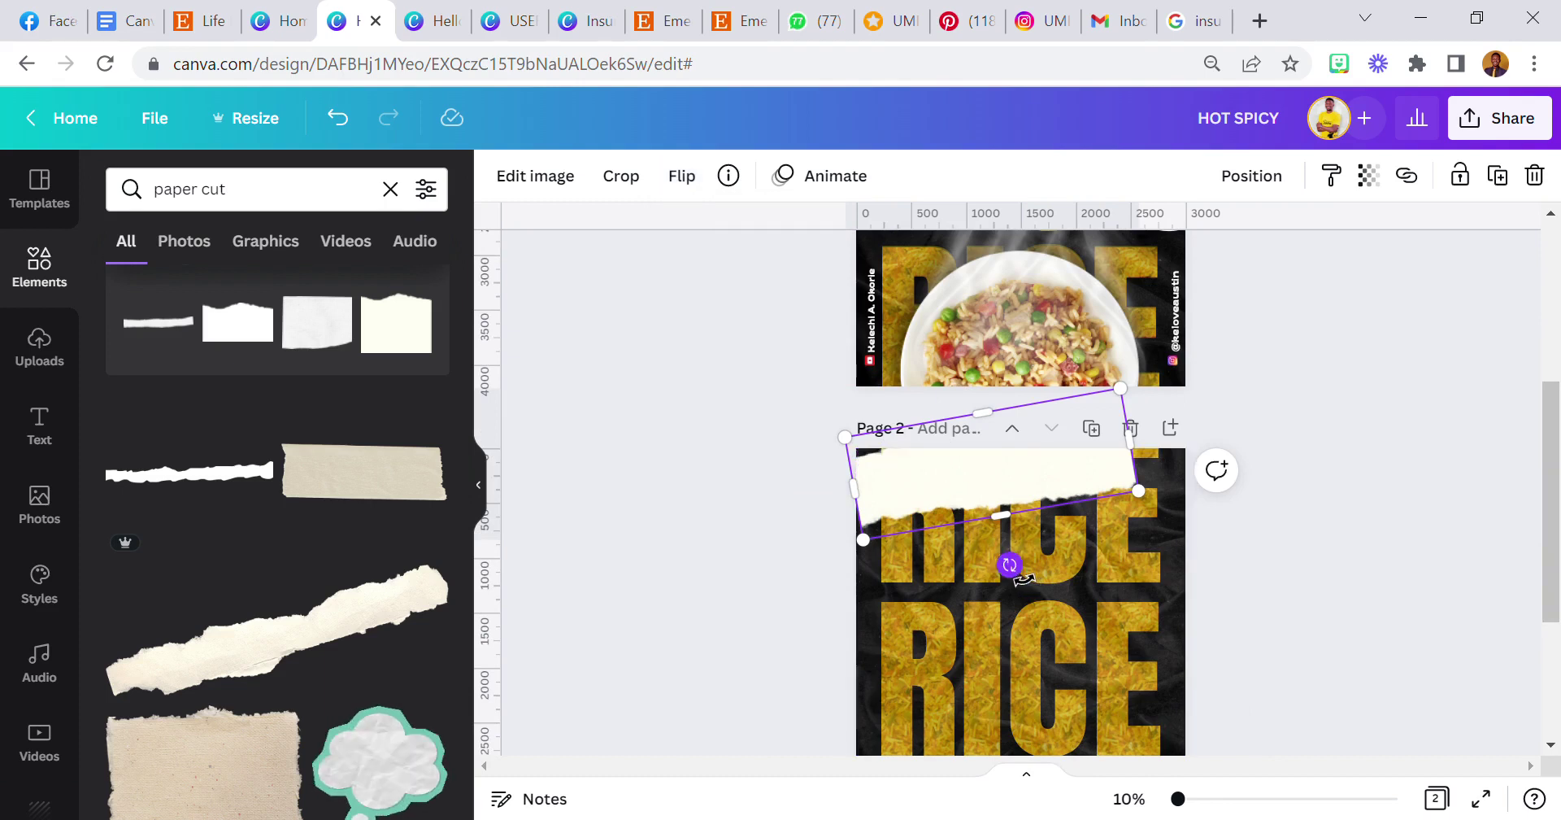
{"action": "left_click", "coordinate": [812, 519]}
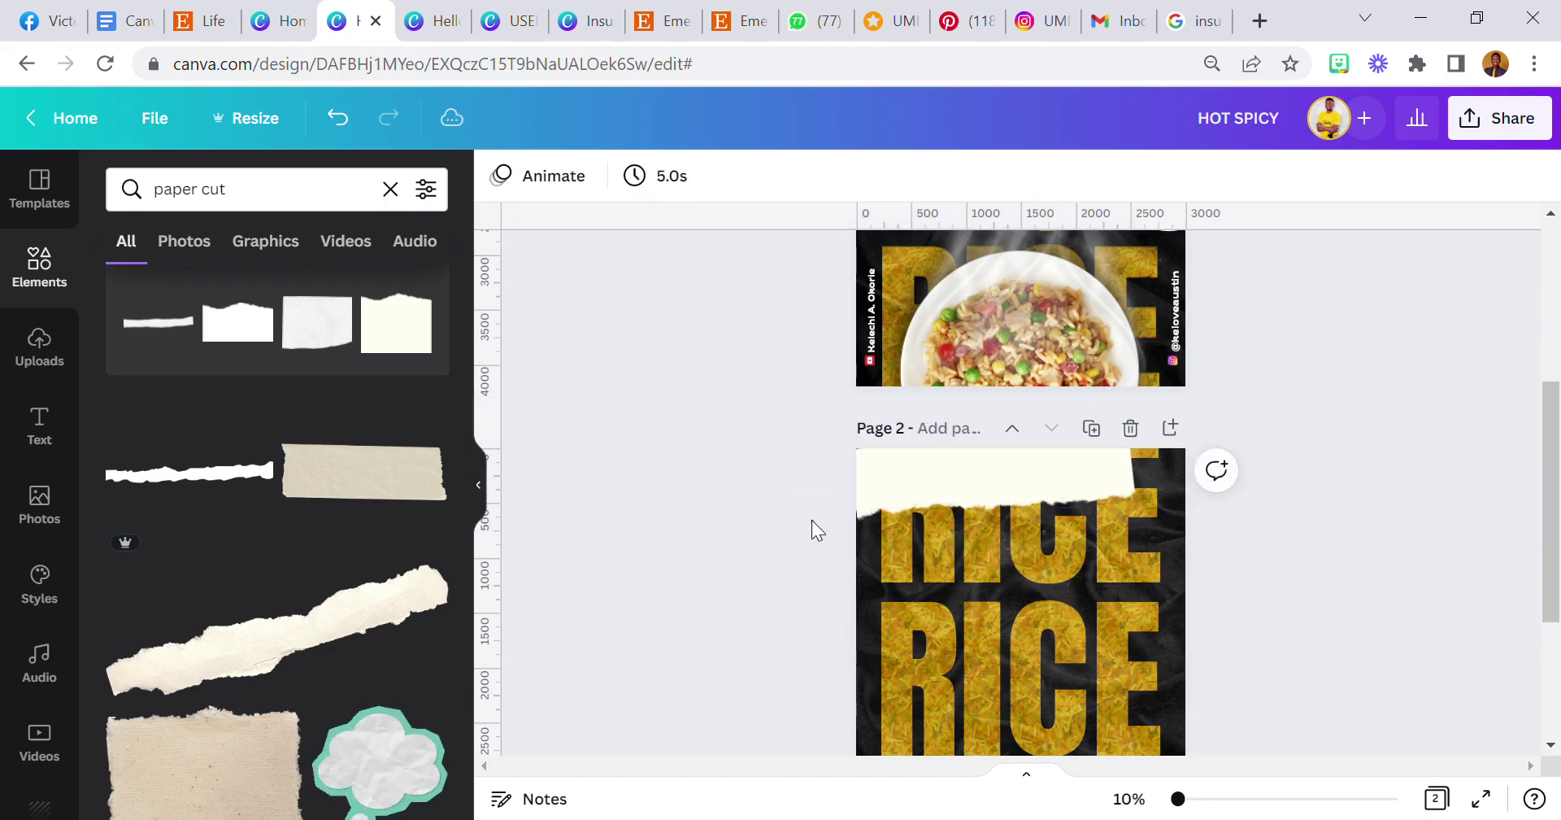
- Enlarge the torn paper strip slightly from its lower-left corner beyond page 2's left edge and check the layout
{"action": "scroll", "coordinate": [810, 520], "scroll_direction": "down", "scroll_amount": 2}
{"action": "left_click", "coordinate": [974, 348]}
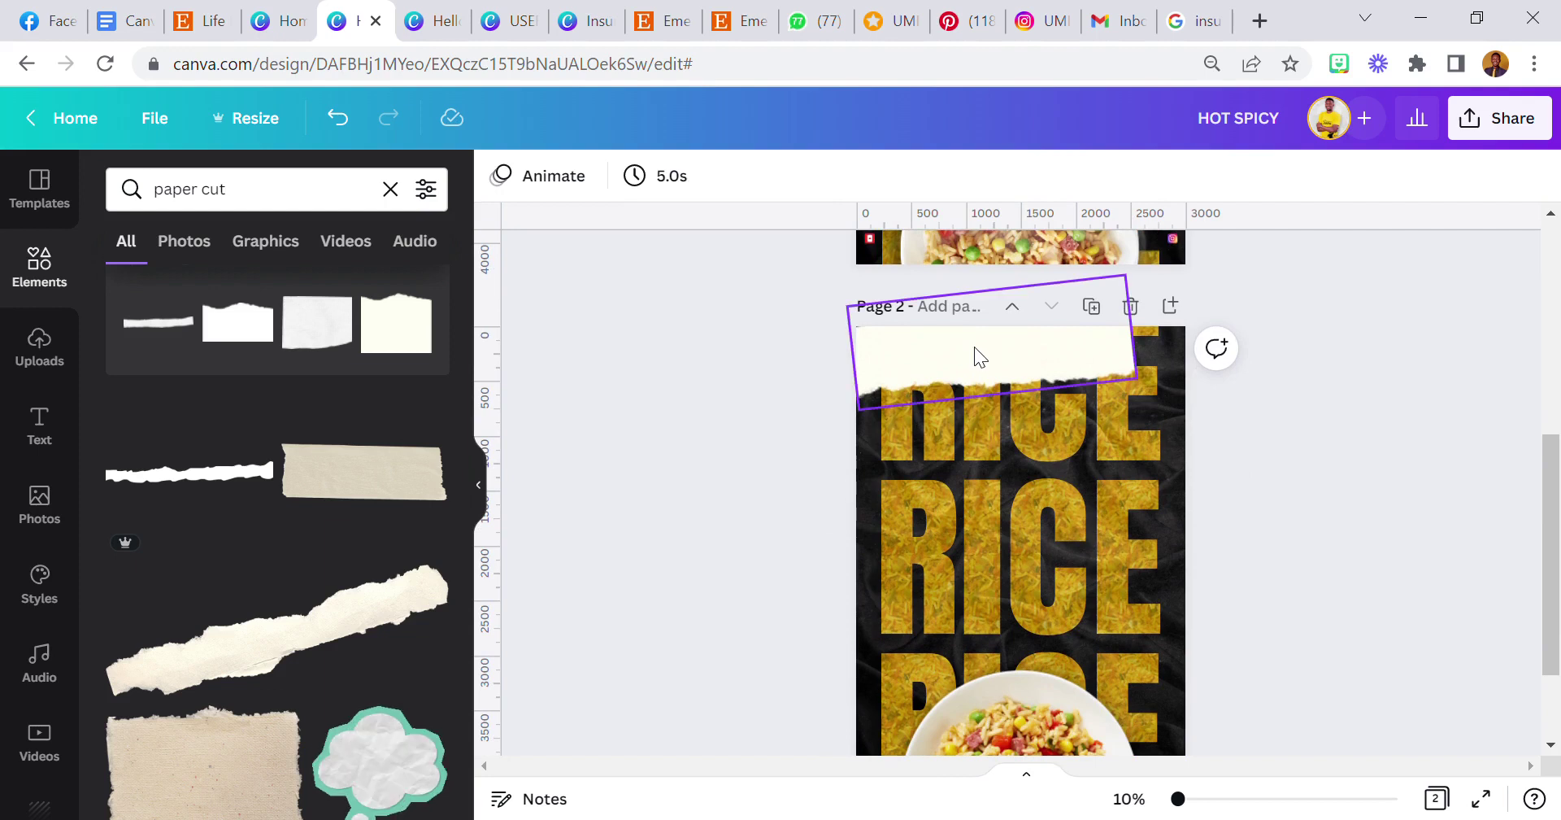
{"action": "left_click", "coordinate": [769, 397]}
{"action": "left_click", "coordinate": [862, 409]}
{"action": "mouse_move", "coordinate": [862, 409]}
{"action": "left_mouse_down"}
{"action": "mouse_move", "coordinate": [849, 402]}
{"action": "mouse_move", "coordinate": [856, 415]}
{"action": "left_mouse_up"}
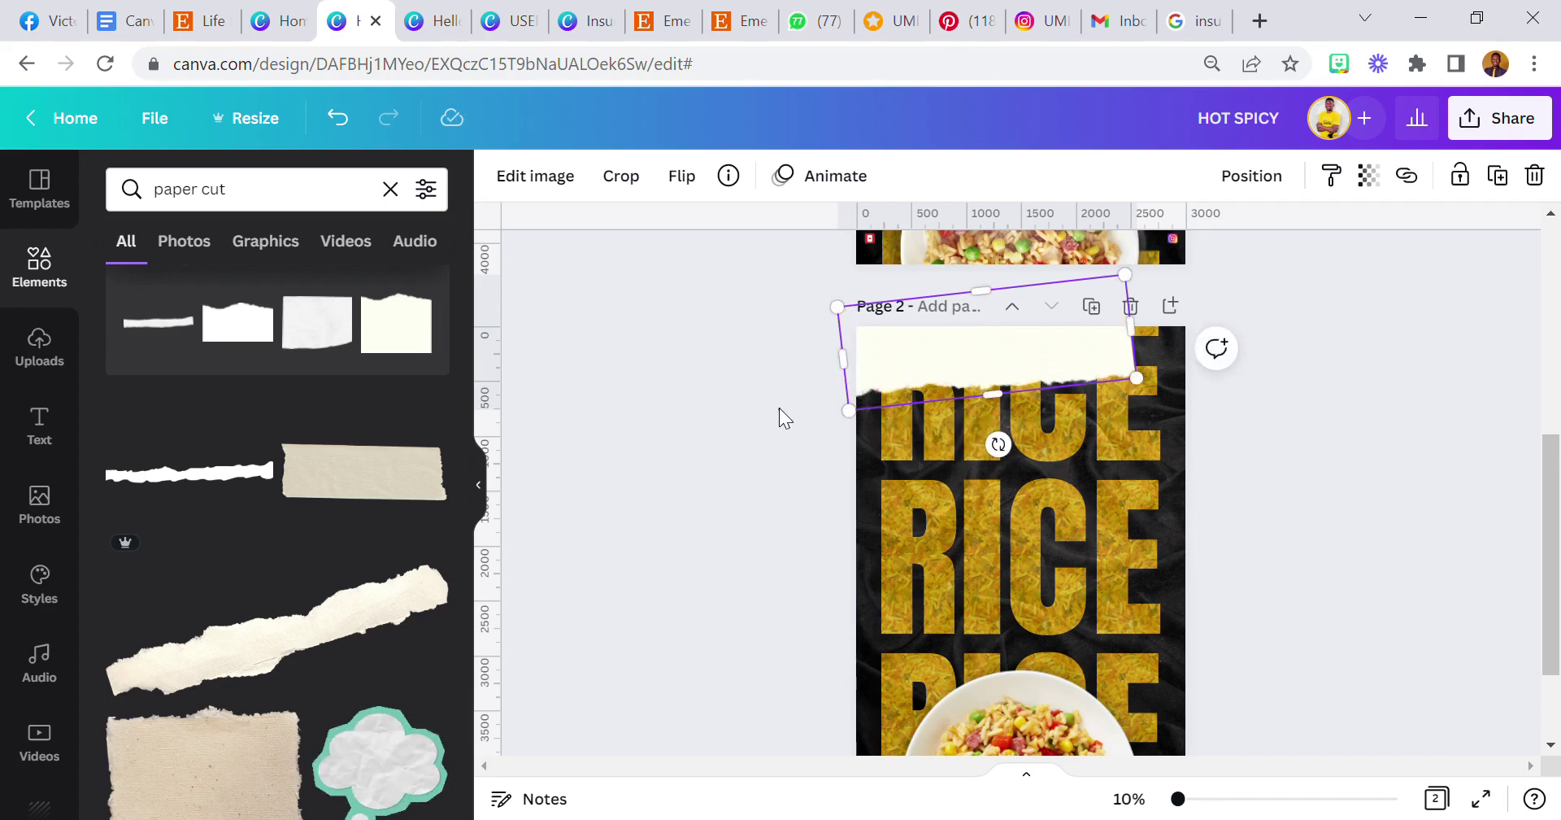
{"action": "left_click", "coordinate": [779, 407]}
{"action": "scroll", "coordinate": [793, 398], "scroll_direction": "up", "scroll_amount": 5}
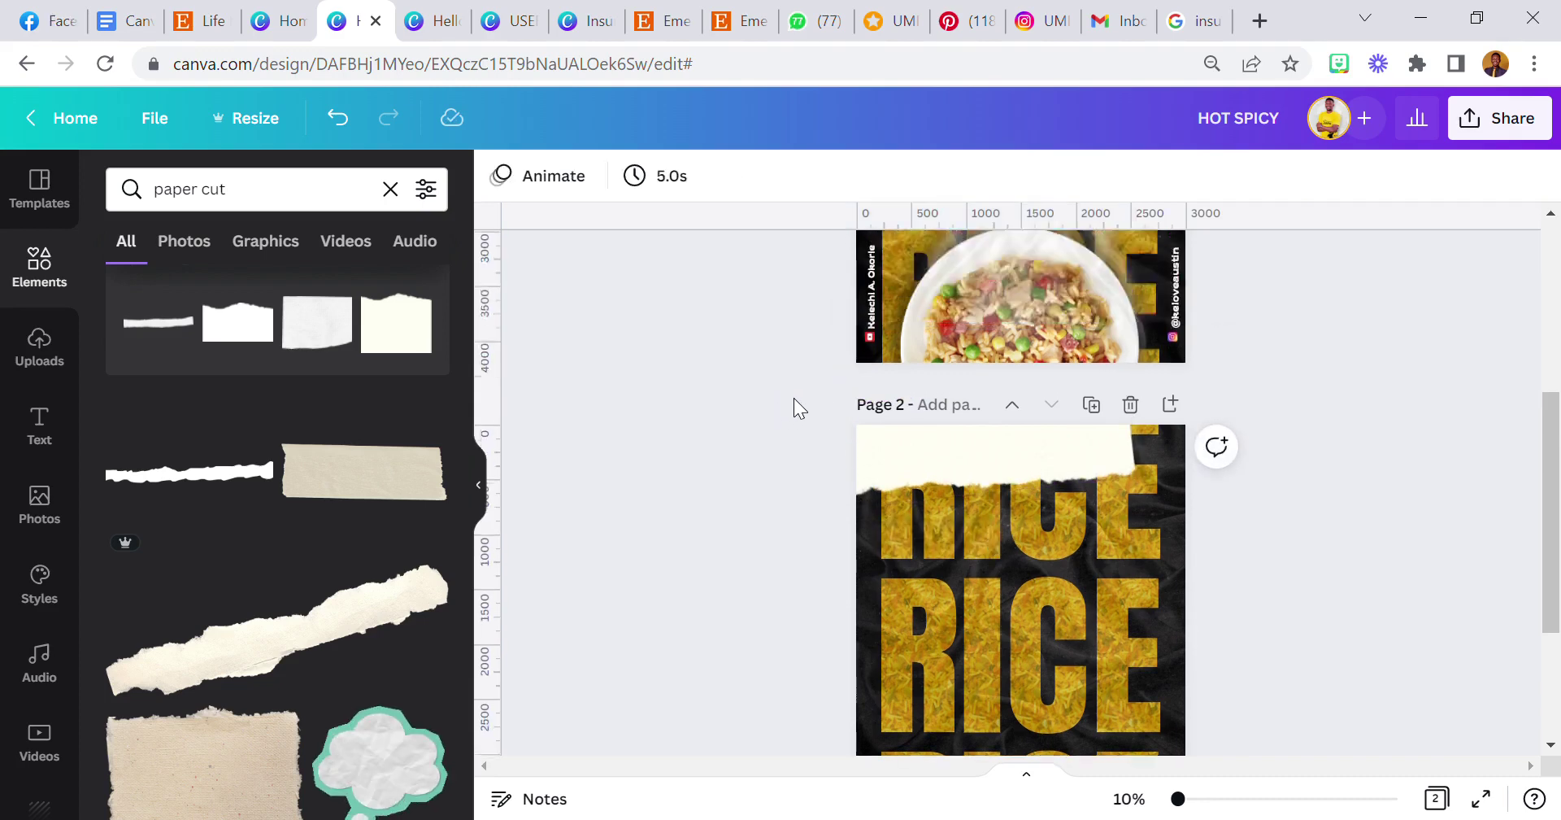
{"action": "scroll", "coordinate": [794, 398], "scroll_direction": "down", "scroll_amount": 2}
{"action": "scroll", "coordinate": [794, 398], "scroll_direction": "down", "scroll_amount": 5}
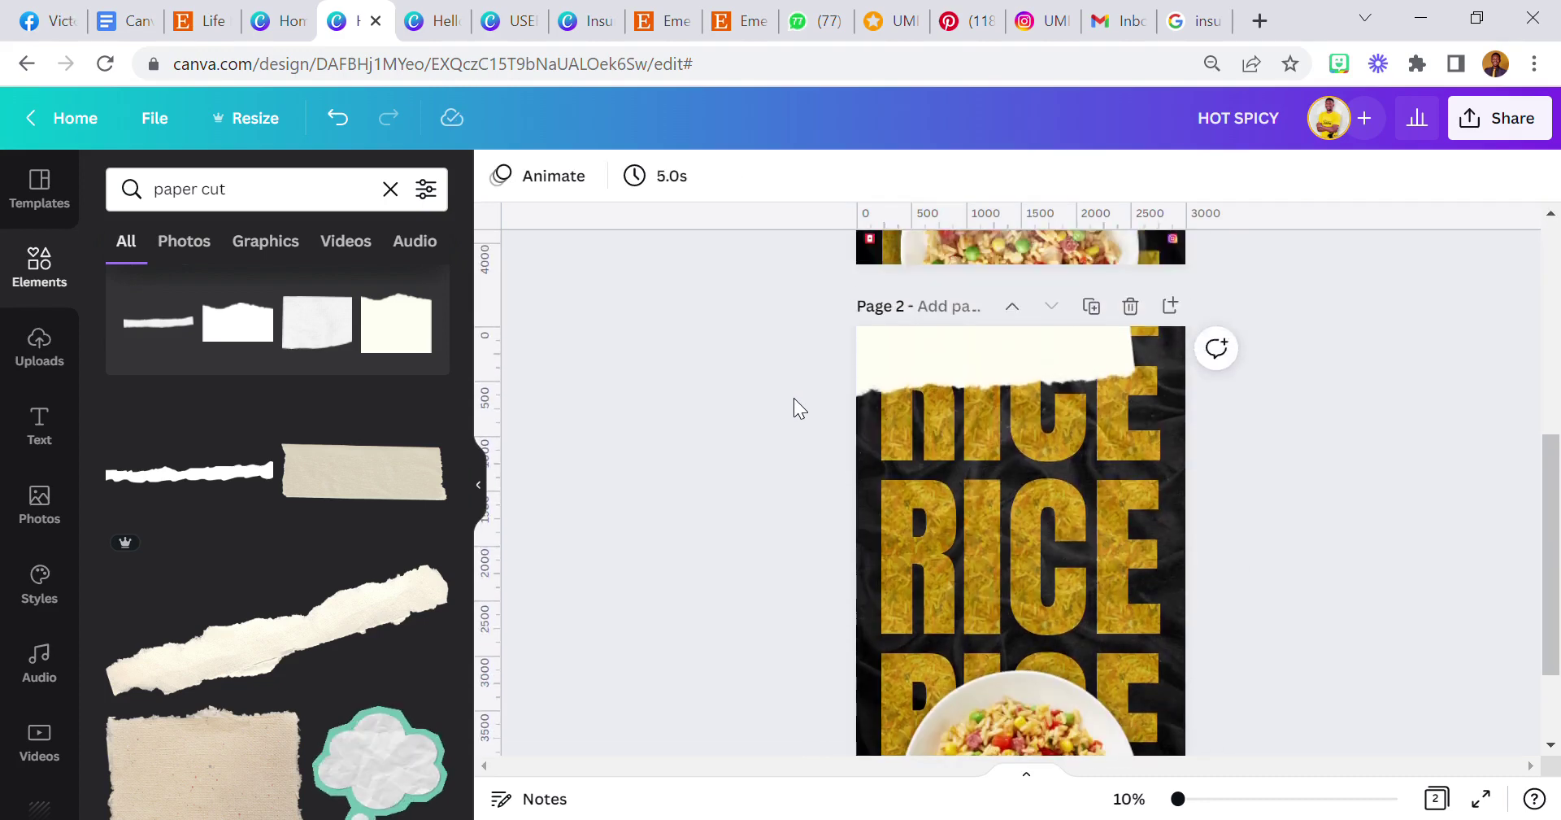
- Add a third page with a light grey background and place the cream torn paper strip on it
{"action": "left_click", "coordinate": [1170, 306]}
{"action": "scroll", "coordinate": [1125, 351], "scroll_direction": "up", "scroll_amount": 3}
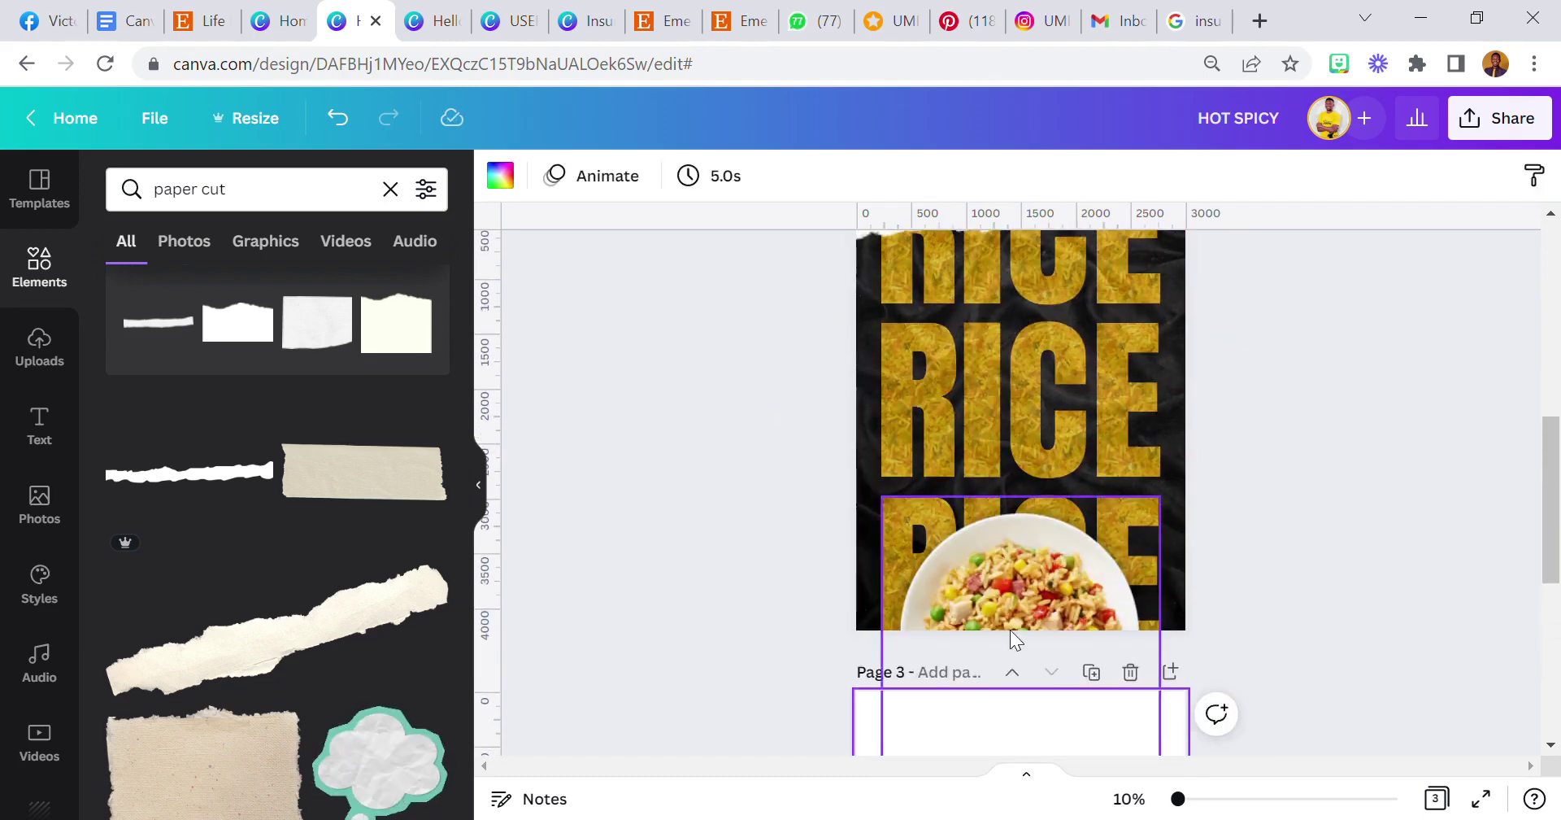
{"action": "scroll", "coordinate": [1010, 630], "scroll_direction": "down", "scroll_amount": 2}
{"action": "left_click", "coordinate": [207, 421]}
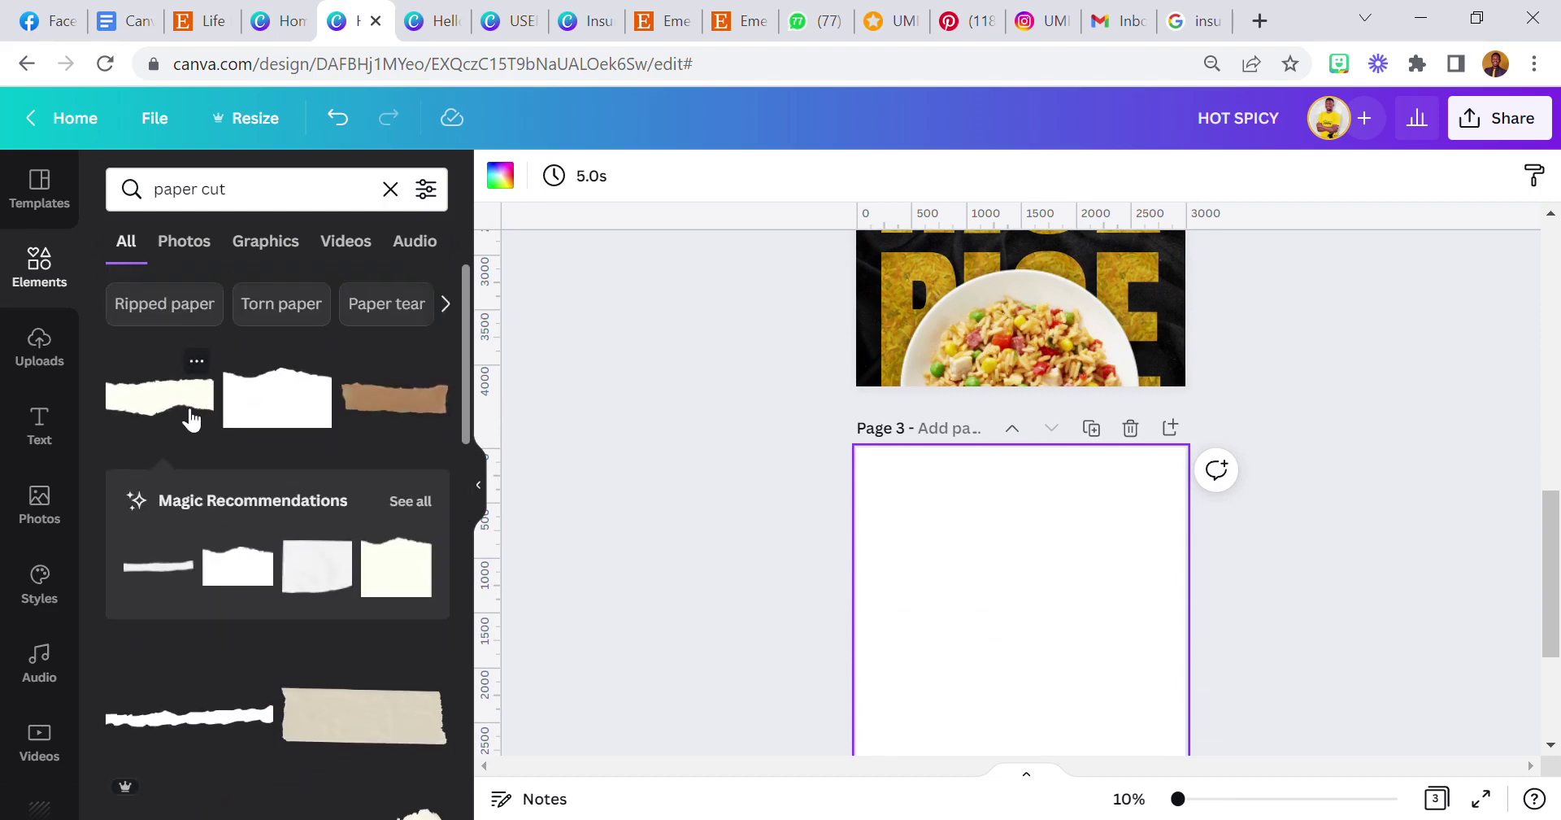
{"action": "left_click", "coordinate": [972, 572]}
{"action": "left_click", "coordinate": [503, 177]}
{"action": "left_click", "coordinate": [368, 291]}
{"action": "scroll", "coordinate": [878, 532], "scroll_direction": "down", "scroll_amount": 1}
{"action": "left_click", "coordinate": [969, 522]}
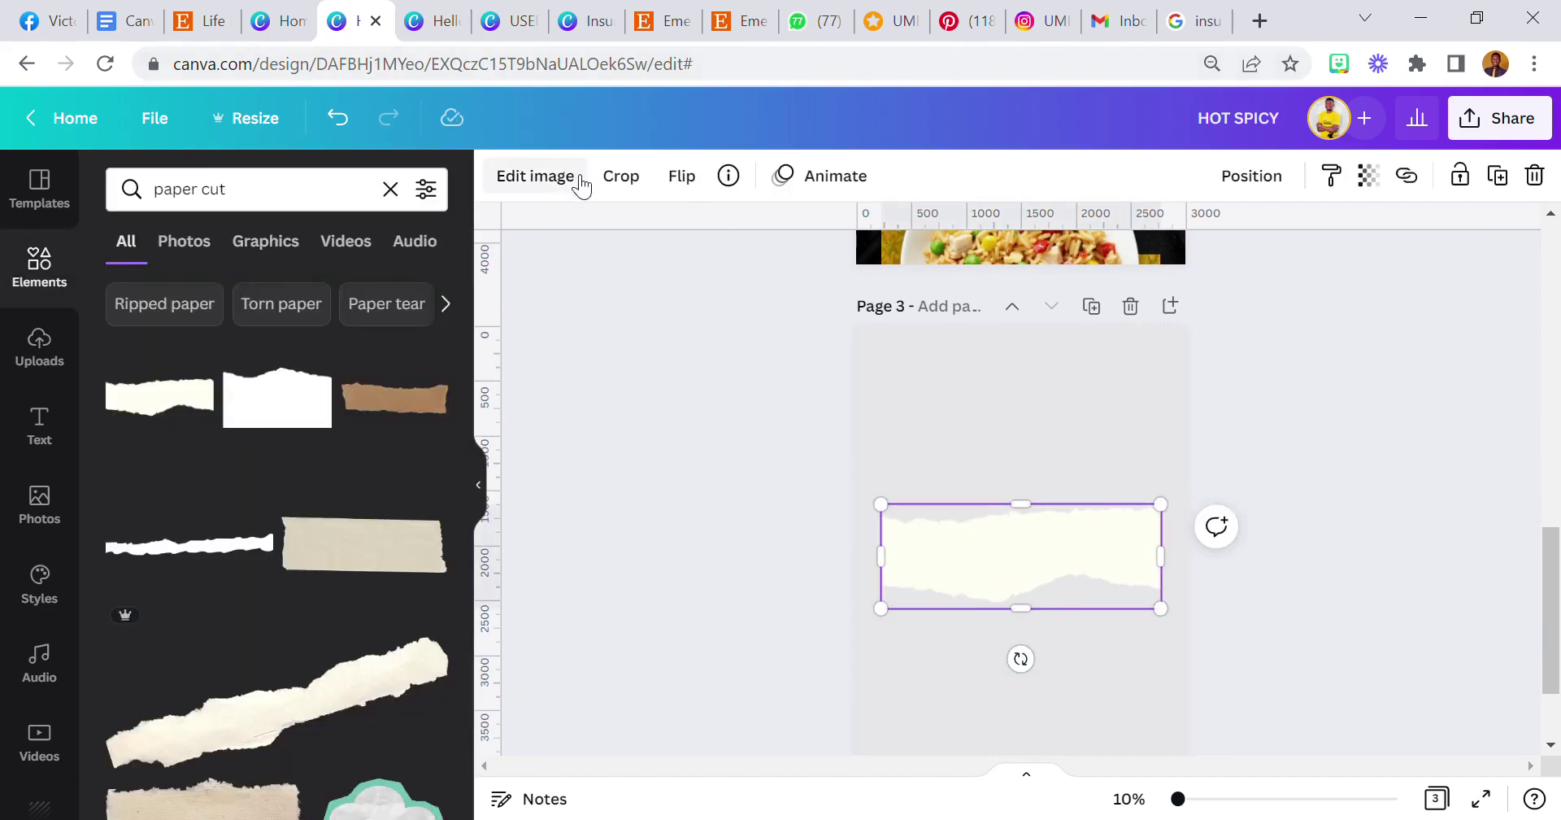
- Apply the Street filter at intensity 100 to the torn paper strip on page 3
{"action": "left_click", "coordinate": [509, 176]}
{"action": "scroll", "coordinate": [317, 374], "scroll_direction": "down", "scroll_amount": 2}
{"action": "scroll", "coordinate": [279, 363], "scroll_direction": "up", "scroll_amount": 1}
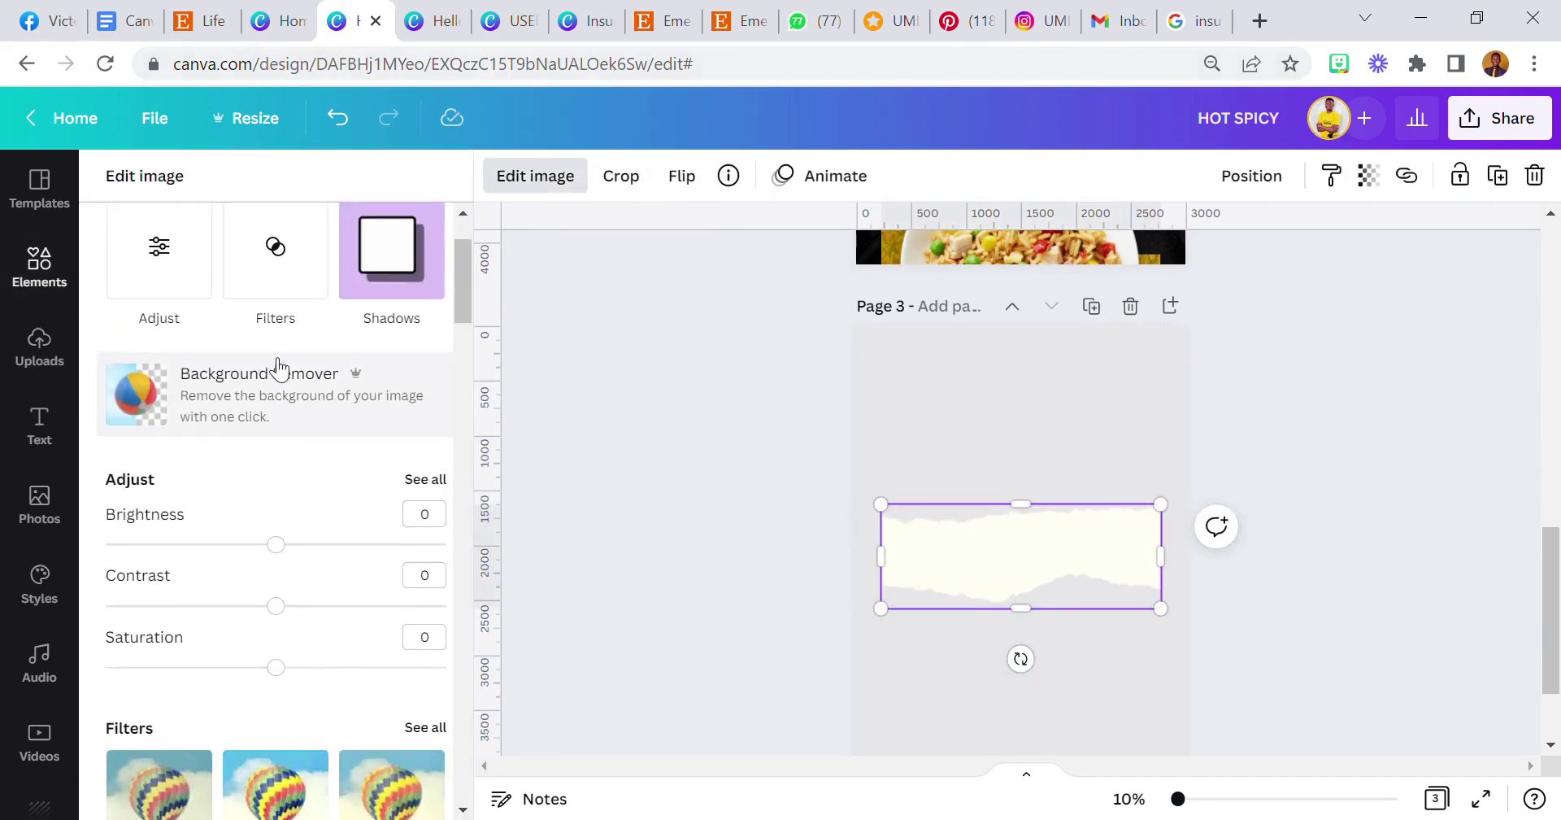
{"action": "left_click", "coordinate": [277, 264]}
{"action": "scroll", "coordinate": [329, 447], "scroll_direction": "down", "scroll_amount": 5}
{"action": "left_click", "coordinate": [312, 772]}
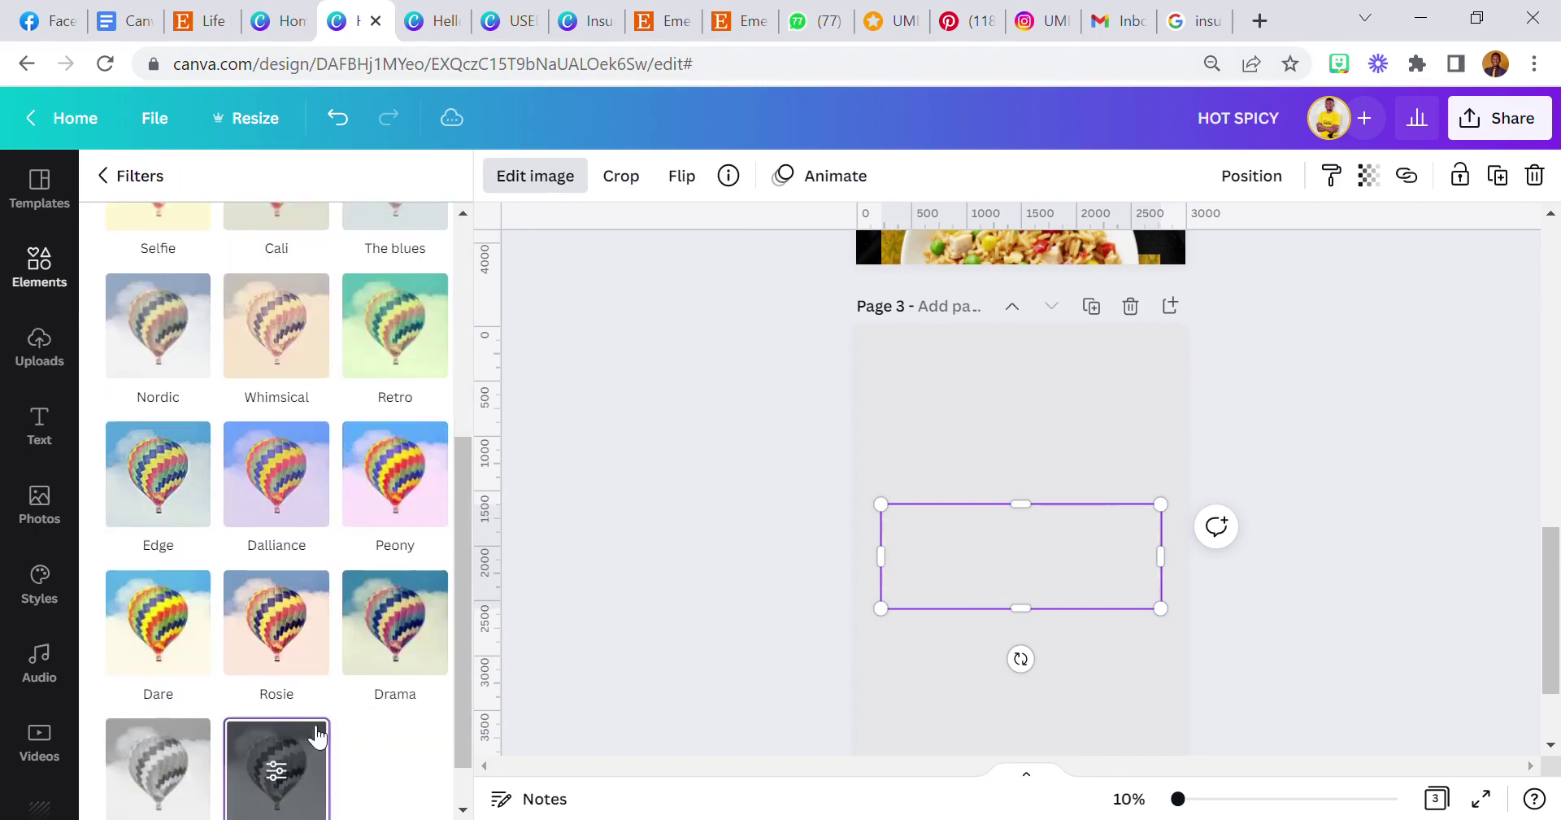
{"action": "scroll", "coordinate": [324, 614], "scroll_direction": "down", "scroll_amount": 1}
{"action": "left_click", "coordinate": [298, 679]}
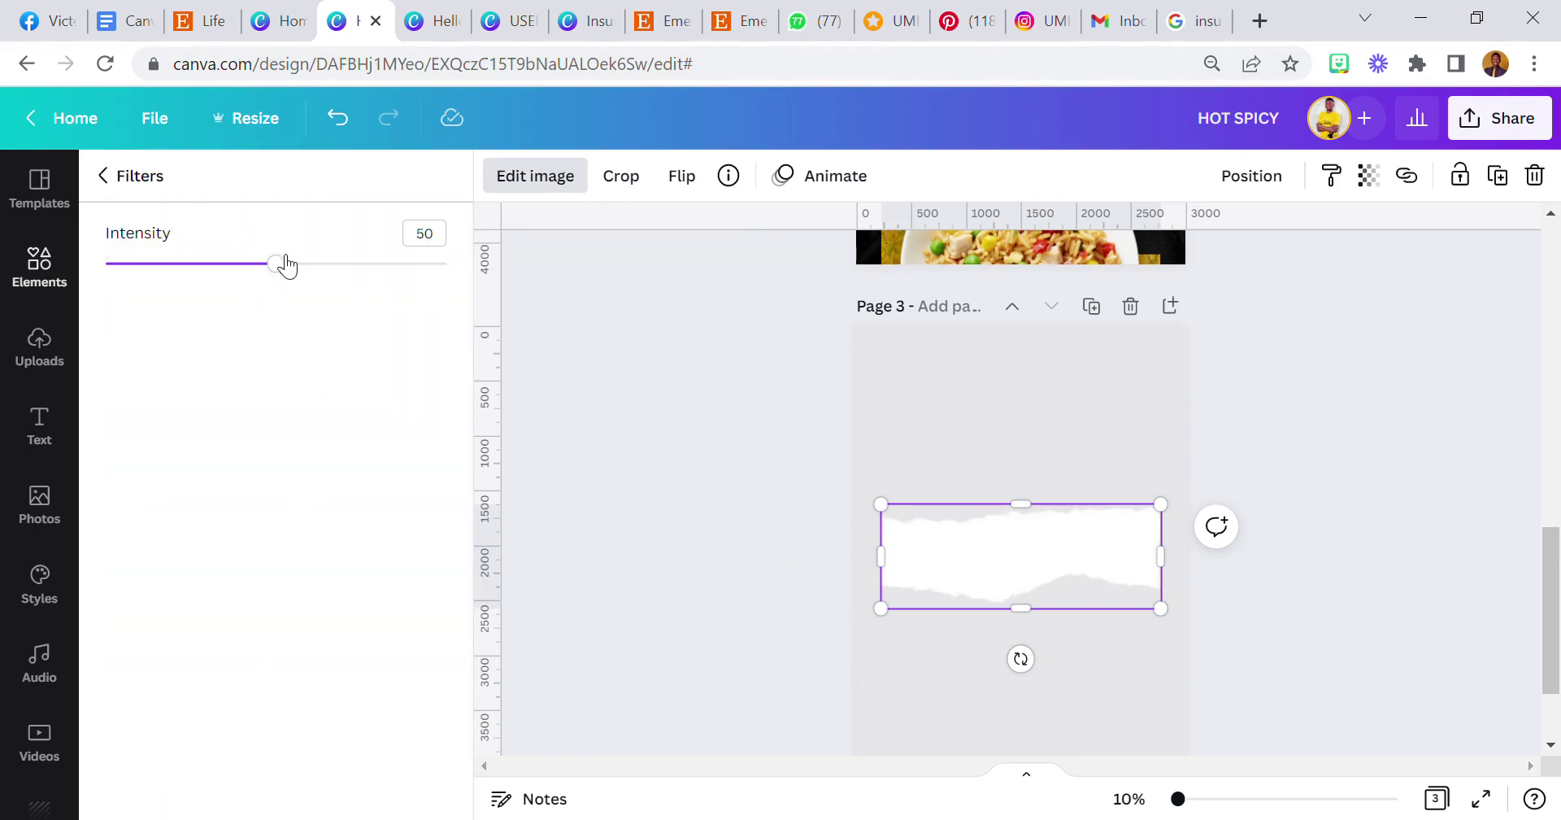
{"action": "left_click_drag", "start_coordinate": [317, 262], "coordinate": [522, 273]}
{"action": "left_click", "coordinate": [137, 186]}
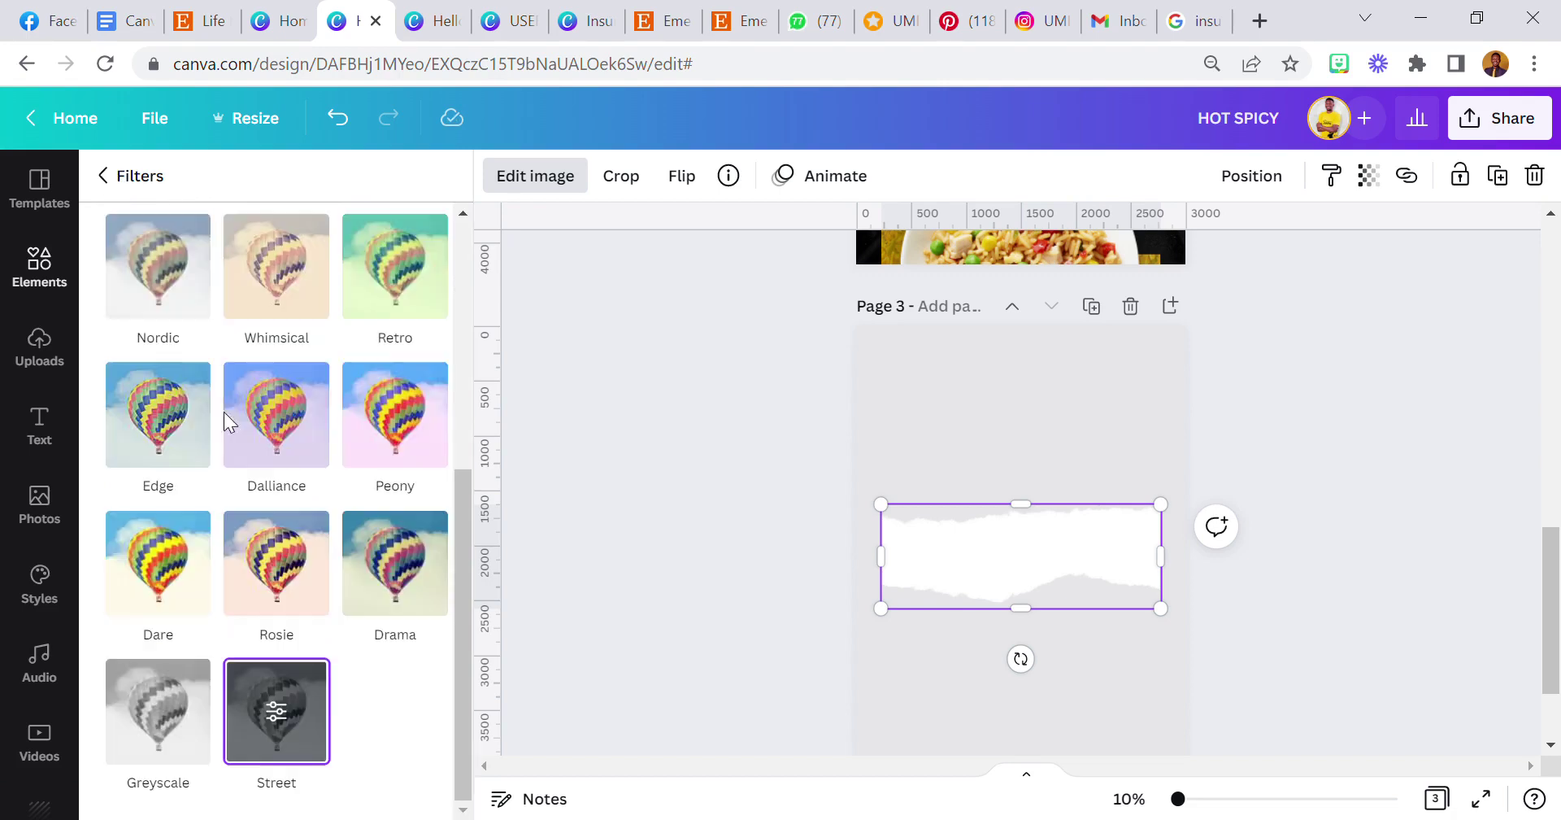
- Set the page 3 paper strip's brightness to -100 and its contrast to 100
{"action": "left_click", "coordinate": [124, 179]}
{"action": "scroll", "coordinate": [220, 498], "scroll_direction": "down", "scroll_amount": 2}
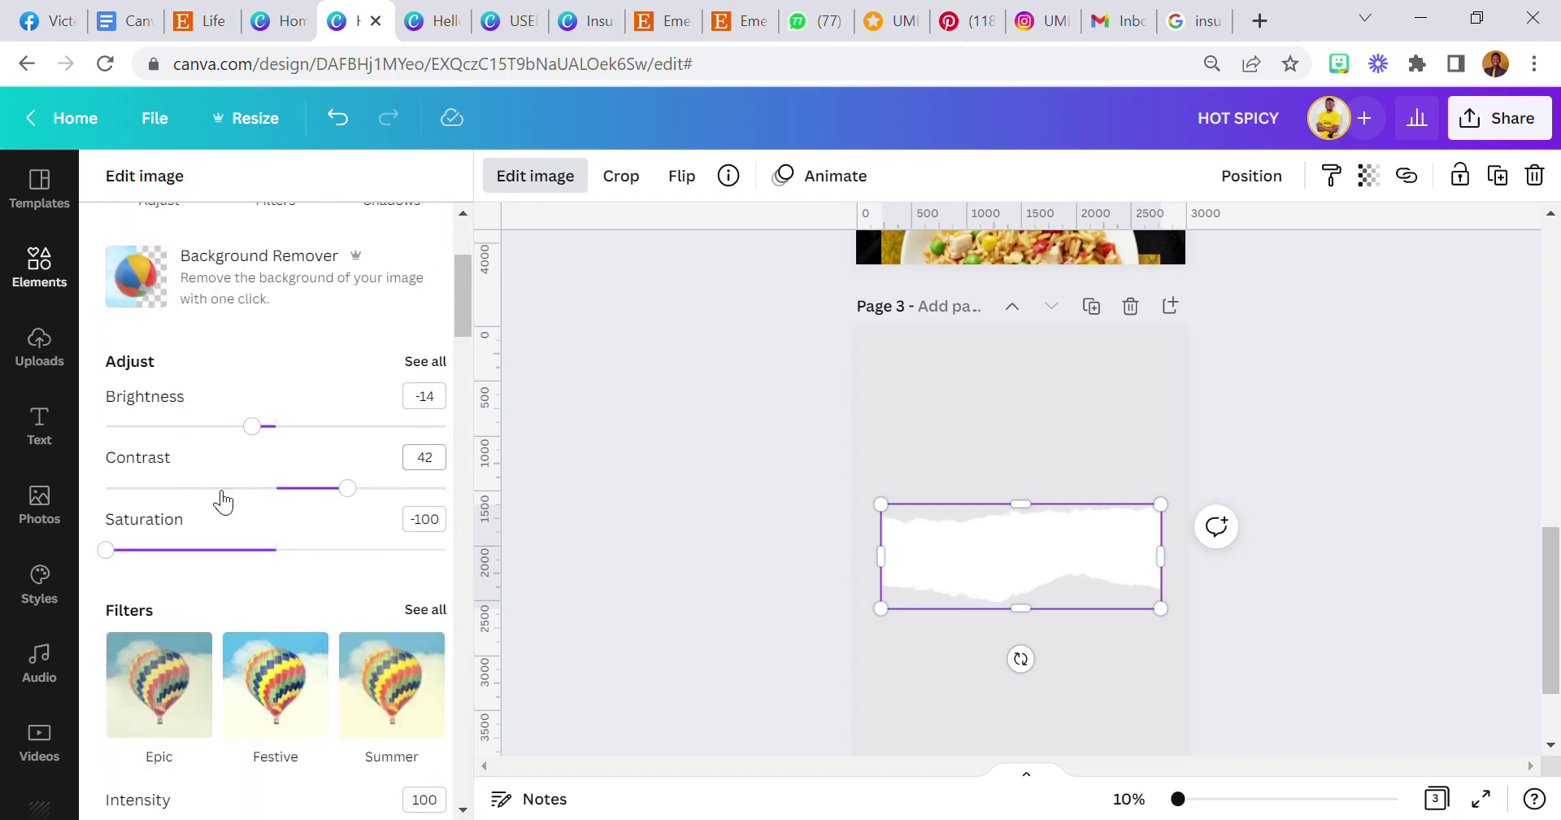
{"action": "left_click_drag", "start_coordinate": [253, 422], "coordinate": [85, 443]}
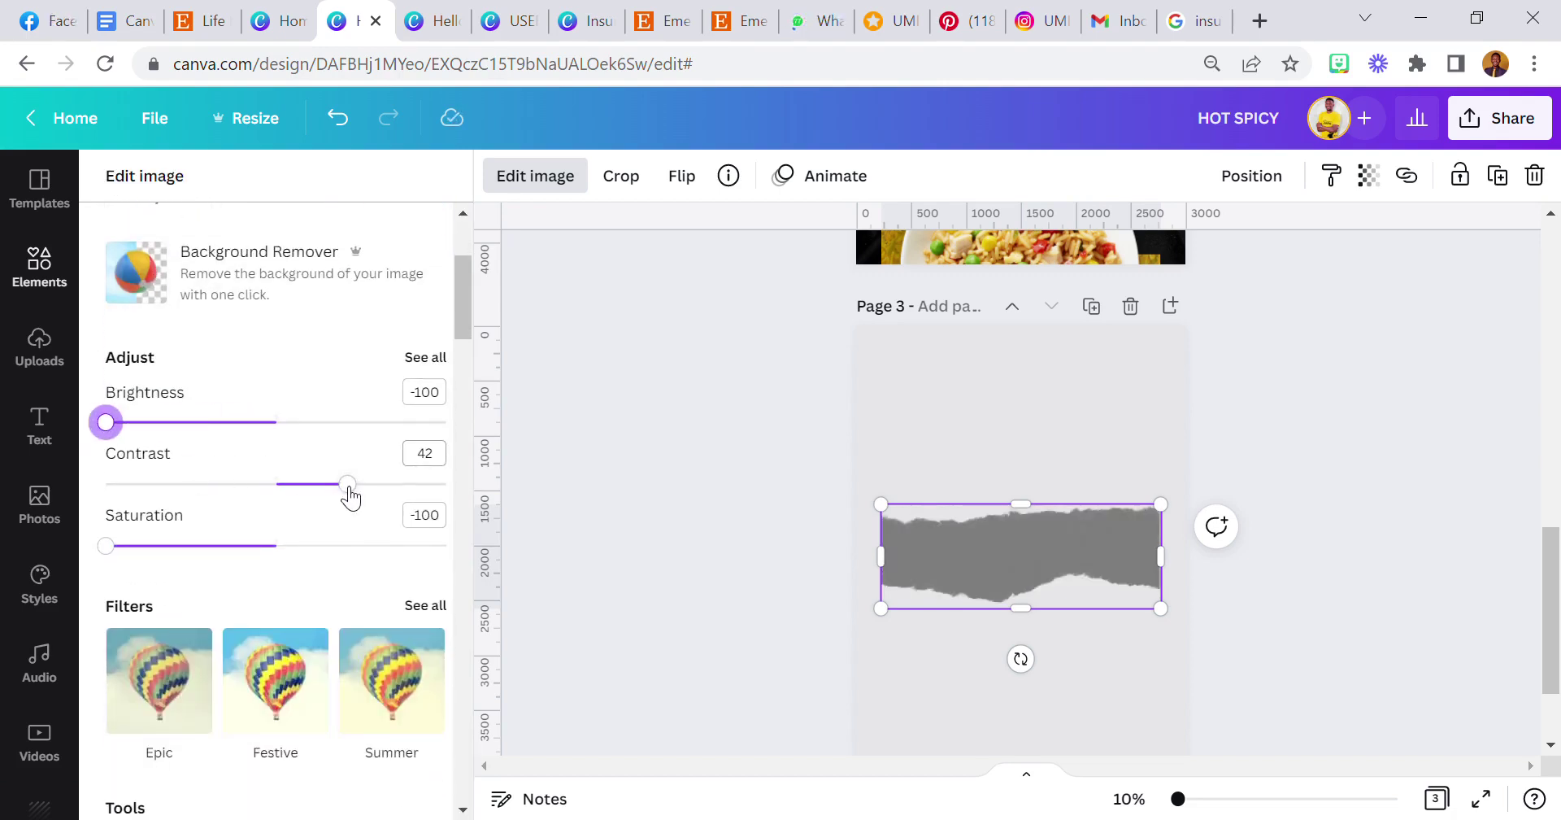
{"action": "left_click_drag", "start_coordinate": [347, 485], "coordinate": [538, 535]}
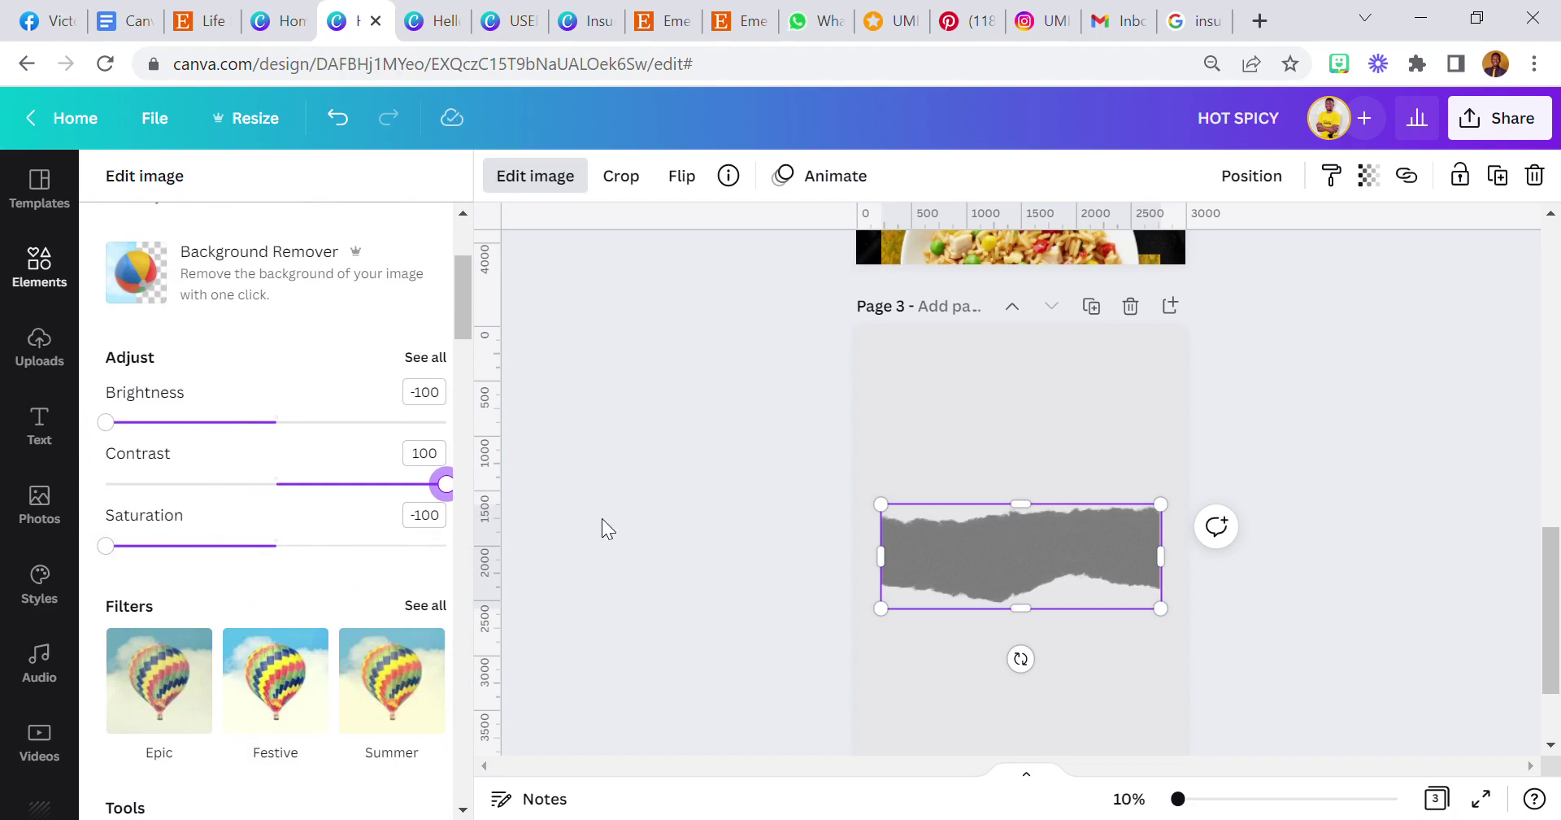
{"action": "left_click", "coordinate": [623, 524]}
- Check the darkened strip on page 3, open the uploaded images and delete page 3
{"action": "left_click", "coordinate": [984, 551]}
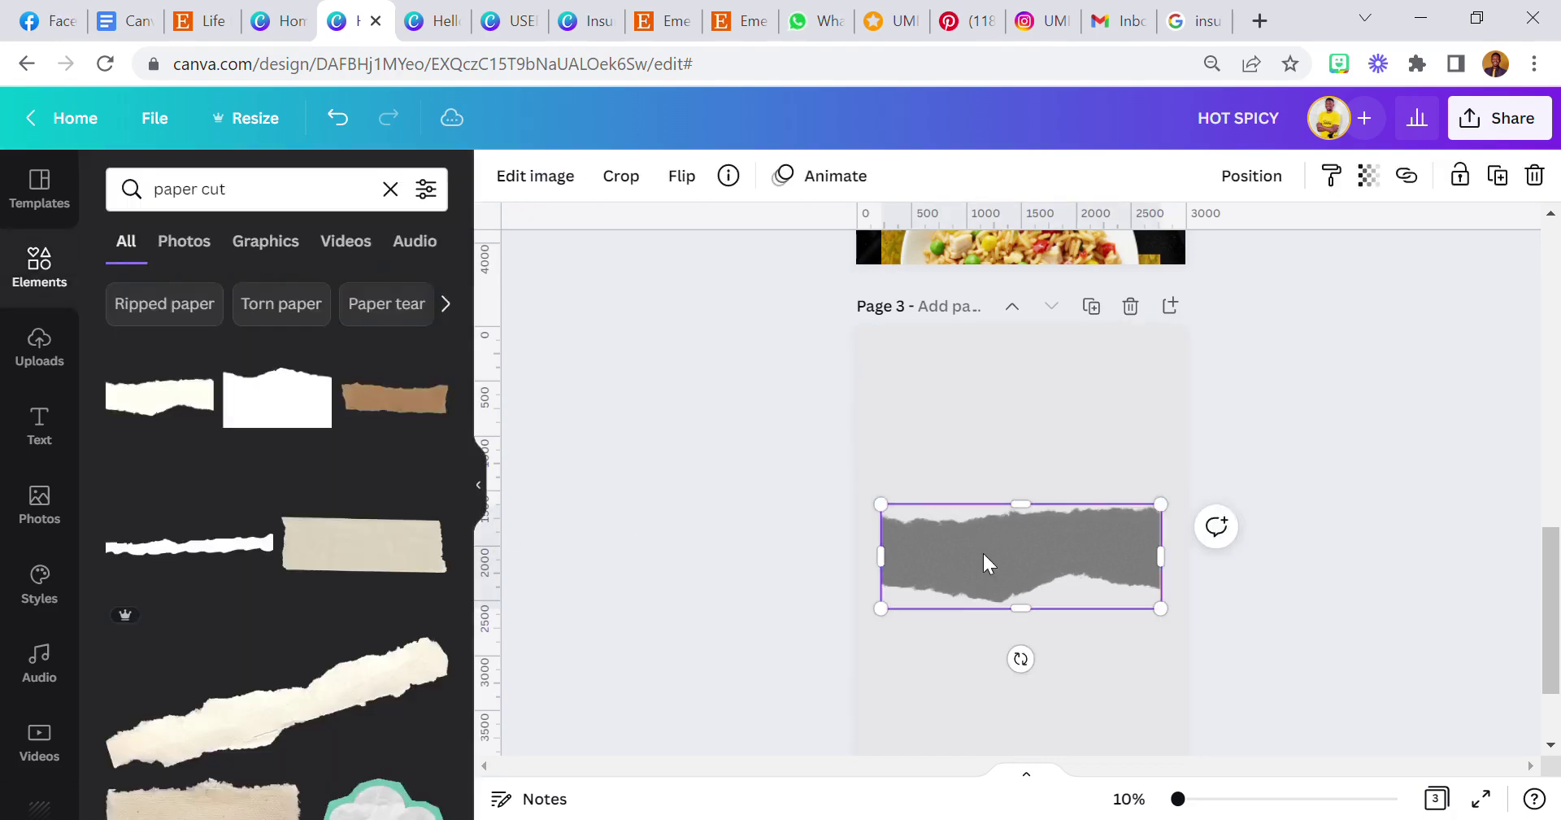
{"action": "left_click", "coordinate": [981, 453]}
{"action": "left_click", "coordinate": [976, 528]}
{"action": "left_click", "coordinate": [970, 416]}
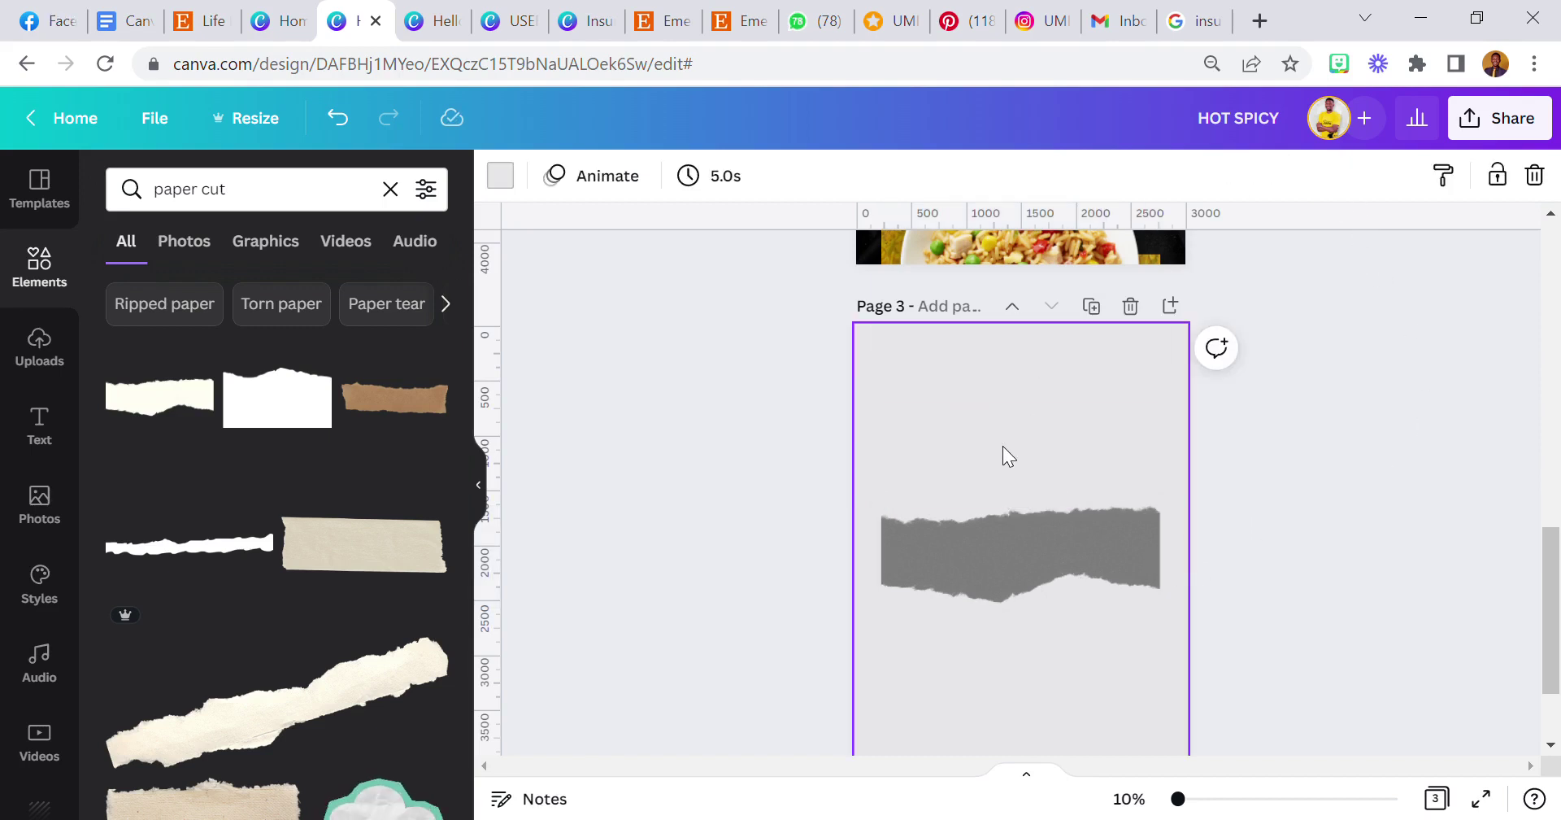
{"action": "left_click", "coordinate": [36, 357]}
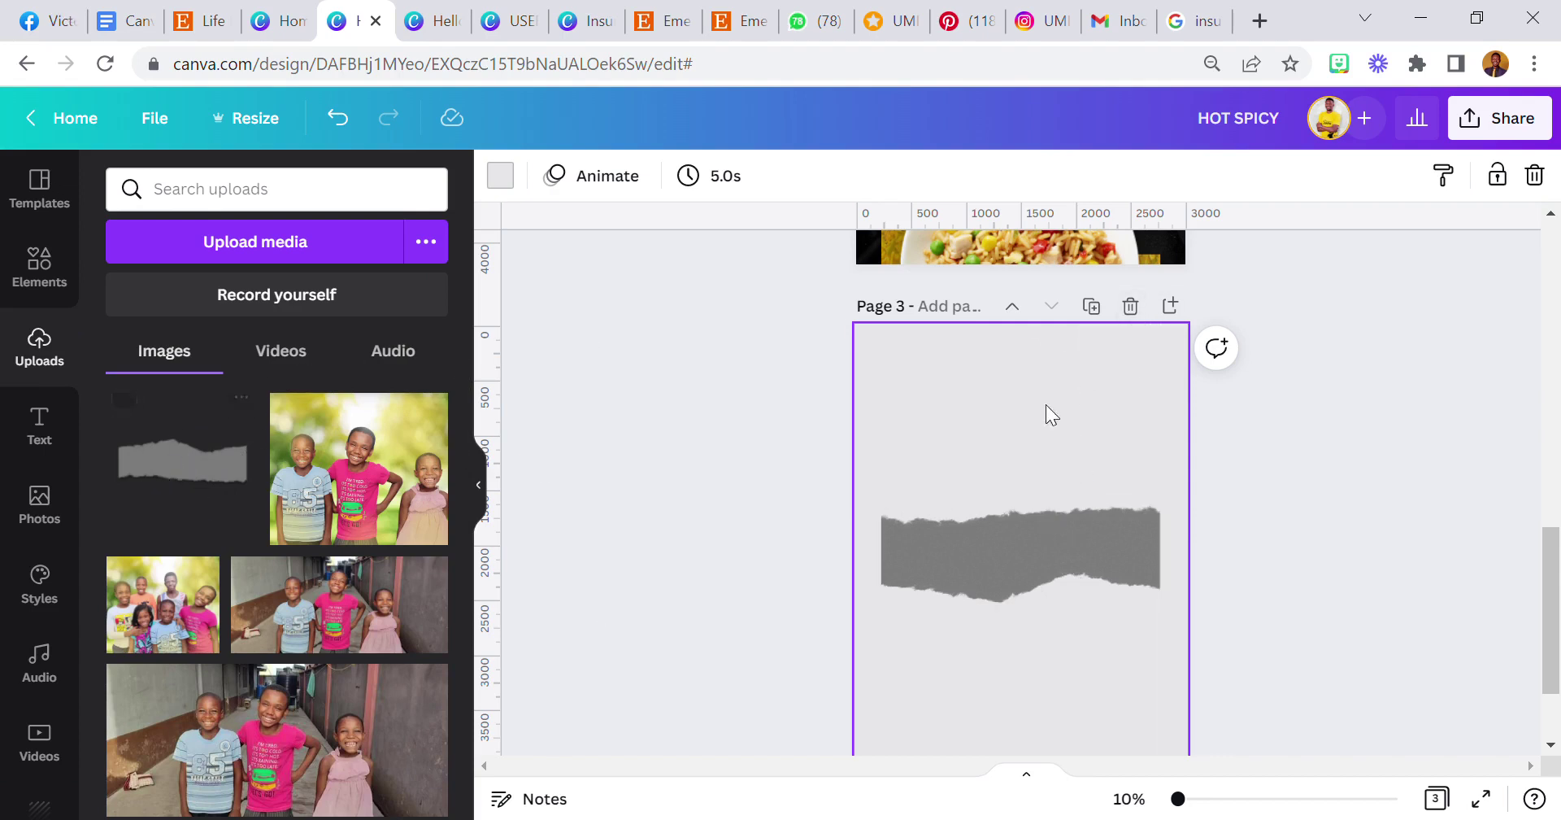
{"action": "left_click", "coordinate": [1130, 307]}
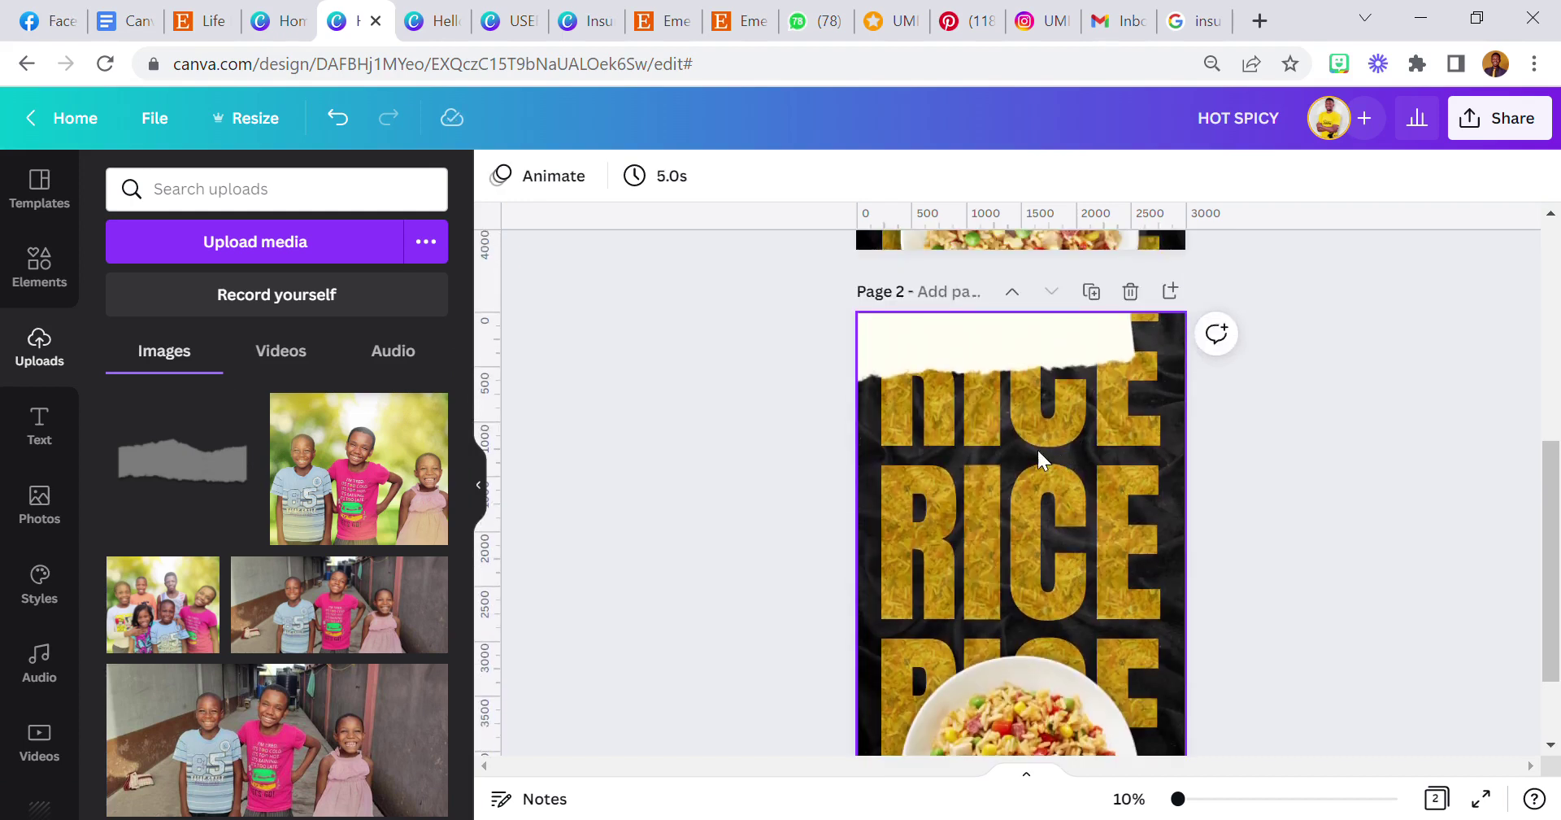
- Add the uploaded grey torn paper to page 2, enlarge it and tilt it counterclockwise over the cream strip
{"action": "left_click", "coordinate": [157, 467]}
{"action": "left_click_drag", "start_coordinate": [1007, 529], "coordinate": [941, 413]}
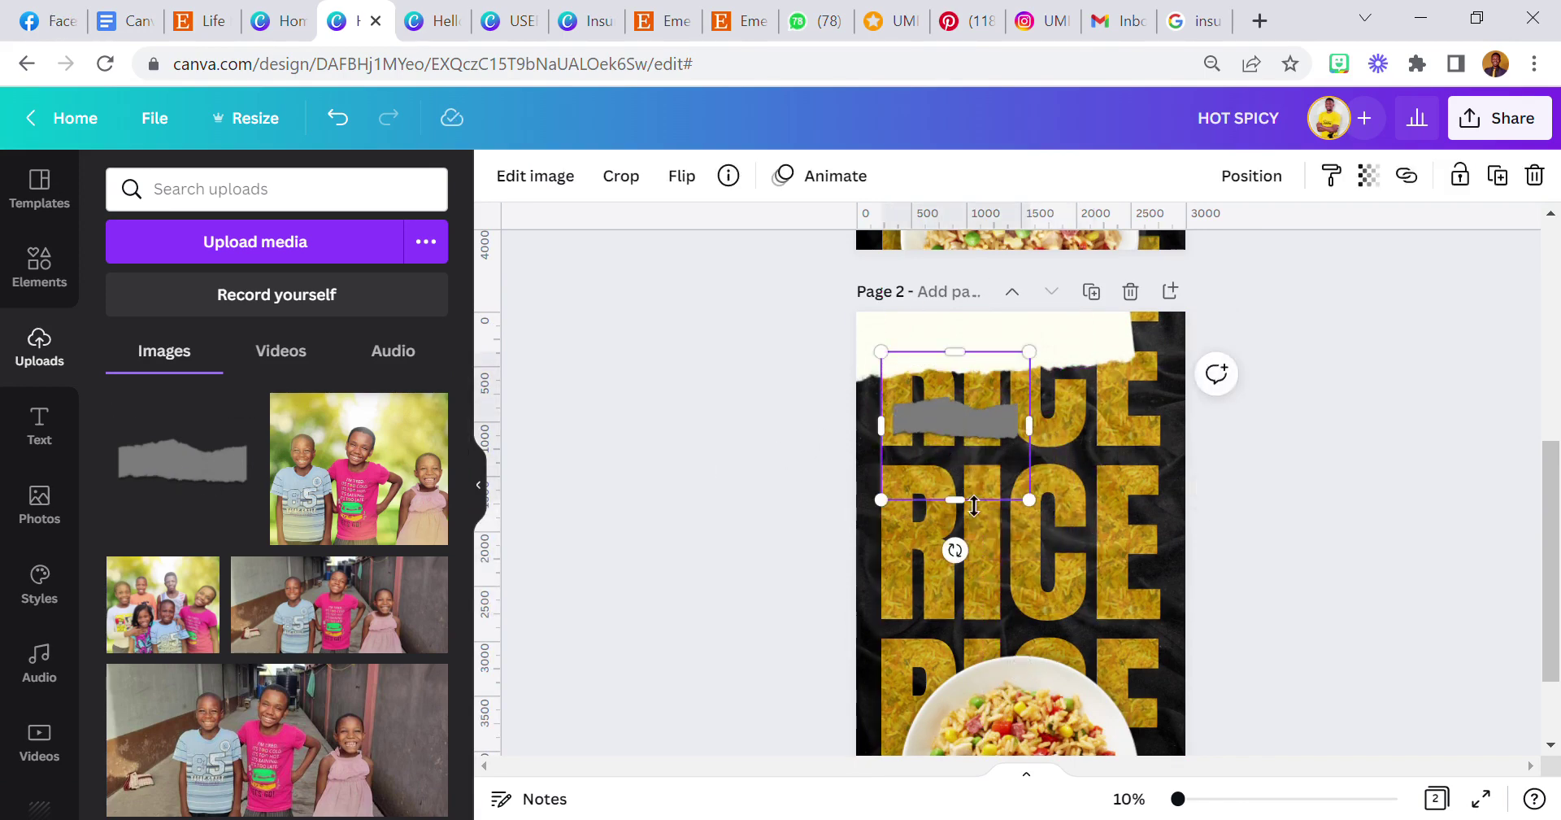
{"action": "left_click_drag", "start_coordinate": [1030, 499], "coordinate": [1119, 588]}
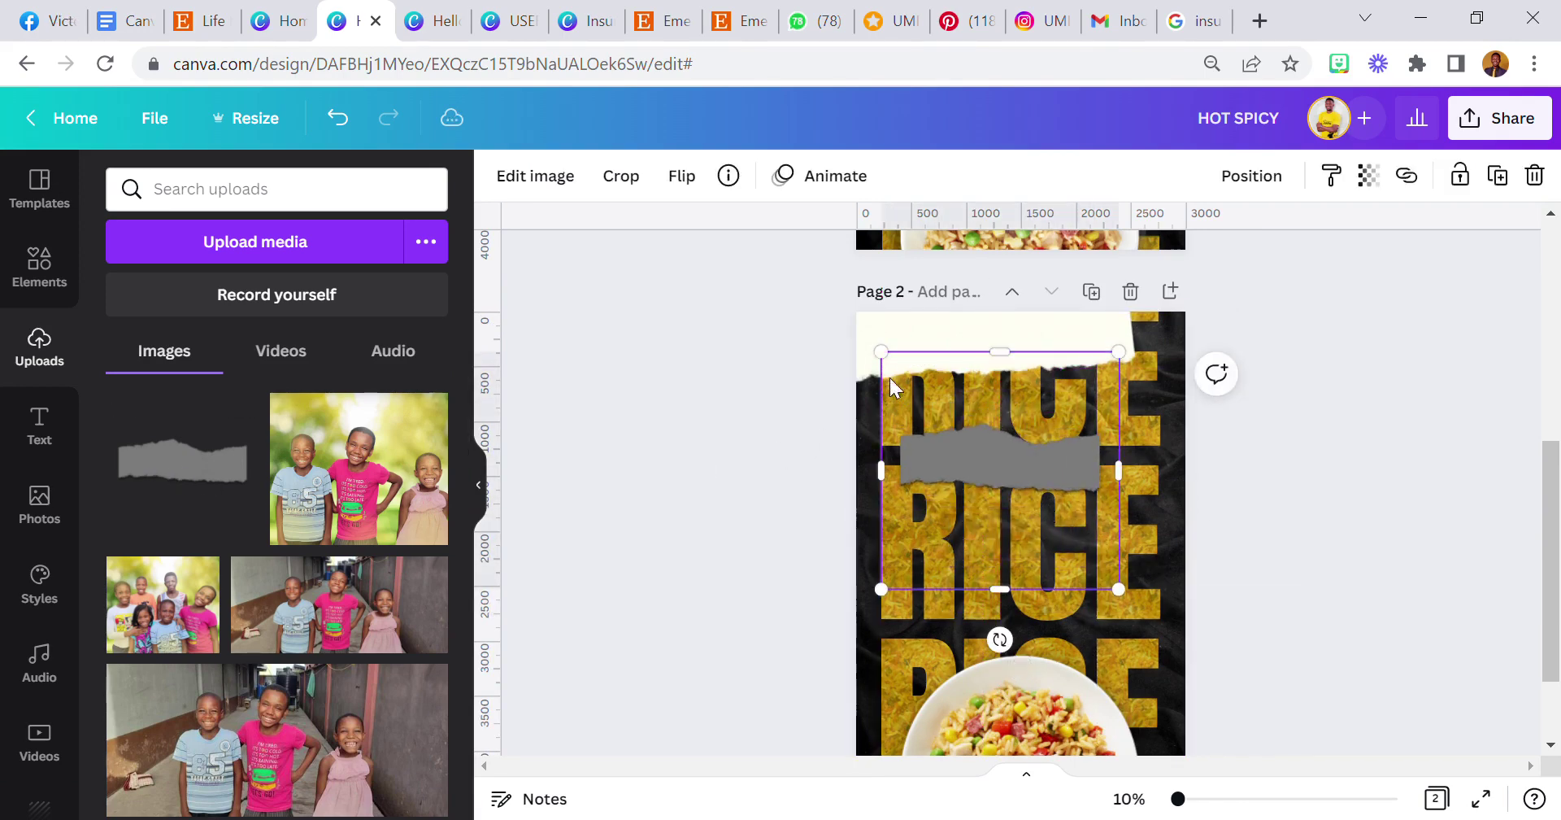
{"action": "left_click_drag", "start_coordinate": [880, 353], "coordinate": [828, 298]}
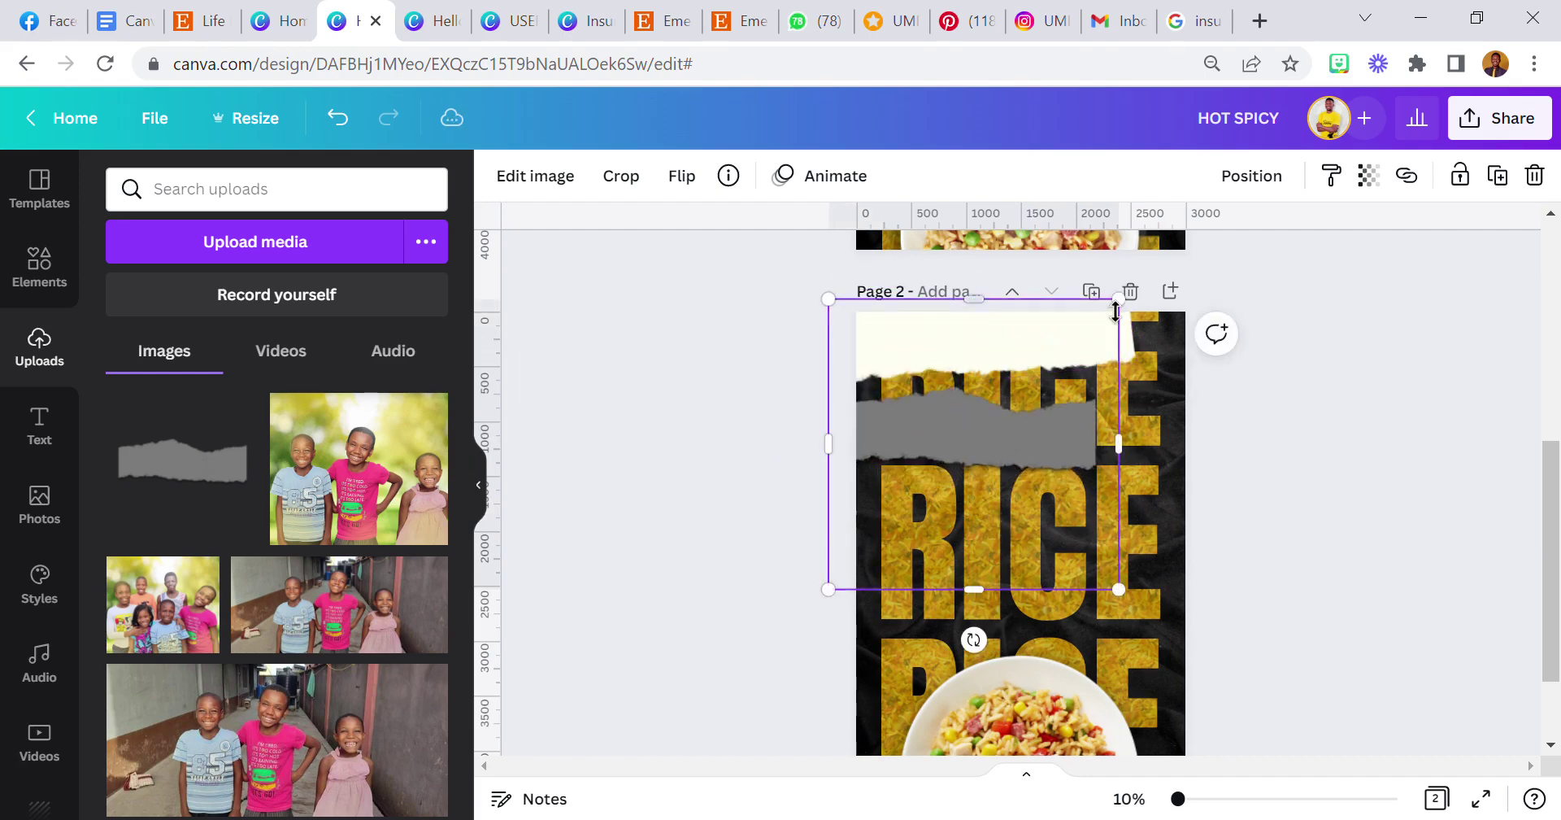
{"action": "left_click_drag", "start_coordinate": [1071, 314], "coordinate": [1172, 298]}
{"action": "left_click_drag", "start_coordinate": [1001, 639], "coordinate": [1045, 648]}
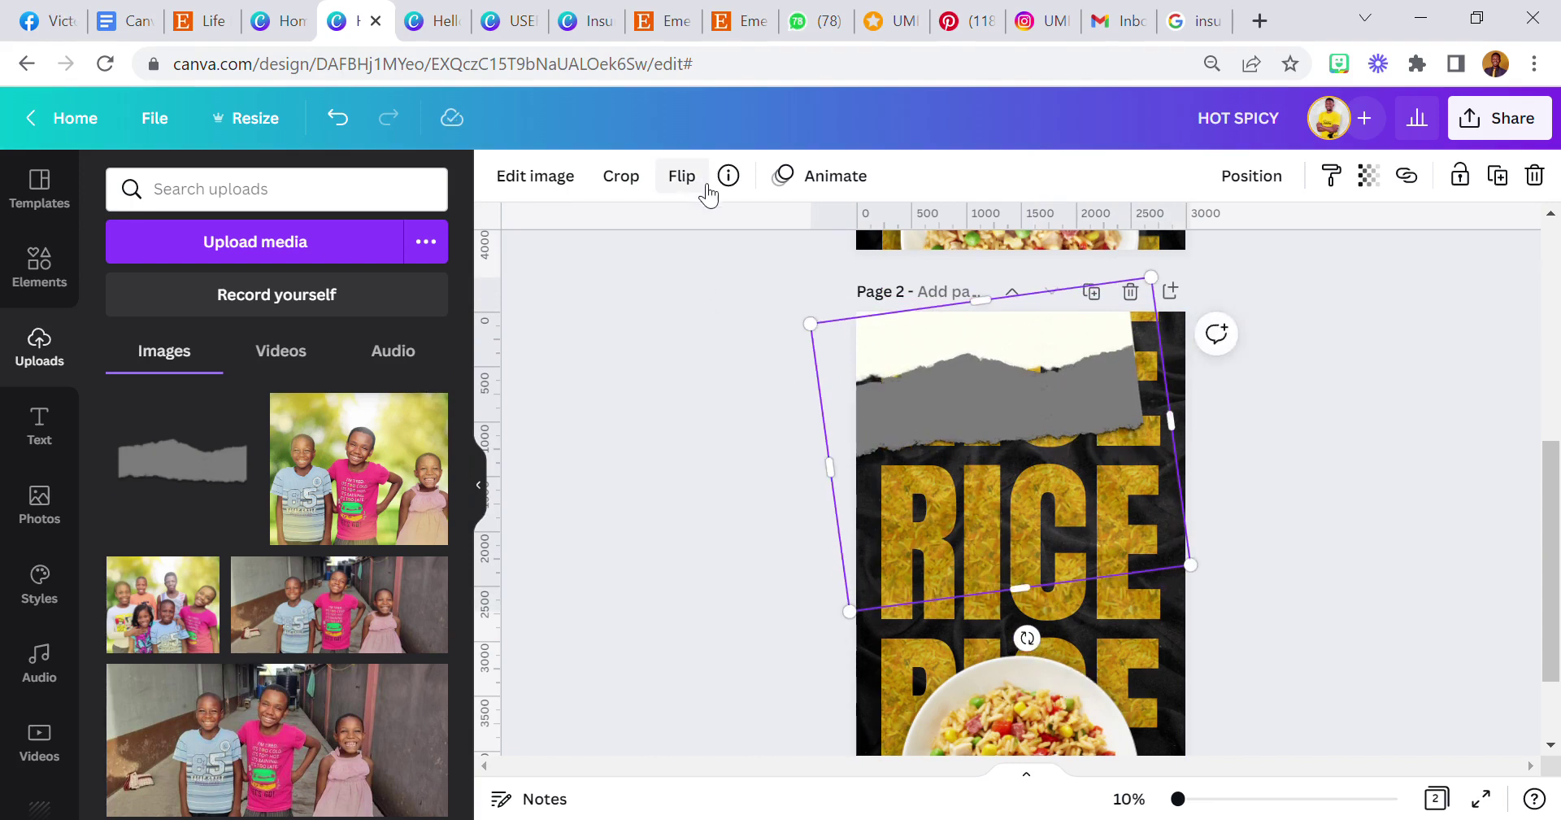
{"action": "left_click_drag", "start_coordinate": [889, 378], "coordinate": [903, 336]}
- Adjust the grey torn paper to brightness -100, contrast 100 and blur 48
{"action": "left_click", "coordinate": [535, 176]}
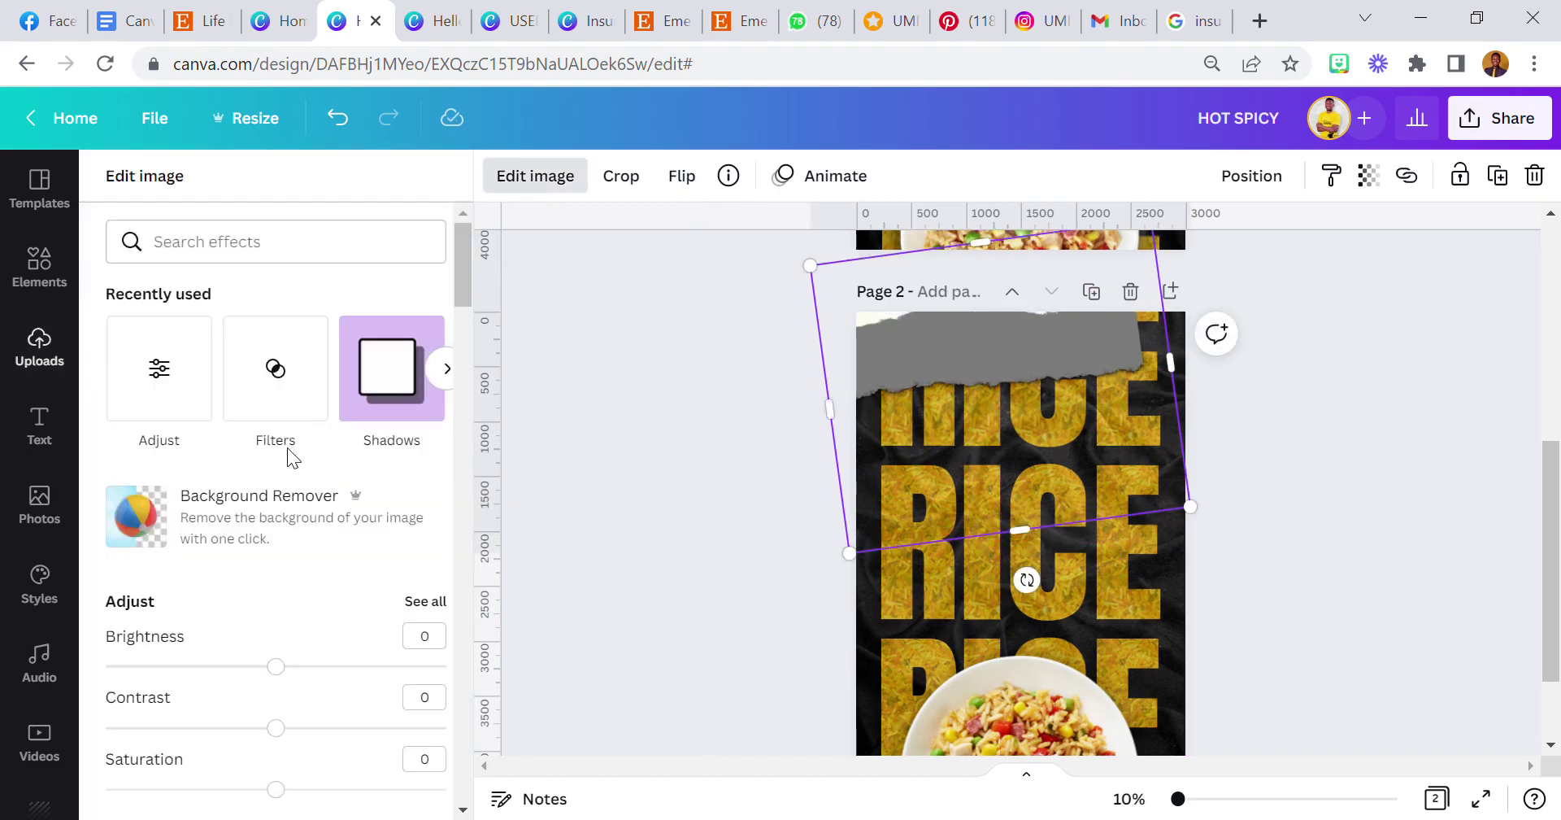
{"action": "scroll", "coordinate": [294, 458], "scroll_direction": "down", "scroll_amount": 2}
{"action": "left_click_drag", "start_coordinate": [276, 544], "coordinate": [52, 523]}
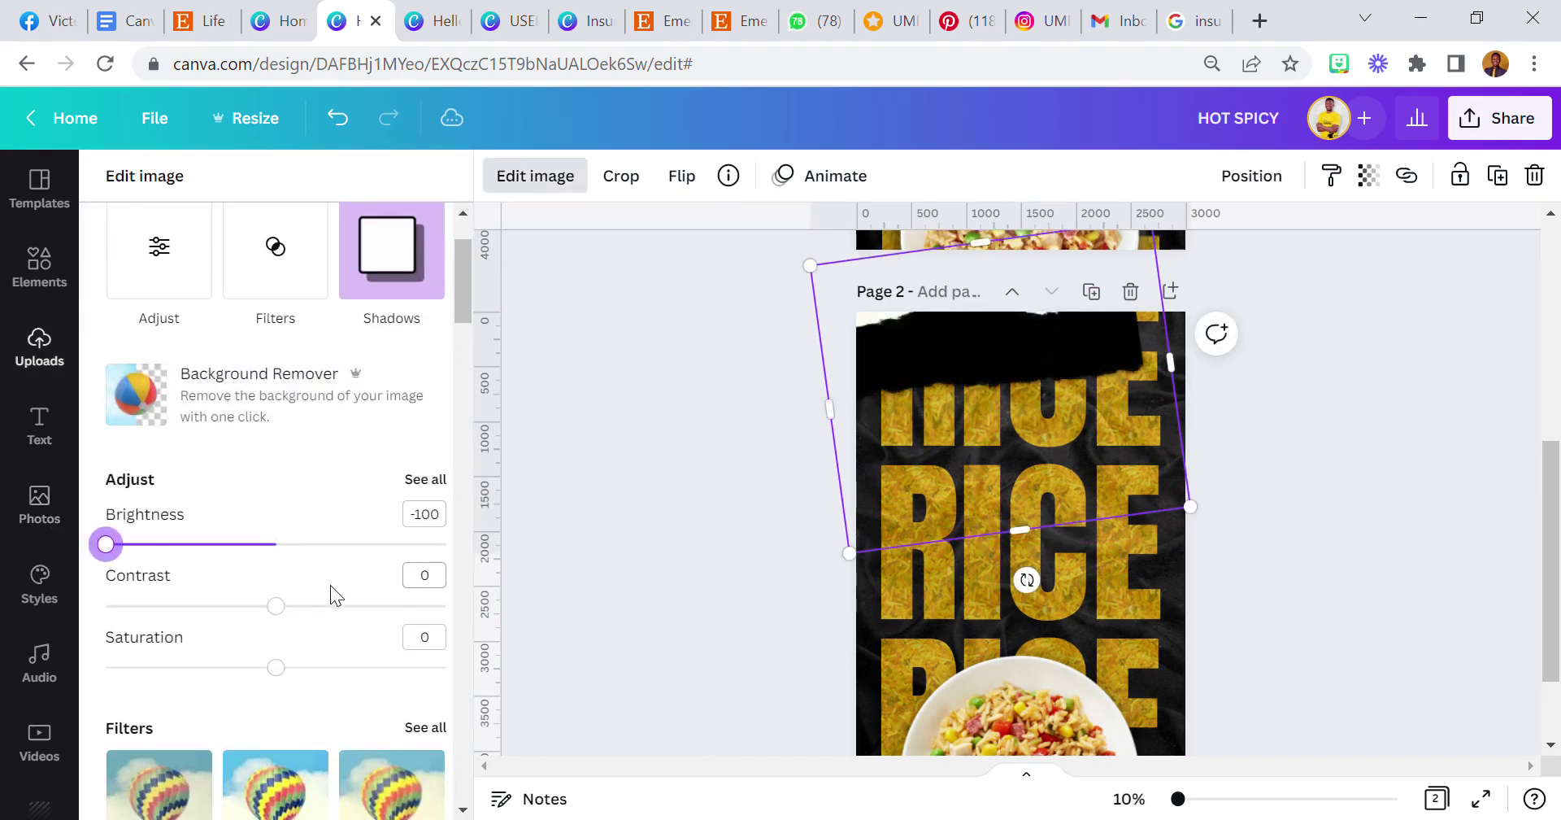
{"action": "left_click_drag", "start_coordinate": [275, 606], "coordinate": [462, 623]}
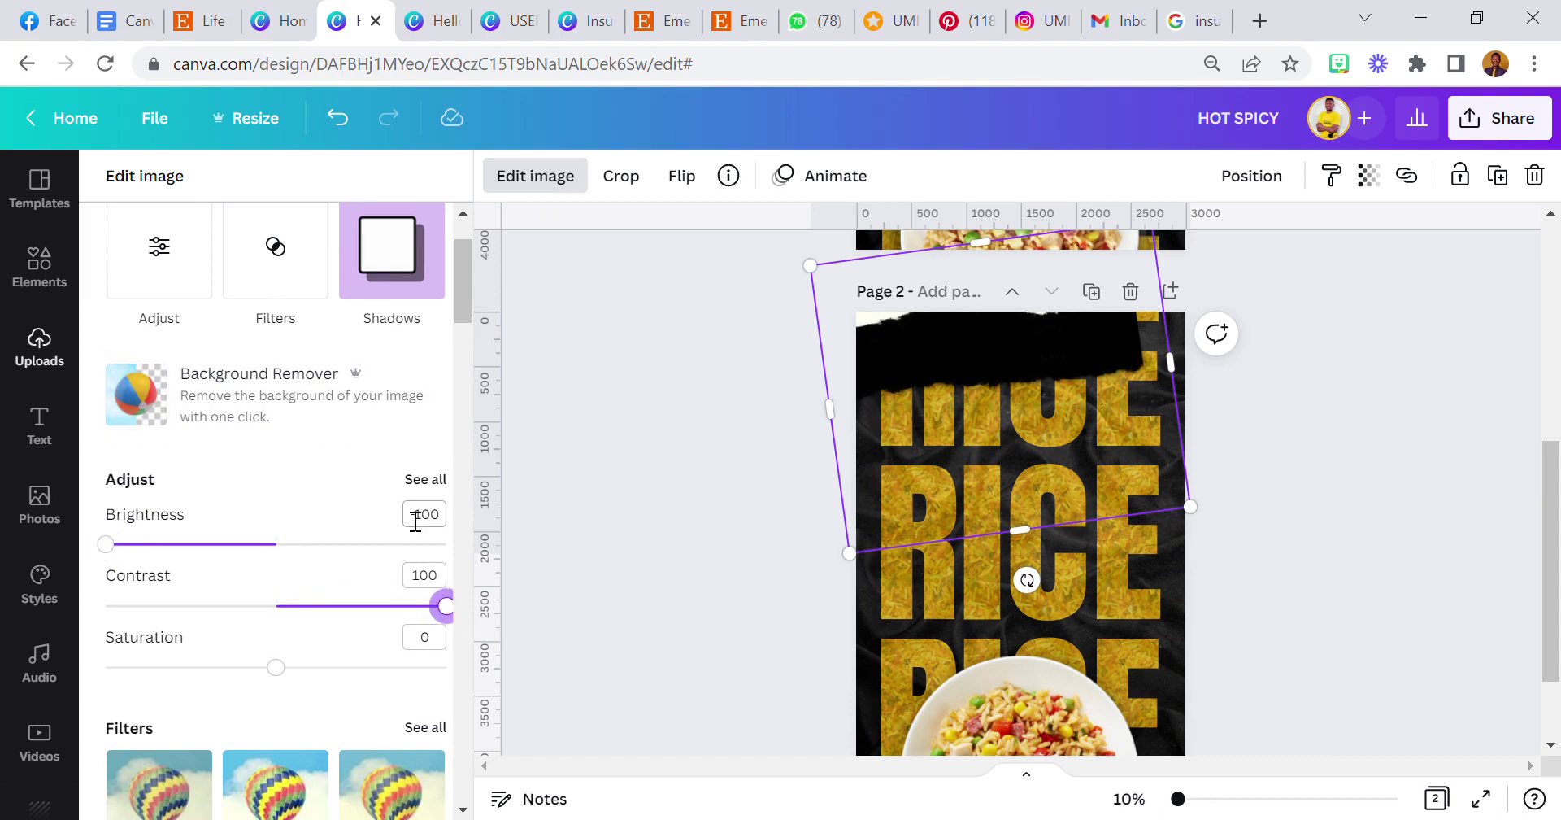
{"action": "left_click", "coordinate": [423, 482]}
{"action": "scroll", "coordinate": [317, 443], "scroll_direction": "down", "scroll_amount": 3}
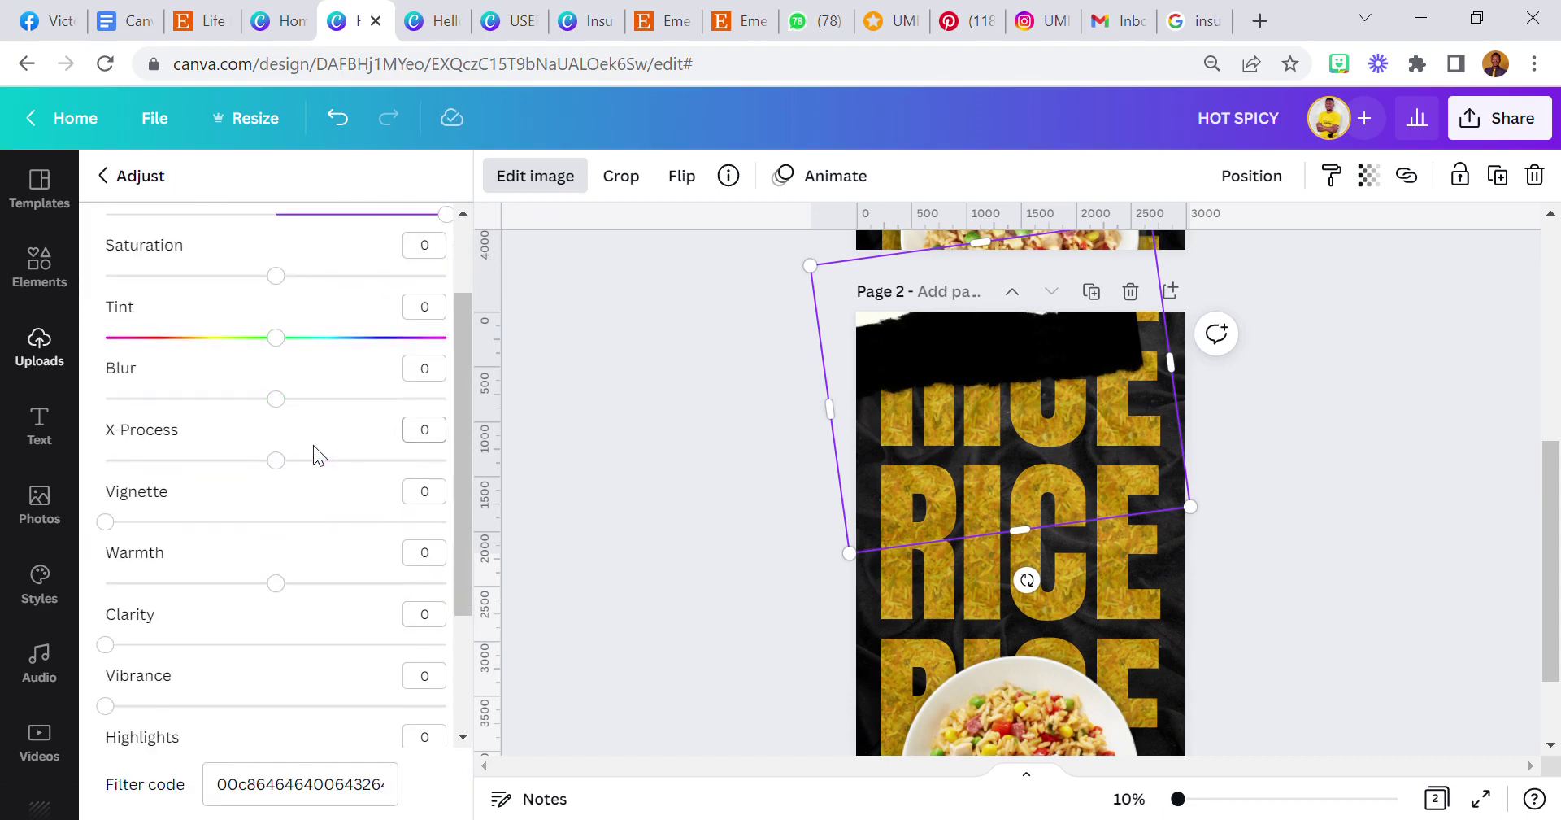
{"action": "scroll", "coordinate": [314, 445], "scroll_direction": "up", "scroll_amount": 2}
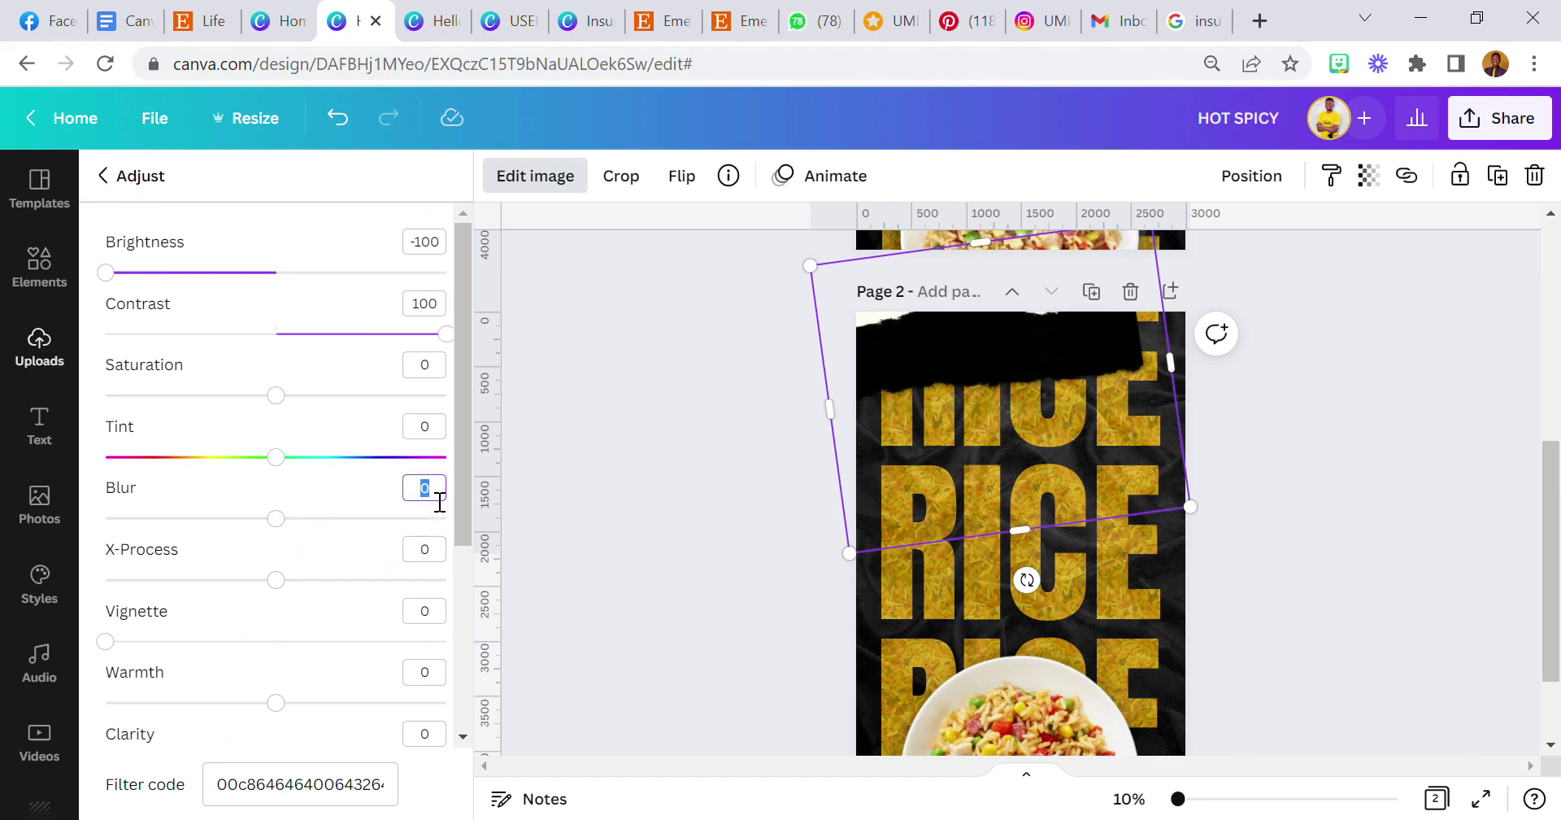
{"action": "key", "text": "Return"}
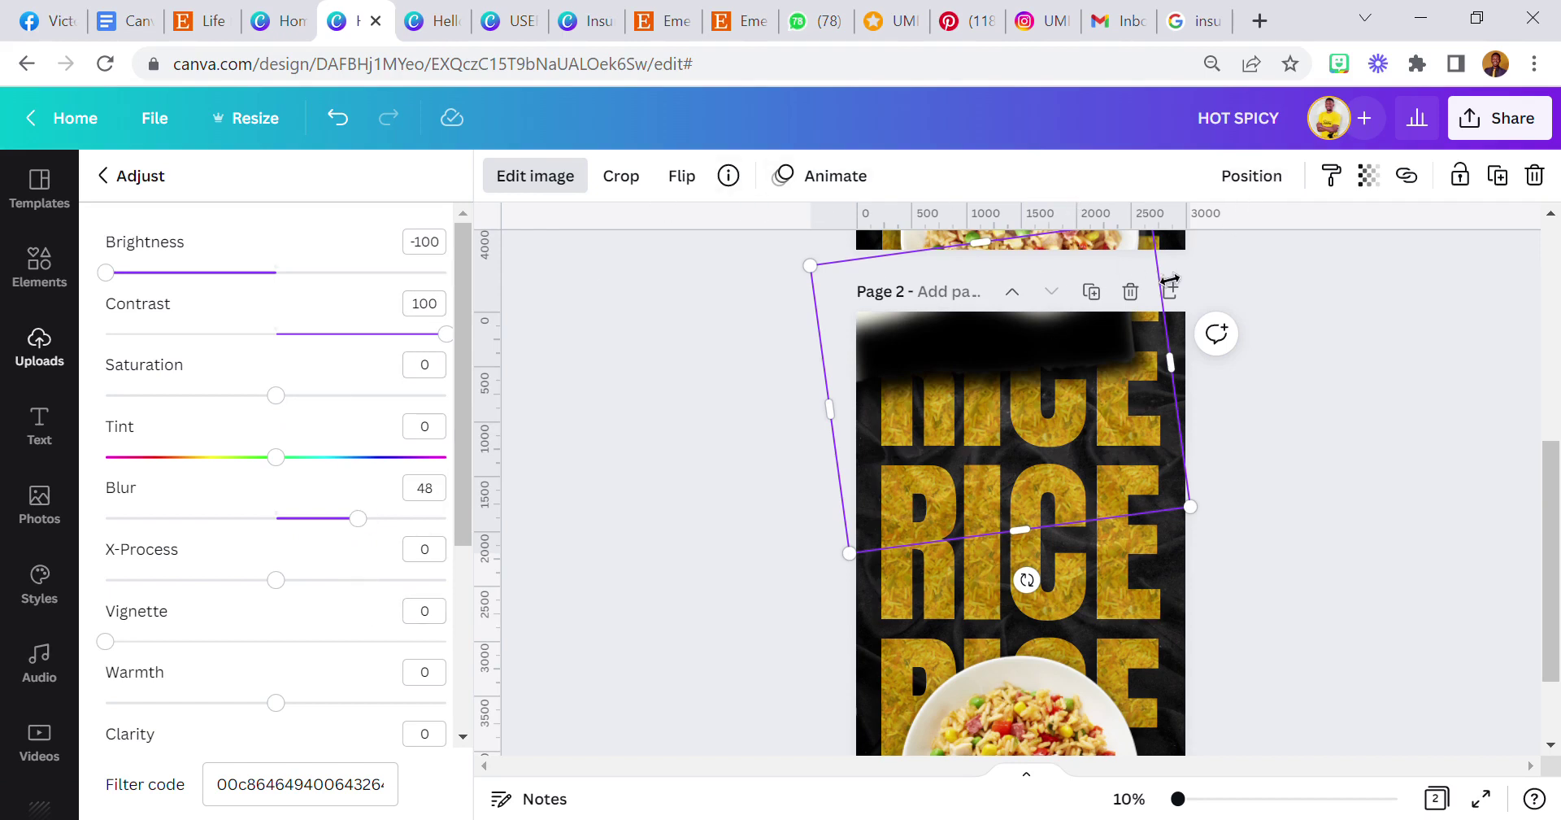
- Set the blurred black paper shape's transparency to 50
{"action": "left_click", "coordinate": [1369, 175]}
{"action": "left_click", "coordinate": [1356, 238]}
{"action": "type", "text": "50"}
{"action": "key", "text": "Return"}
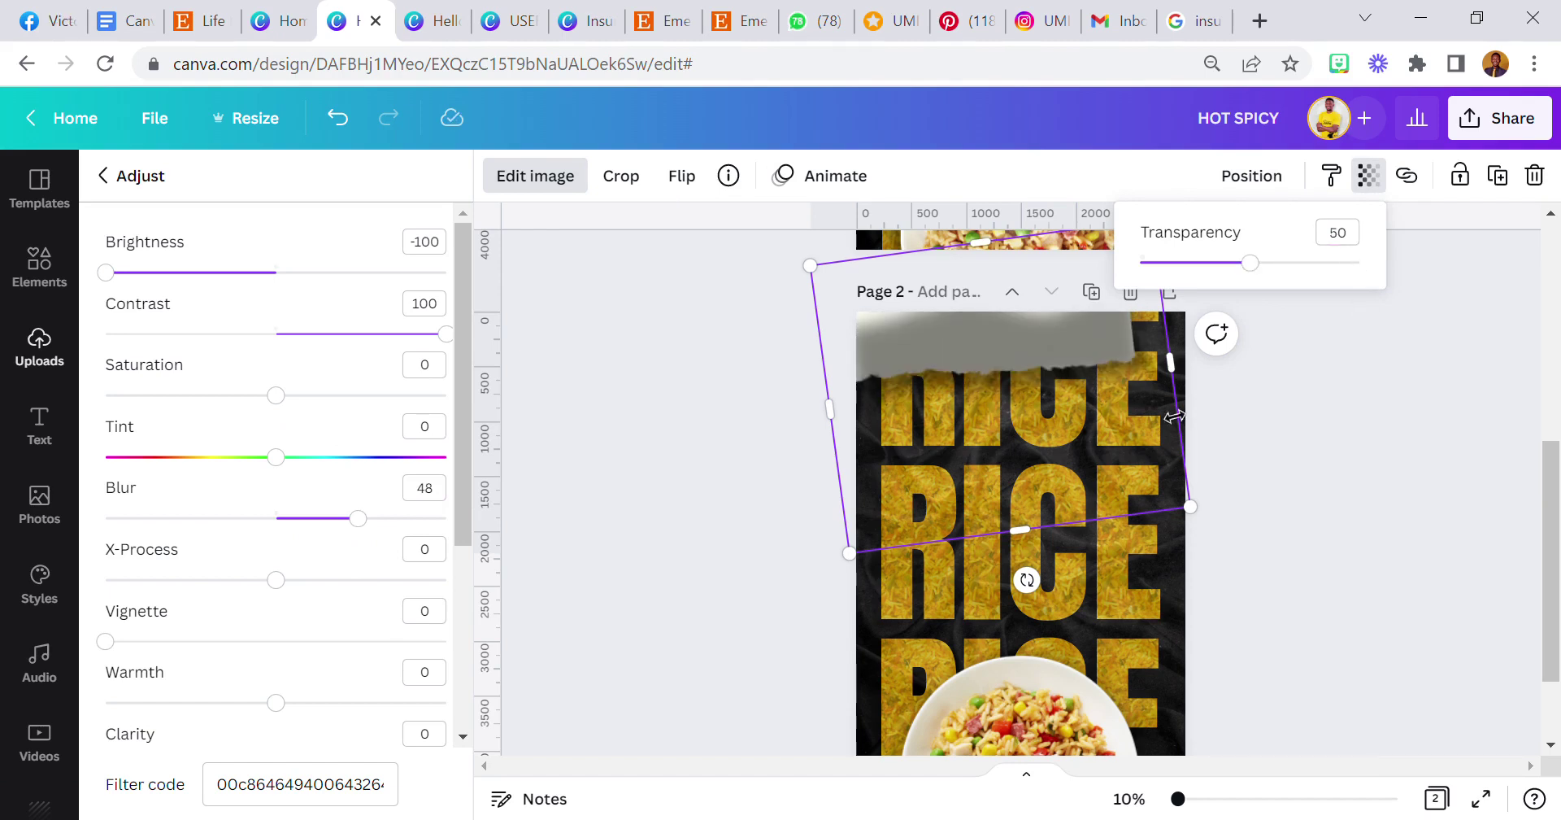
- Nudge the blurred shadow slightly left and send it one layer backward behind the cream paper strip
{"action": "left_click_drag", "start_coordinate": [1159, 457], "coordinate": [1171, 460]}
{"action": "left_click", "coordinate": [1256, 181]}
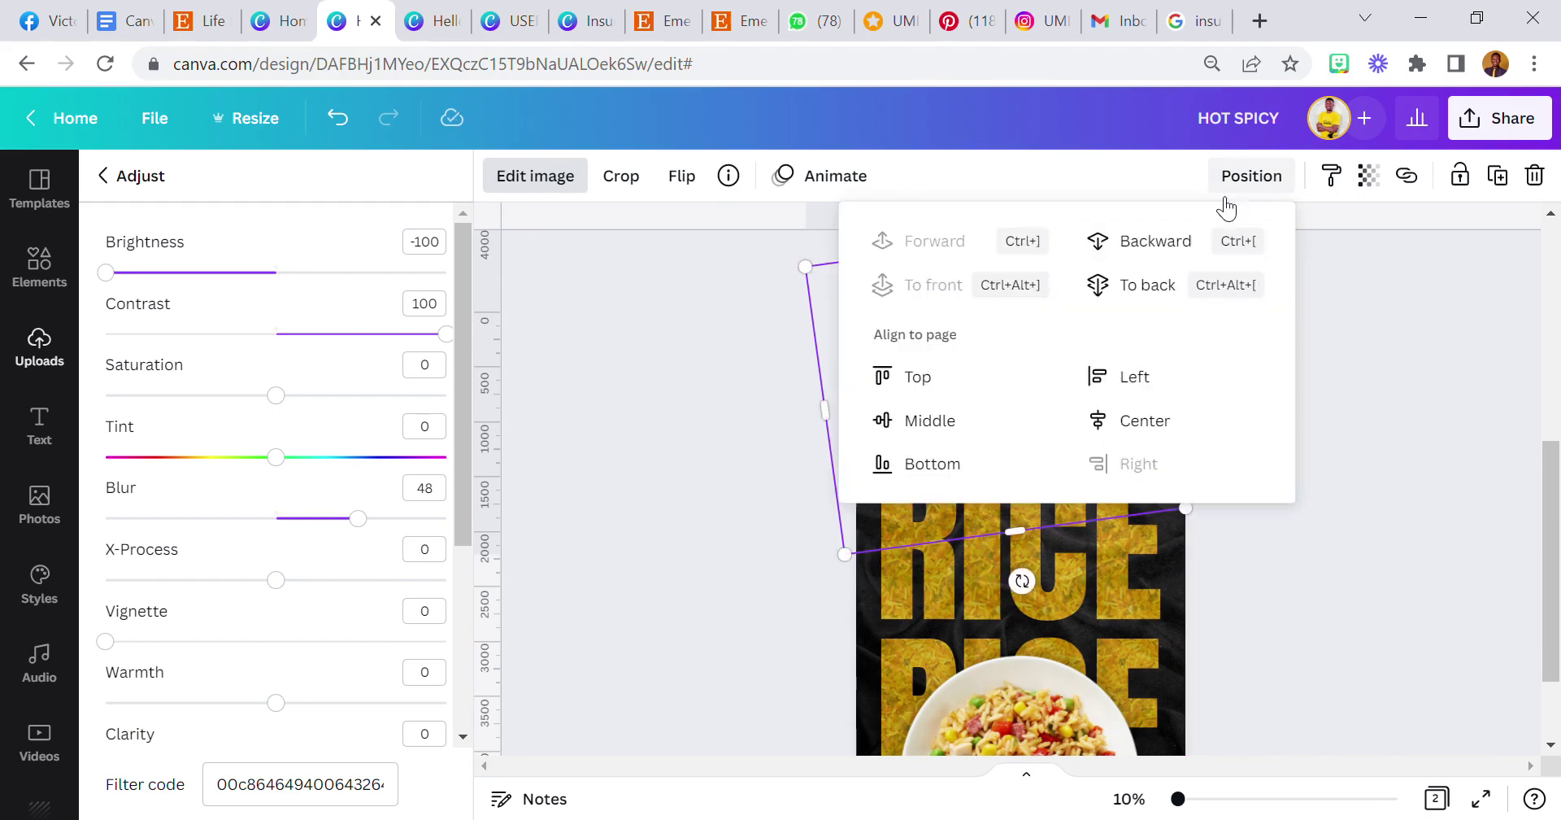
{"action": "left_click", "coordinate": [1183, 244]}
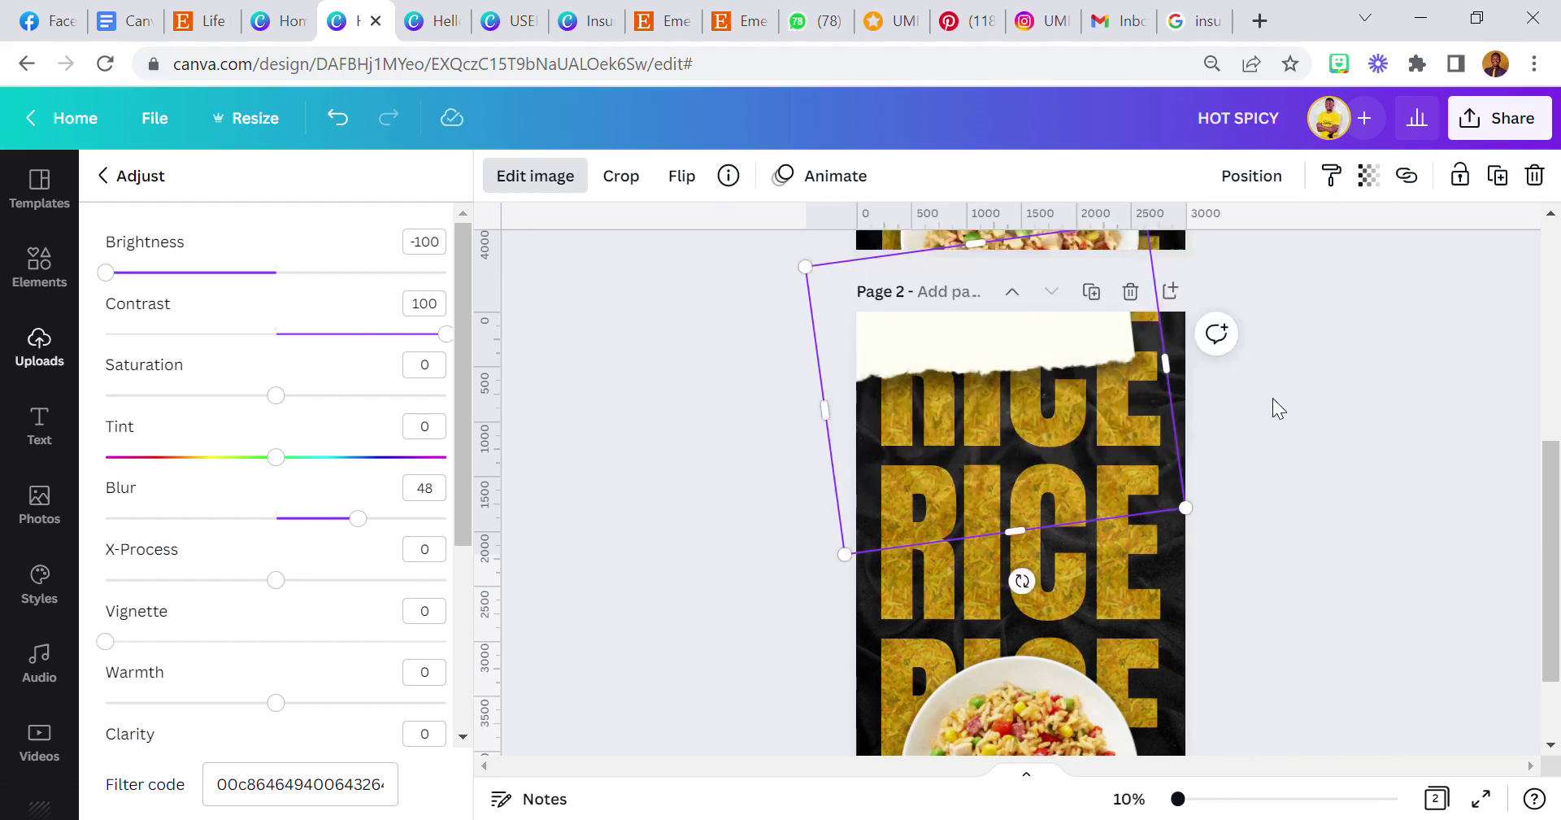
{"action": "left_click", "coordinate": [725, 403]}
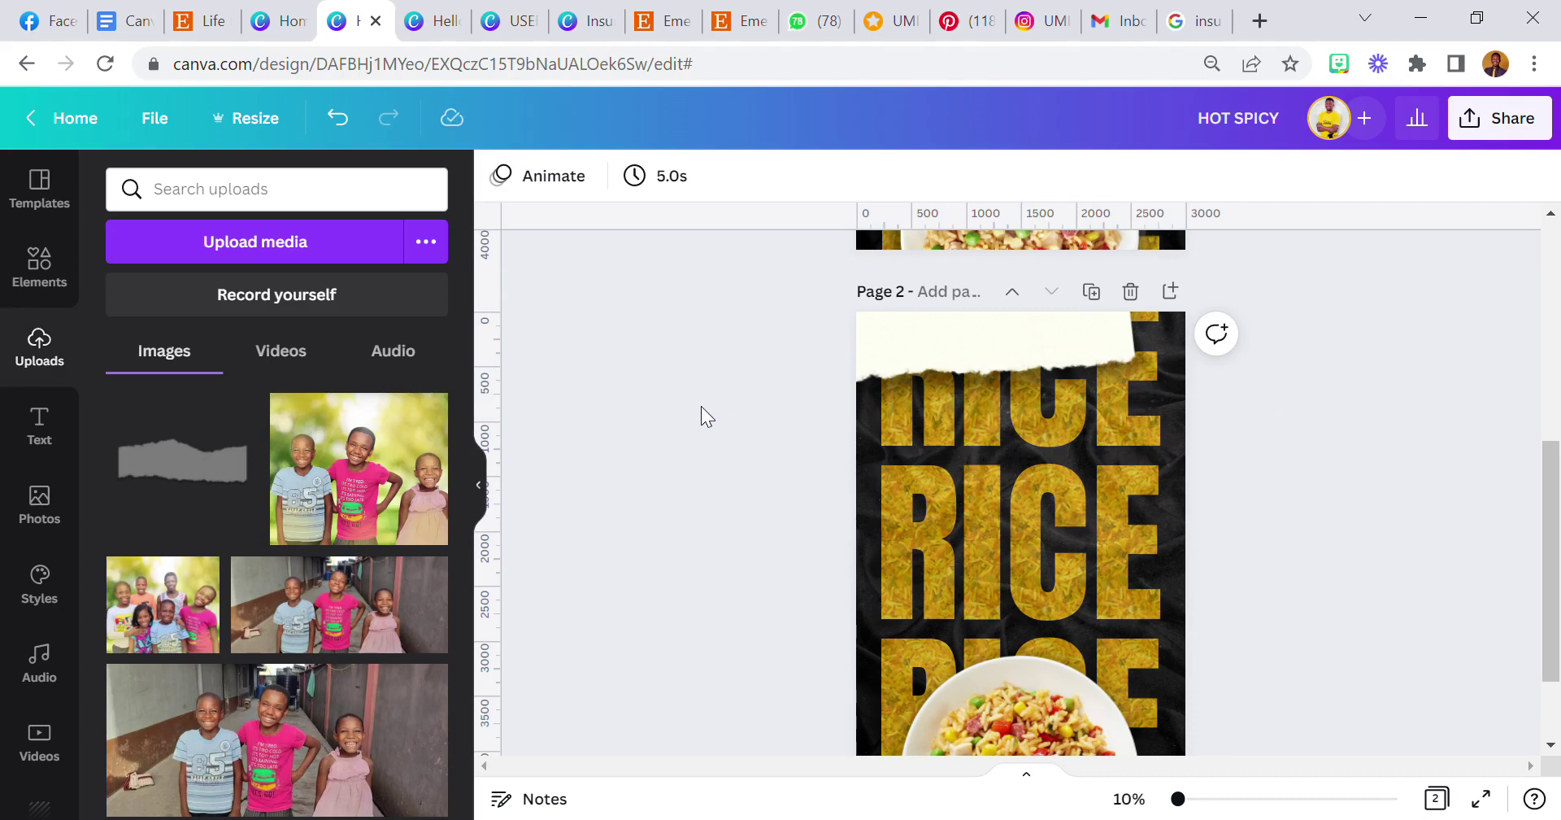
- Copy the HOT SPICY title from page 1 onto the cream torn paper strip of page 2
{"action": "left_click", "coordinate": [39, 424]}
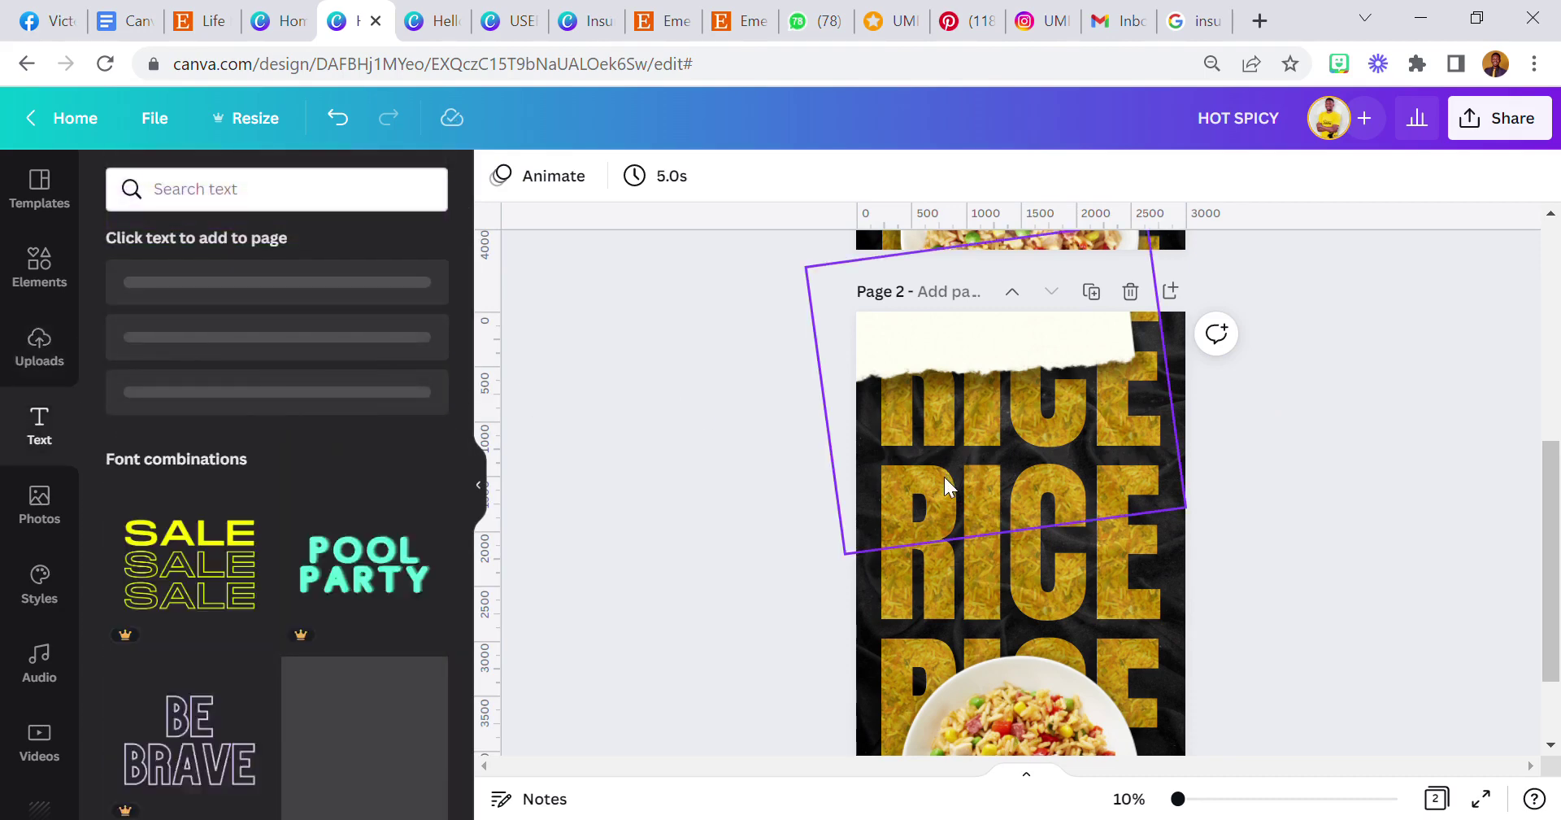
{"action": "scroll", "coordinate": [945, 499], "scroll_direction": "up", "scroll_amount": 5}
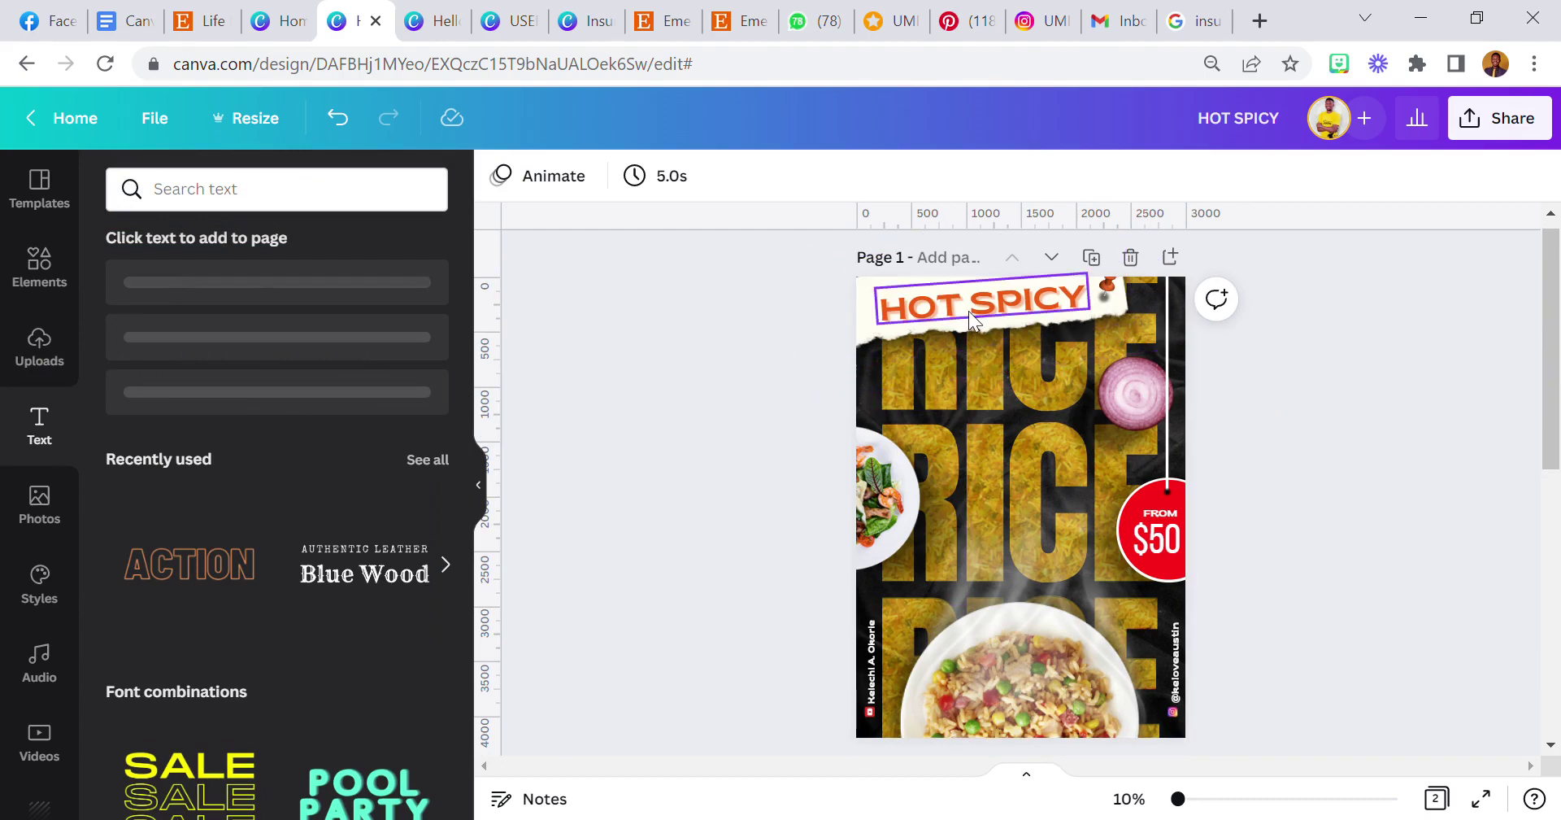
{"action": "left_click", "coordinate": [968, 310]}
{"action": "right_click", "coordinate": [968, 311]}
{"action": "left_click", "coordinate": [1023, 341]}
{"action": "scroll", "coordinate": [1025, 404], "scroll_direction": "down", "scroll_amount": 5}
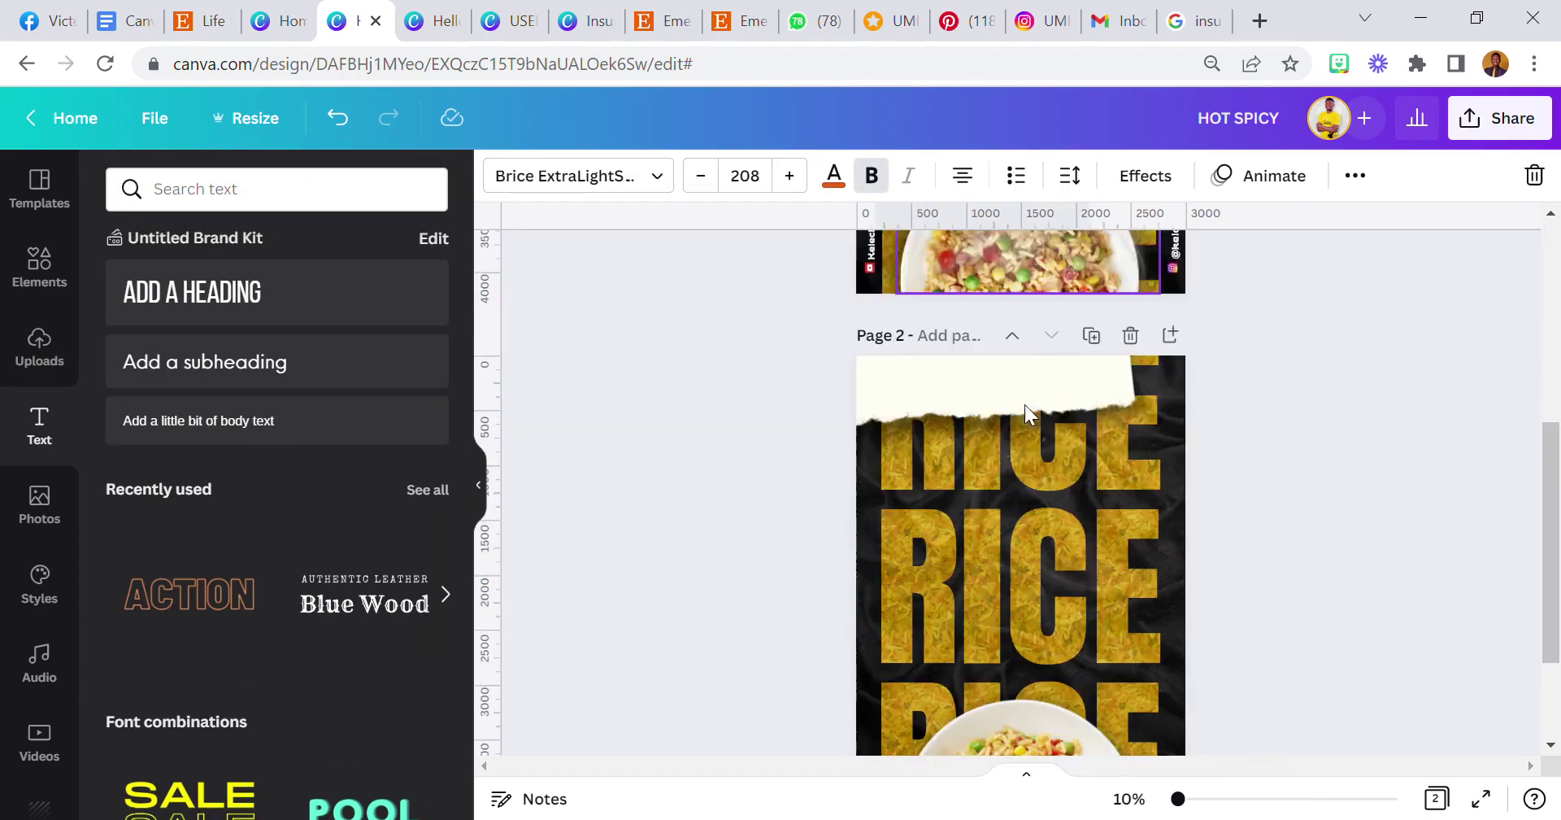
{"action": "right_click", "coordinate": [979, 369]}
{"action": "left_click", "coordinate": [1008, 308]}
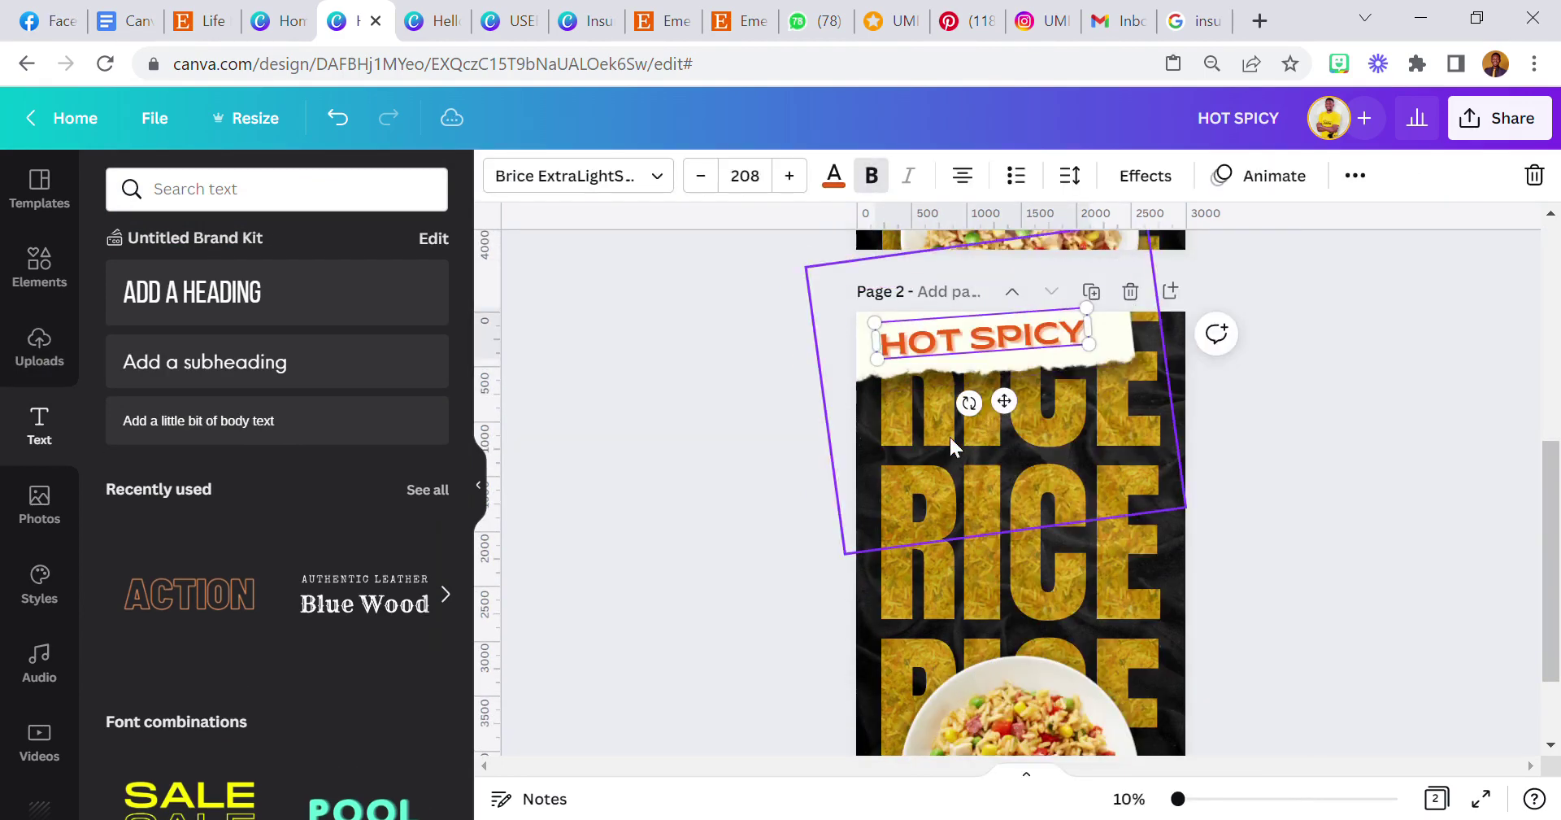
{"action": "left_click", "coordinate": [781, 475]}
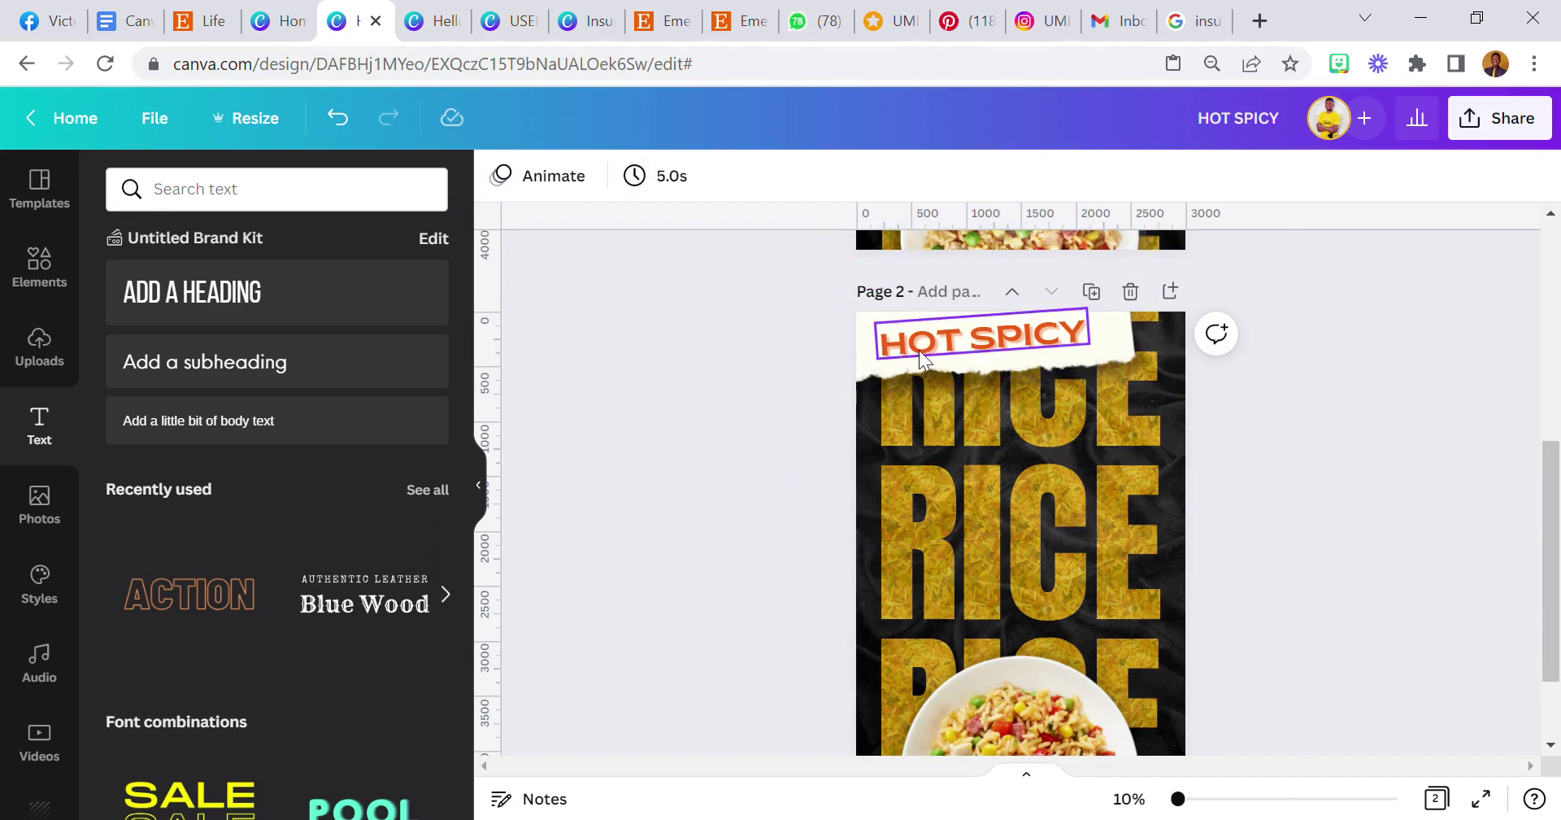
- Shift the cream torn paper strip and its blurred shadow slightly left behind the HOT SPICY title
{"action": "left_click_drag", "start_coordinate": [872, 369], "coordinate": [878, 382]}
{"action": "left_click", "coordinate": [779, 423]}
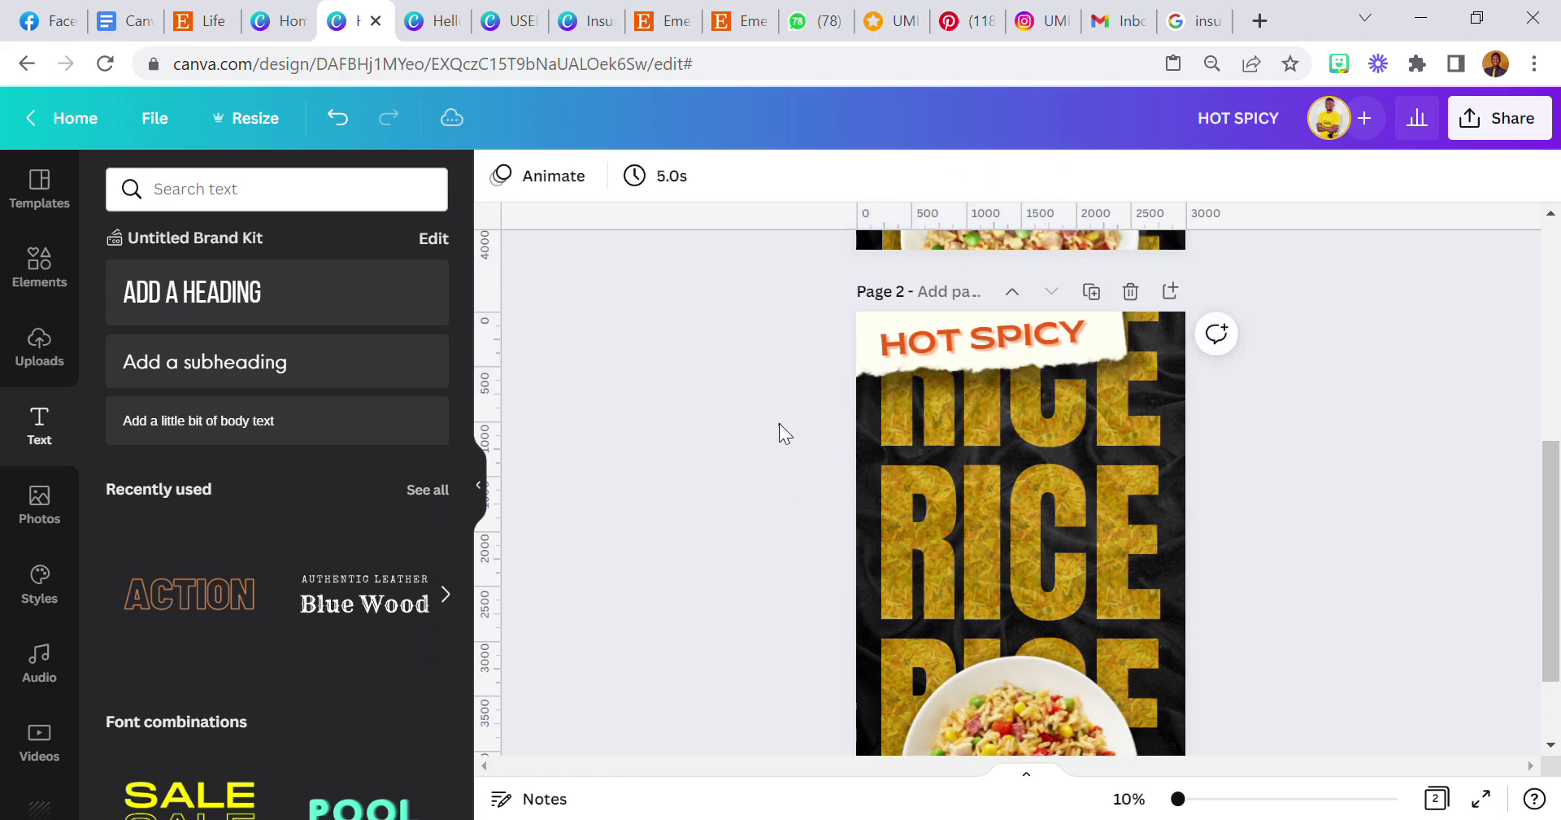
{"action": "left_click", "coordinate": [872, 430]}
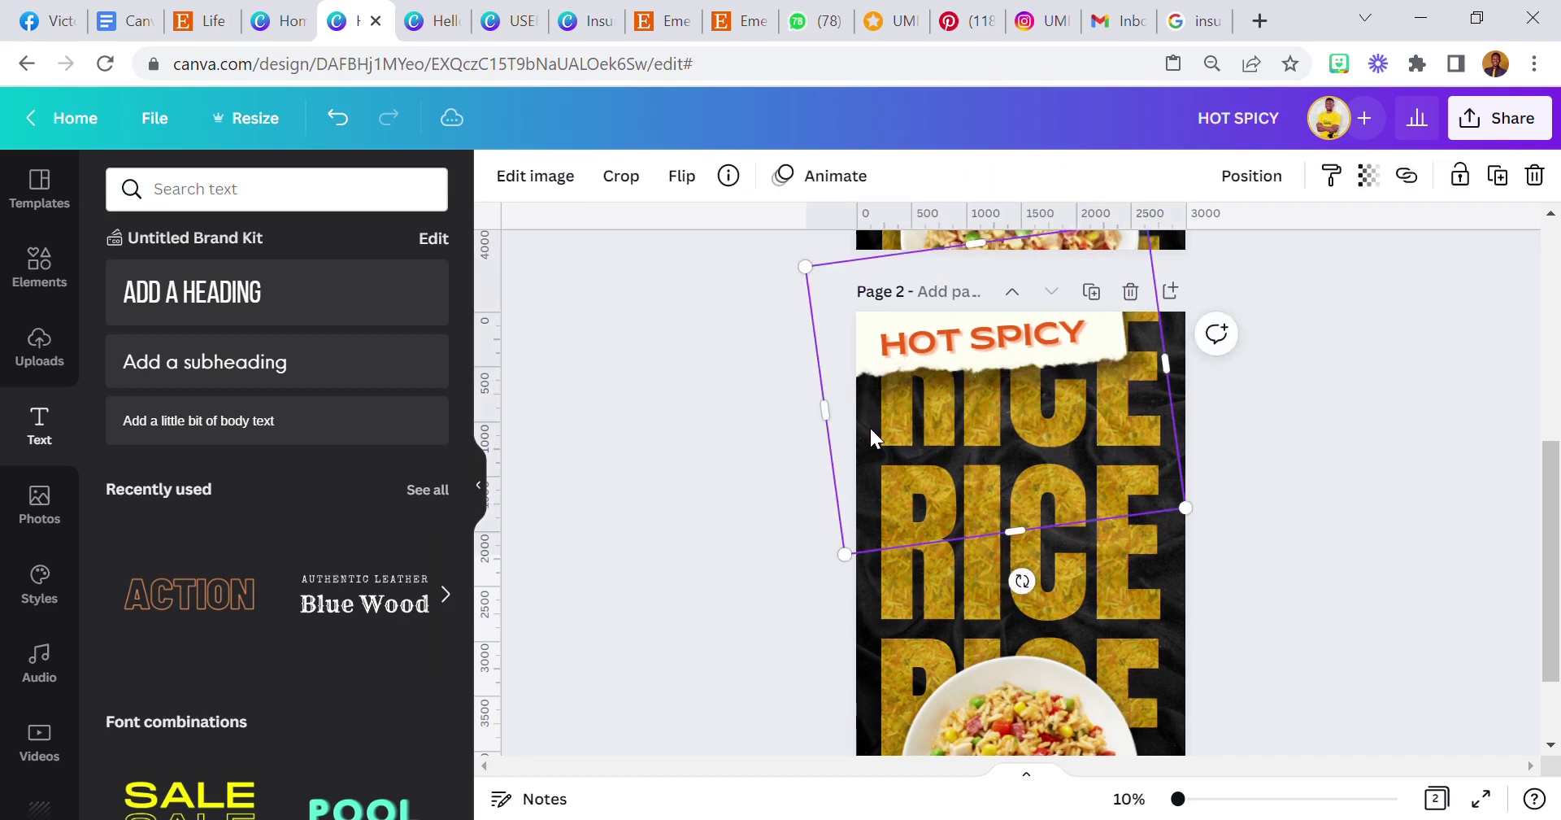
{"action": "left_click_drag", "start_coordinate": [878, 439], "coordinate": [880, 440]}
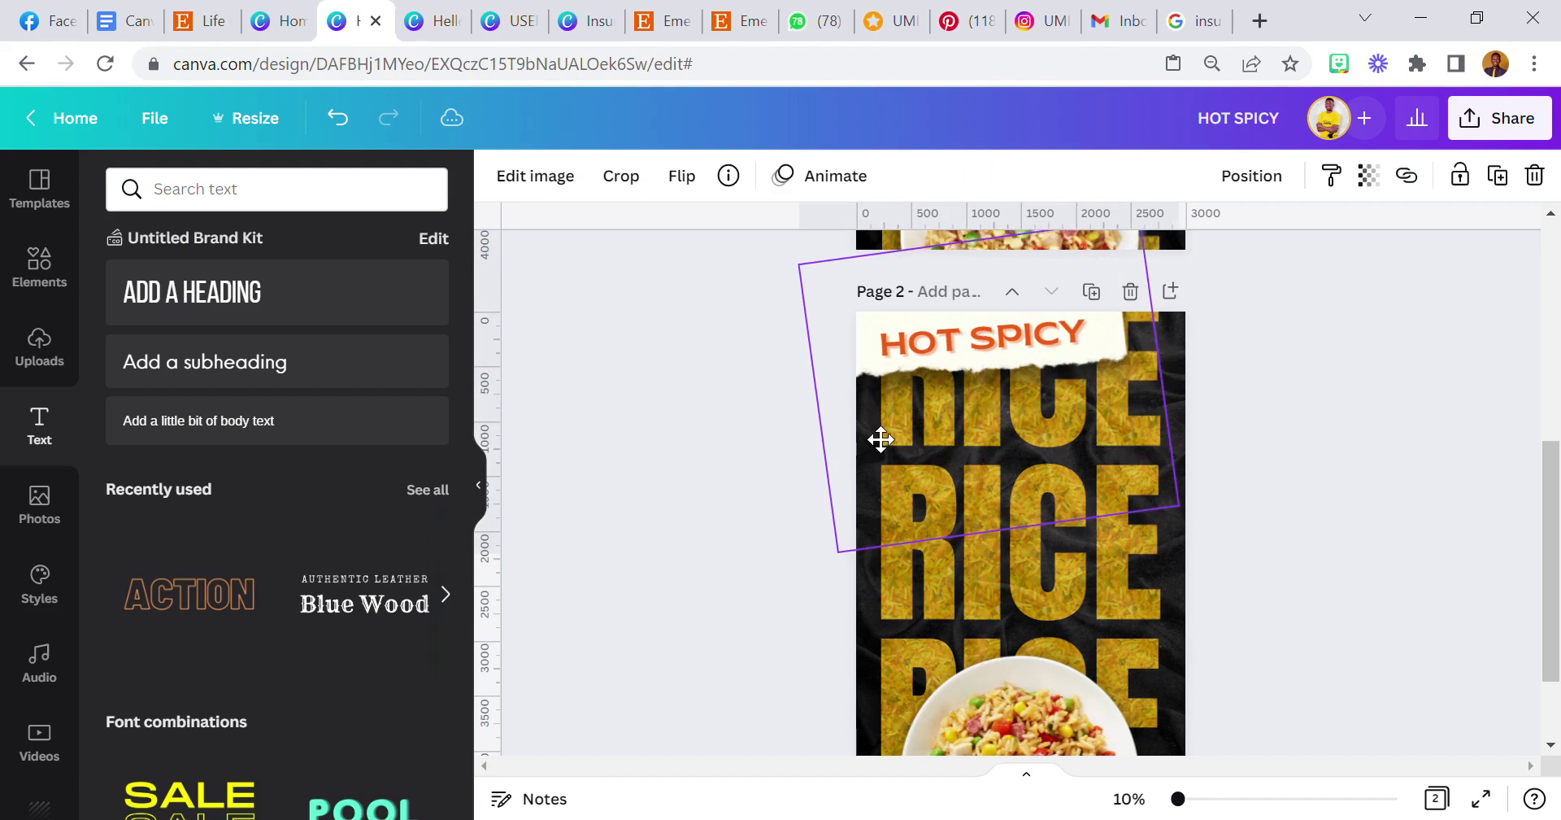
{"action": "left_click", "coordinate": [789, 486]}
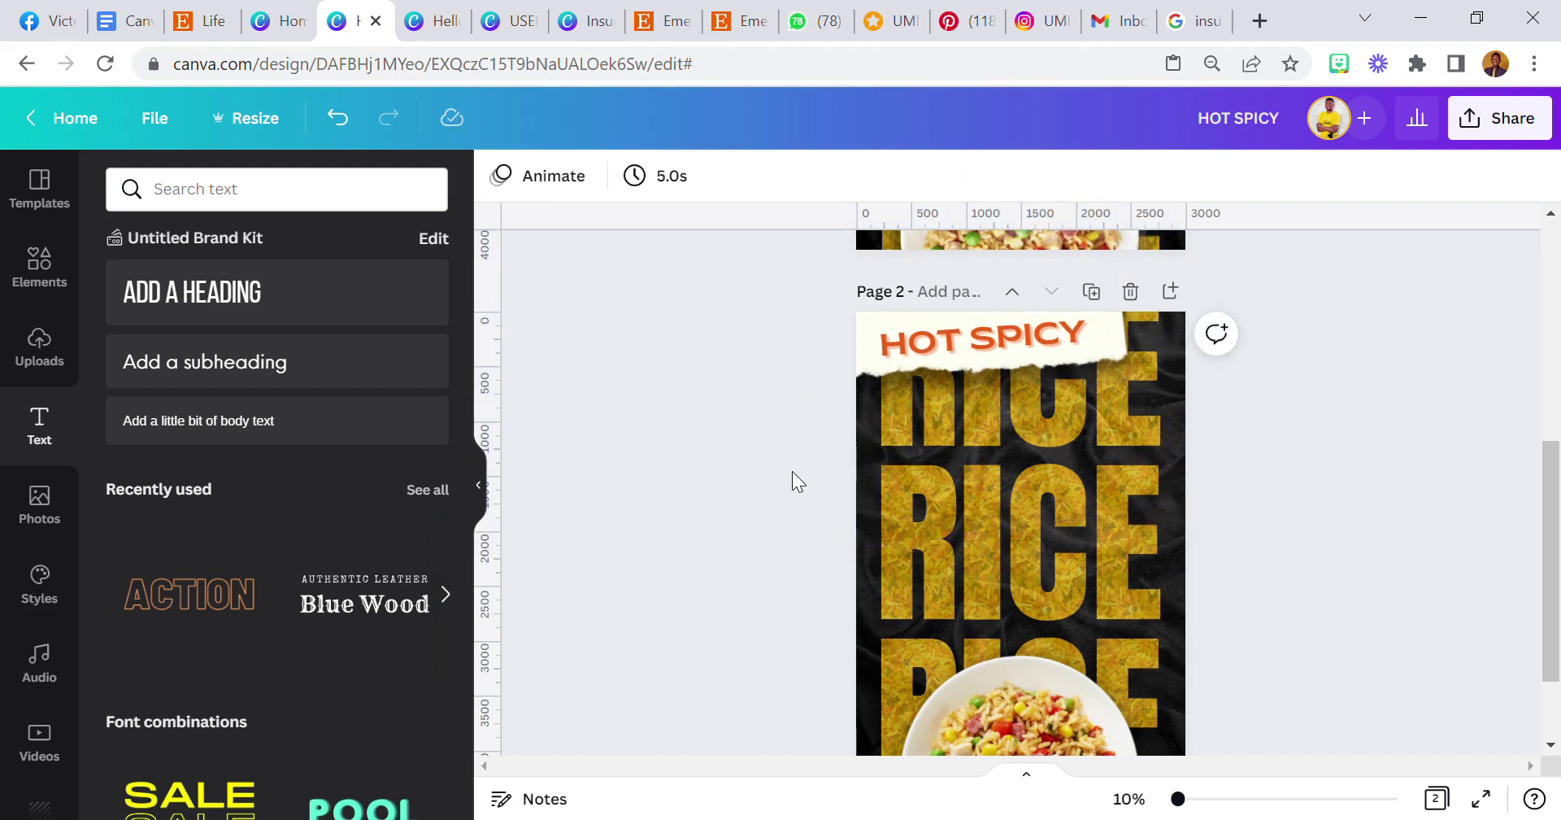
{"action": "scroll", "coordinate": [792, 471], "scroll_direction": "down", "scroll_amount": 3}
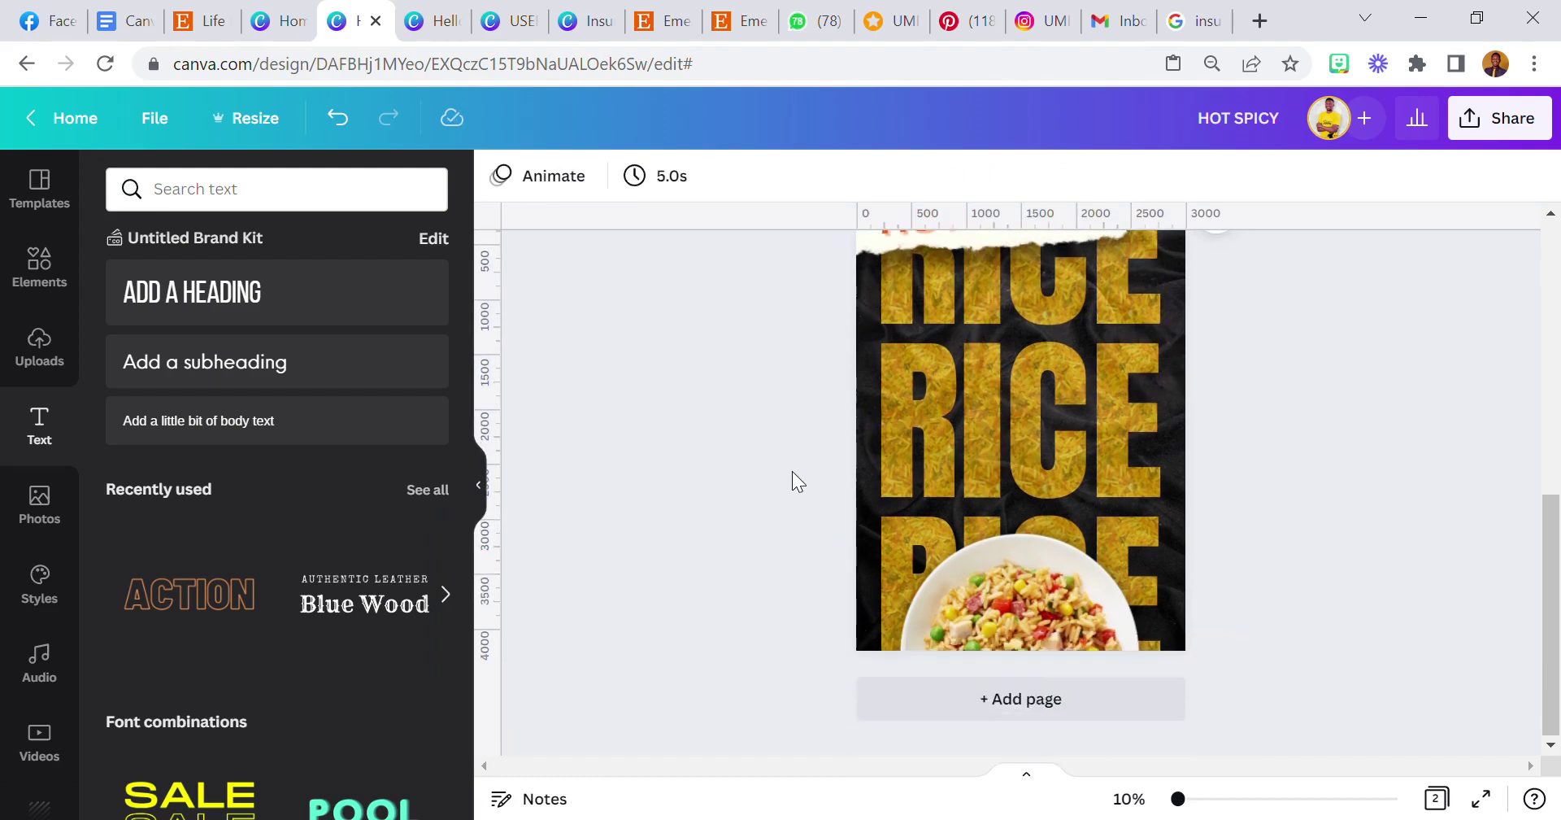
{"action": "left_click", "coordinate": [1014, 607]}
{"action": "left_click", "coordinate": [696, 485]}
{"action": "left_click", "coordinate": [1076, 608]}
{"action": "left_click", "coordinate": [735, 472]}
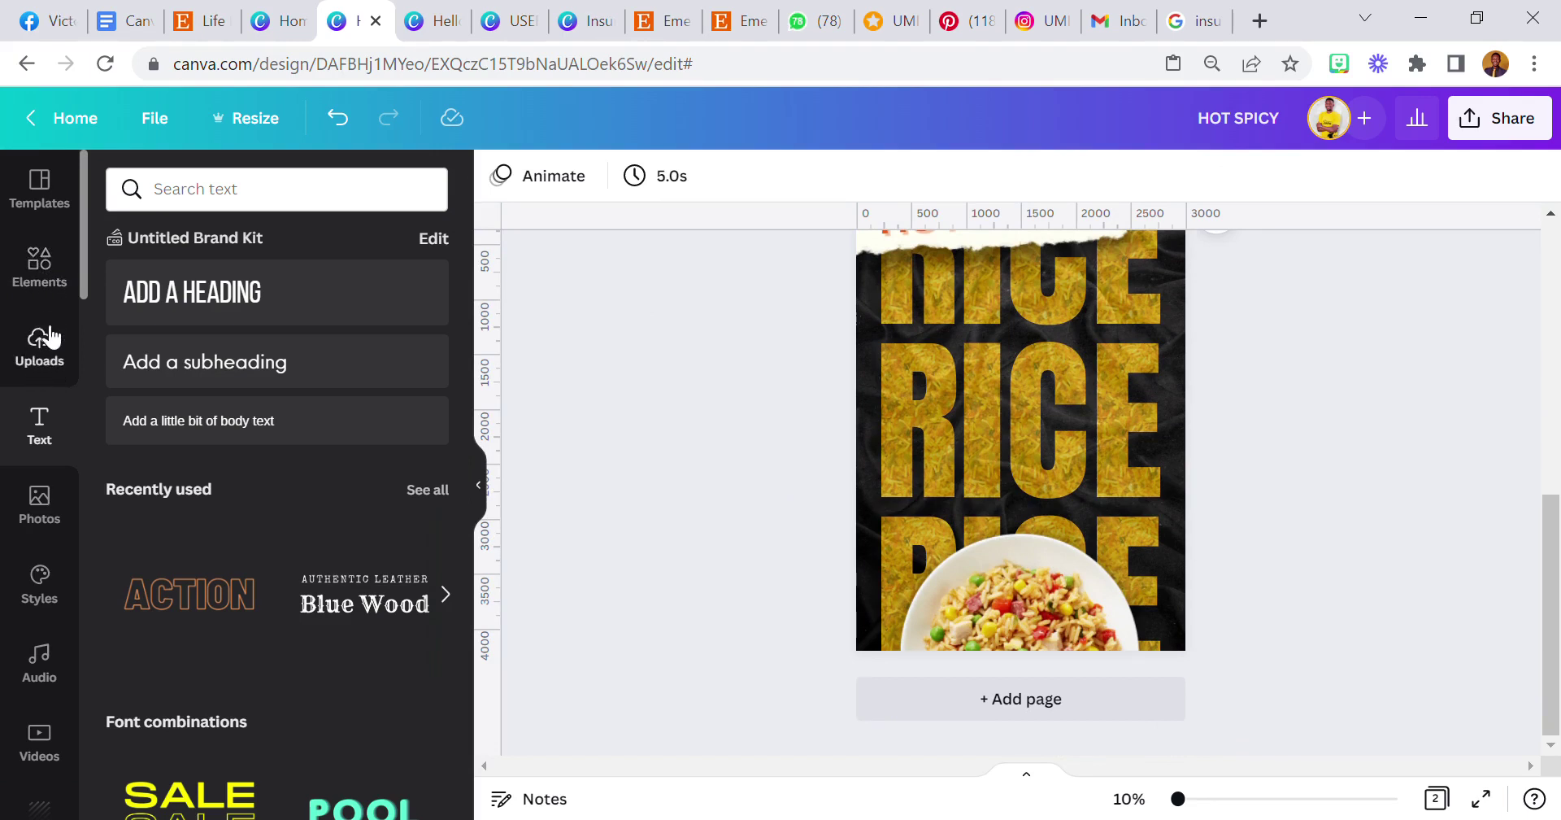
{"action": "scroll", "coordinate": [19, 415], "scroll_direction": "down", "scroll_amount": 10}
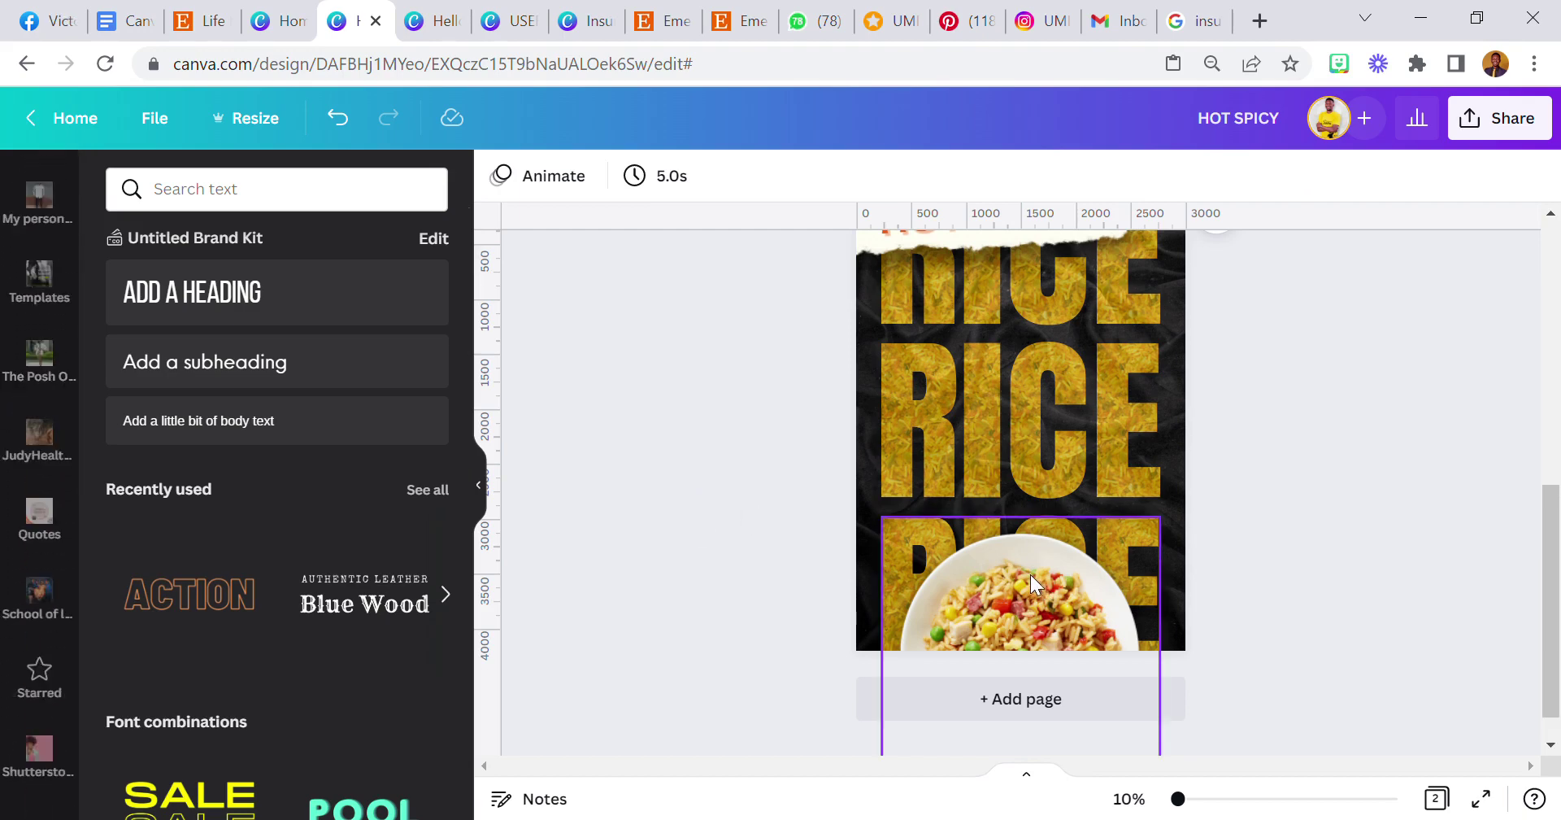
{"action": "scroll", "coordinate": [1031, 574], "scroll_direction": "up", "scroll_amount": 5}
{"action": "scroll", "coordinate": [1036, 463], "scroll_direction": "down", "scroll_amount": 8}
{"action": "scroll", "coordinate": [43, 502], "scroll_direction": "down", "scroll_amount": 4}
{"action": "scroll", "coordinate": [41, 492], "scroll_direction": "up", "scroll_amount": 6}
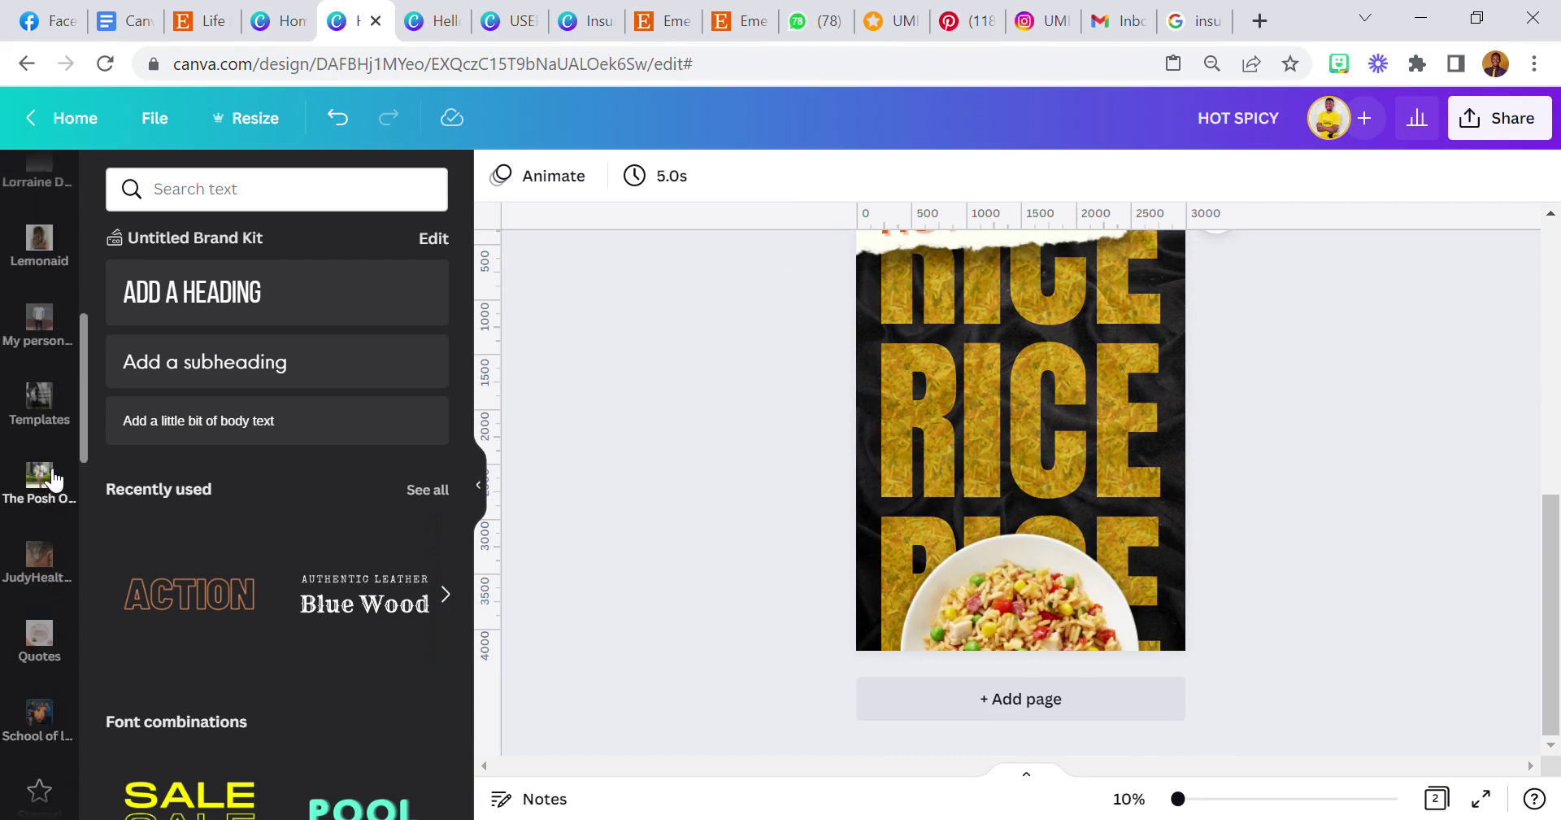
{"action": "scroll", "coordinate": [54, 479], "scroll_direction": "down", "scroll_amount": 9}
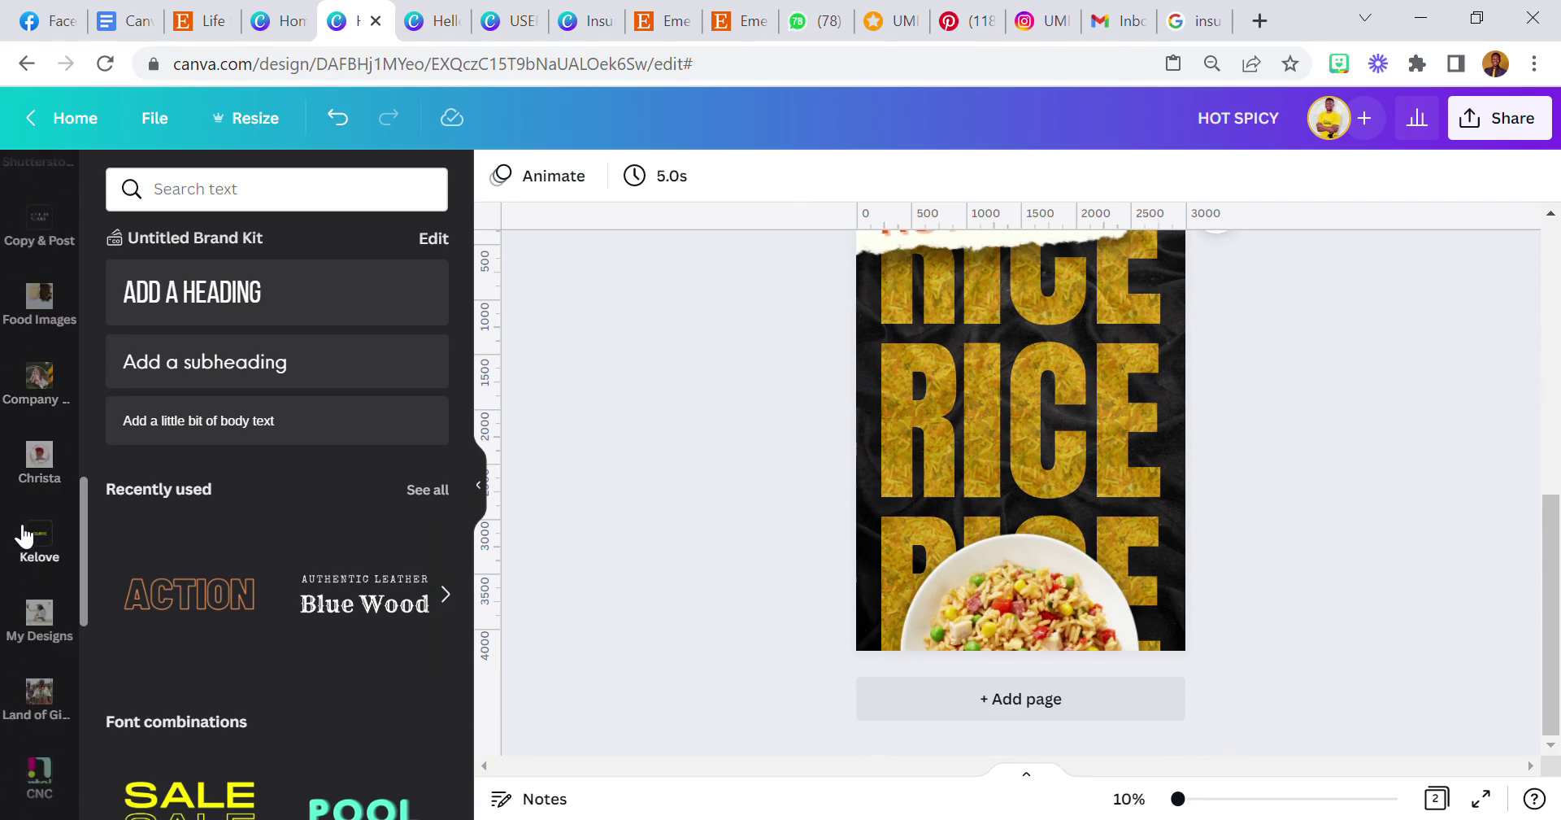
{"action": "scroll", "coordinate": [27, 520], "scroll_direction": "up", "scroll_amount": 7}
{"action": "scroll", "coordinate": [35, 401], "scroll_direction": "up", "scroll_amount": 5}
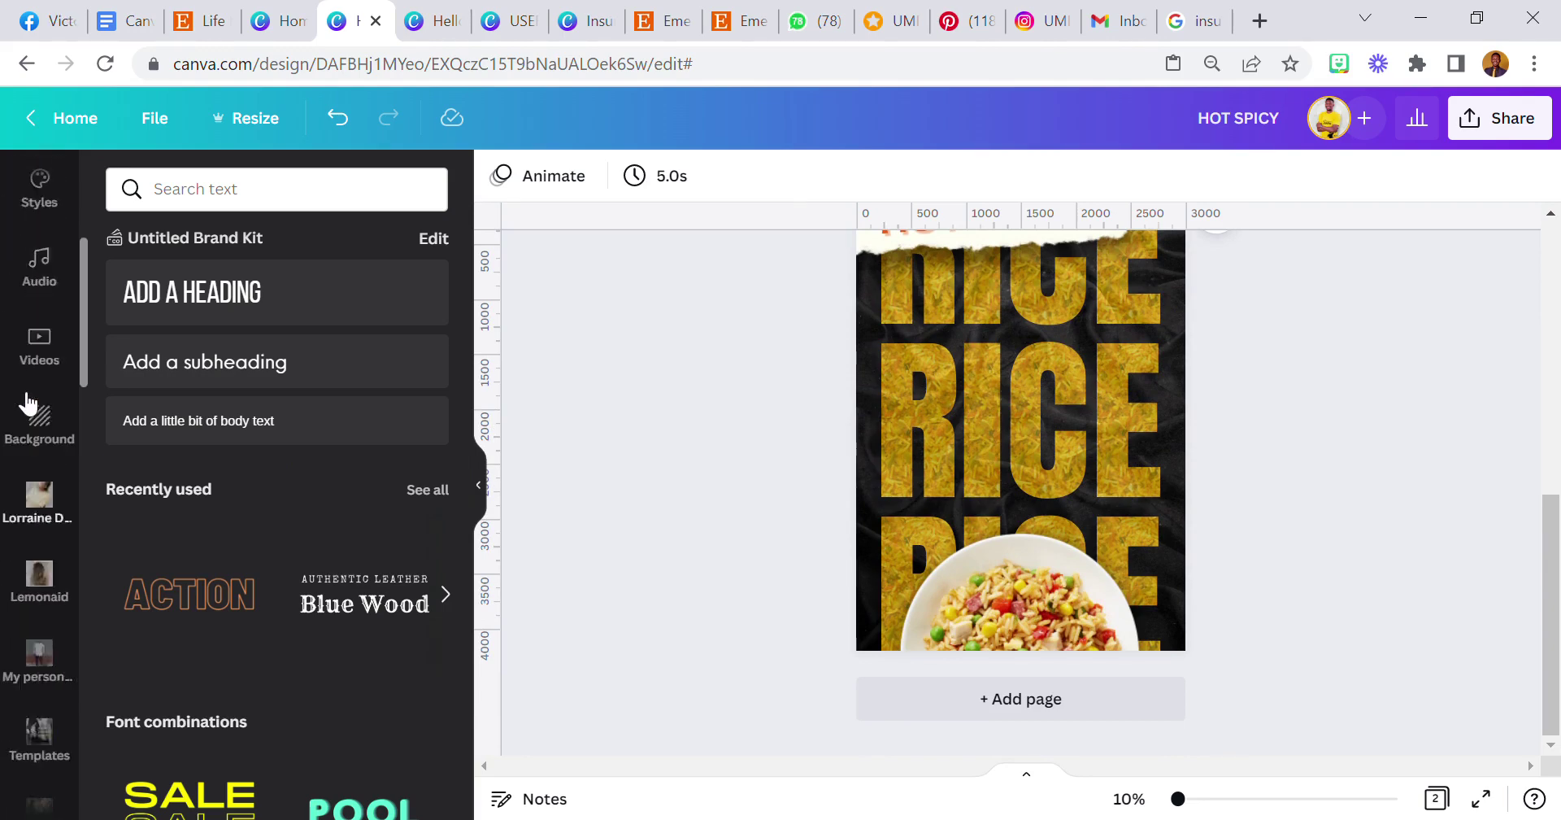
- Search the uploaded images for "smoke"
{"action": "left_click", "coordinate": [216, 198]}
{"action": "type", "text": "smk"}
{"action": "key", "text": "BackSpace"}
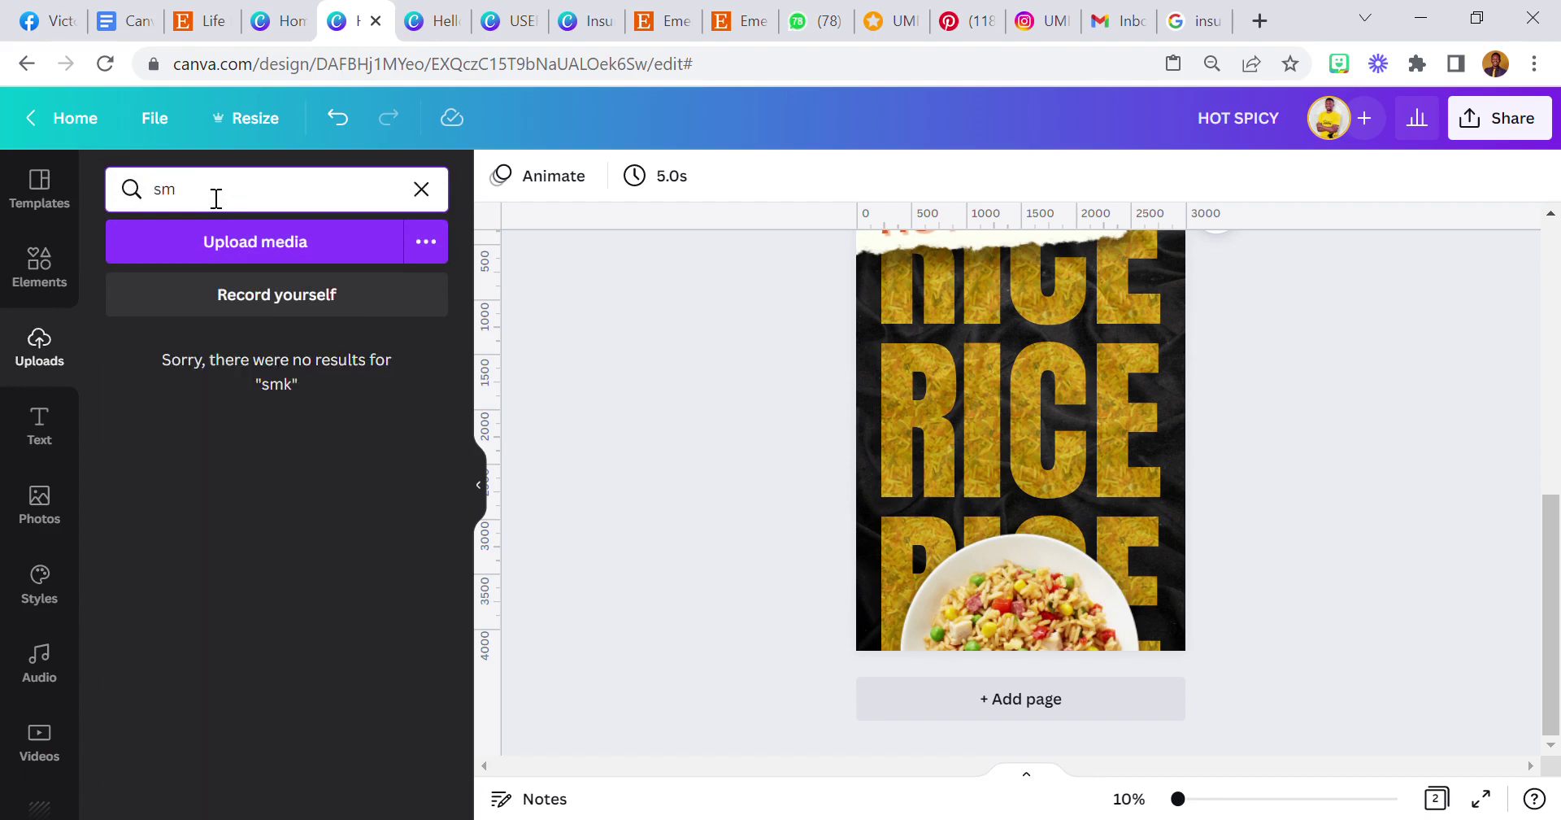
{"action": "type", "text": "ok"}
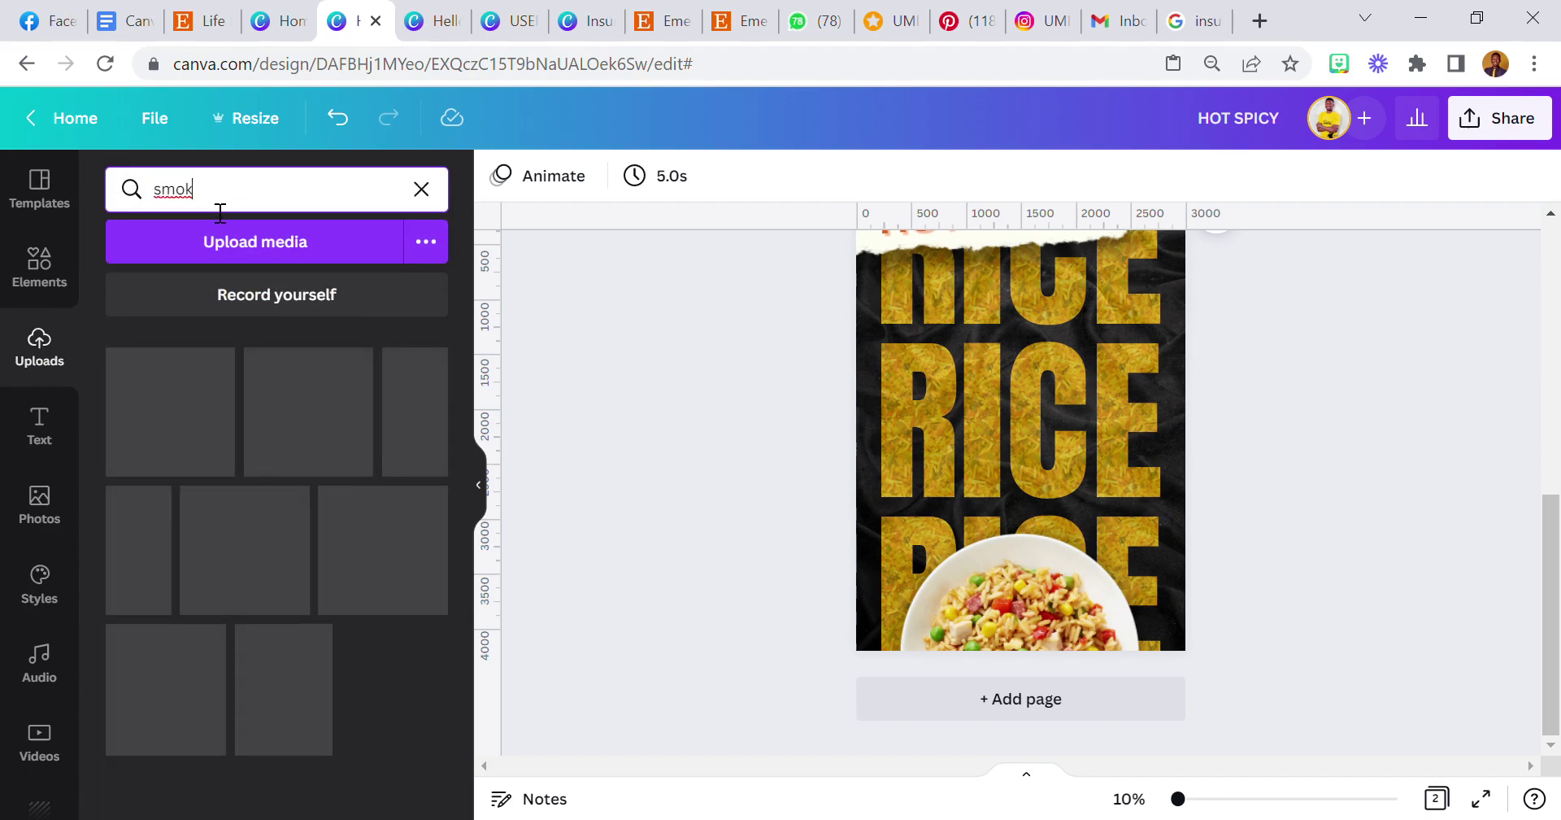
{"action": "type", "text": "e"}
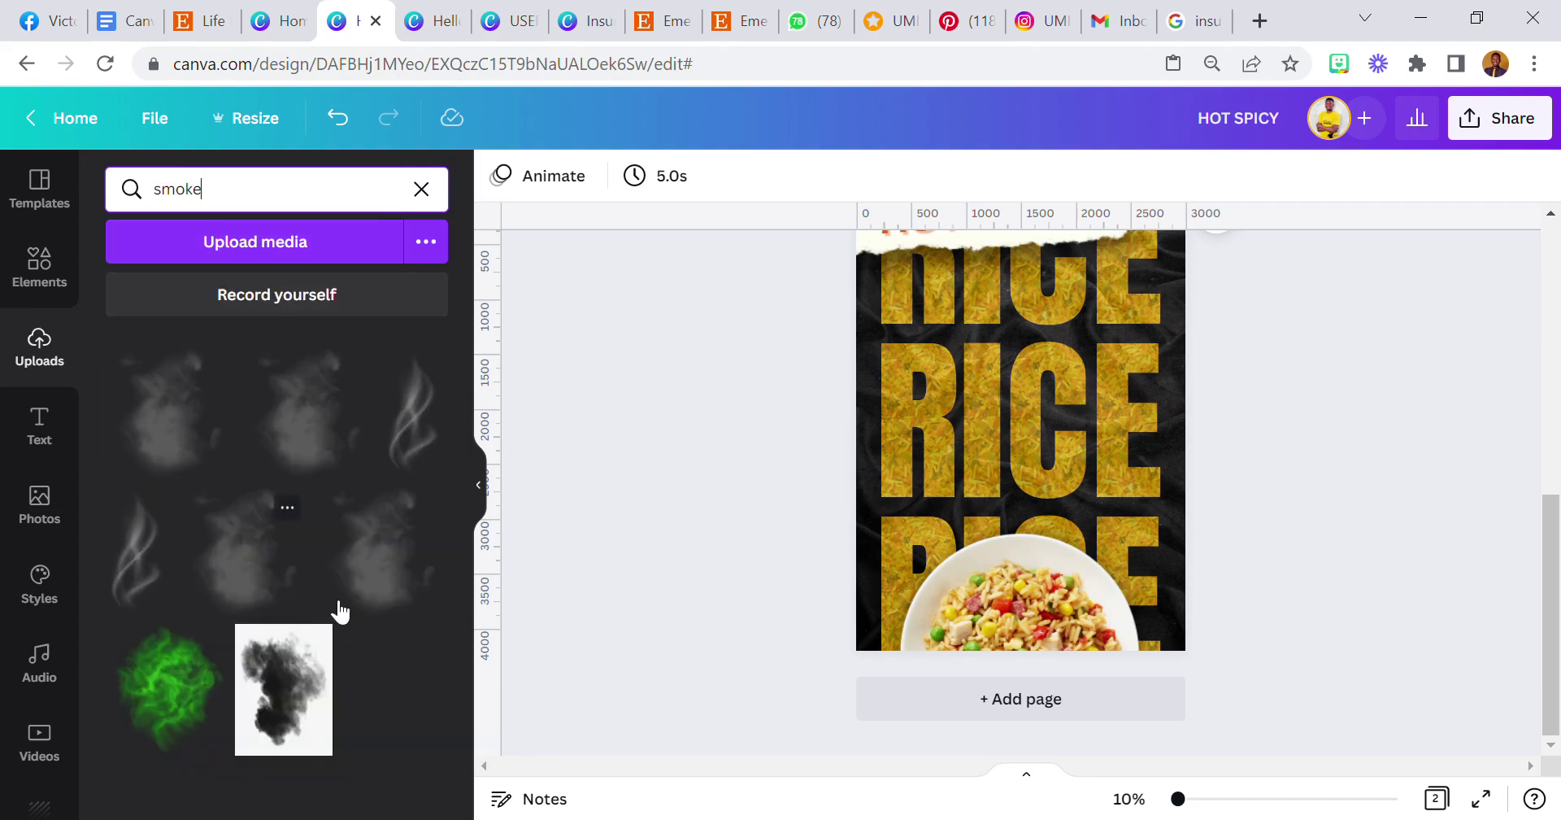
- Add the uploaded curling smoke wisp to page 2 and place it rising from the left side of the rice plate
{"action": "left_click", "coordinate": [172, 561]}
{"action": "left_click_drag", "start_coordinate": [1043, 492], "coordinate": [1055, 625]}
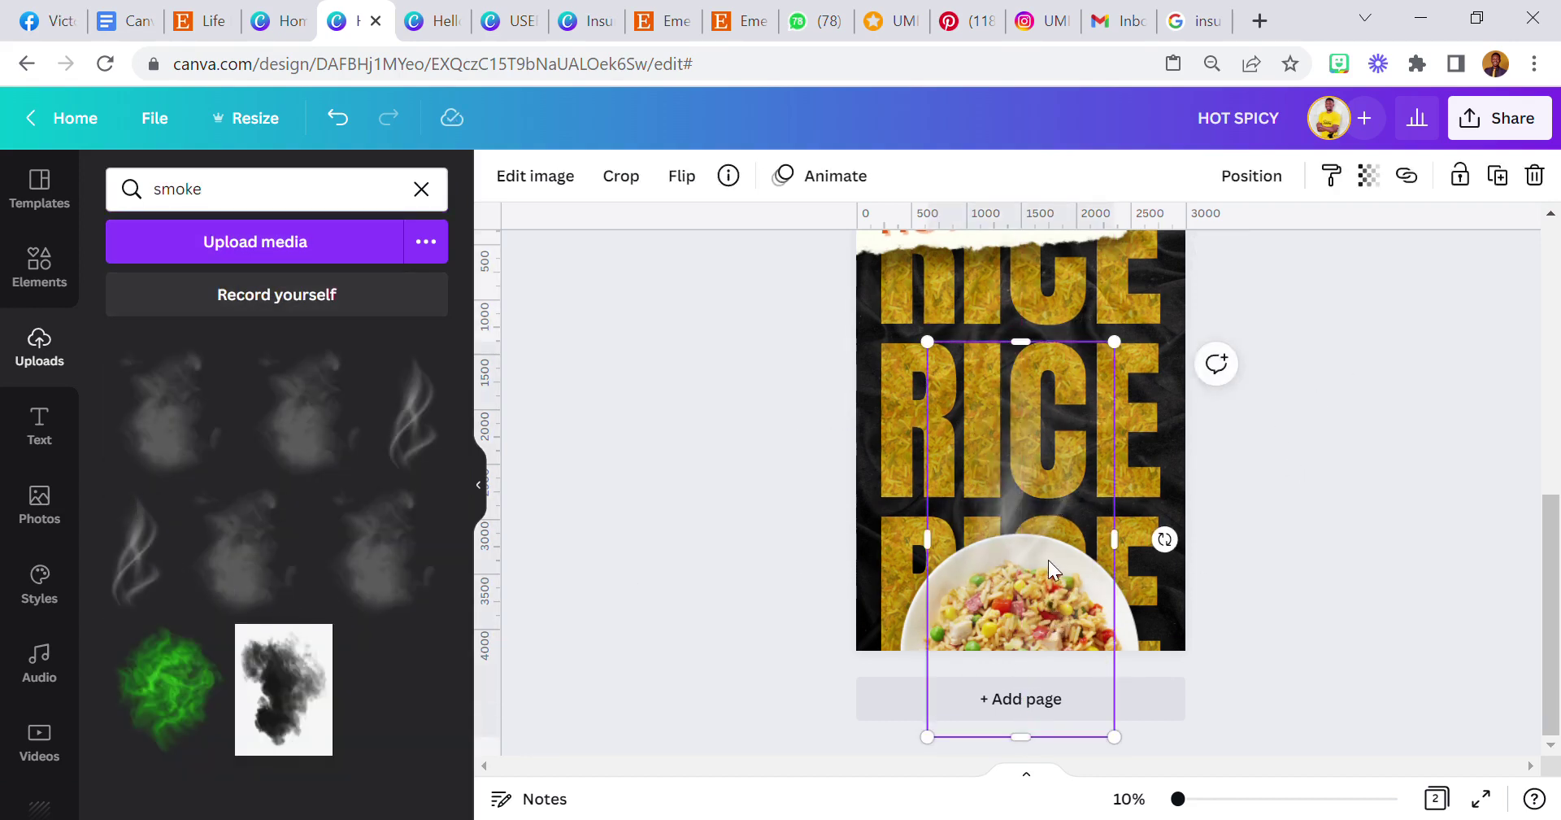
{"action": "left_click_drag", "start_coordinate": [1056, 563], "coordinate": [1068, 578]}
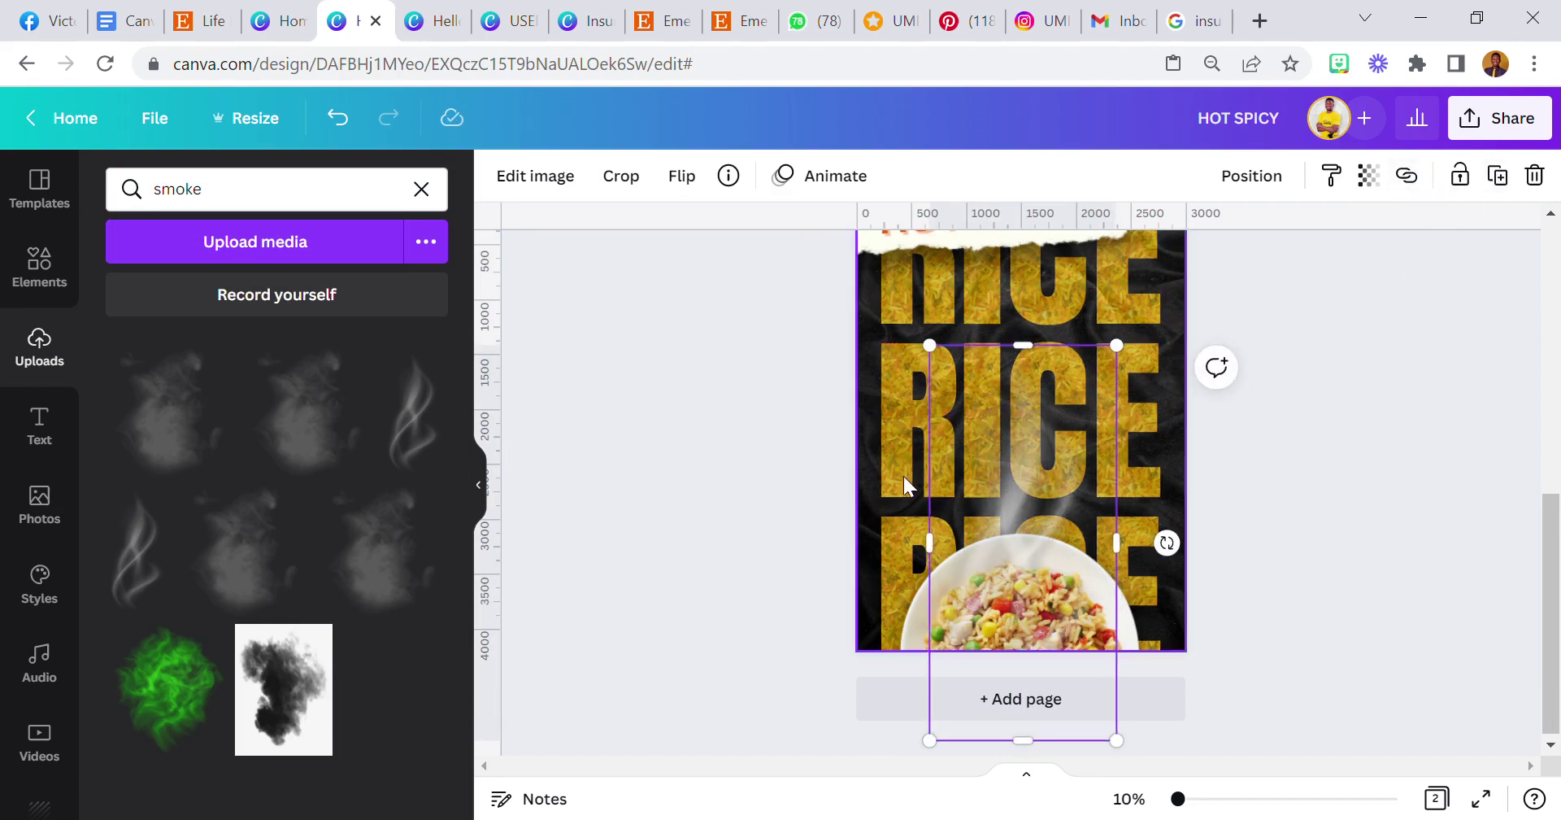
{"action": "left_click_drag", "start_coordinate": [1005, 603], "coordinate": [926, 596]}
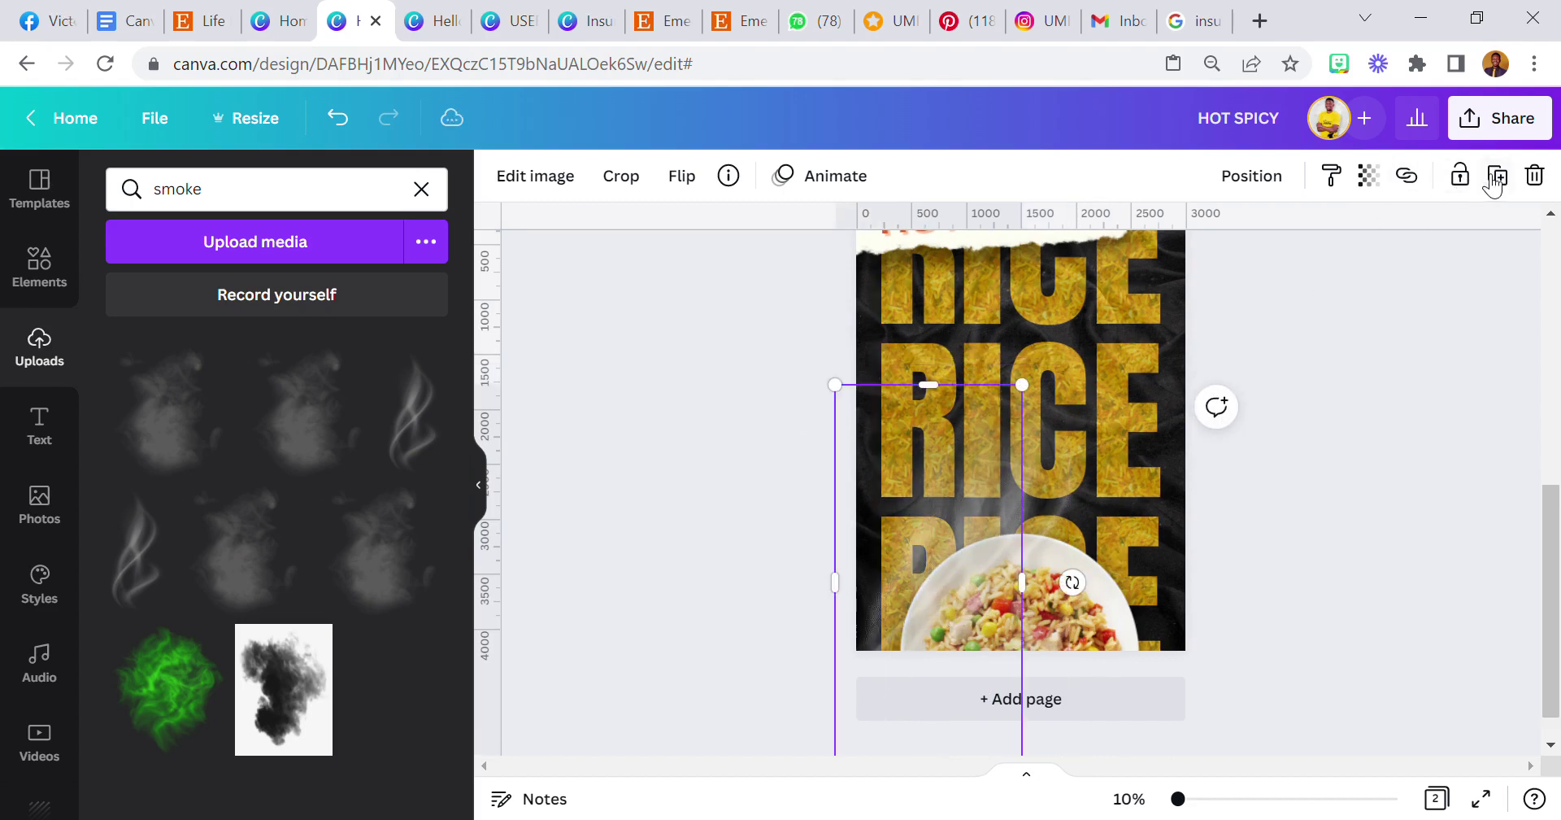
- Duplicate and flip the smoke wisp, placing the copy toward the right side of the rice plate
{"action": "left_click", "coordinate": [706, 185]}
{"action": "left_click", "coordinate": [747, 244]}
{"action": "left_click_drag", "start_coordinate": [948, 596], "coordinate": [1087, 622]}
{"action": "key", "text": "ctrl+z"}
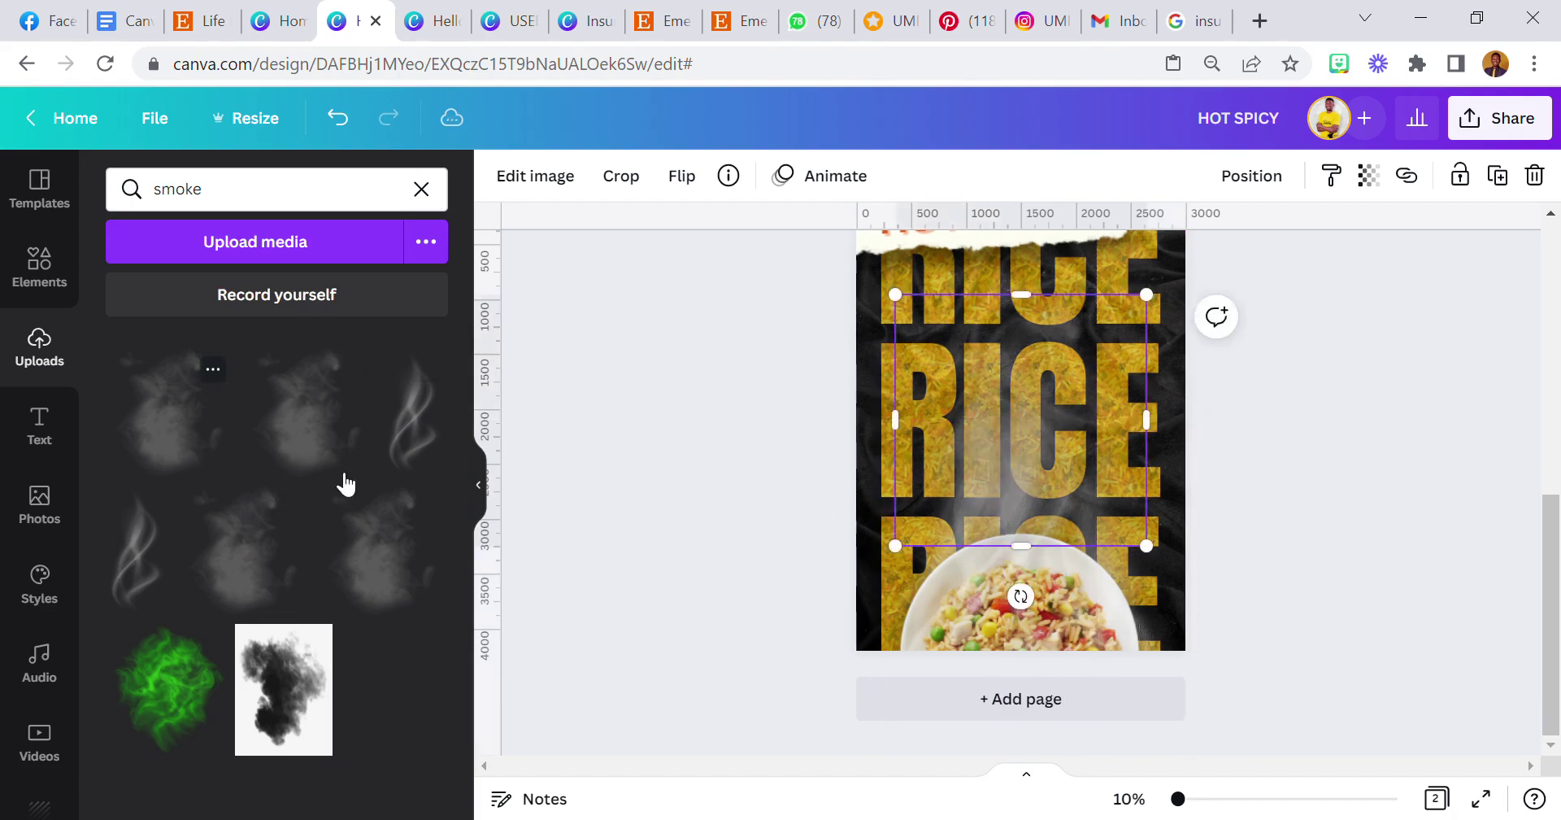
- Place an uploaded cloudy smoke image over the rice plate and increase its brightness
{"action": "left_click_drag", "start_coordinate": [1049, 435], "coordinate": [1055, 587]}
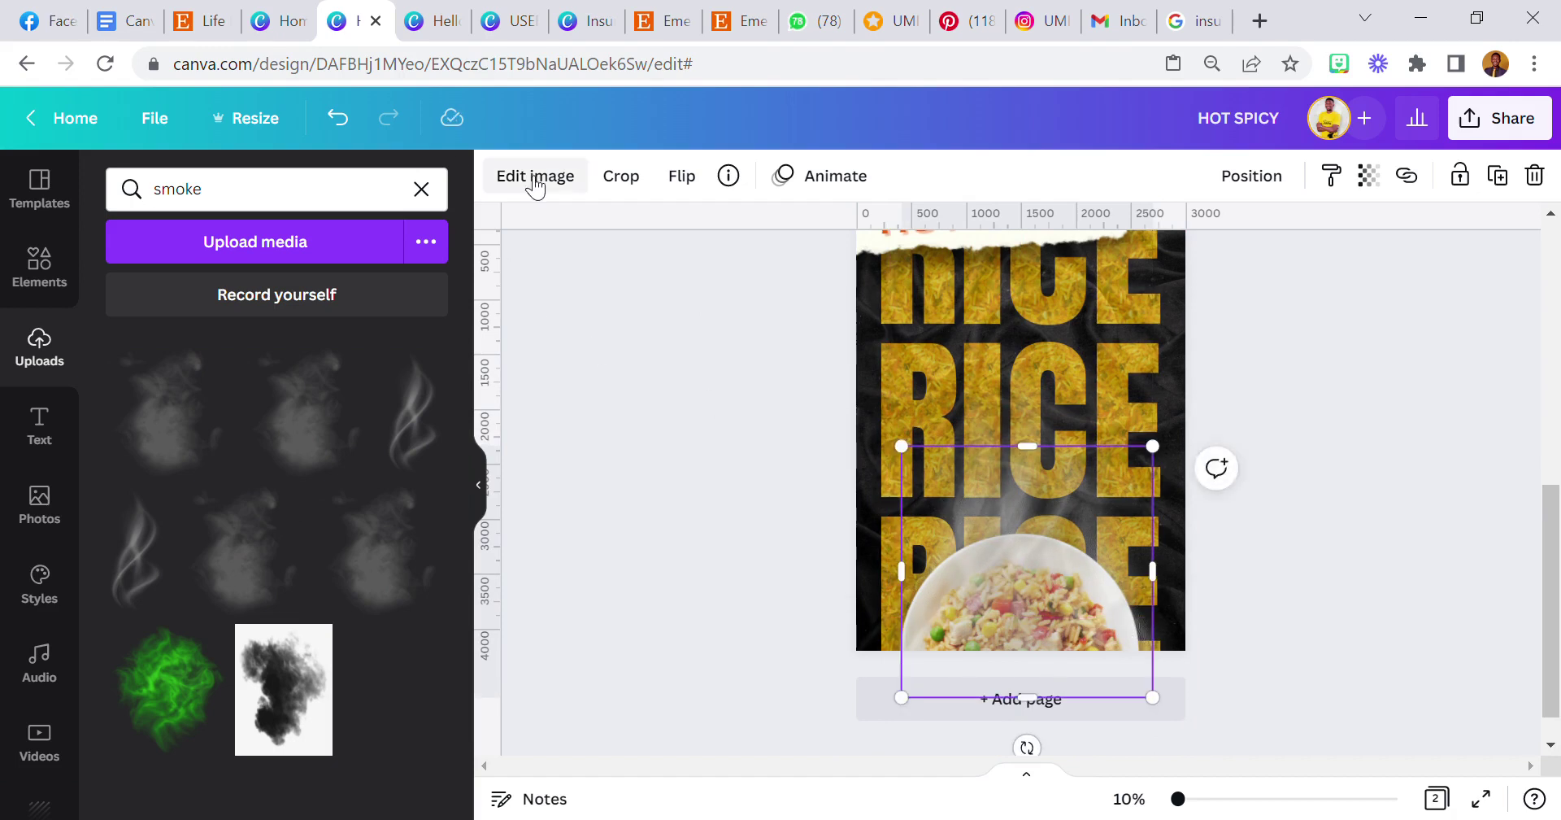
{"action": "left_click", "coordinate": [535, 179]}
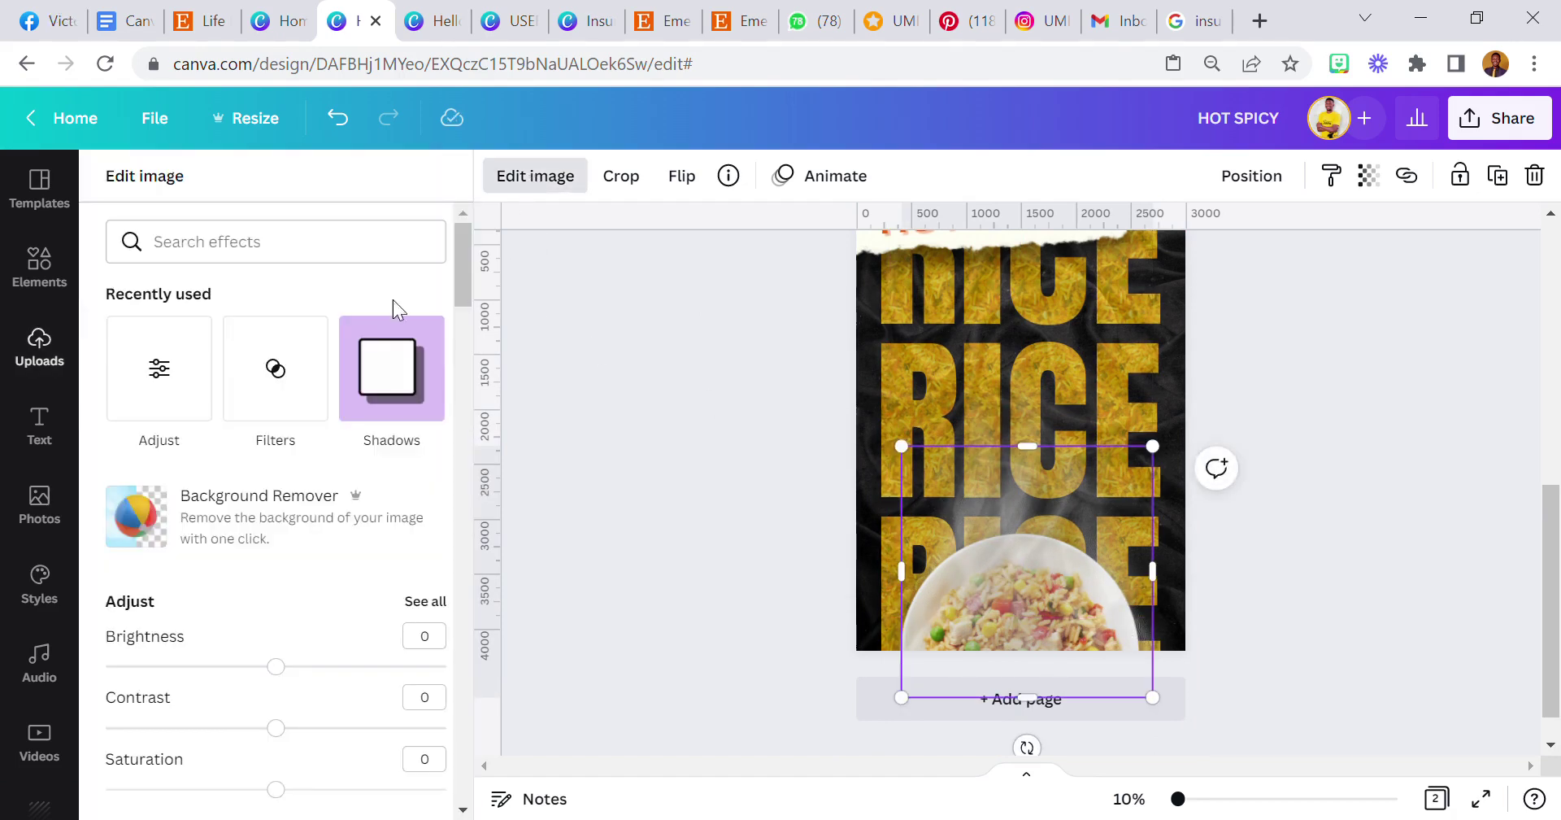
{"action": "left_click_drag", "start_coordinate": [293, 666], "coordinate": [348, 682]}
{"action": "left_click", "coordinate": [625, 483]}
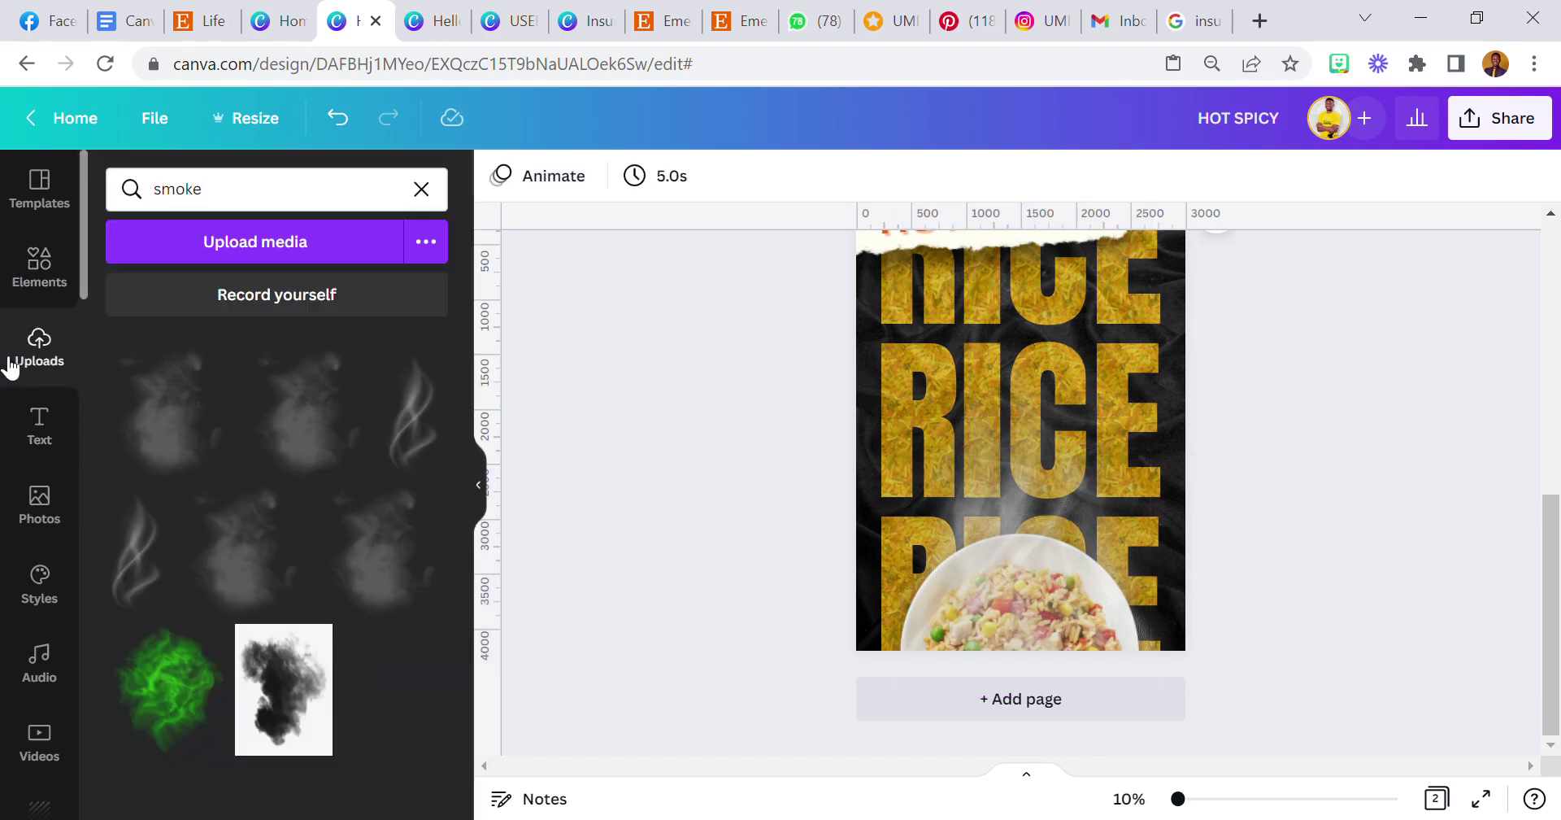
- Add the starred salad plate to page 2, partly off the left edge beside the middle RICE row
{"action": "scroll", "coordinate": [49, 586], "scroll_direction": "down", "scroll_amount": 7}
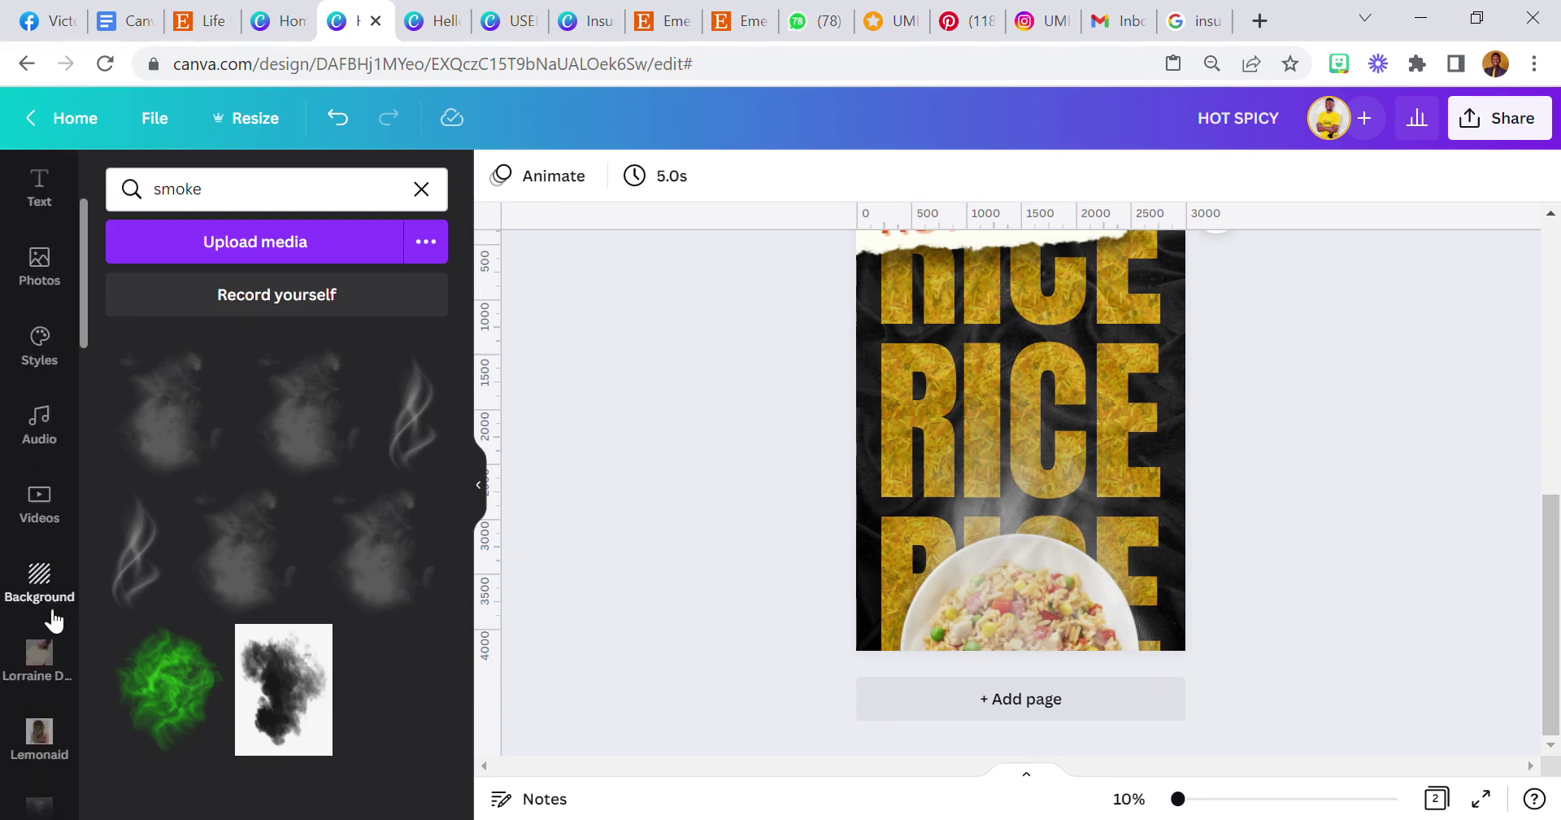
{"action": "scroll", "coordinate": [39, 605], "scroll_direction": "down", "scroll_amount": 6}
{"action": "left_click", "coordinate": [21, 445]}
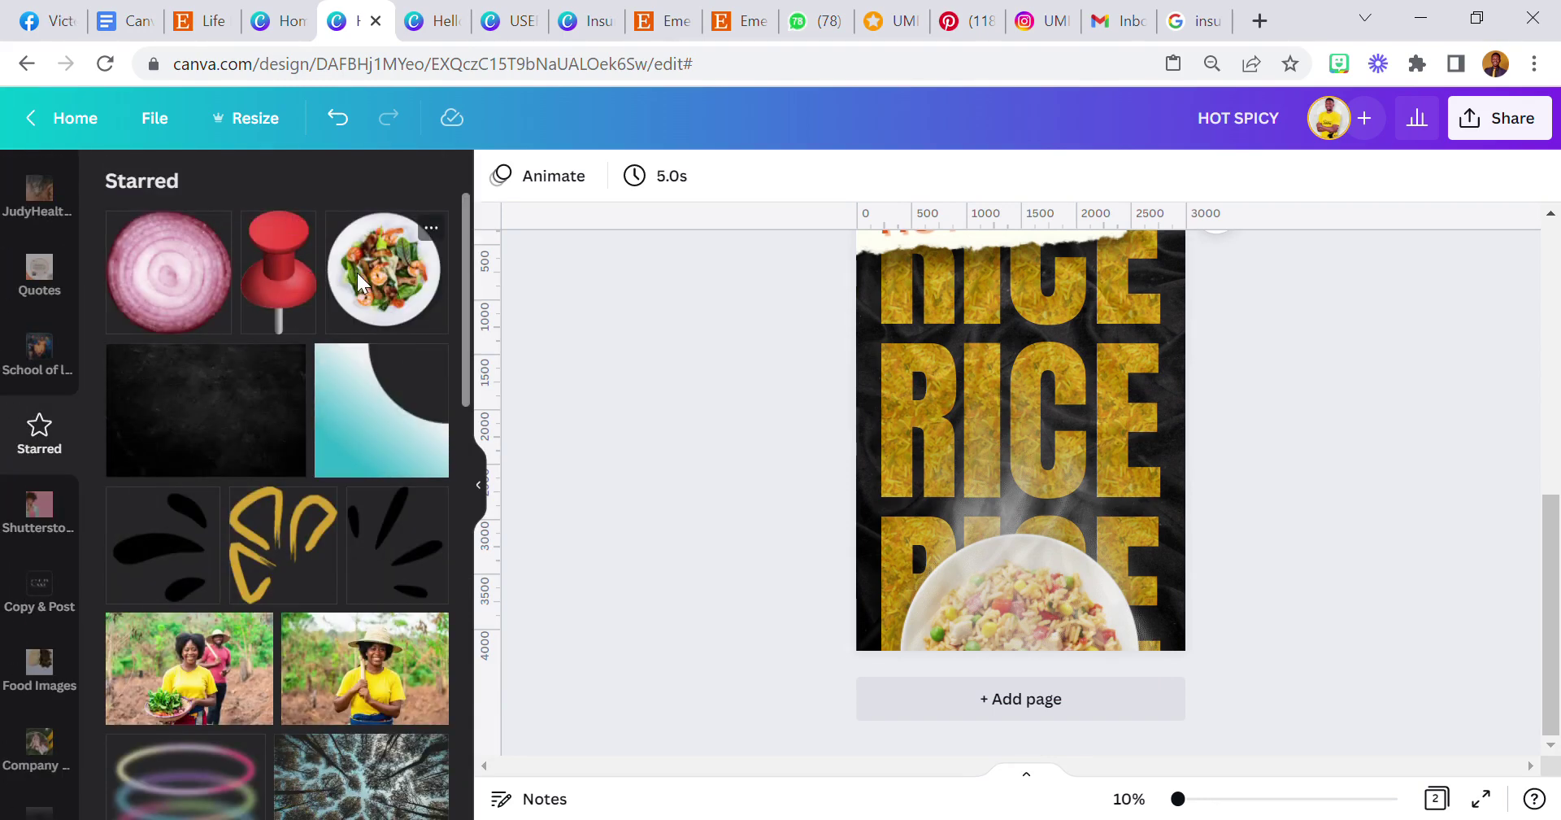
{"action": "left_click", "coordinate": [377, 290]}
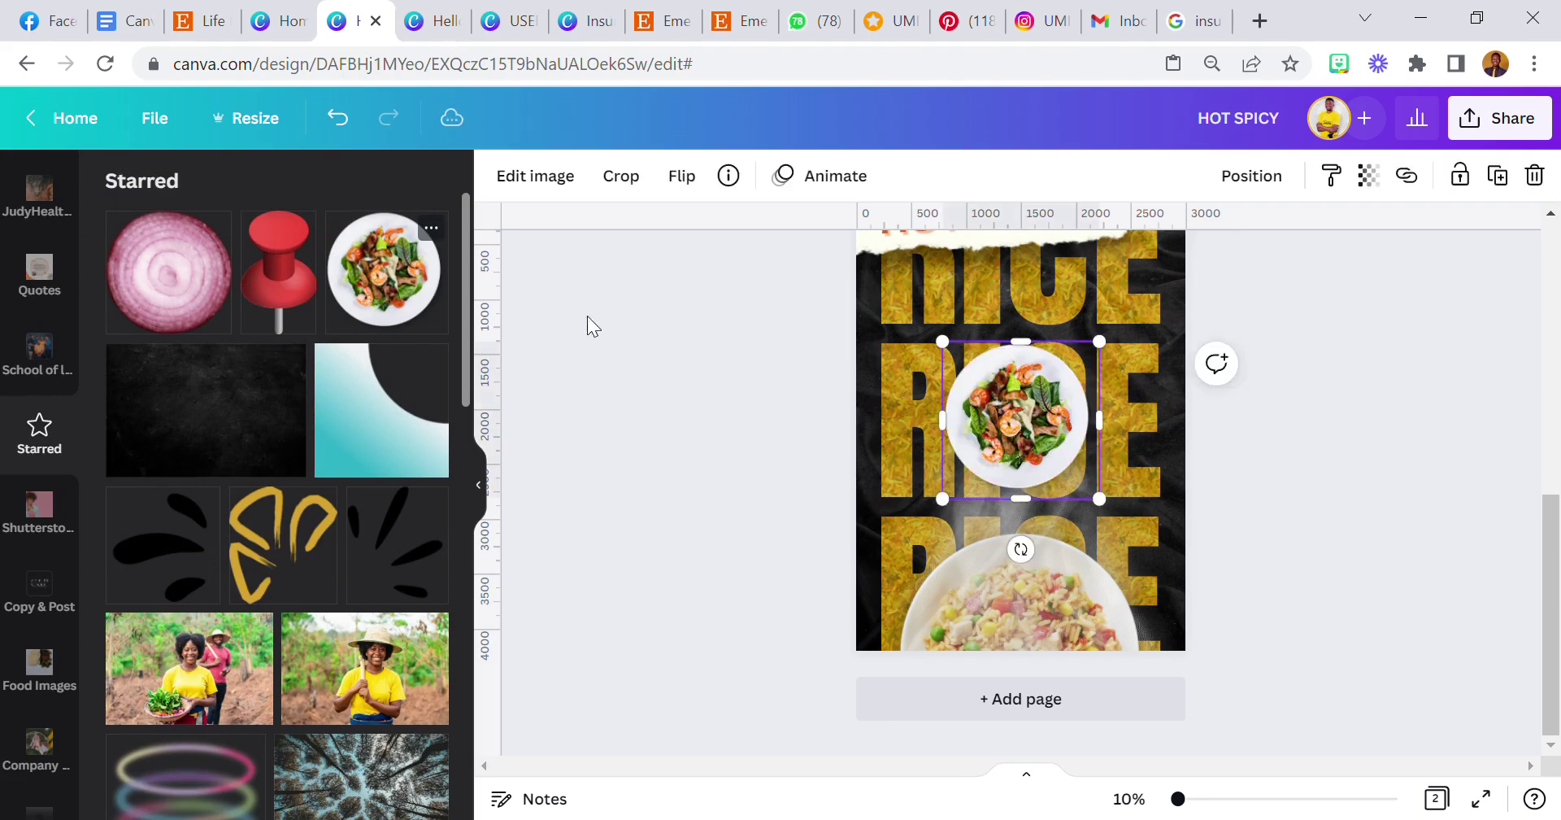
{"action": "left_click_drag", "start_coordinate": [1003, 395], "coordinate": [852, 382]}
{"action": "left_click", "coordinate": [670, 382]}
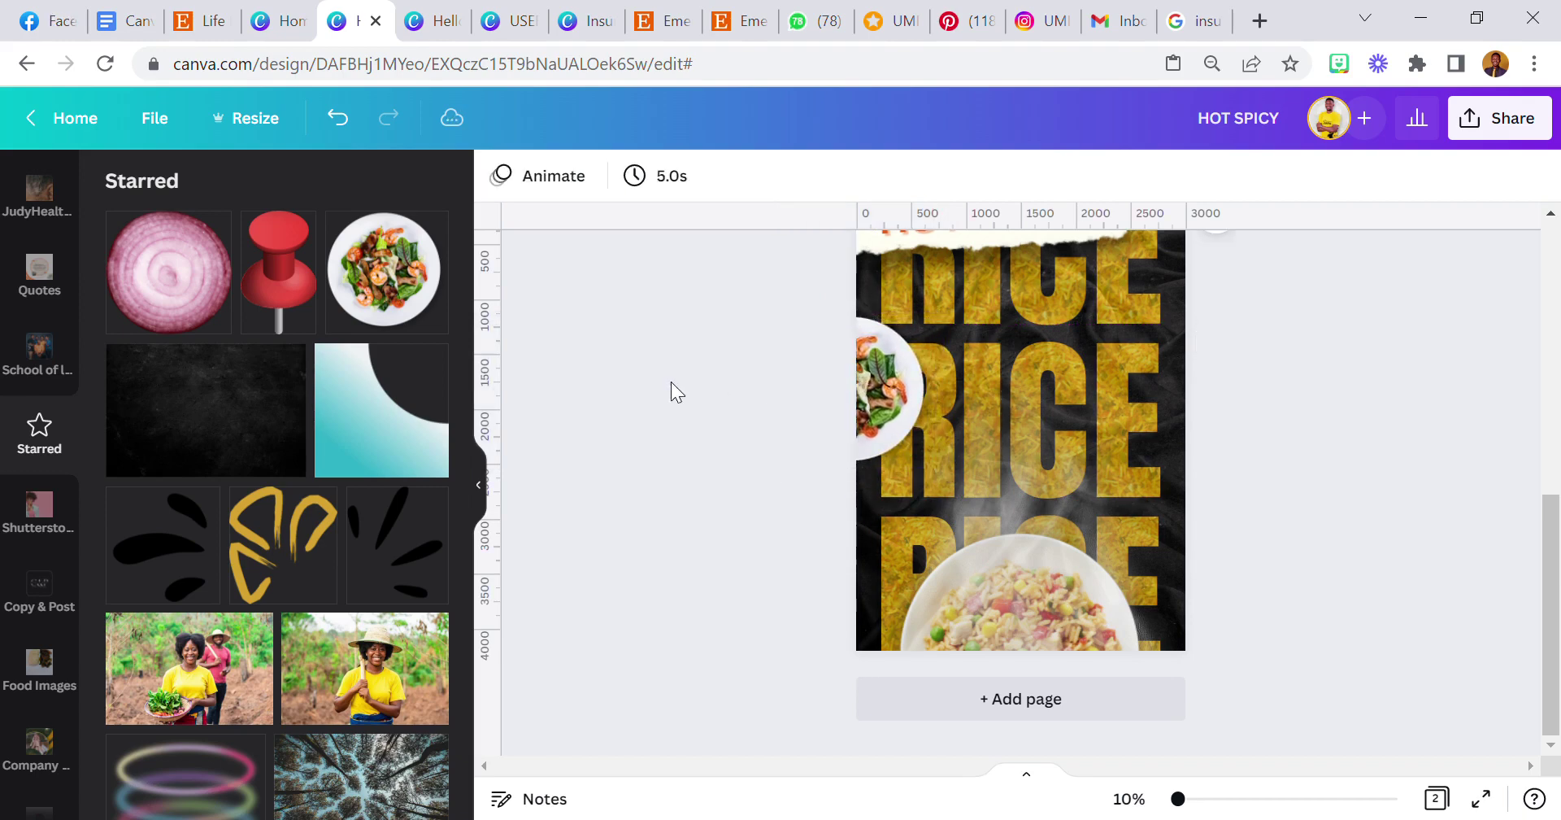
- Add the starred red onion slice to page 2, at the right edge beside the first RICE row
{"action": "left_click", "coordinate": [218, 307]}
{"action": "left_click_drag", "start_coordinate": [1032, 418], "coordinate": [1187, 327]}
{"action": "left_click", "coordinate": [769, 426]}
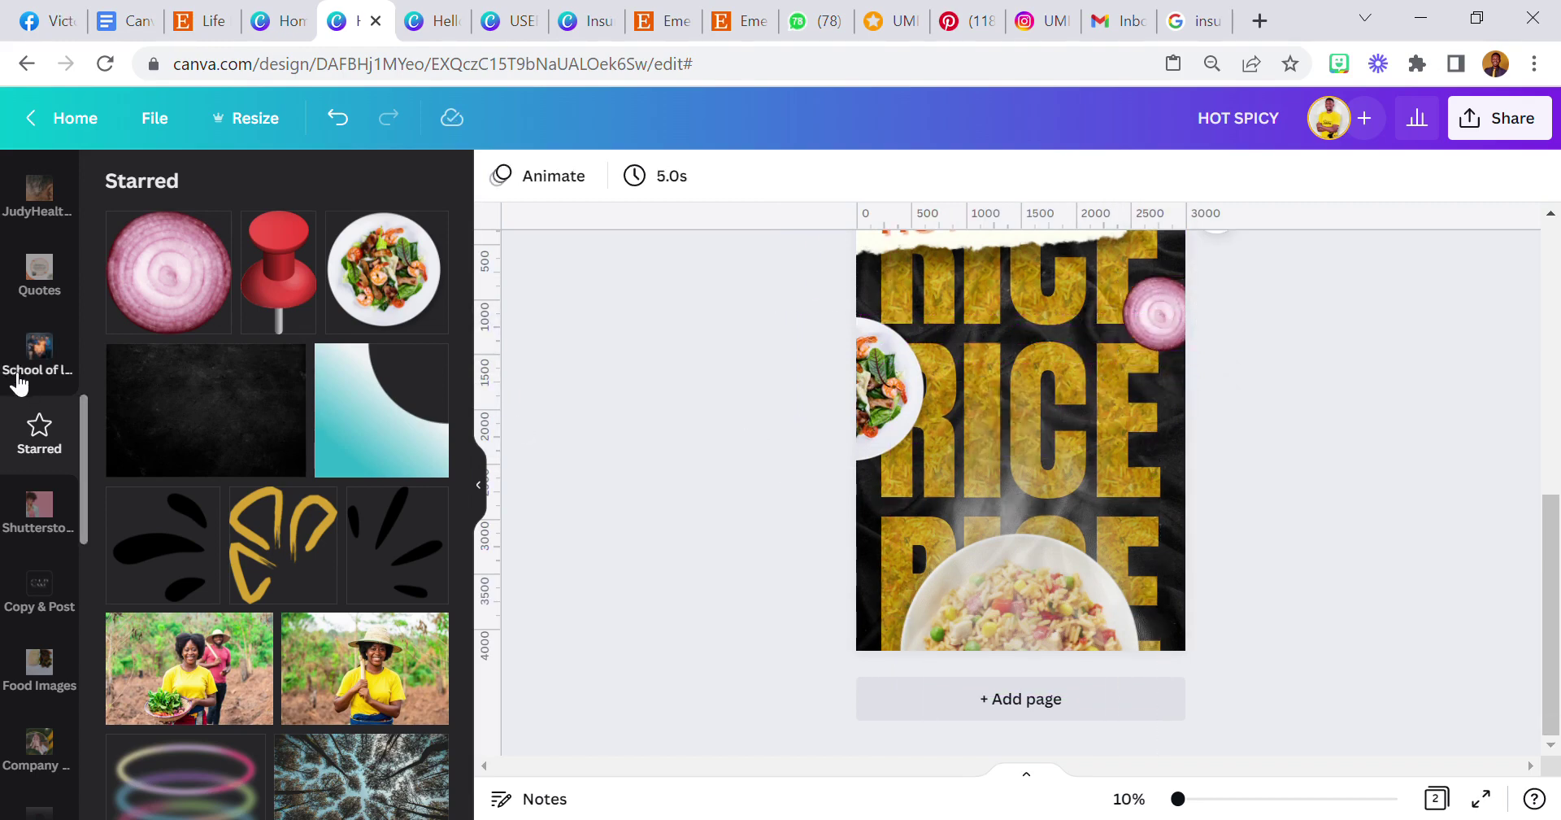
- Open the Kelove folder of uploaded images
{"action": "scroll", "coordinate": [21, 407], "scroll_direction": "up", "scroll_amount": 5}
{"action": "scroll", "coordinate": [24, 415], "scroll_direction": "down", "scroll_amount": 8}
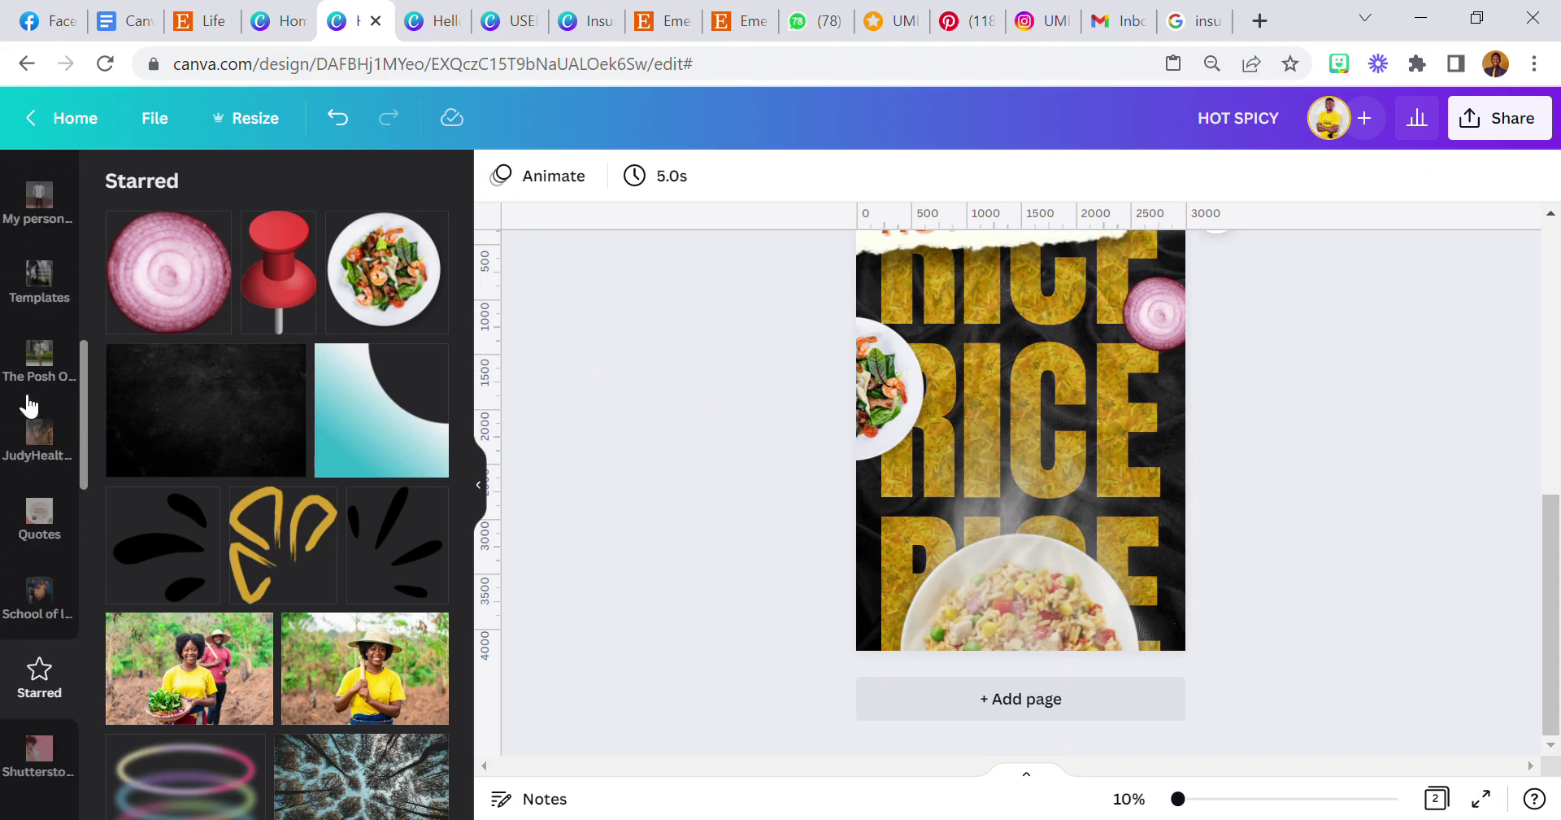
{"action": "scroll", "coordinate": [31, 429], "scroll_direction": "down", "scroll_amount": 3}
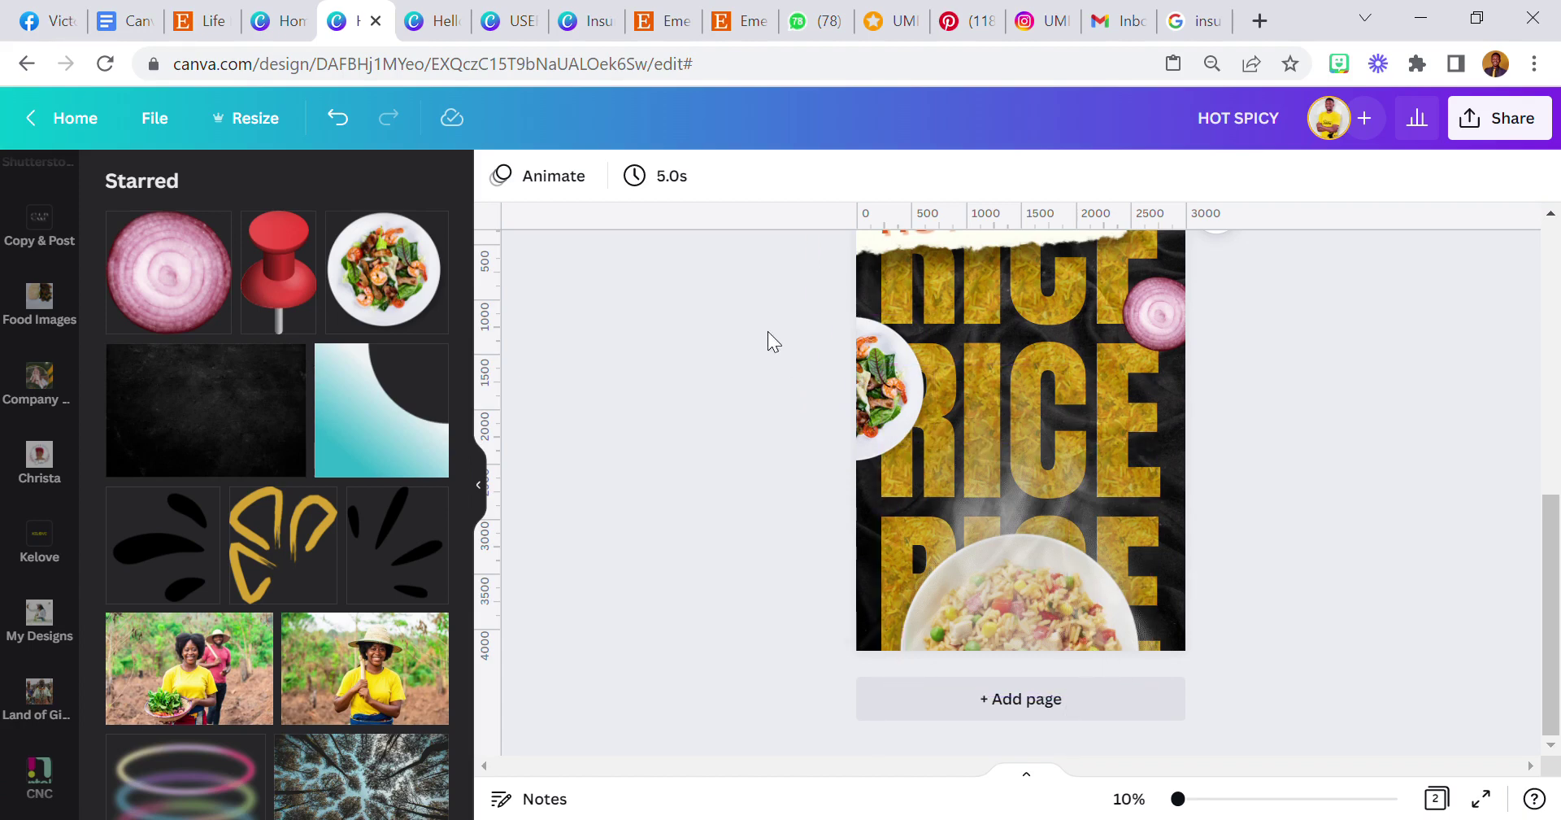
{"action": "scroll", "coordinate": [27, 443], "scroll_direction": "down", "scroll_amount": 3}
{"action": "scroll", "coordinate": [26, 443], "scroll_direction": "up", "scroll_amount": 3}
{"action": "left_click", "coordinate": [33, 427]}
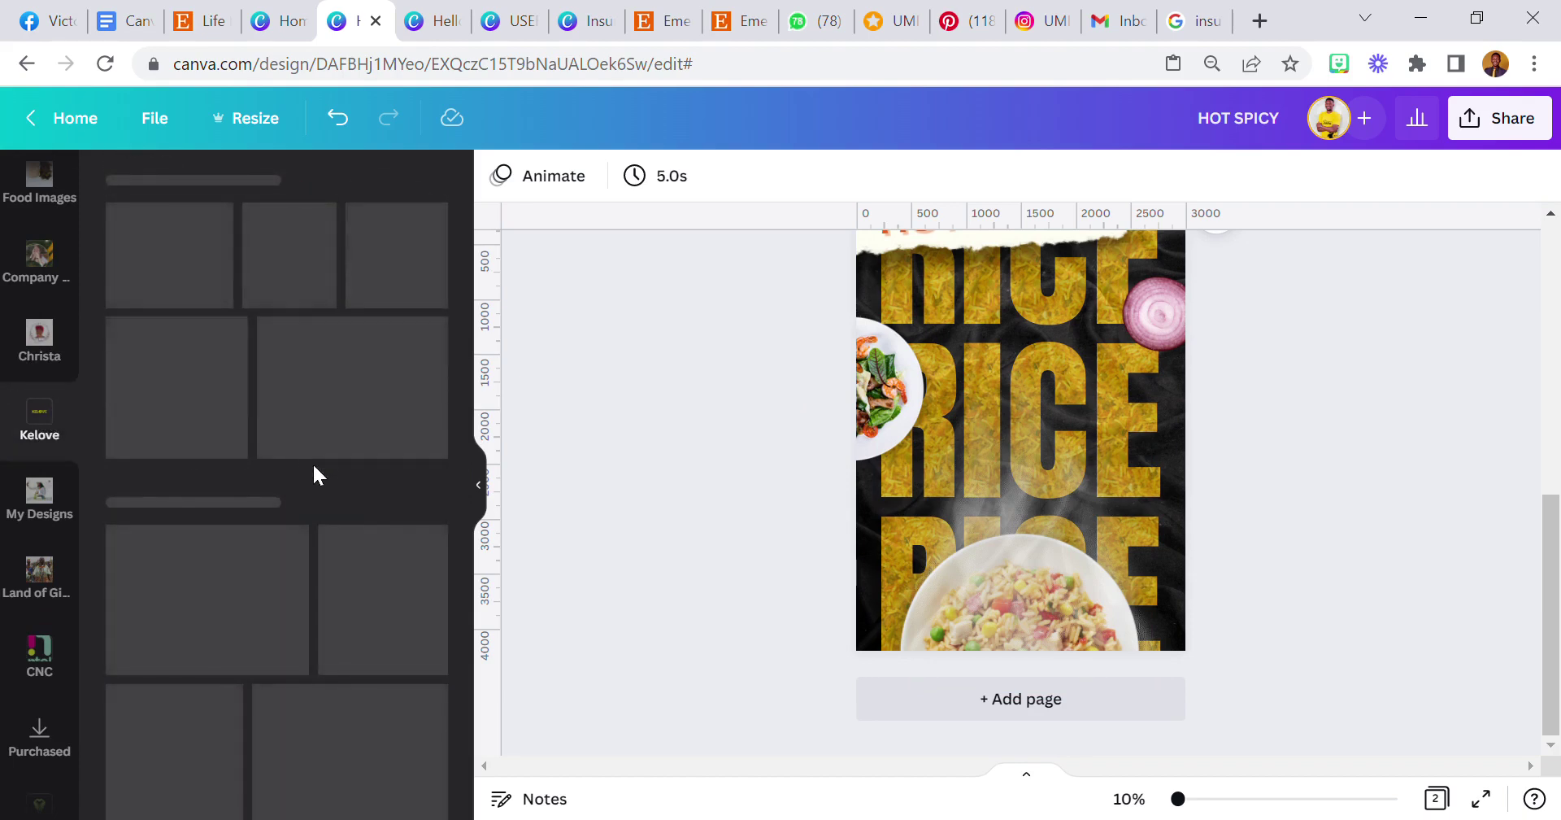
- Add the solid black circle image to page 2 over the RICE rows and crop its sides to the page edges
{"action": "scroll", "coordinate": [276, 421], "scroll_direction": "down", "scroll_amount": 10}
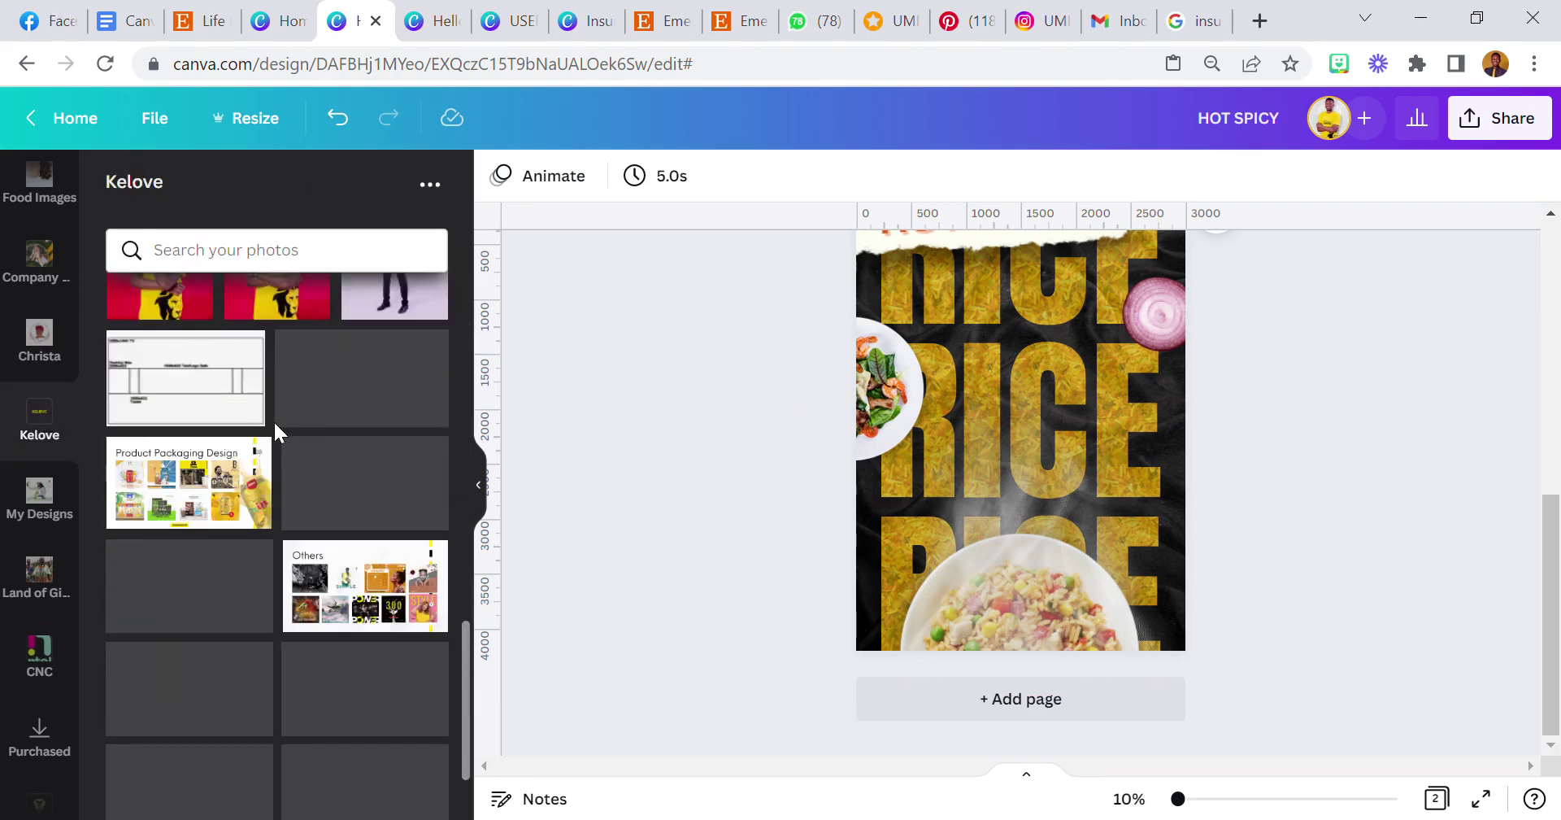
{"action": "scroll", "coordinate": [272, 417], "scroll_direction": "down", "scroll_amount": 10}
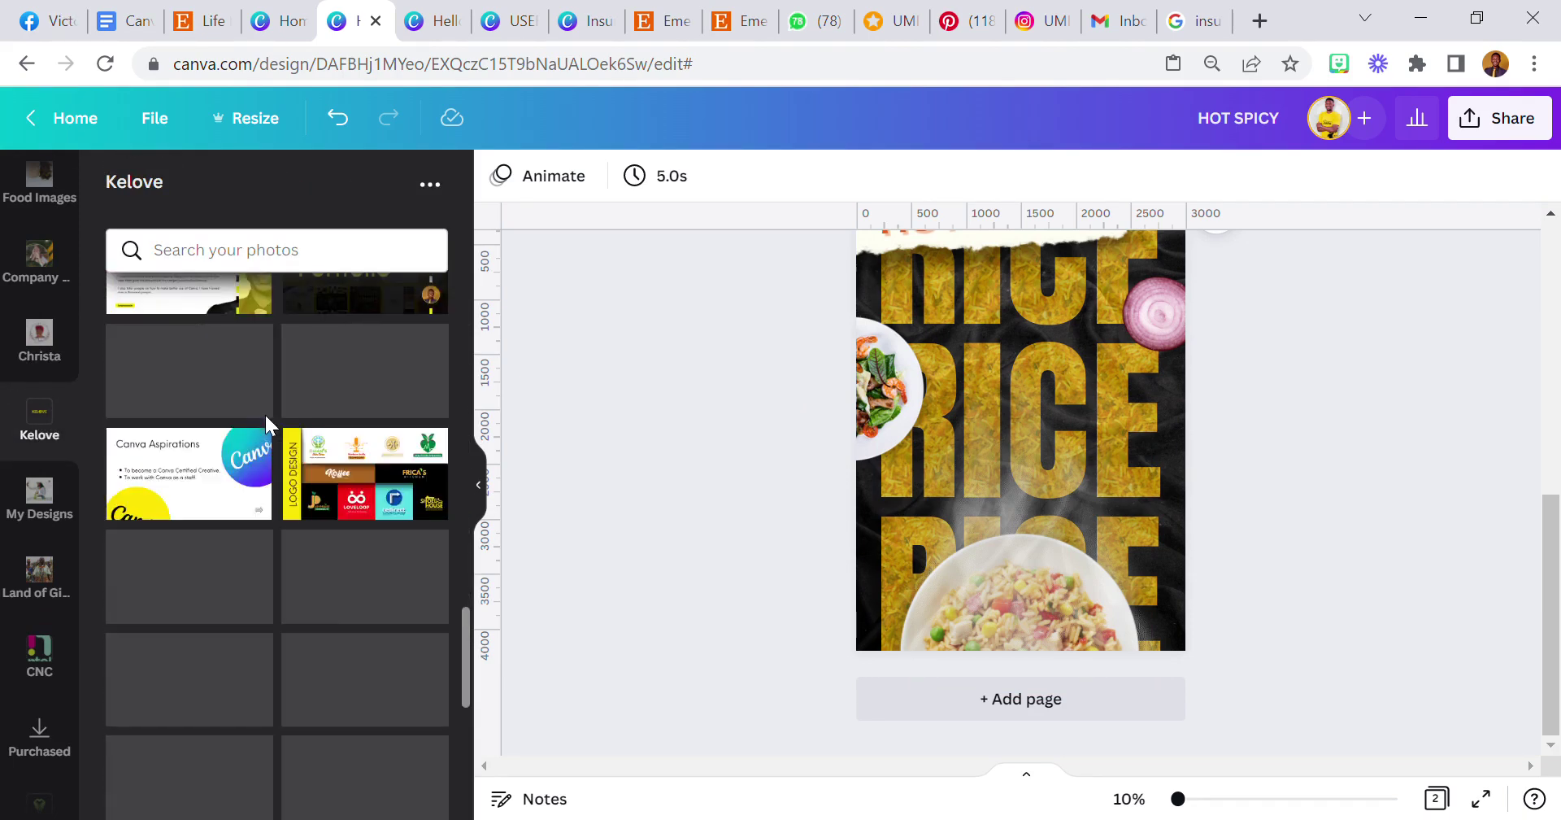
{"action": "scroll", "coordinate": [273, 413], "scroll_direction": "down", "scroll_amount": 10}
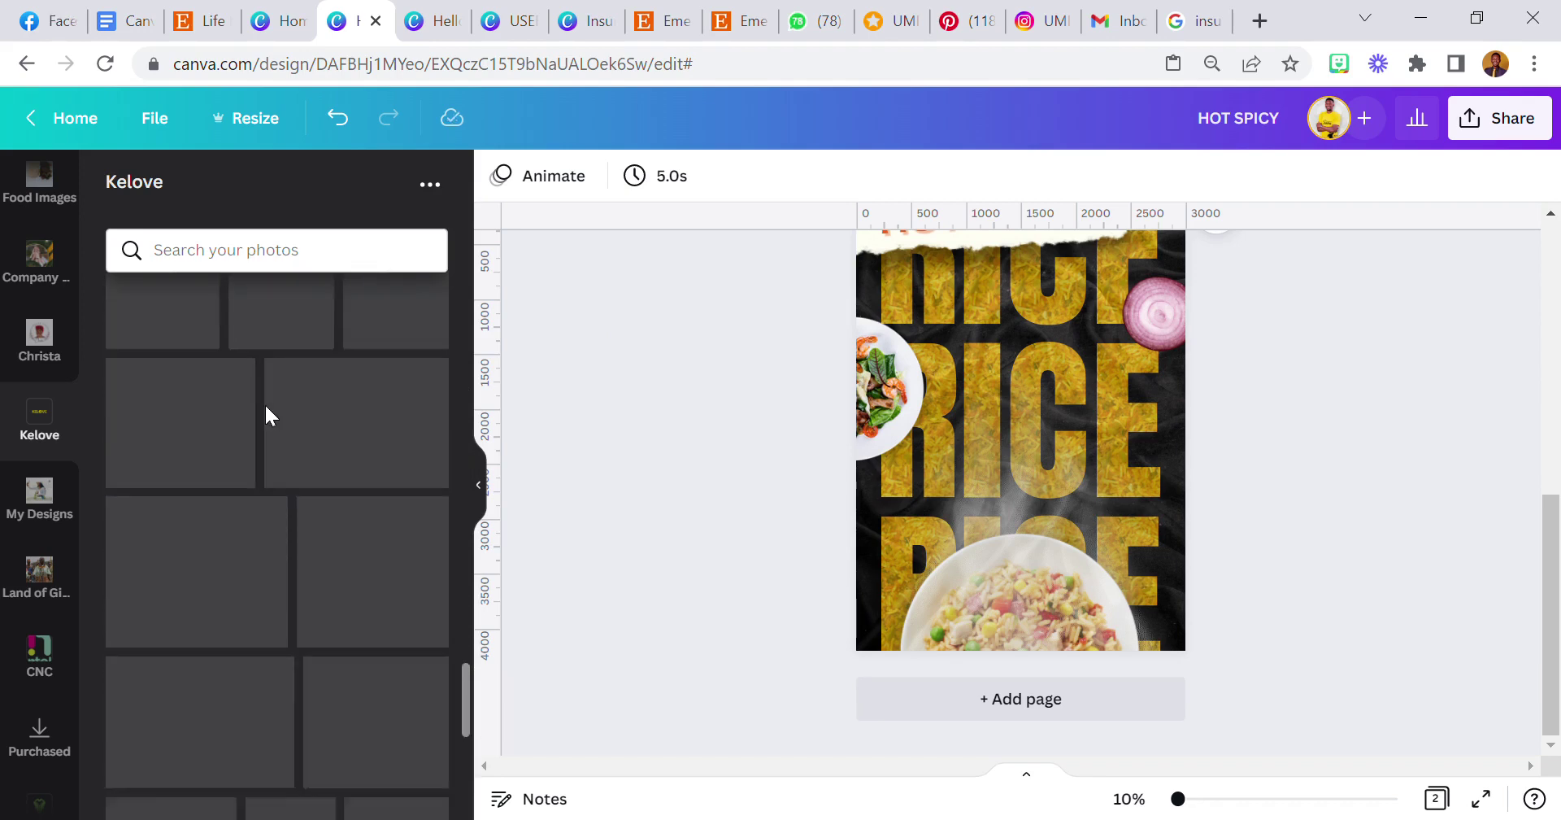
{"action": "scroll", "coordinate": [258, 399], "scroll_direction": "down", "scroll_amount": 3}
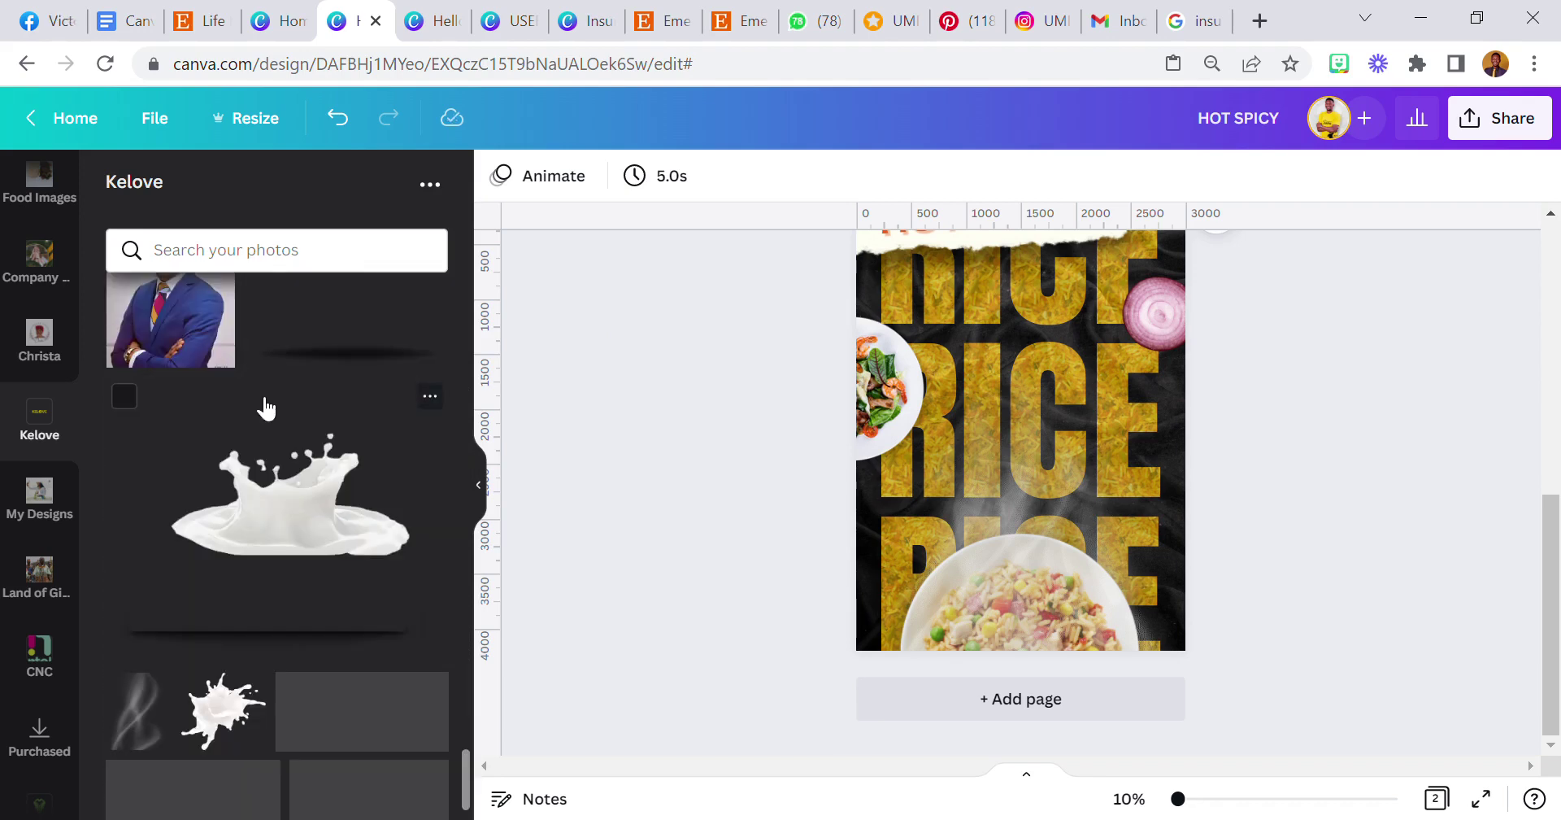
{"action": "scroll", "coordinate": [260, 409], "scroll_direction": "down", "scroll_amount": 5}
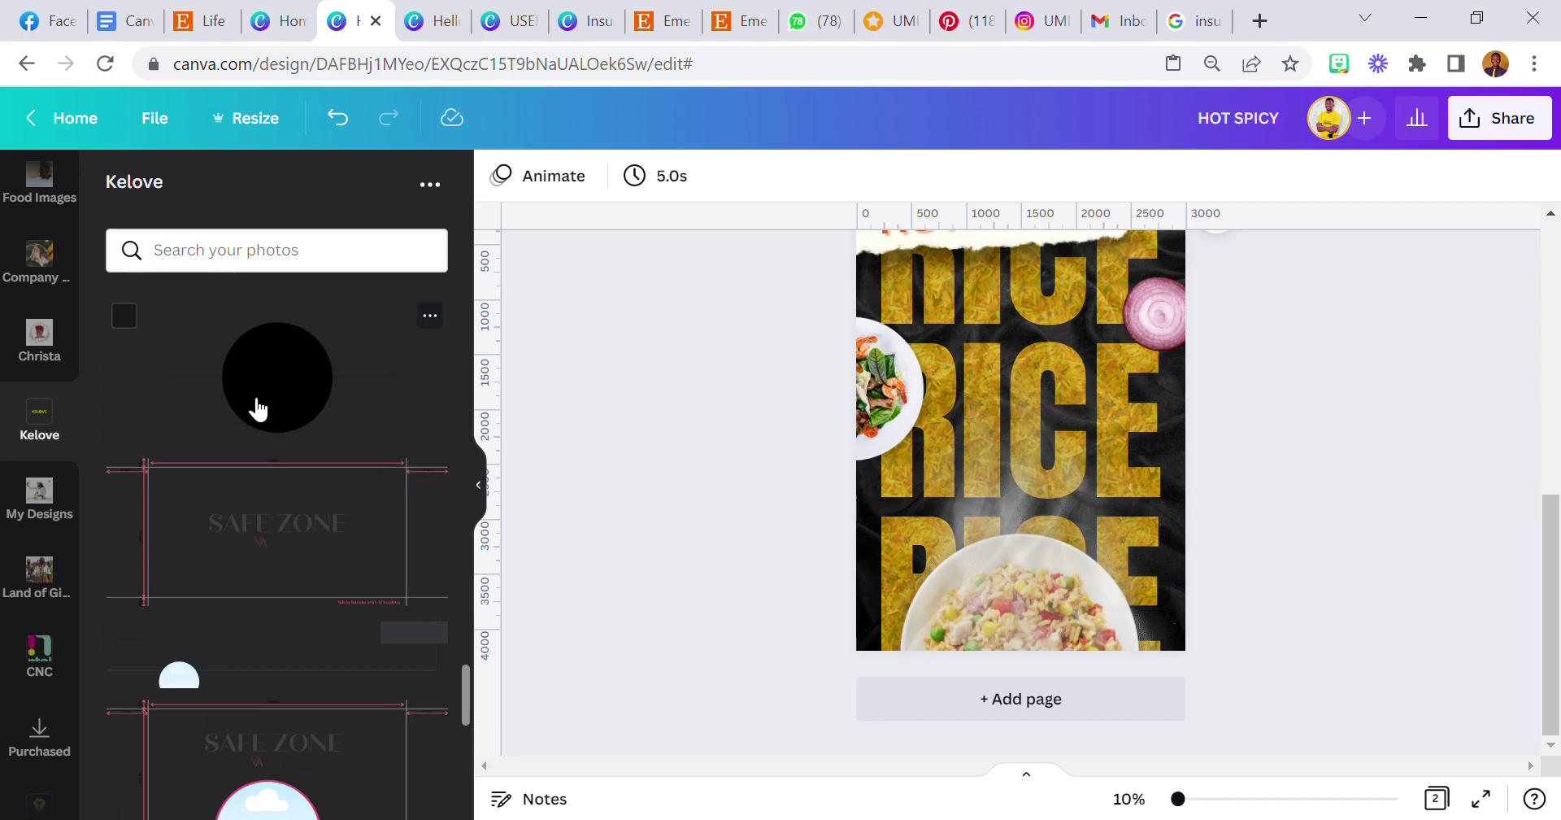
{"action": "left_click", "coordinate": [322, 411]}
{"action": "left_click_drag", "start_coordinate": [723, 425], "coordinate": [856, 421]}
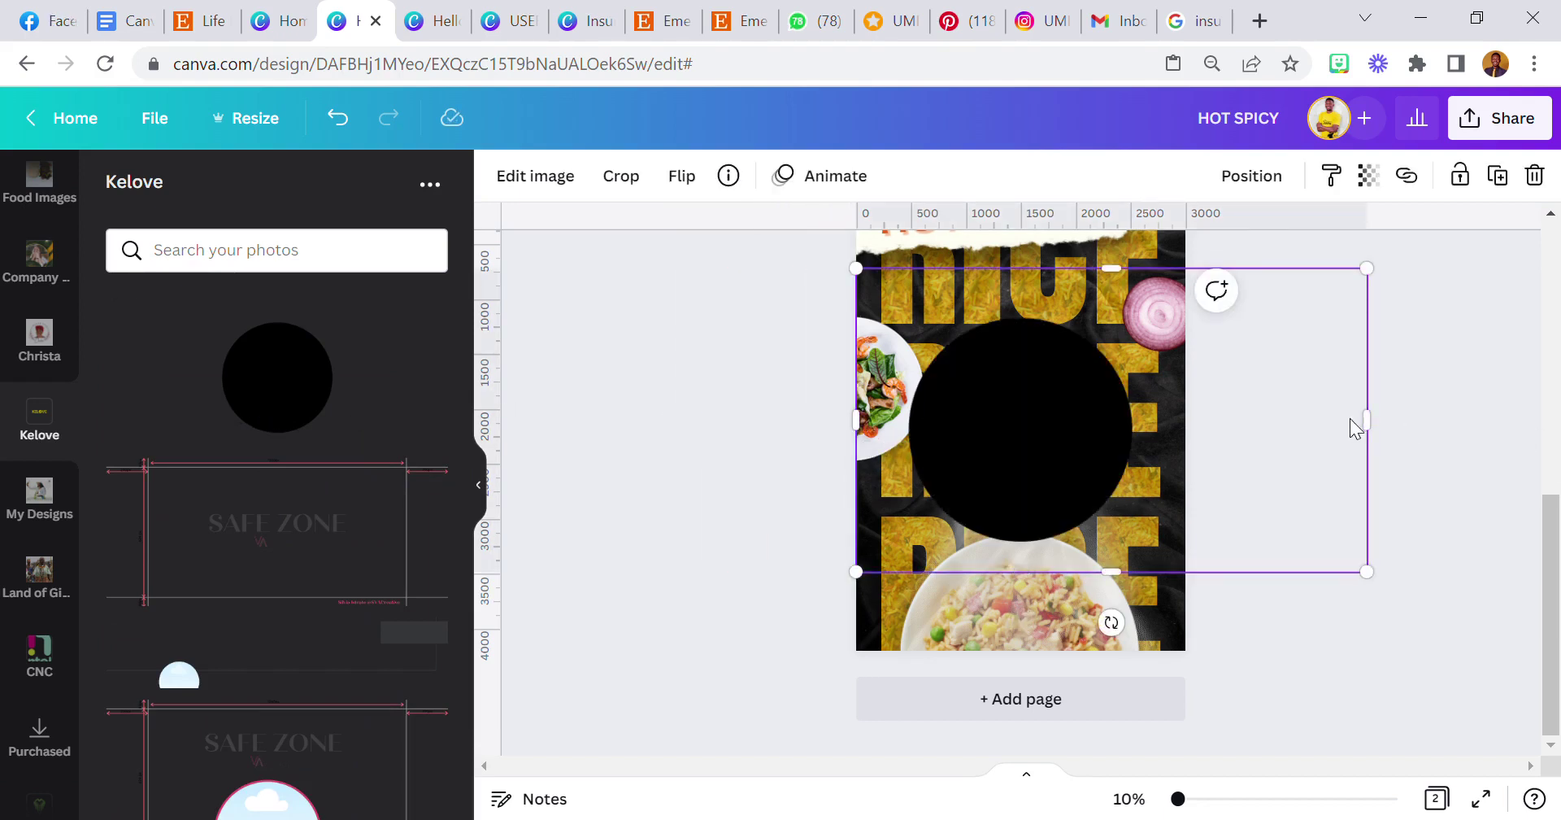
{"action": "left_click_drag", "start_coordinate": [1367, 420], "coordinate": [1185, 420]}
- Set the black circle's blur to 56 and its transparency to 50
{"action": "left_click", "coordinate": [551, 193]}
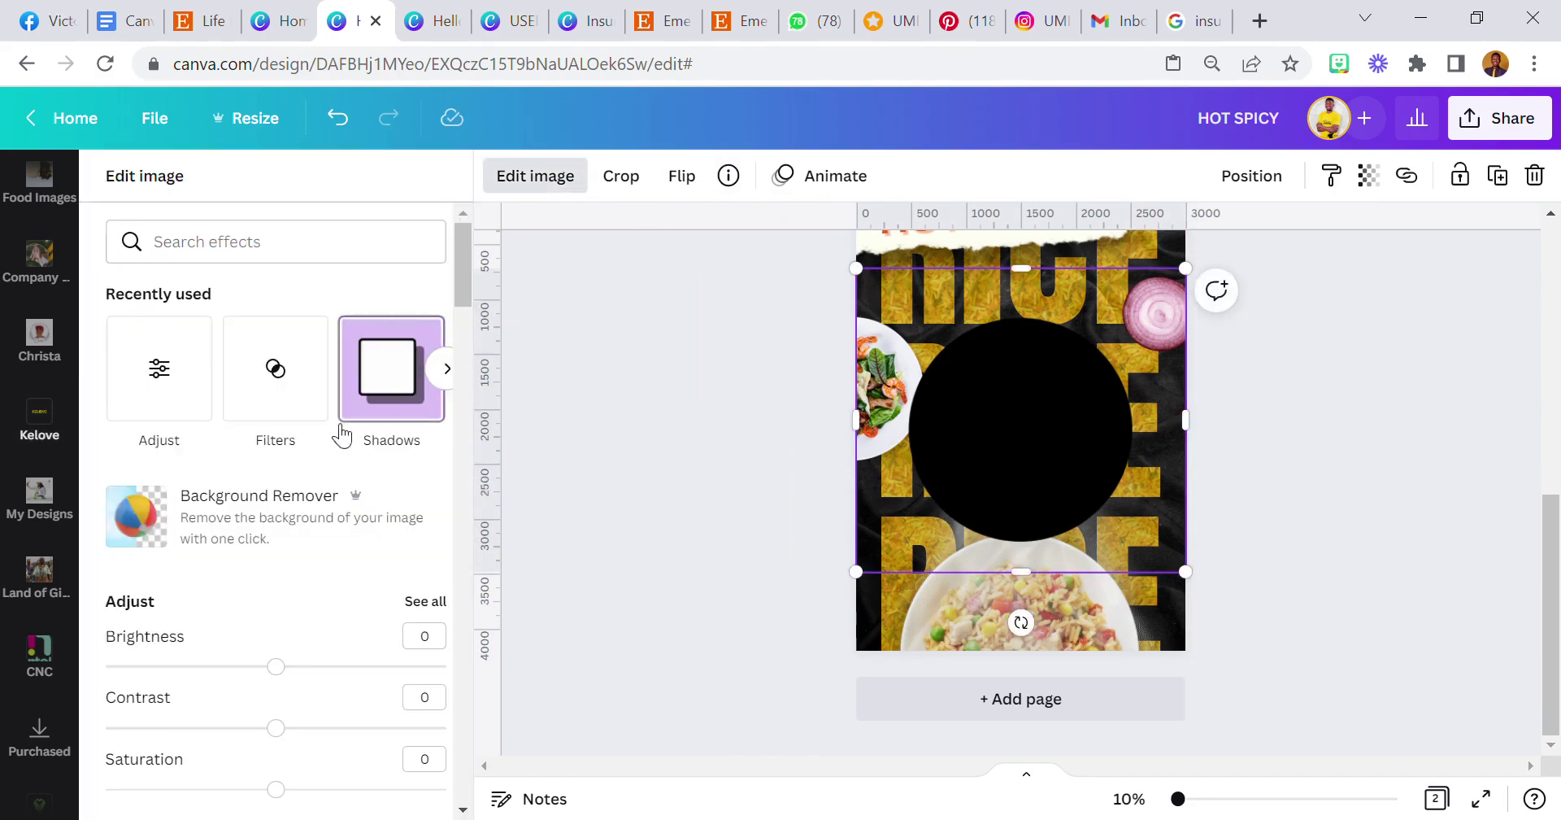
{"action": "left_click", "coordinate": [421, 602]}
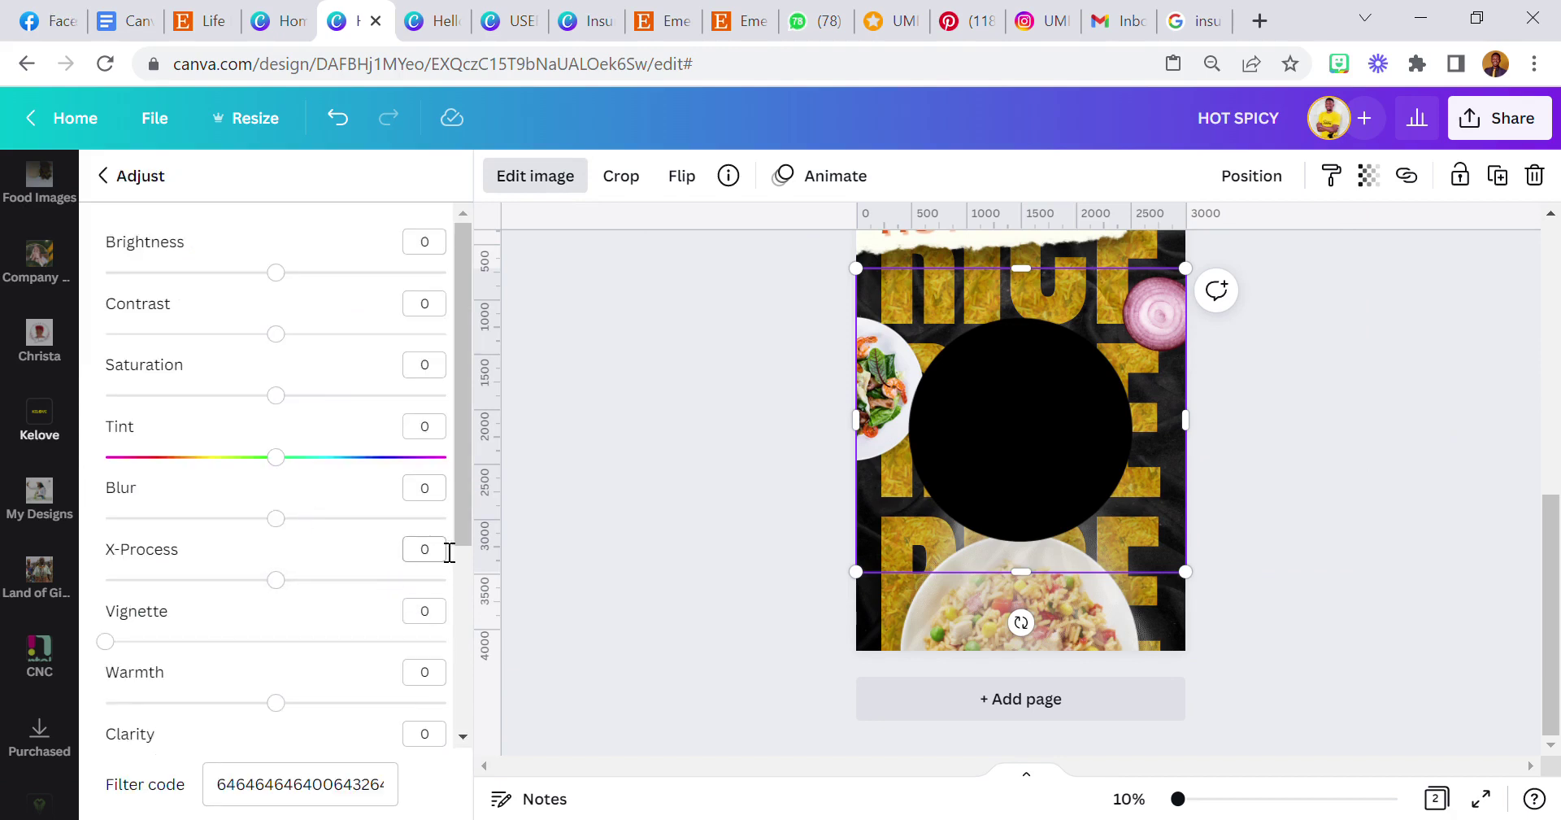
{"action": "double_click", "coordinate": [442, 488]}
{"action": "key", "text": "Return"}
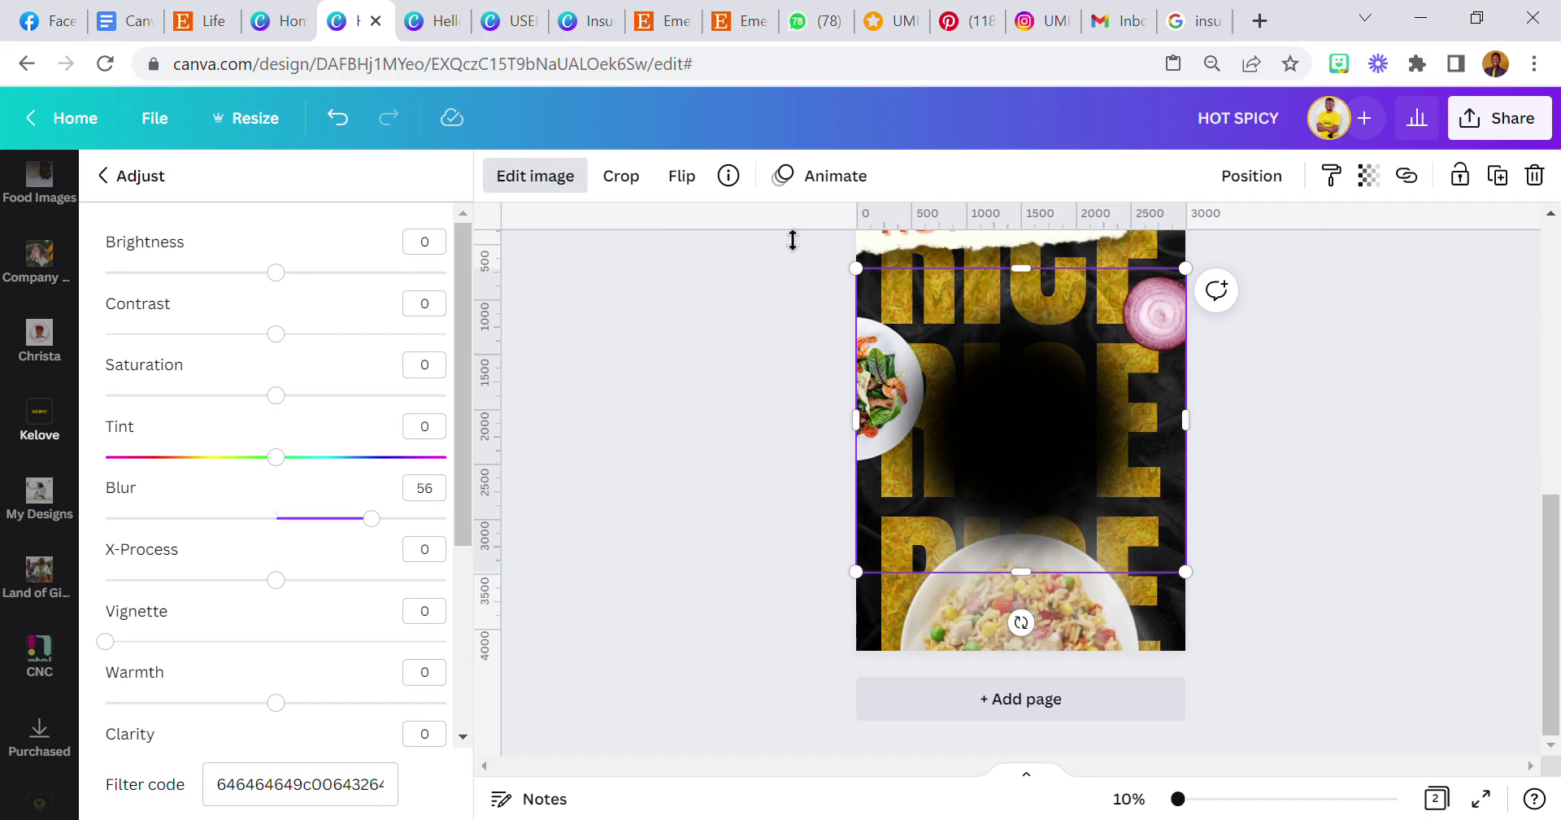
{"action": "left_click", "coordinate": [1368, 176]}
{"action": "type", "text": "50"}
{"action": "key", "text": "Return"}
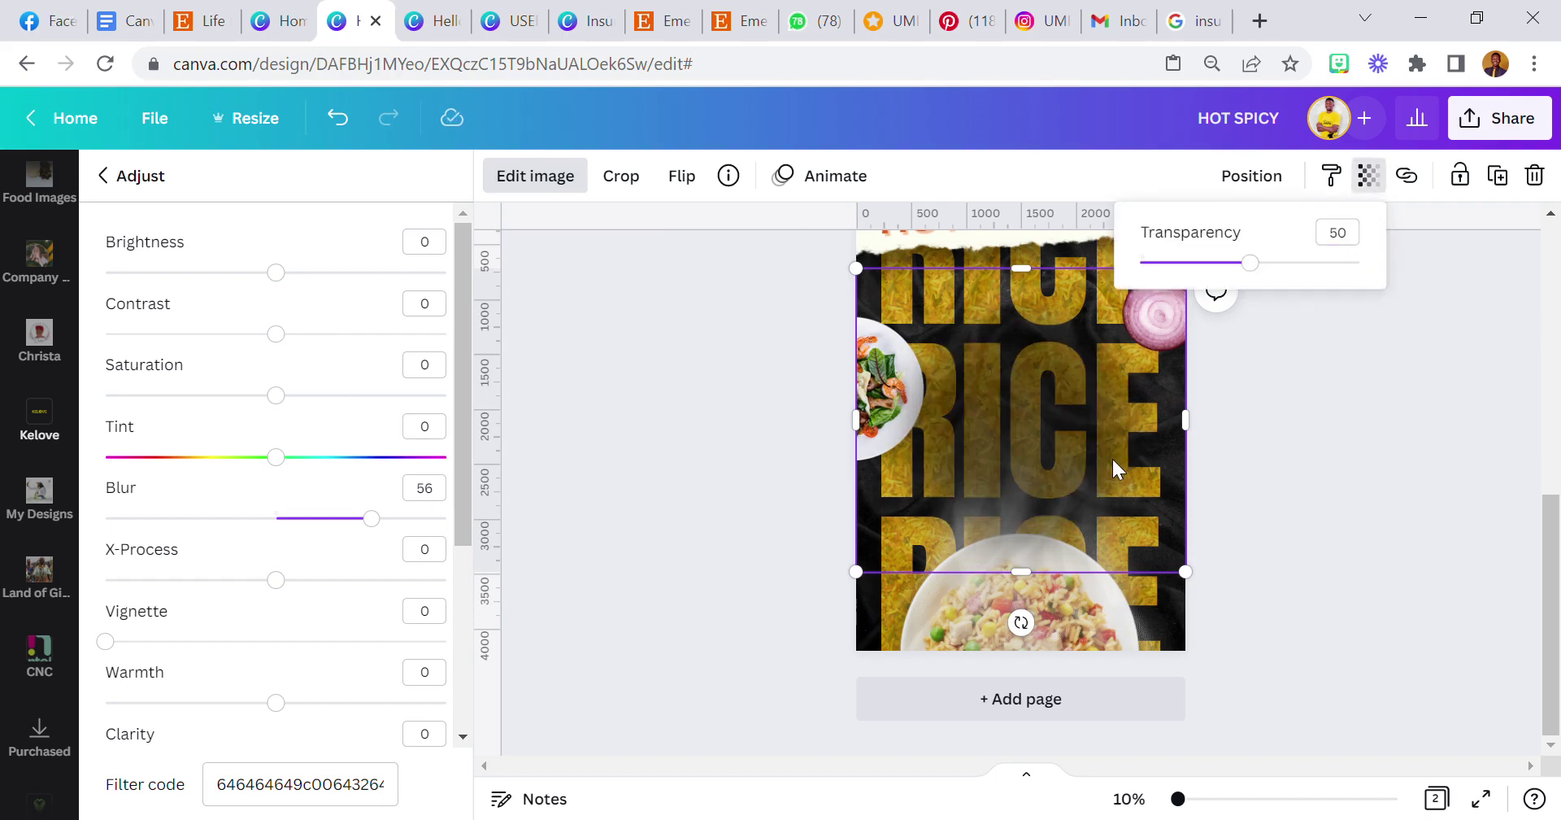
- Shrink the blurred black circle and layer it behind the salad plate as a shadow
{"action": "left_click_drag", "start_coordinate": [1169, 521], "coordinate": [1010, 510]}
{"action": "left_click_drag", "start_coordinate": [698, 561], "coordinate": [820, 533]}
{"action": "left_click_drag", "start_coordinate": [818, 289], "coordinate": [771, 301]}
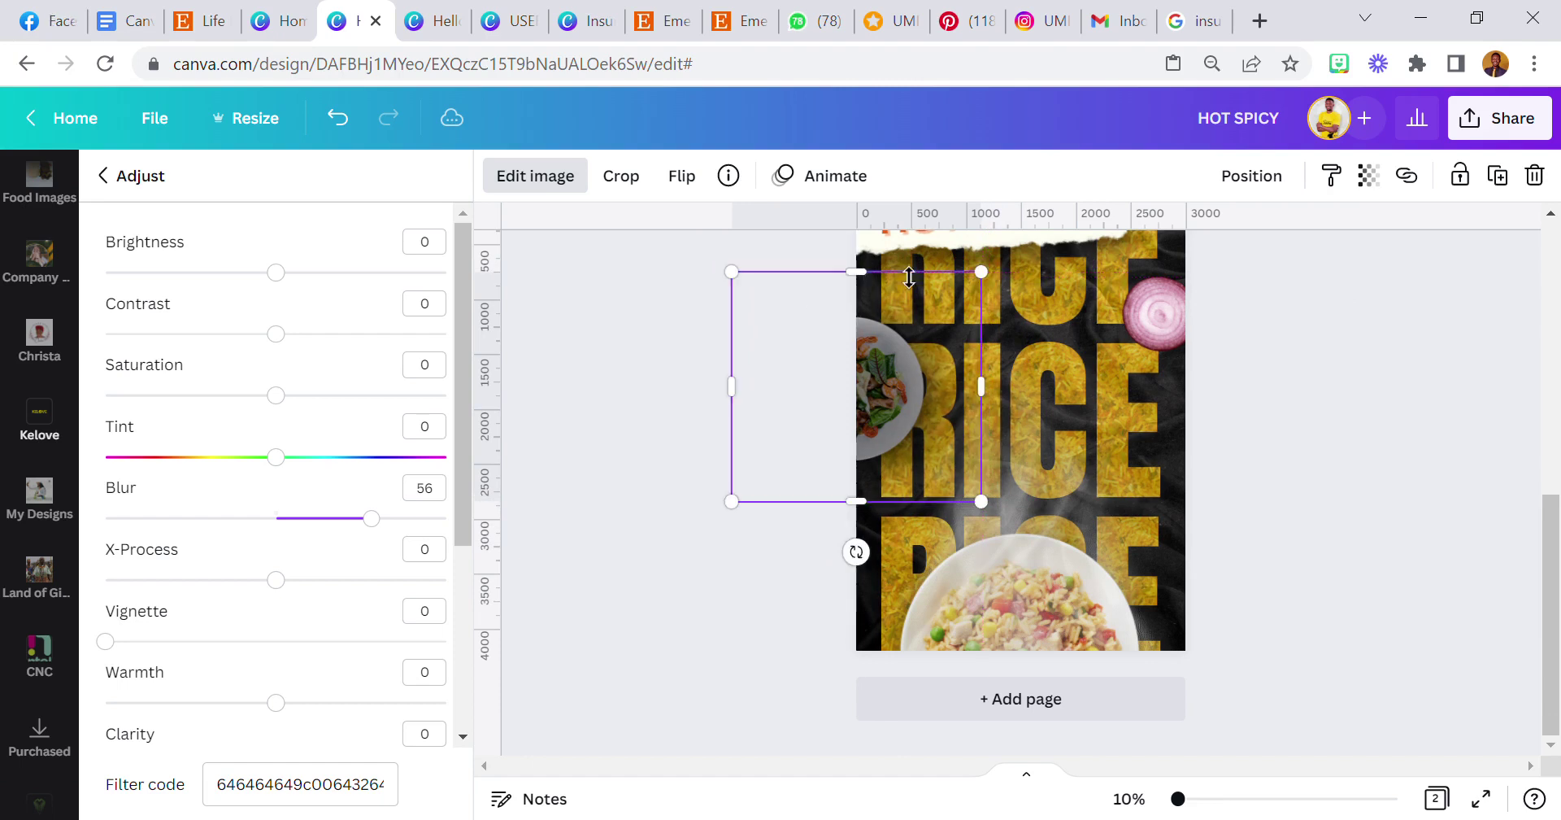
{"action": "left_click", "coordinate": [1252, 174]}
{"action": "left_click", "coordinate": [1188, 242]}
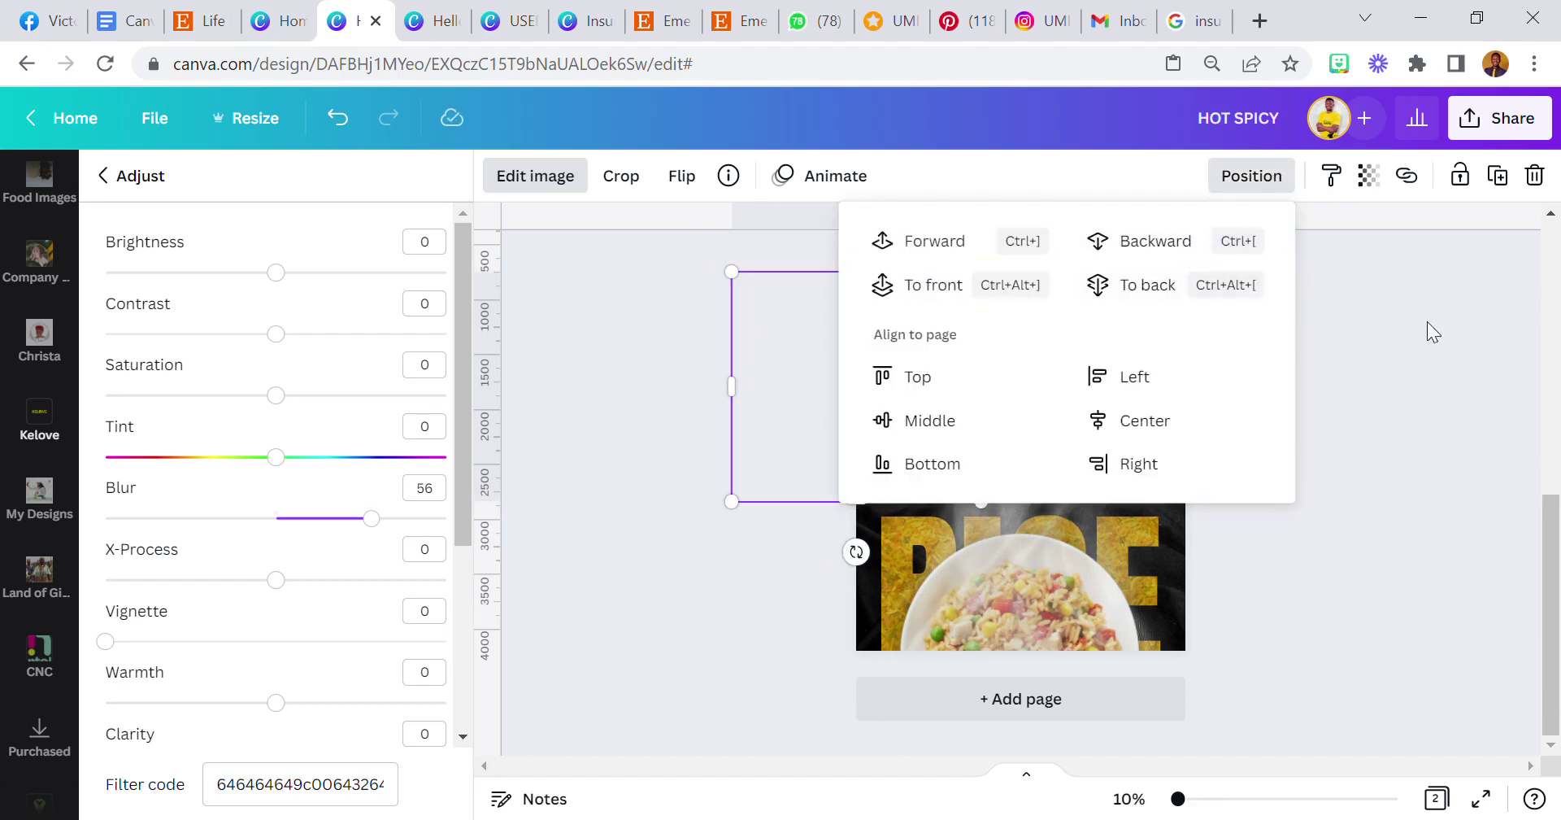
{"action": "scroll", "coordinate": [1427, 325], "scroll_direction": "up", "scroll_amount": 2}
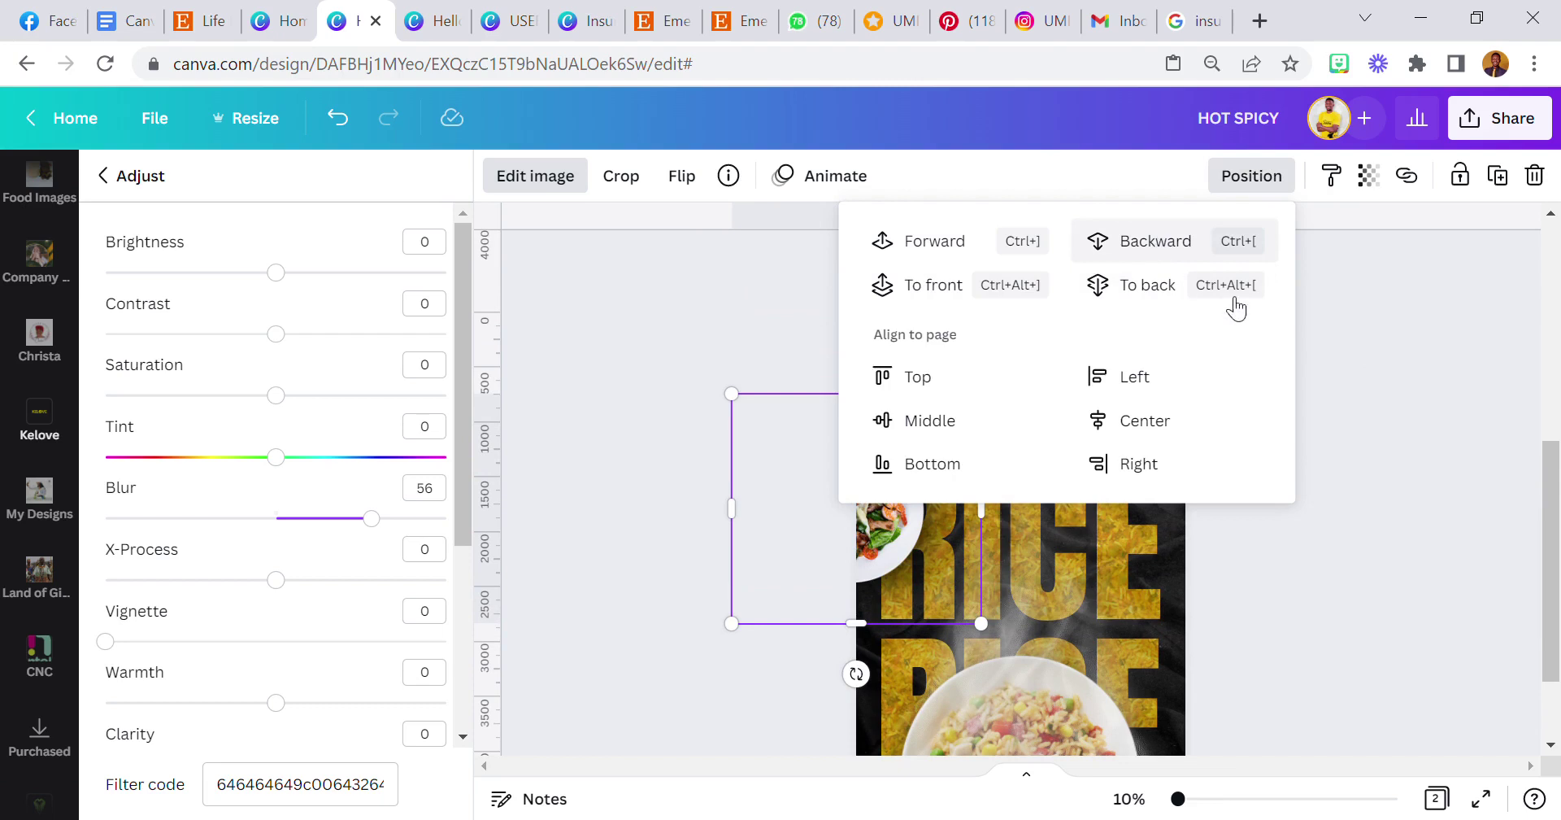
{"action": "scroll", "coordinate": [1361, 382], "scroll_direction": "down", "scroll_amount": 2}
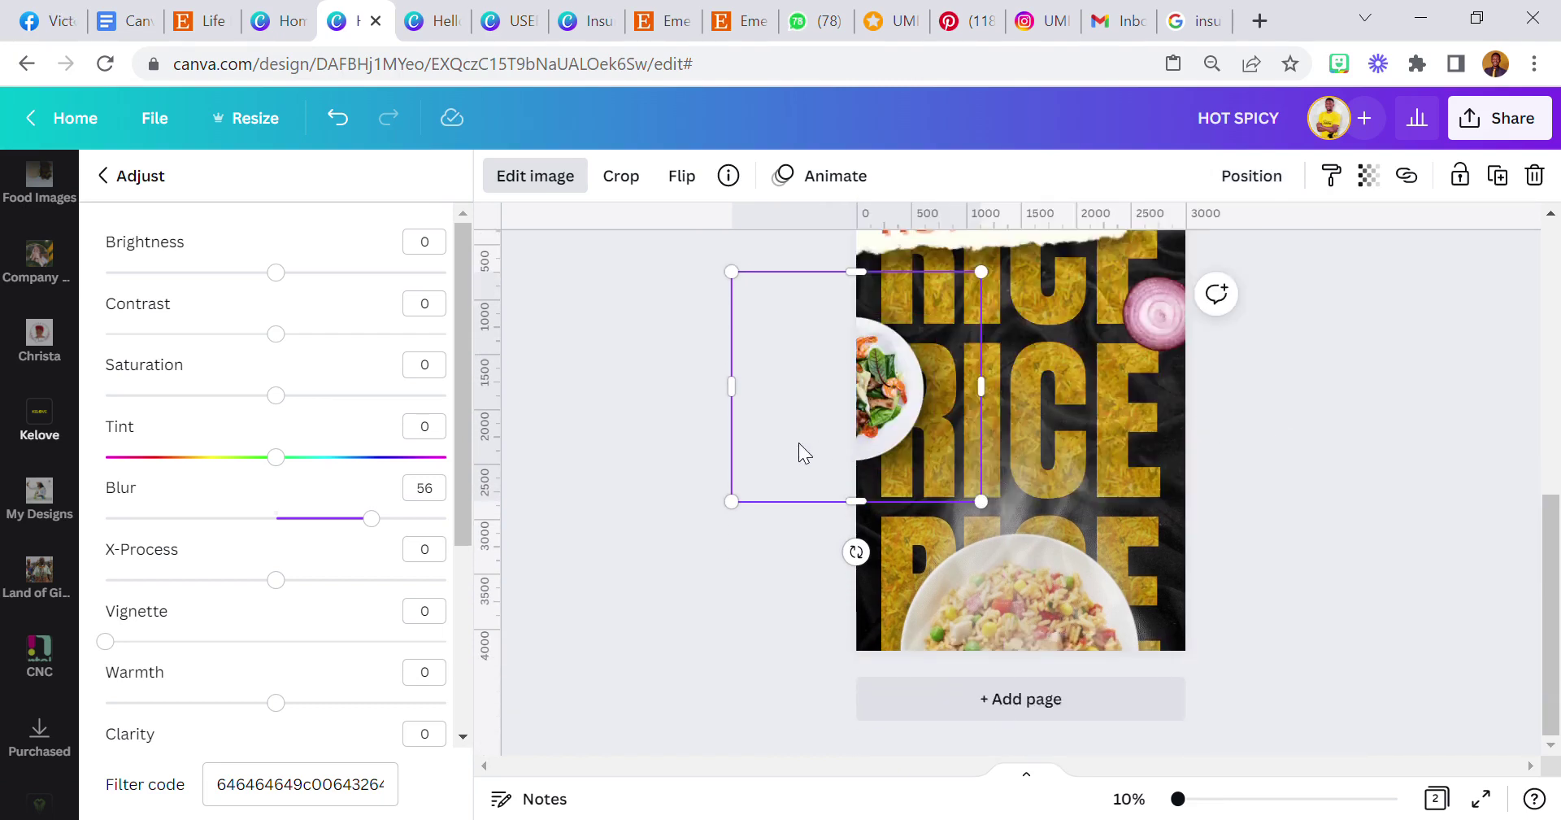
{"action": "left_click_drag", "start_coordinate": [792, 460], "coordinate": [784, 461]}
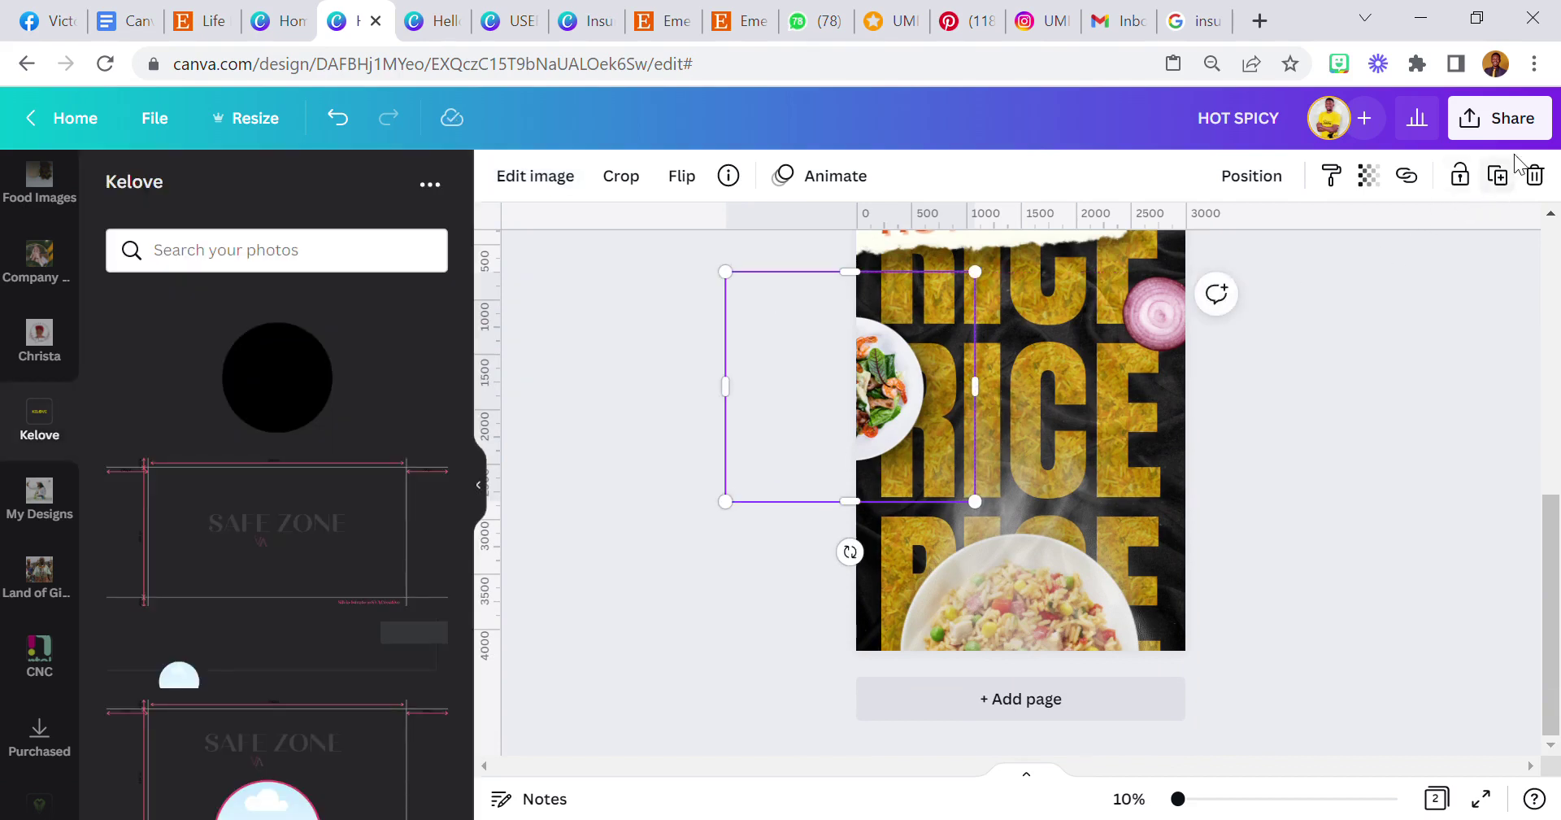
- Duplicate the plate shadow, enlarge the copy and layer it behind the rice plate
{"action": "left_click", "coordinate": [1497, 176]}
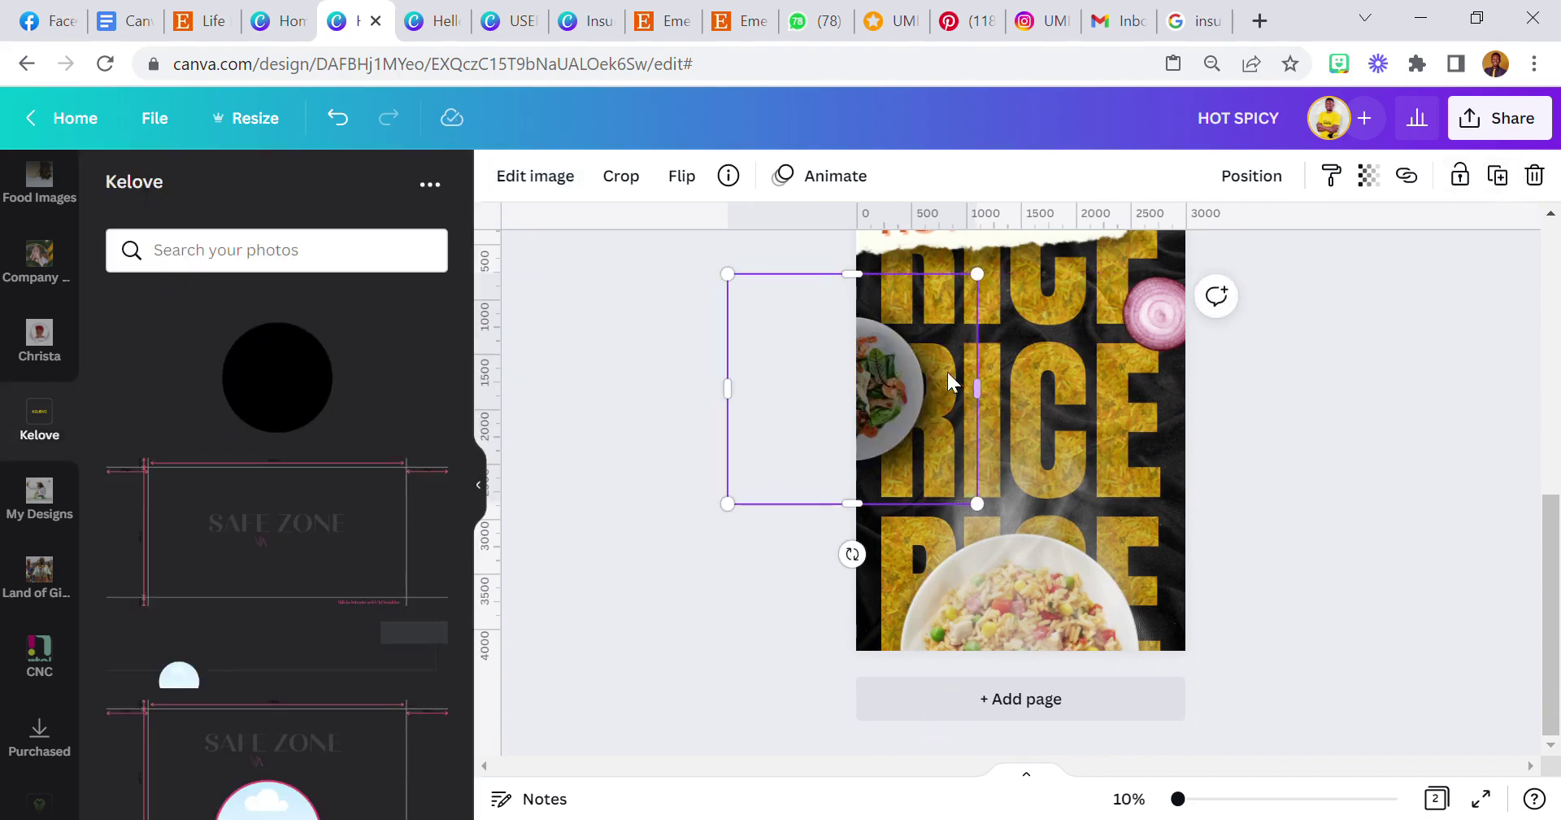
{"action": "left_click_drag", "start_coordinate": [800, 396], "coordinate": [889, 613]}
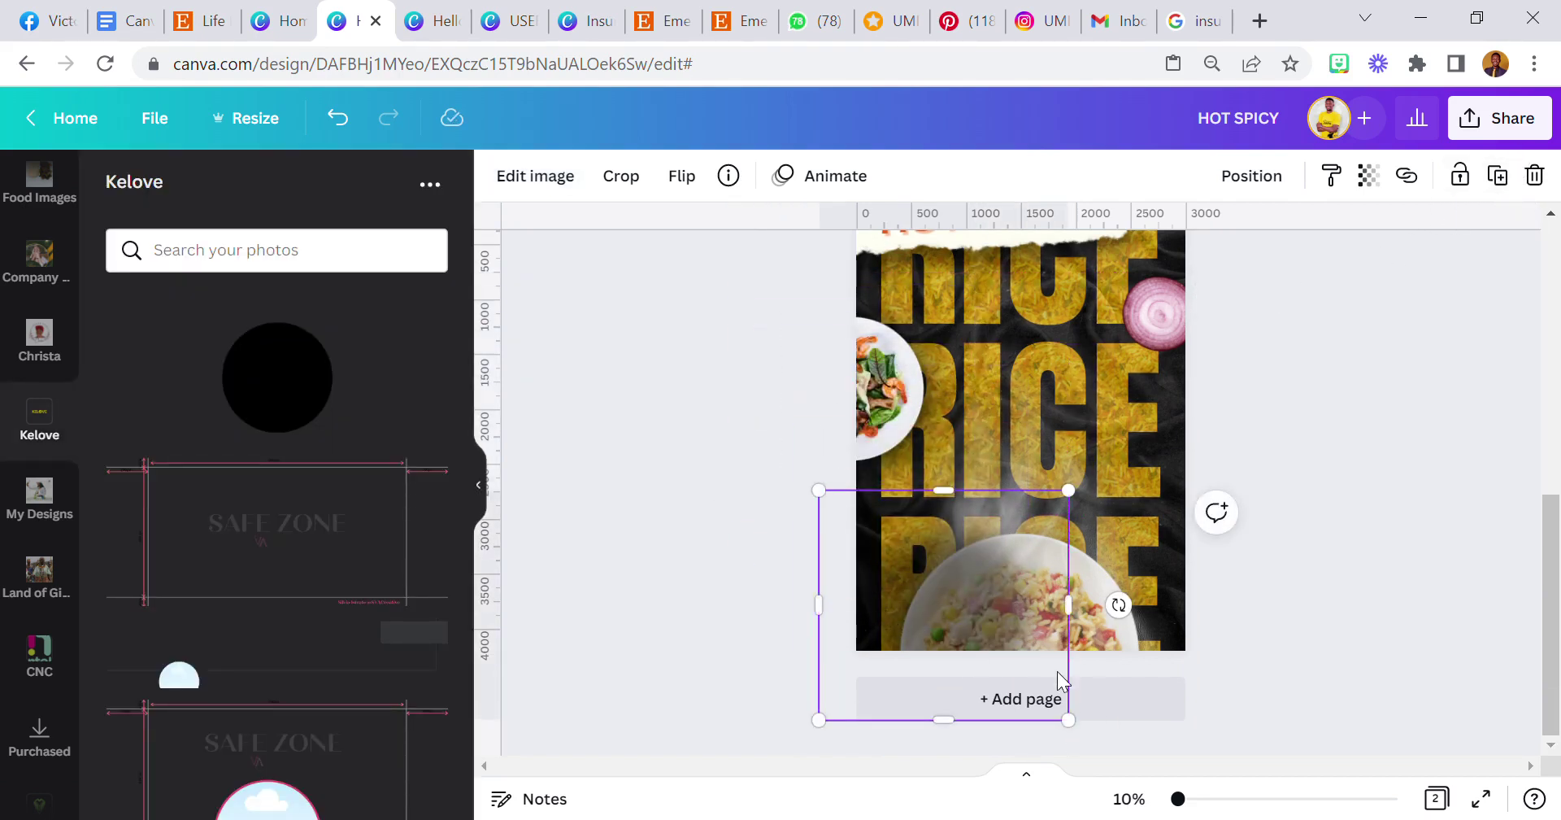
{"action": "left_click_drag", "start_coordinate": [1071, 732], "coordinate": [1211, 777]}
{"action": "left_click_drag", "start_coordinate": [1175, 668], "coordinate": [1179, 654]}
{"action": "left_click", "coordinate": [1257, 190]}
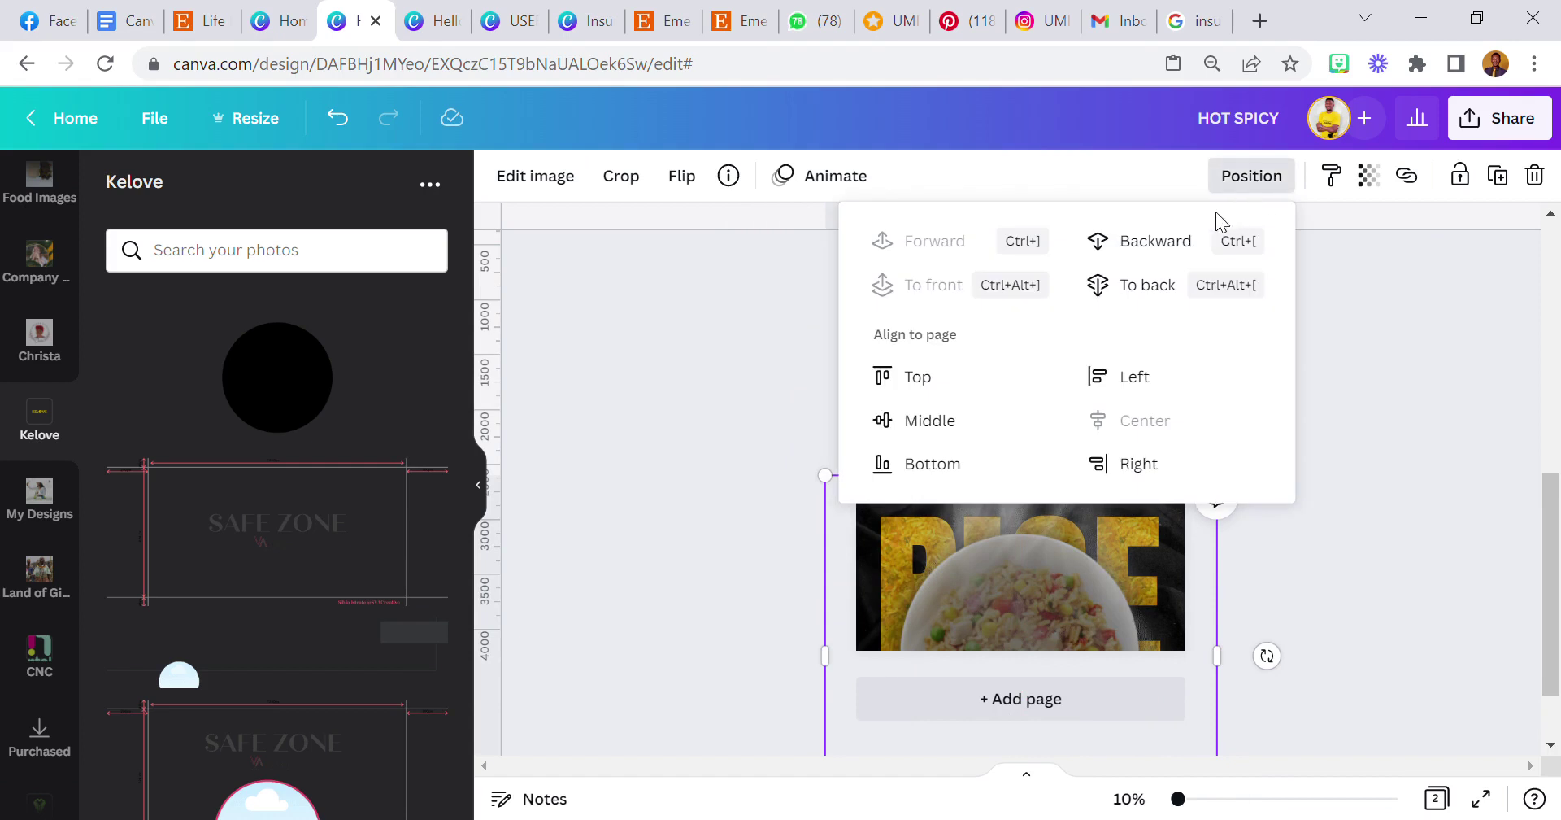
{"action": "left_click", "coordinate": [1364, 366]}
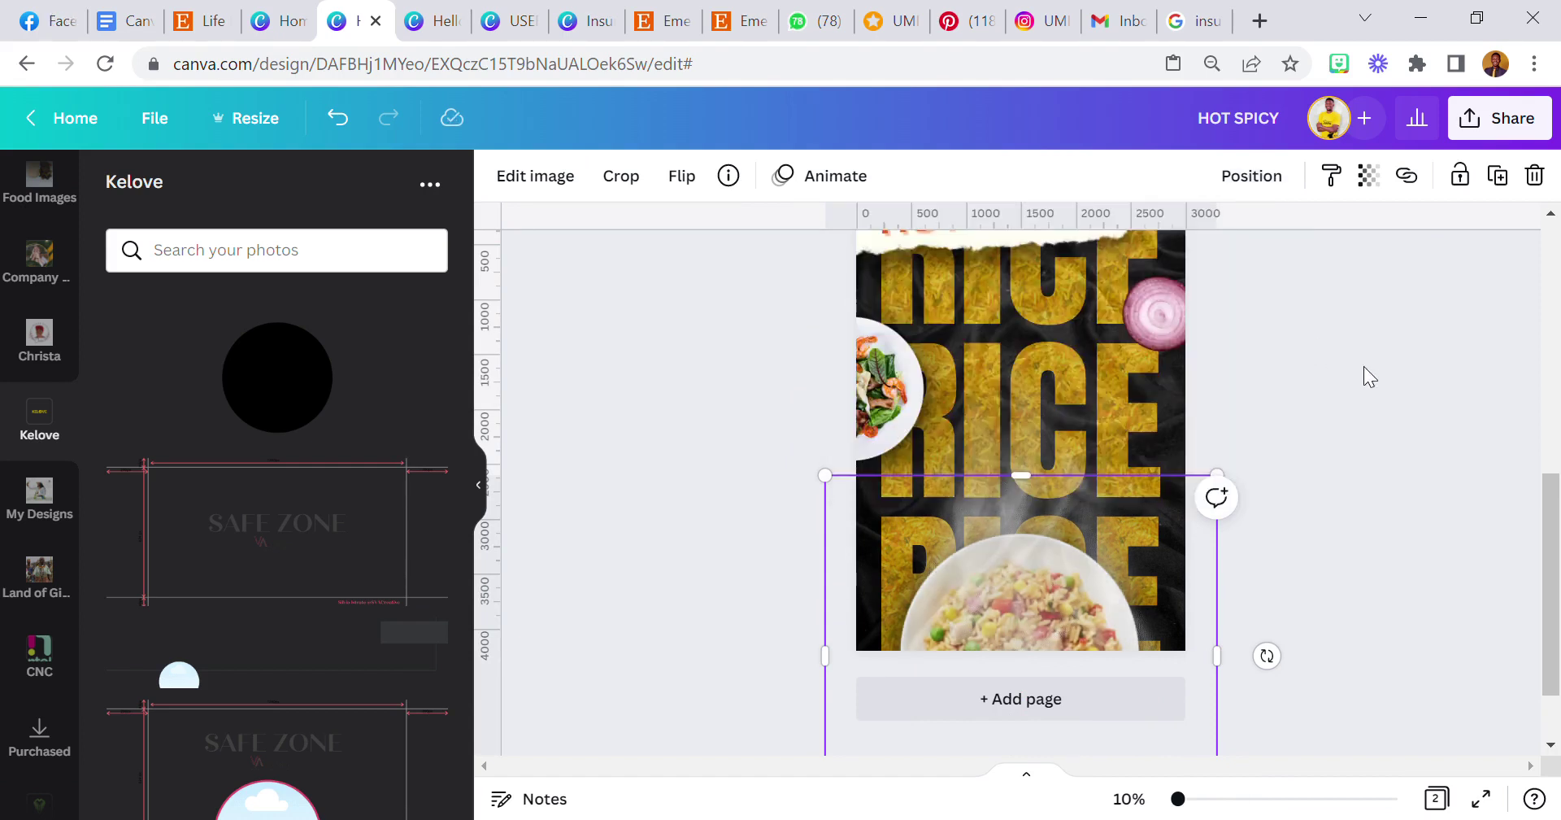
- Duplicate the rice plate's shadow, shrink the copy and layer it behind the red onion slice
{"action": "left_click", "coordinate": [1498, 189]}
{"action": "left_click_drag", "start_coordinate": [1199, 540], "coordinate": [1212, 339]}
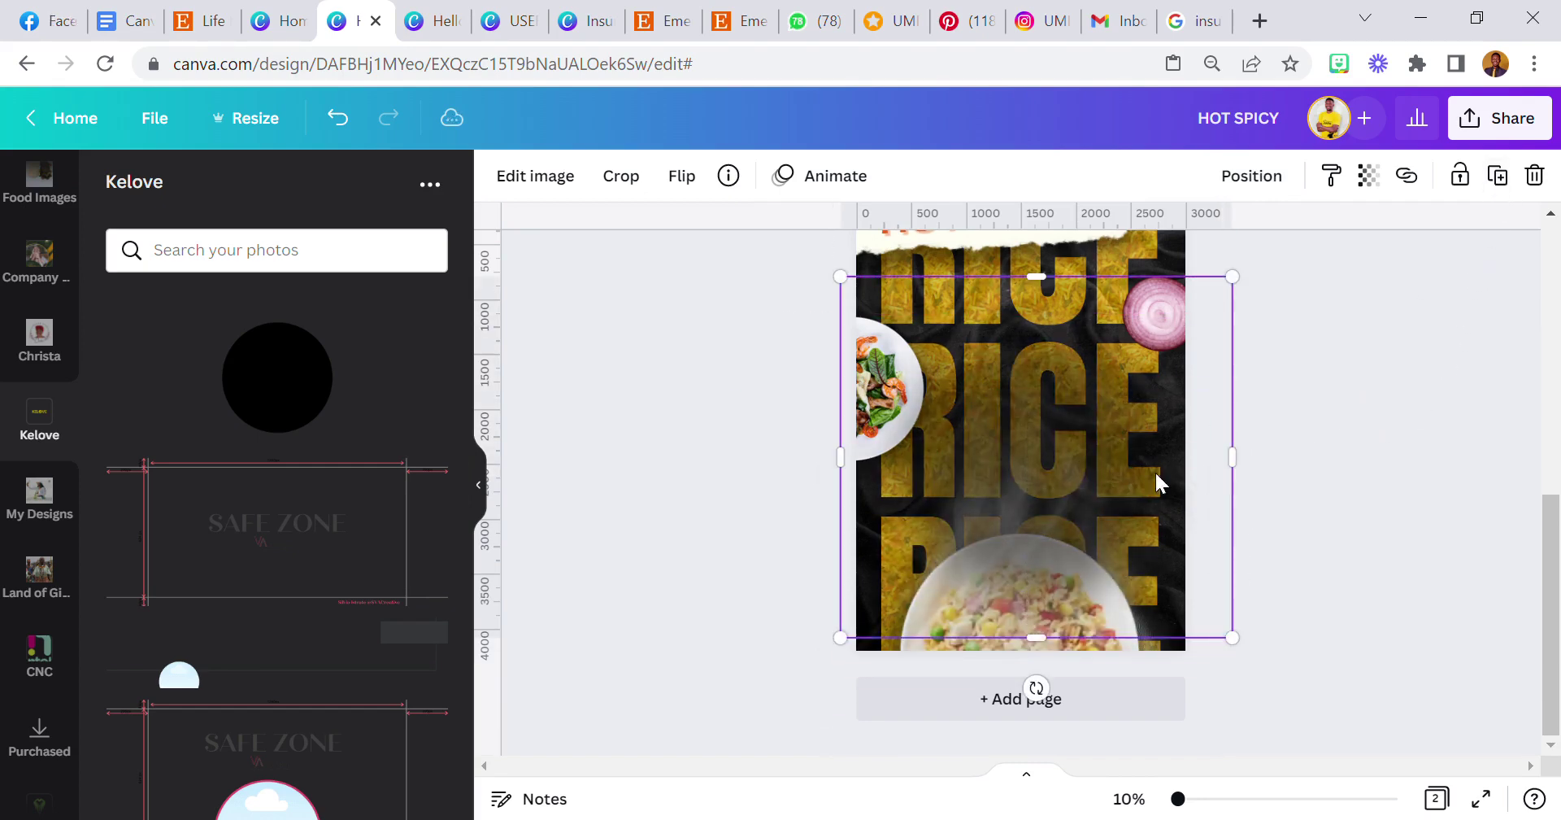
{"action": "left_click_drag", "start_coordinate": [841, 637], "coordinate": [1171, 363]}
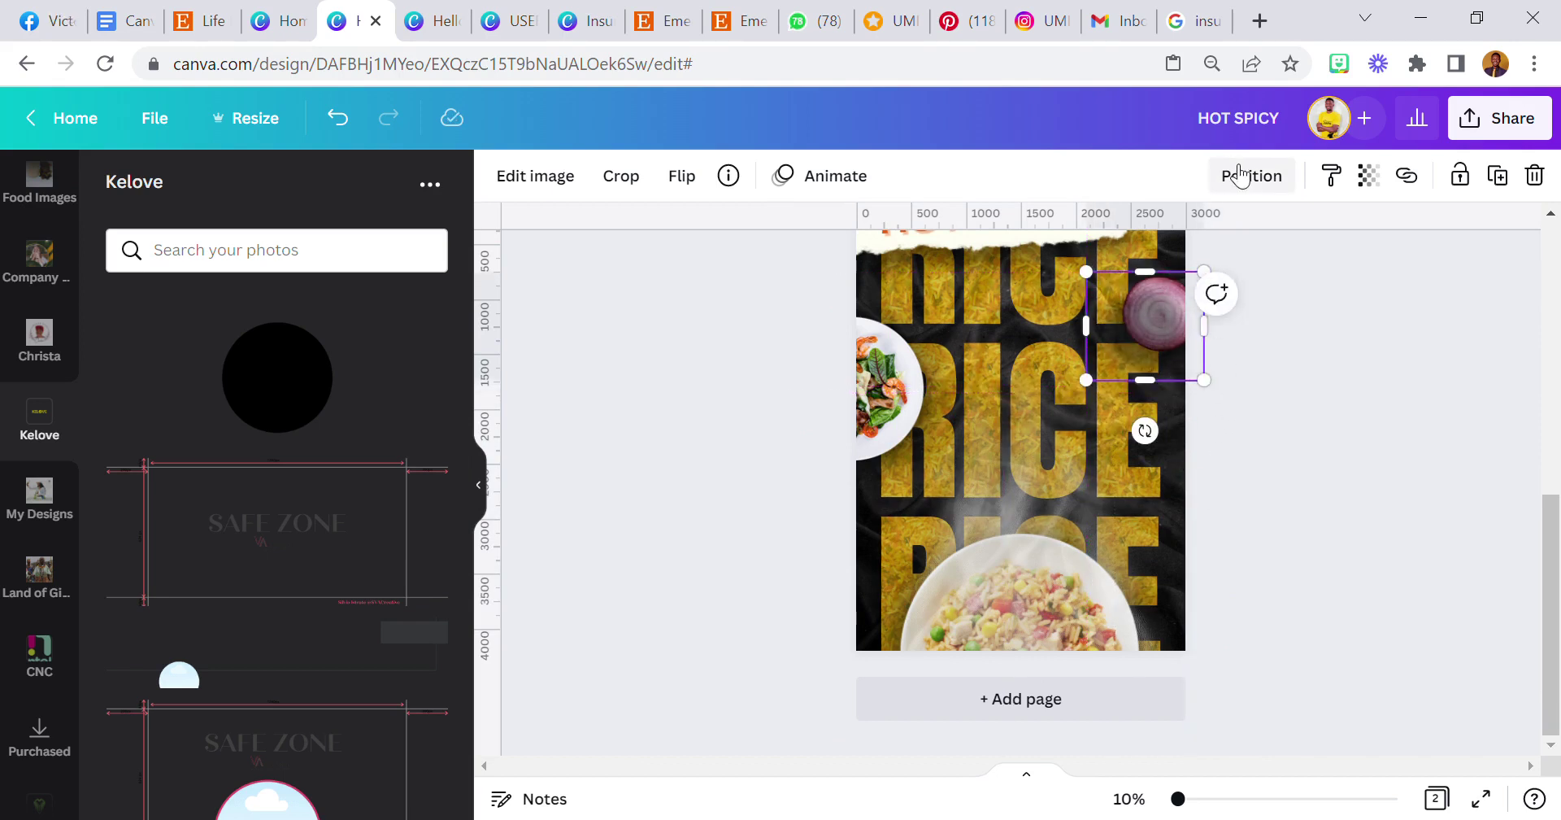
{"action": "left_click", "coordinate": [1251, 175]}
{"action": "left_click", "coordinate": [1413, 371]}
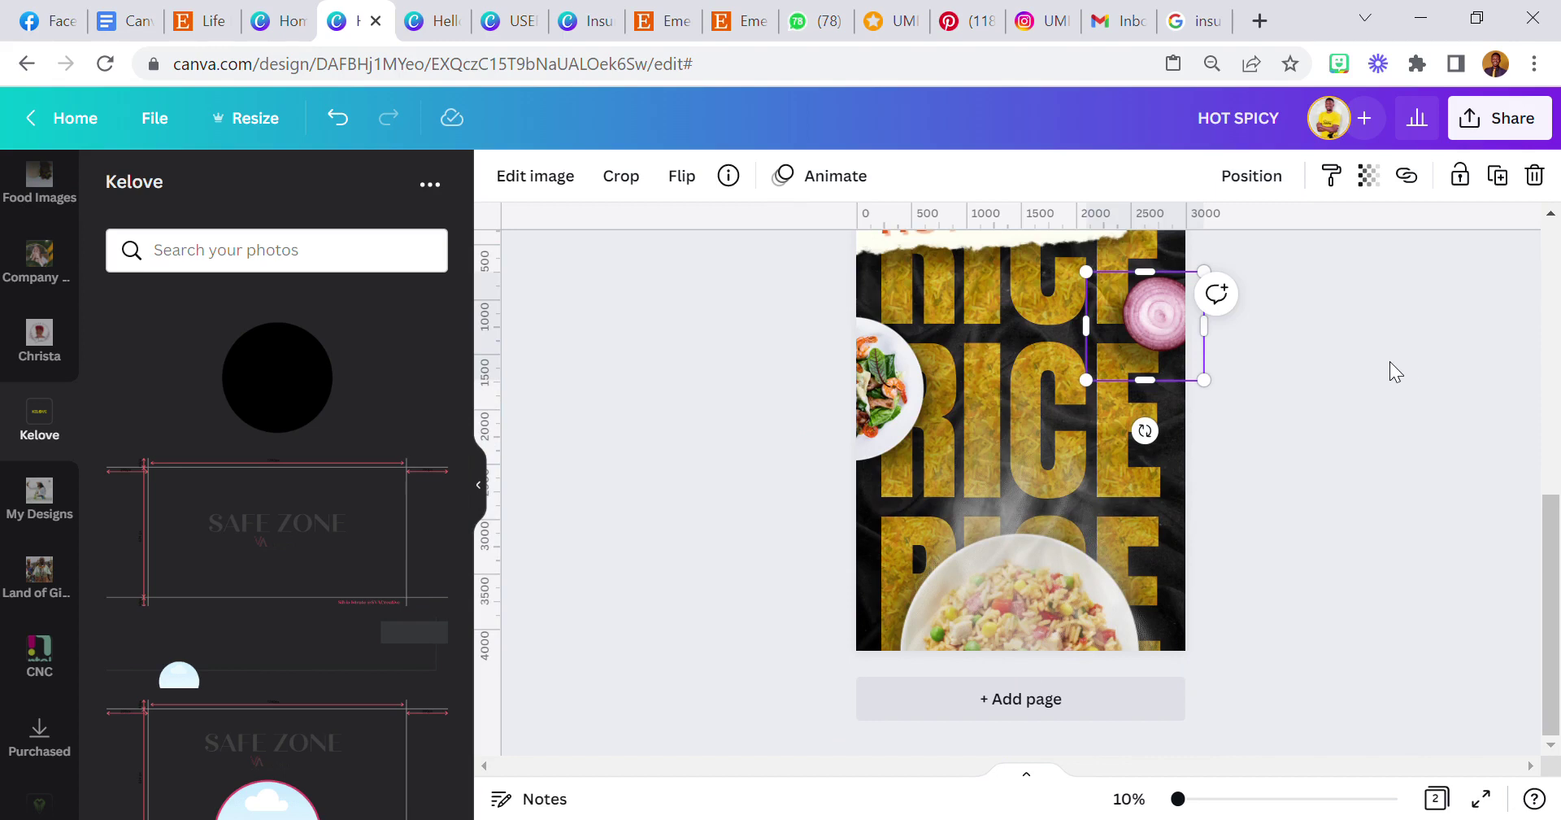
{"action": "left_click", "coordinate": [1280, 391]}
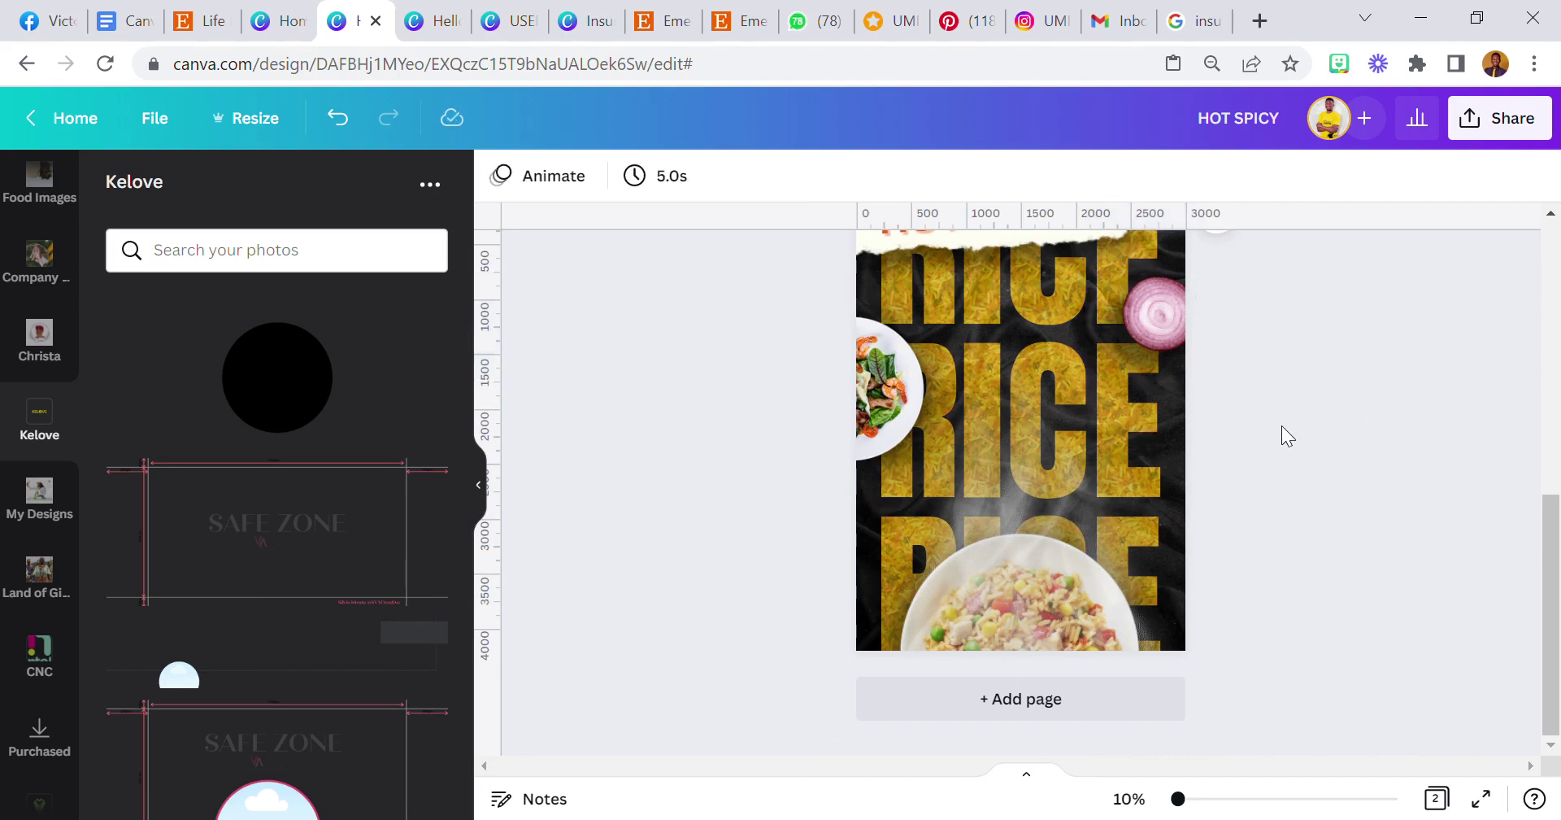
- Add the starred red push pin to page 2 as a small pin on the torn paper, beside the HOT SPICY title
{"action": "scroll", "coordinate": [1282, 426], "scroll_direction": "up", "scroll_amount": 2}
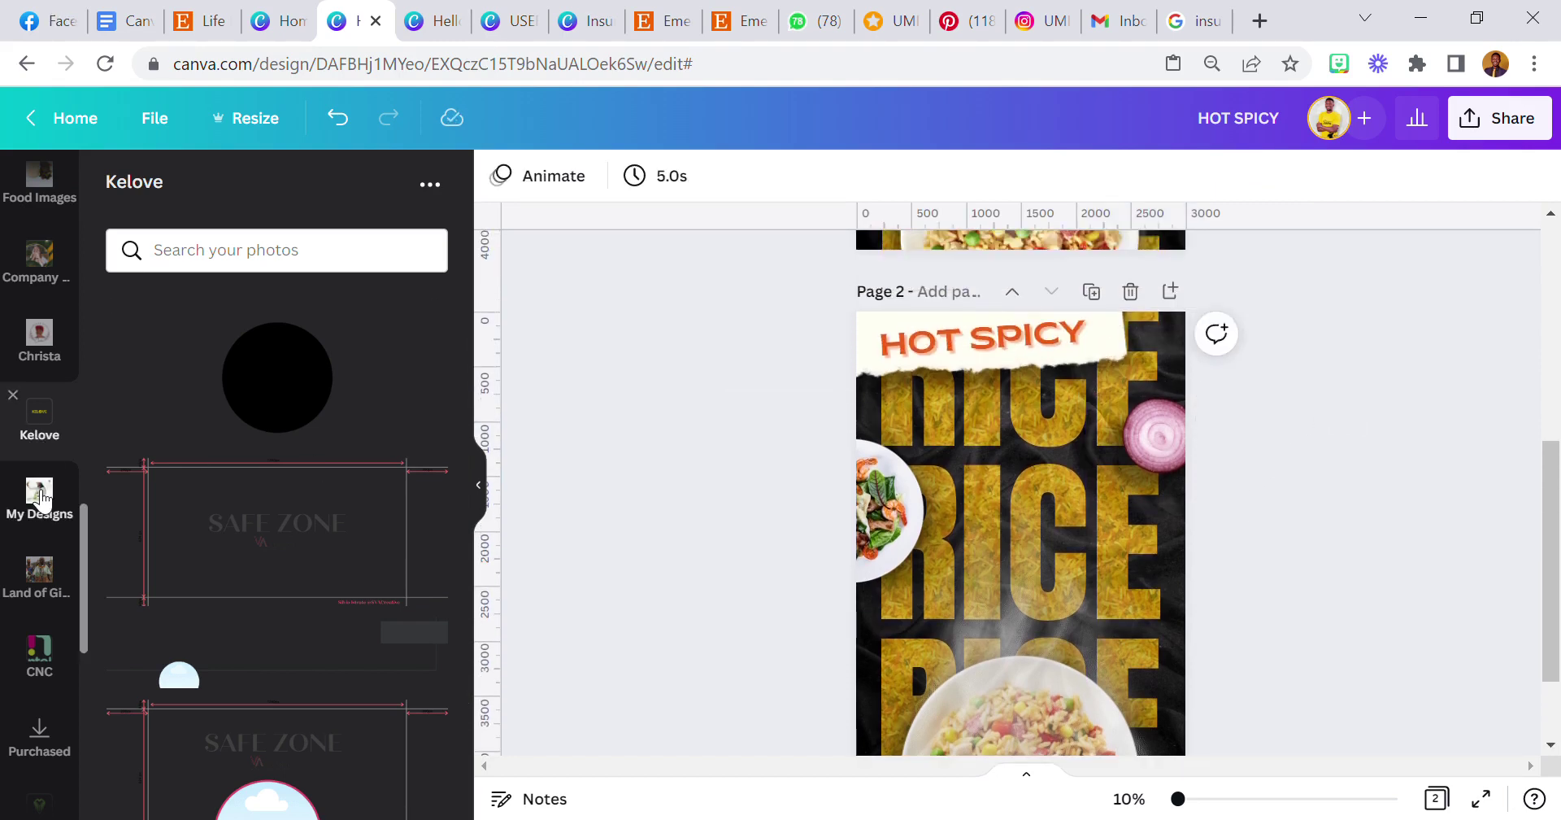
{"action": "scroll", "coordinate": [42, 492], "scroll_direction": "up", "scroll_amount": 3}
{"action": "scroll", "coordinate": [42, 496], "scroll_direction": "up", "scroll_amount": 3}
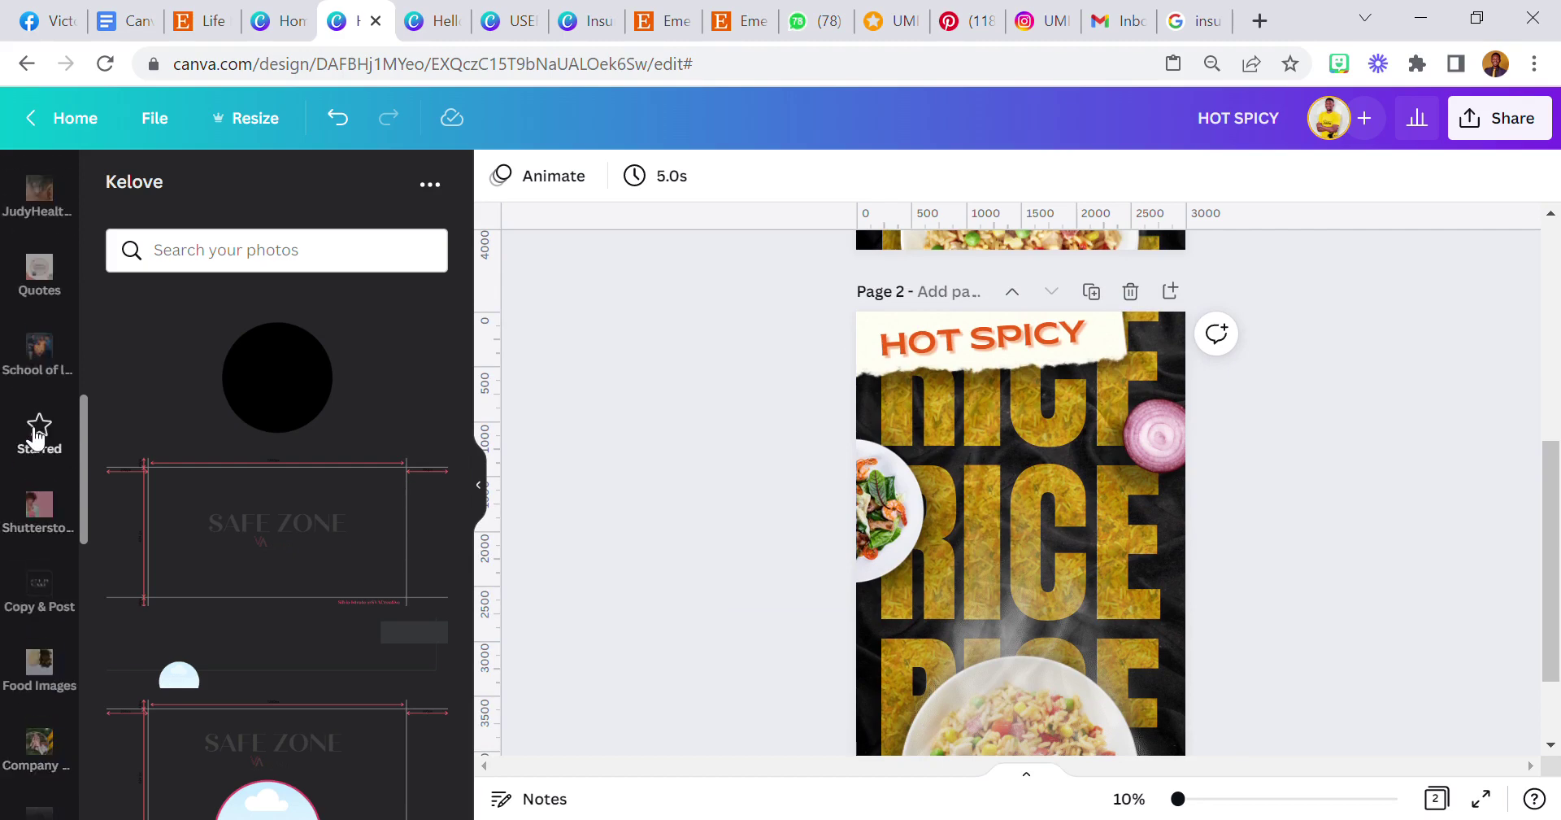
{"action": "left_click", "coordinate": [38, 429]}
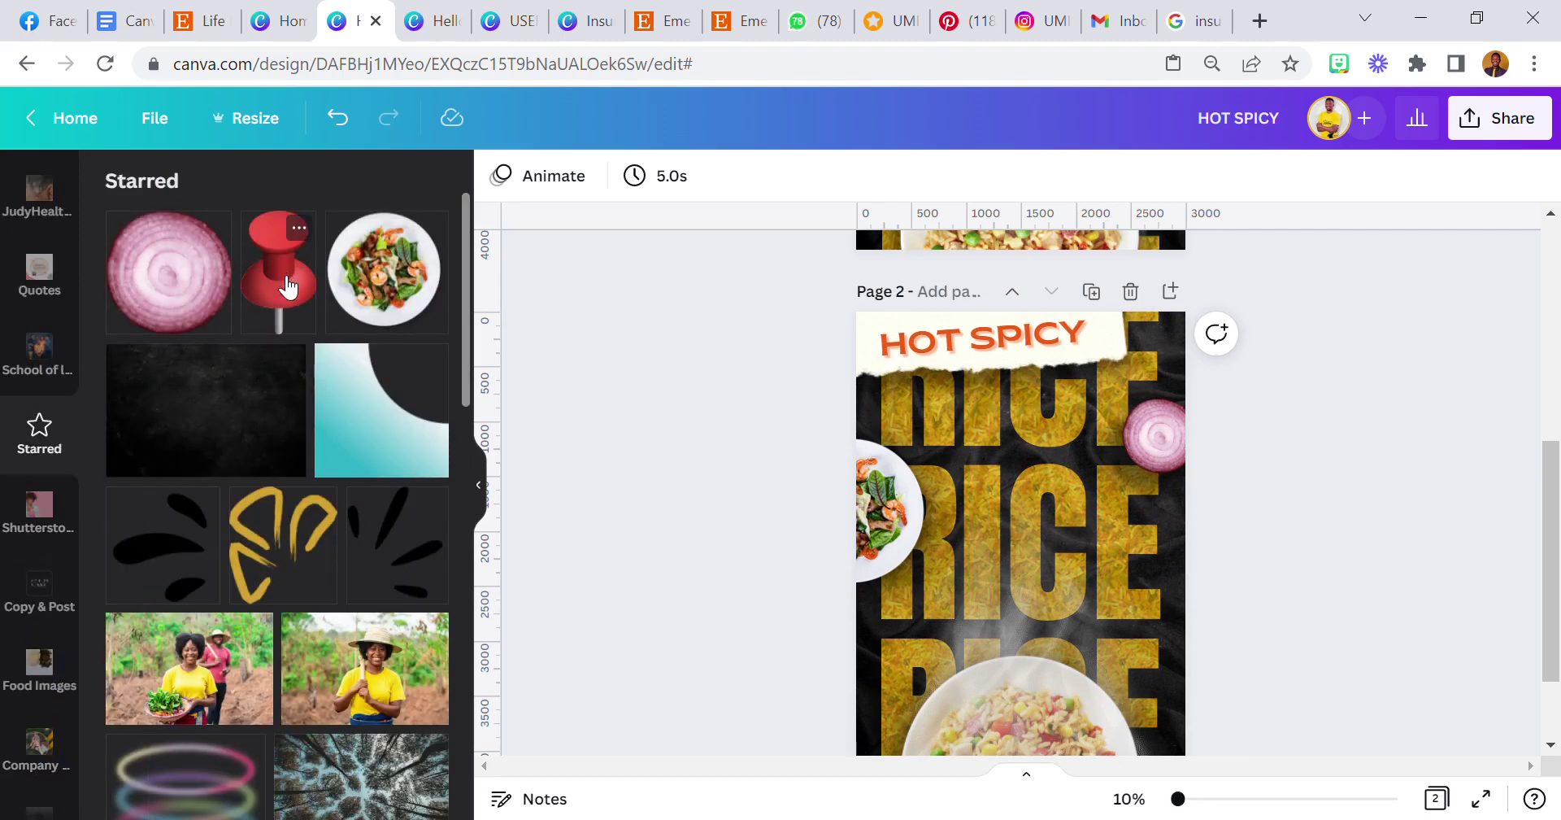
{"action": "left_click", "coordinate": [288, 288]}
{"action": "left_click_drag", "start_coordinate": [1041, 608], "coordinate": [1142, 393]}
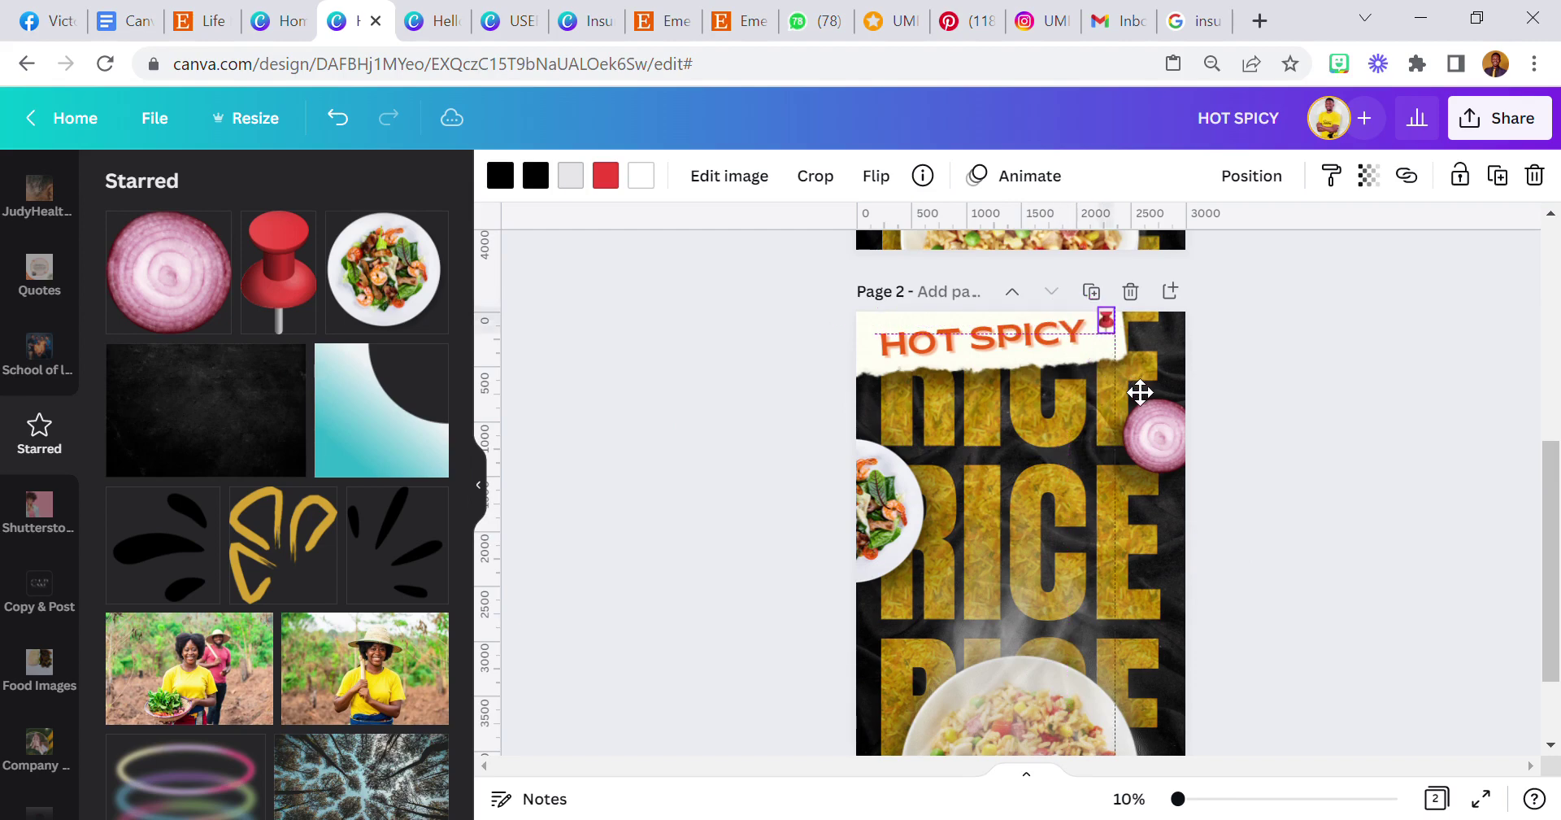
{"action": "left_click_drag", "start_coordinate": [1091, 376], "coordinate": [1093, 393]}
- Slightly adjust the rotation of the HOT SPICY title on the torn paper
{"action": "left_click", "coordinate": [1073, 342]}
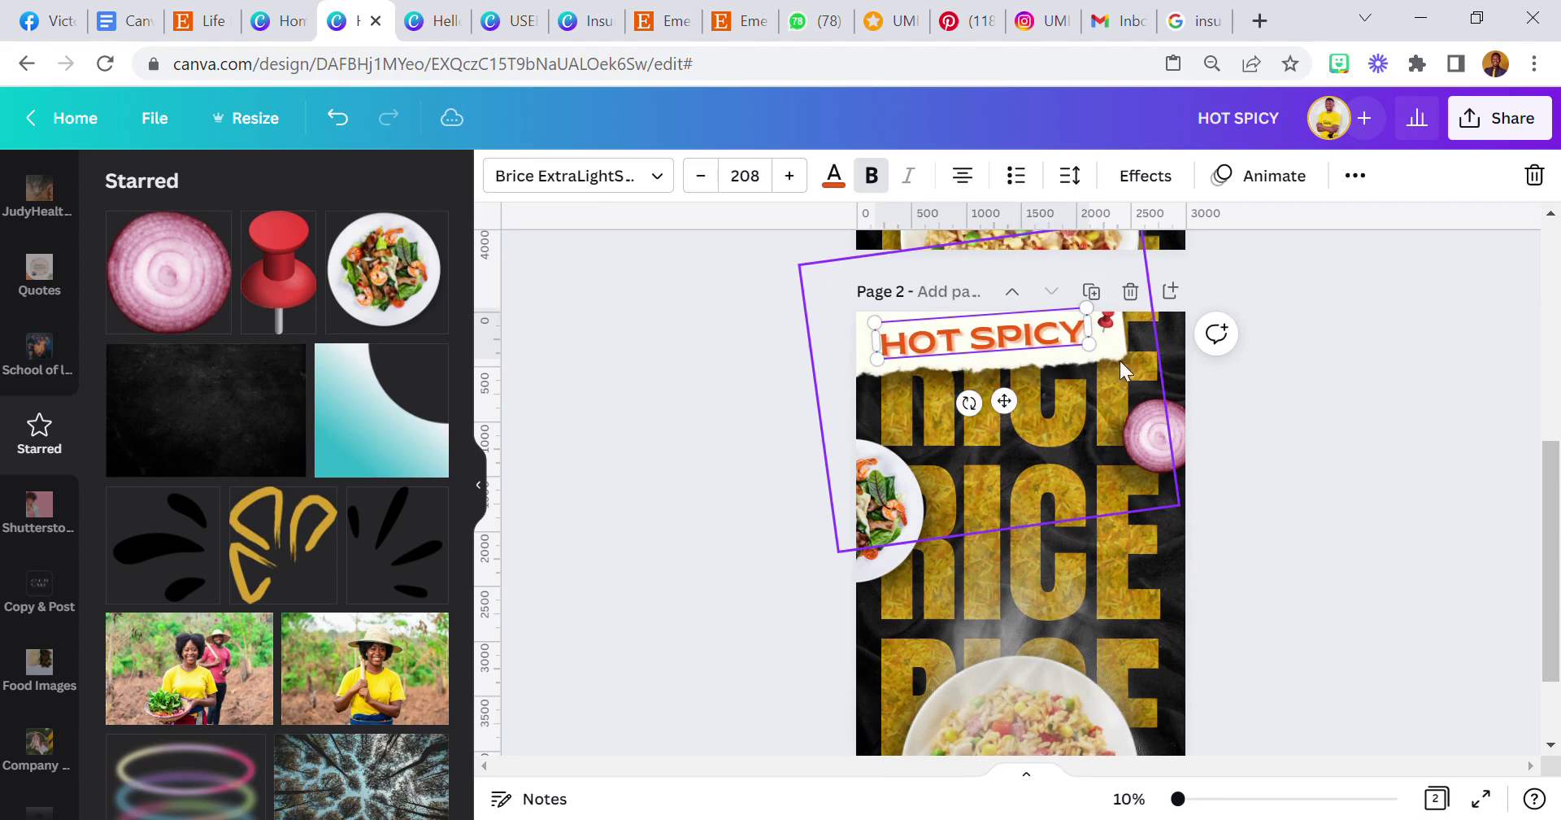
{"action": "left_click_drag", "start_coordinate": [968, 401], "coordinate": [981, 417]}
{"action": "left_click", "coordinate": [799, 426]}
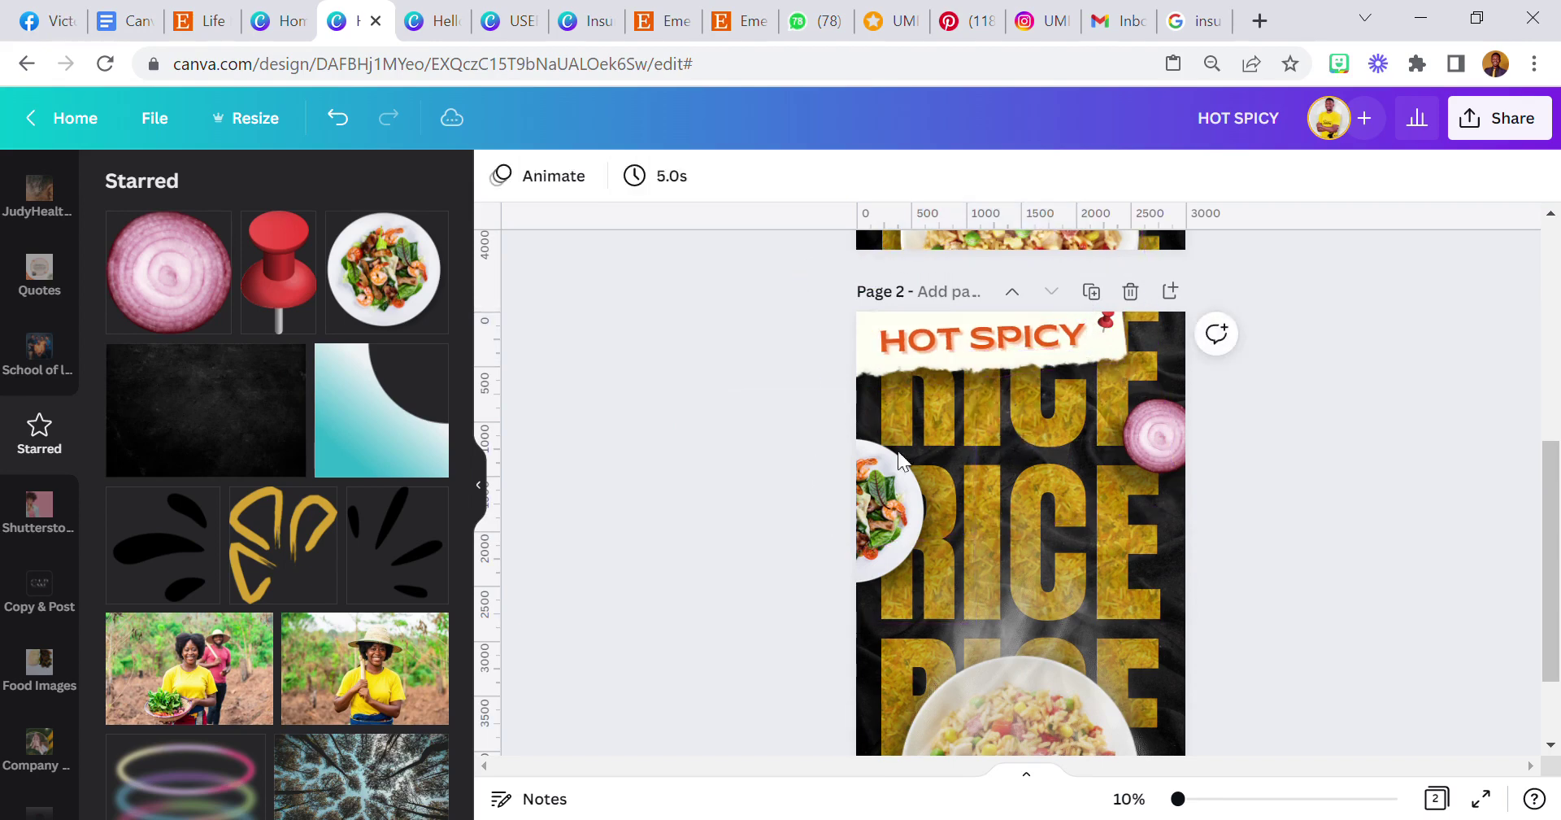
- Duplicate the onion slice's shadow, then shrink the copy and move it onto the red push pin on page 2
{"action": "left_click", "coordinate": [1116, 484]}
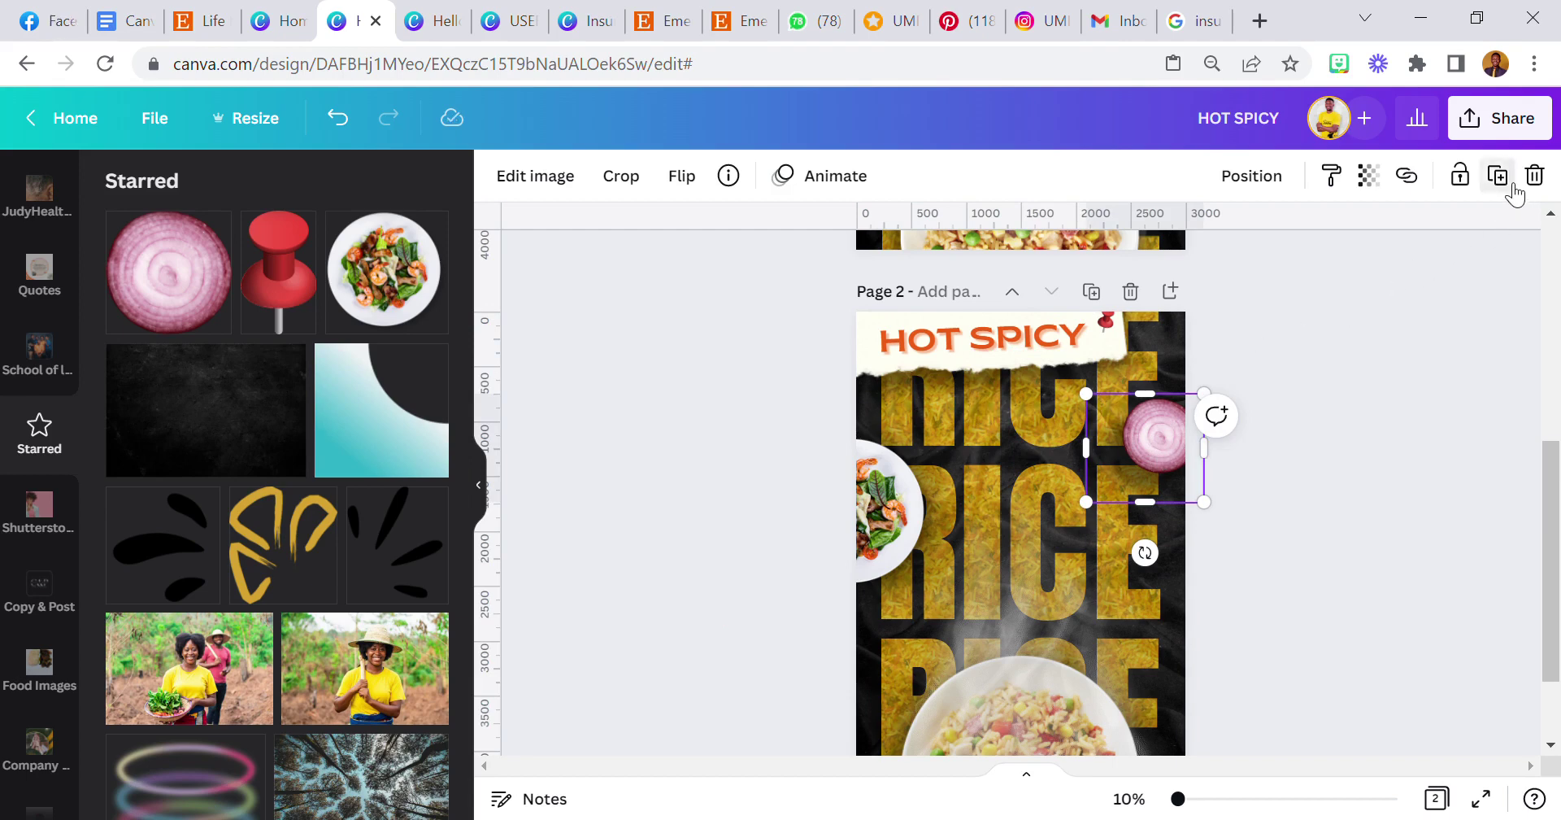
{"action": "left_click", "coordinate": [1369, 175]}
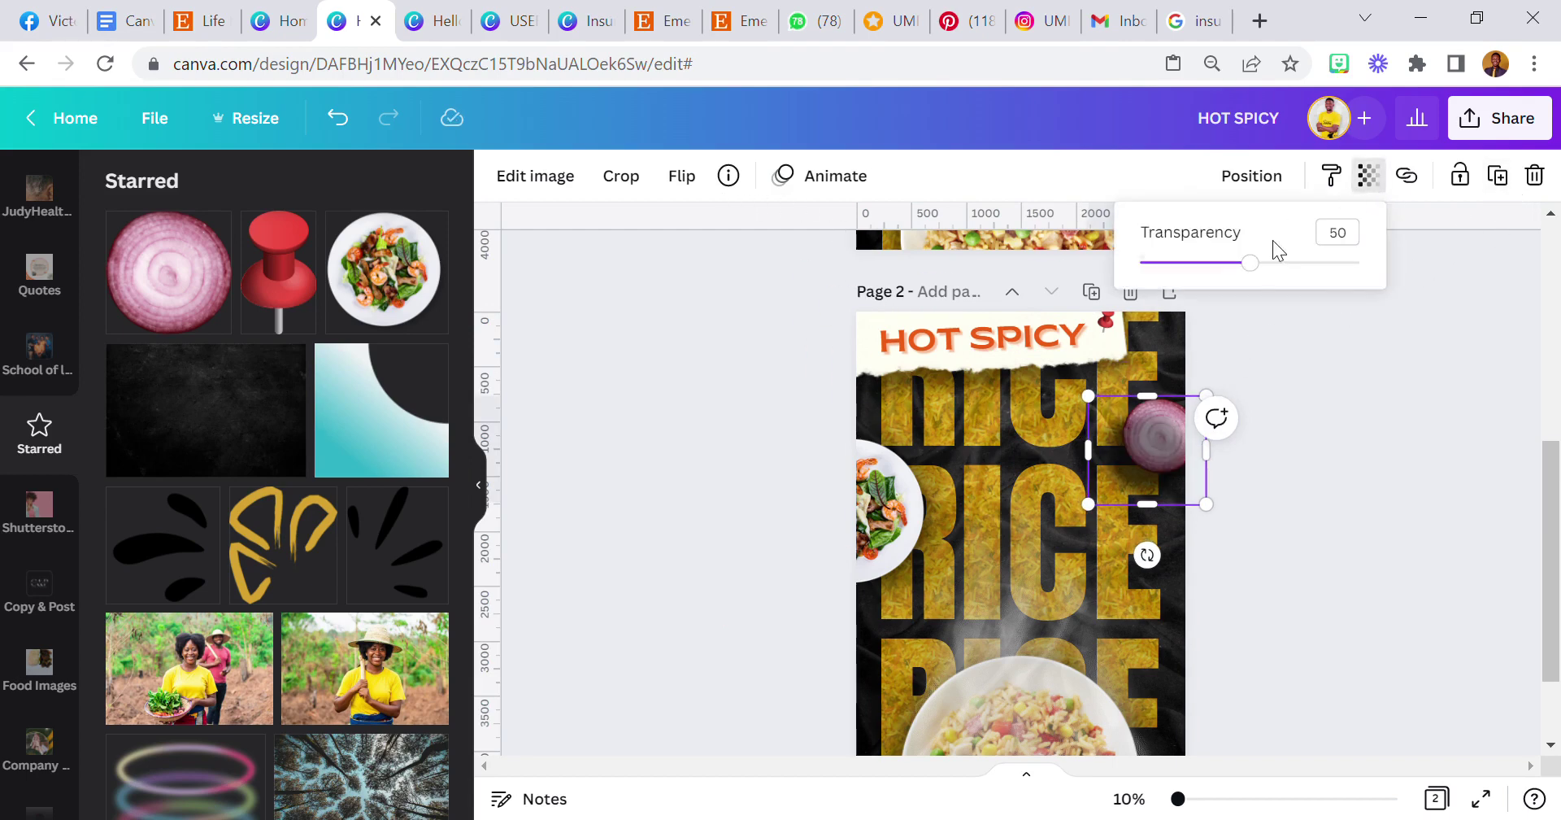
{"action": "left_click_drag", "start_coordinate": [1272, 277], "coordinate": [1319, 262]}
{"action": "left_click_drag", "start_coordinate": [1208, 504], "coordinate": [1136, 363]}
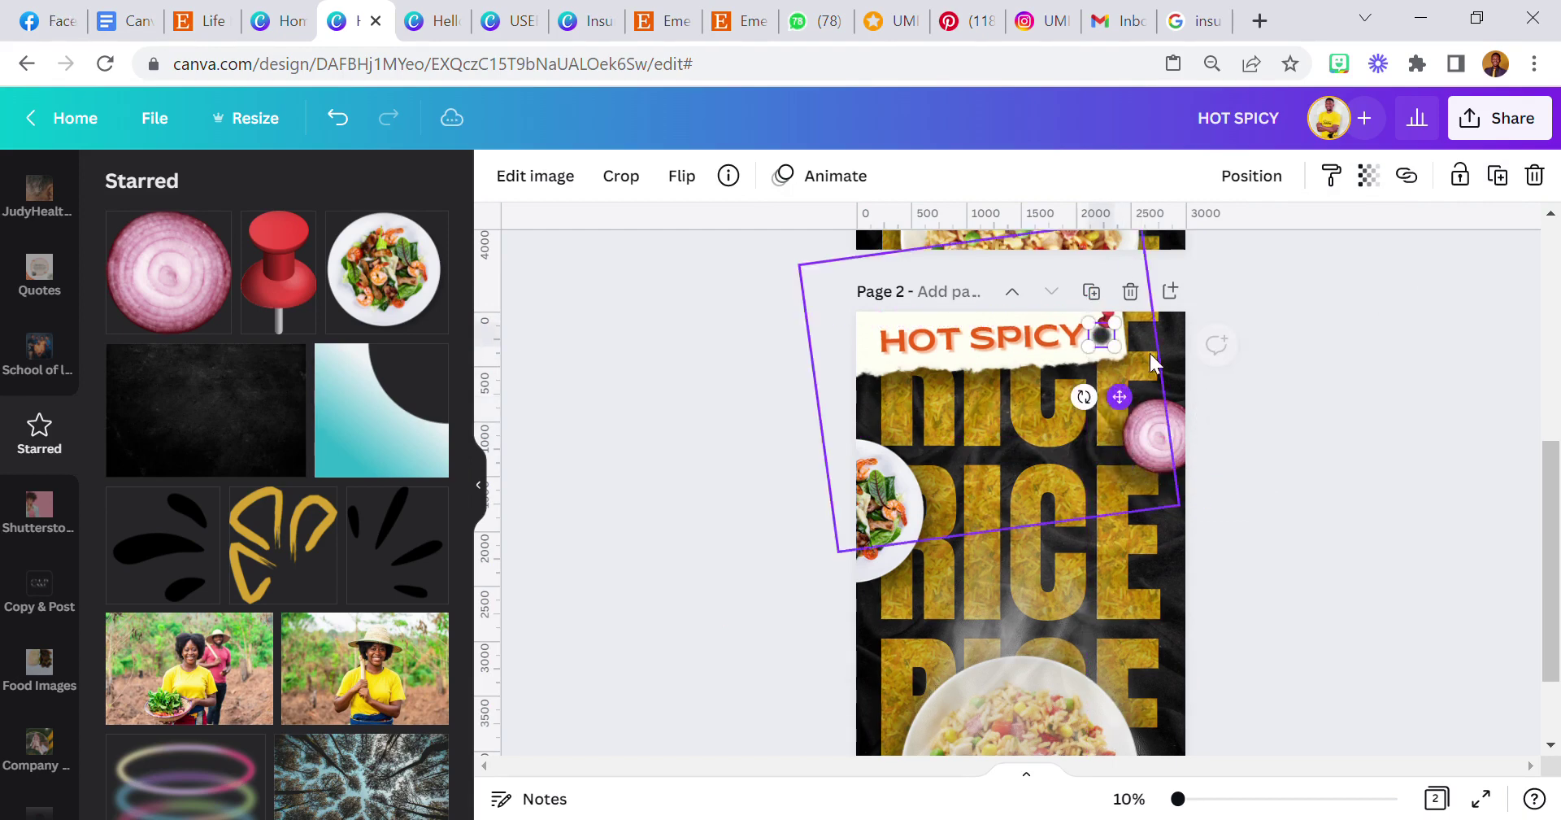
- Set the push pin shadow's transparency to 63 and make the shadow slightly smaller
{"action": "left_click", "coordinate": [1369, 175]}
{"action": "left_click_drag", "start_coordinate": [1324, 268], "coordinate": [1287, 278]}
{"action": "left_click", "coordinate": [1252, 175]}
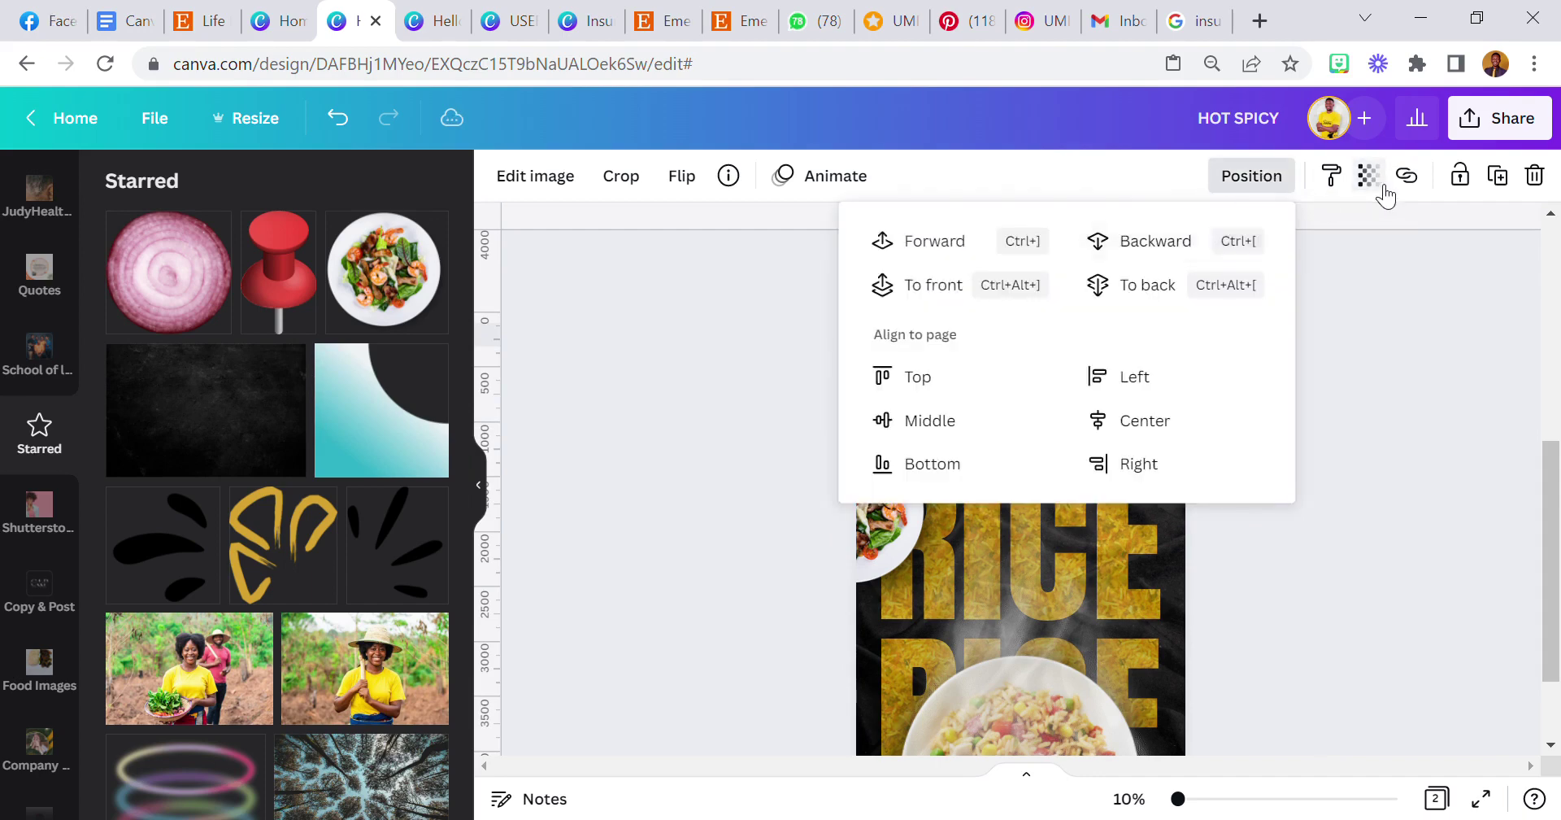
{"action": "left_click", "coordinate": [1368, 176]}
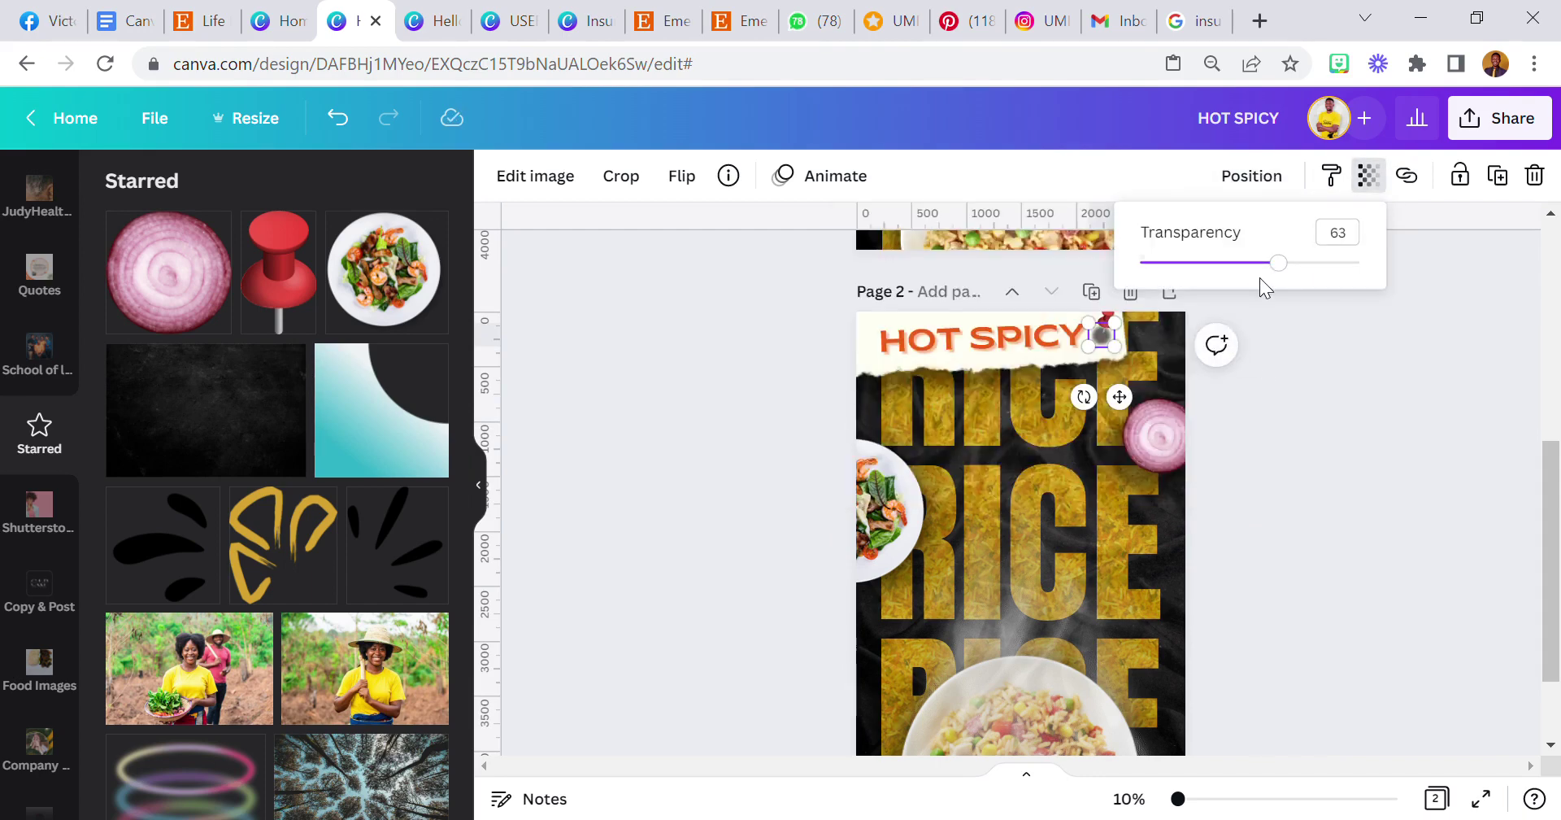
{"action": "left_click_drag", "start_coordinate": [1115, 348], "coordinate": [1130, 401]}
- Set the push pin shadow's blur to 100 and fine-tune its transparency
{"action": "left_click", "coordinate": [536, 177]}
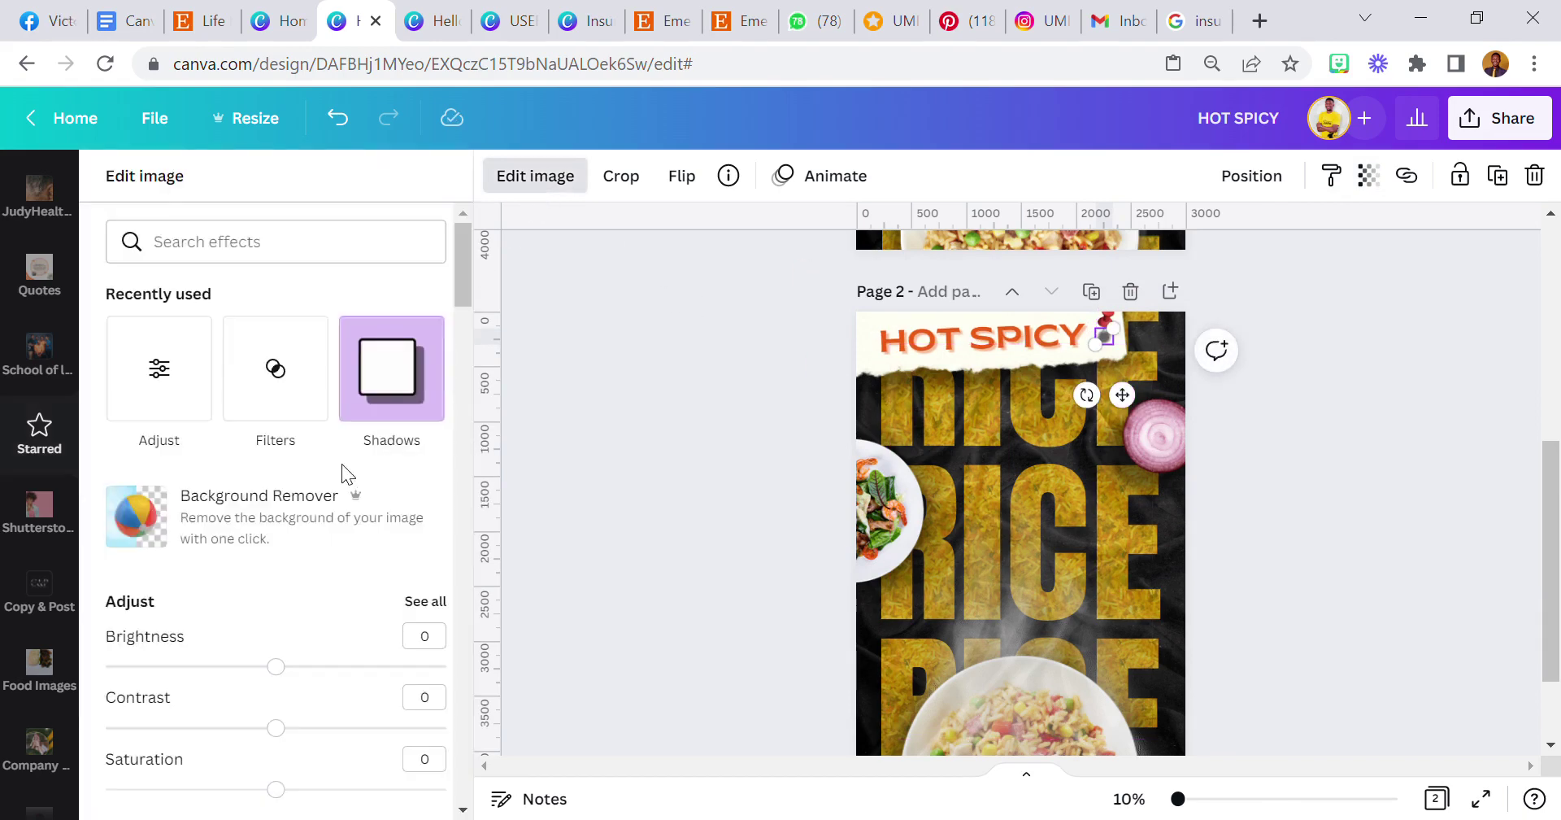
{"action": "scroll", "coordinate": [285, 592], "scroll_direction": "down", "scroll_amount": 3}
{"action": "left_click", "coordinate": [433, 361]}
{"action": "left_click_drag", "start_coordinate": [359, 518], "coordinate": [488, 532]}
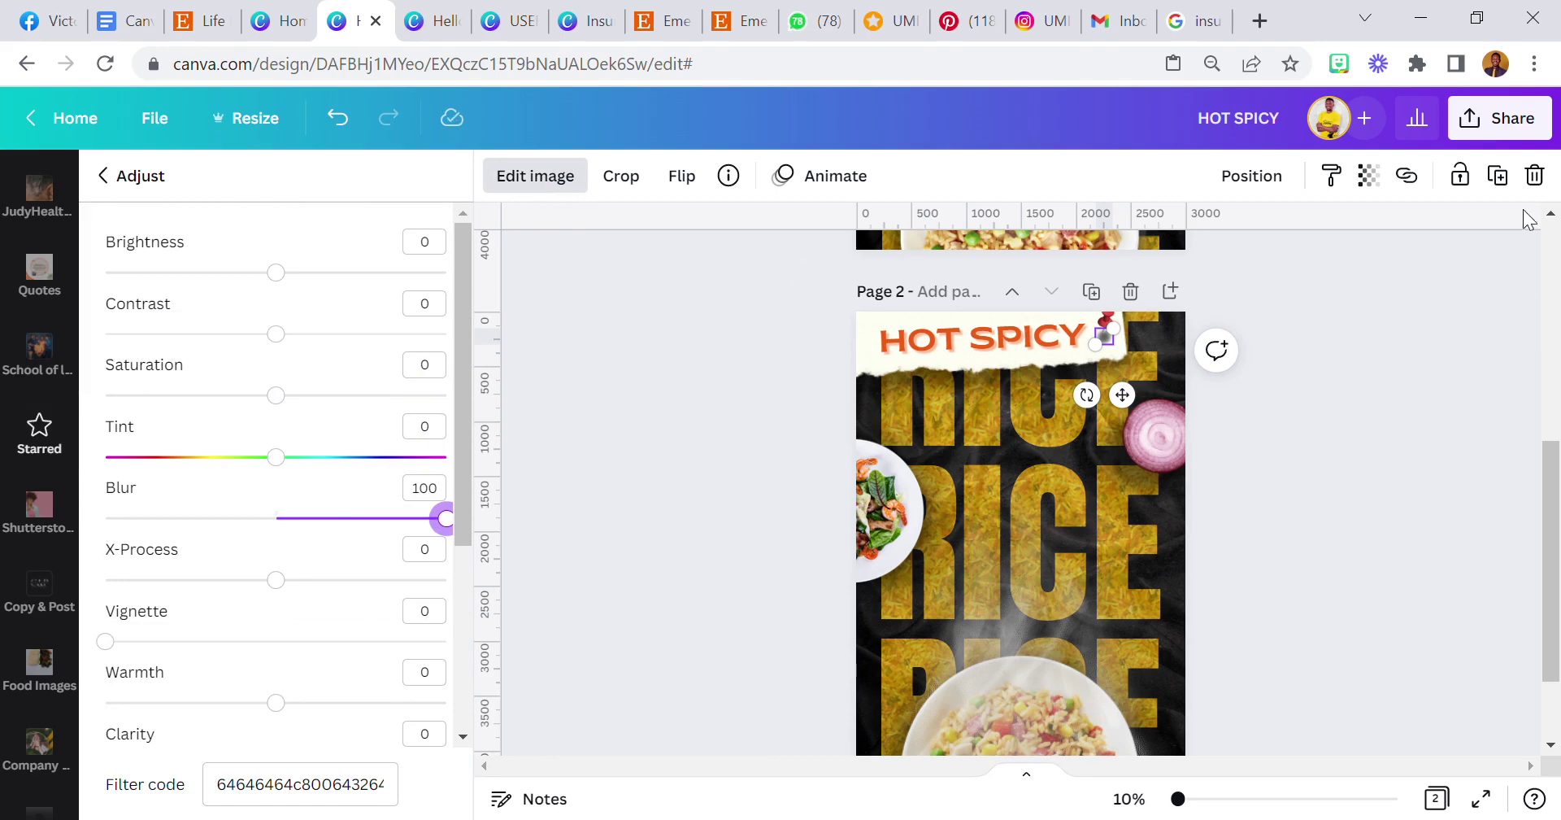
{"action": "left_click", "coordinate": [1369, 177]}
{"action": "left_click_drag", "start_coordinate": [1294, 268], "coordinate": [1300, 269]}
{"action": "left_click", "coordinate": [1305, 369]}
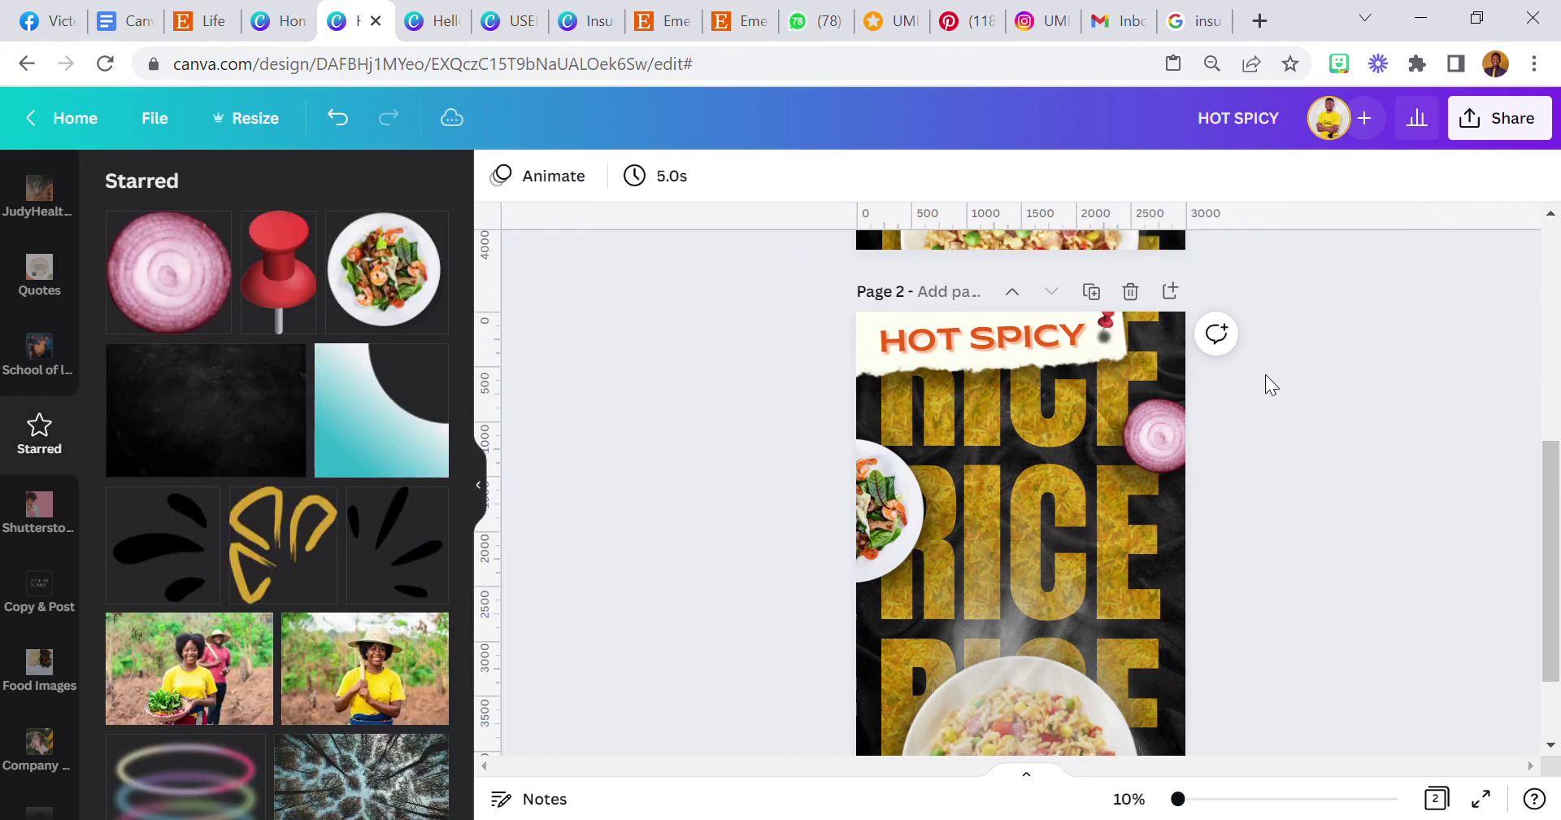
- Fine-tune the placement of the small shadow beneath the push pin at a larger zoom
{"action": "left_click", "coordinate": [1104, 335]}
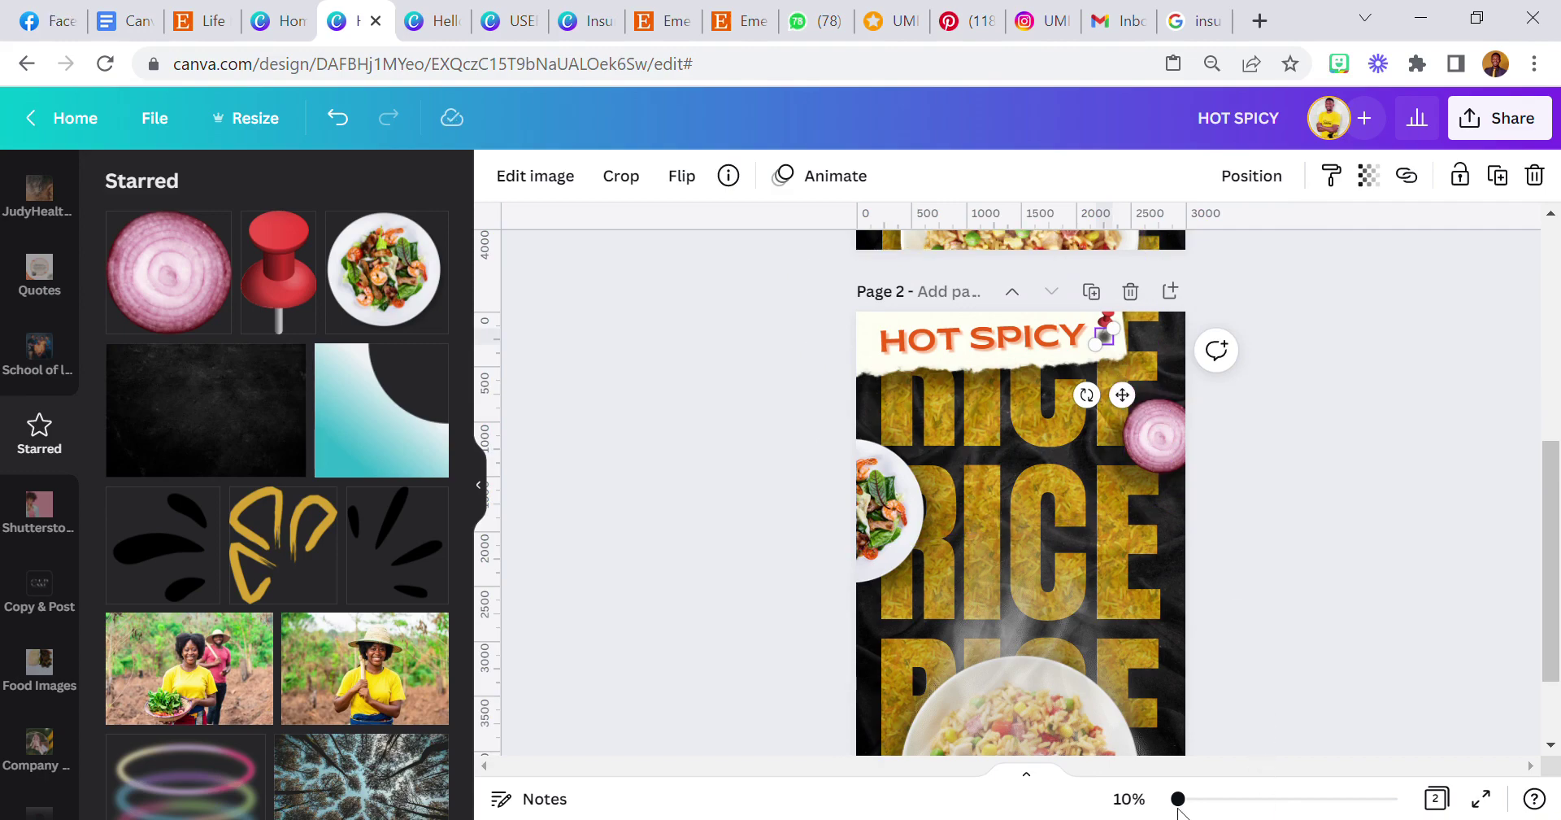
{"action": "left_click", "coordinate": [1205, 805]}
{"action": "scroll", "coordinate": [1366, 528], "scroll_direction": "up", "scroll_amount": 3}
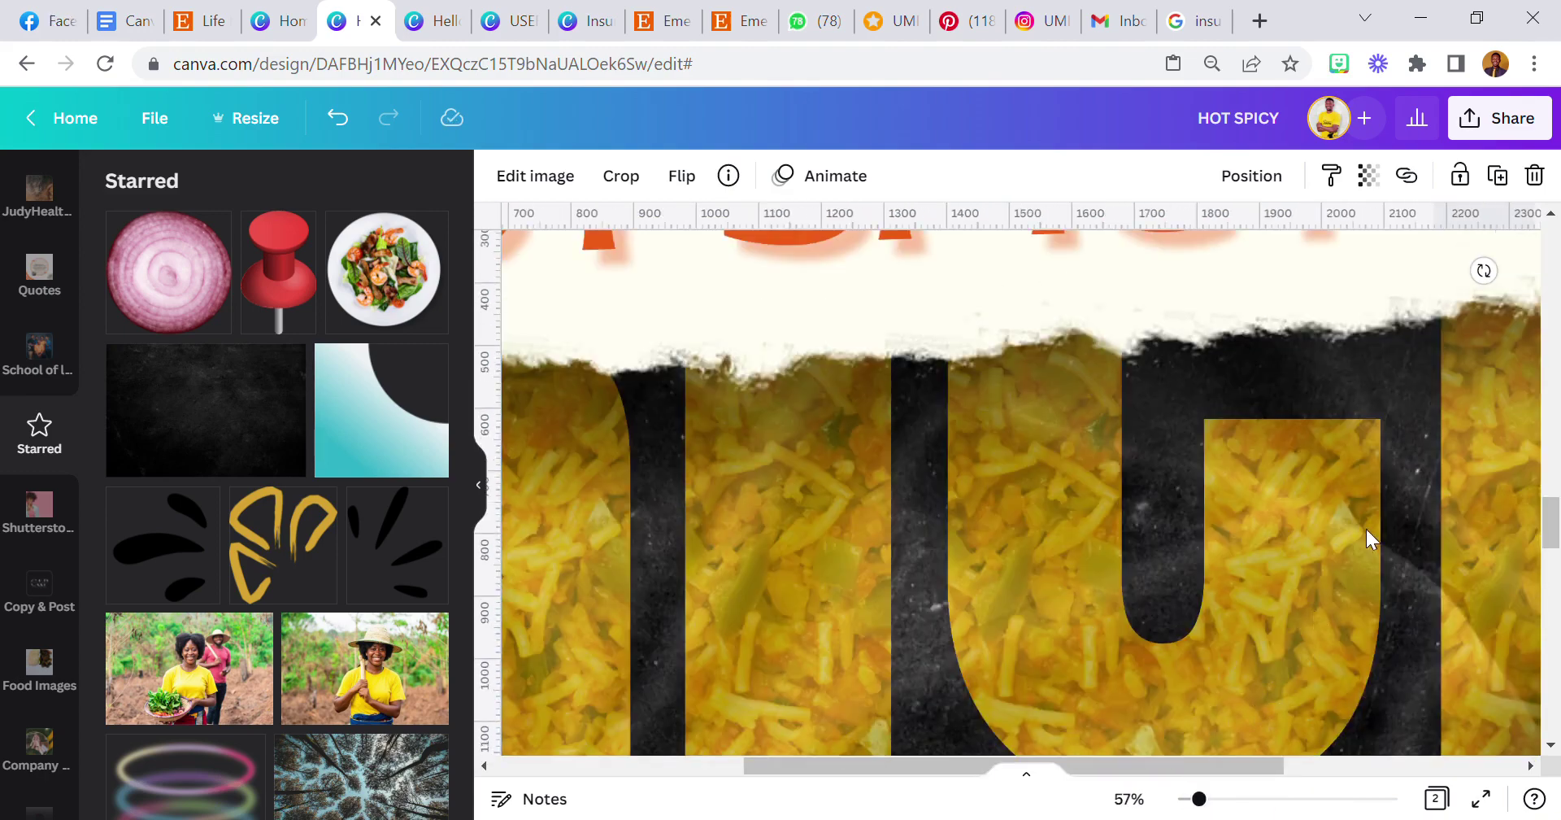
{"action": "scroll", "coordinate": [1447, 488], "scroll_direction": "up", "scroll_amount": 3}
{"action": "left_click_drag", "start_coordinate": [1485, 563], "coordinate": [1480, 569]}
{"action": "left_click_drag", "start_coordinate": [1213, 805], "coordinate": [1047, 795]}
{"action": "scroll", "coordinate": [1065, 680], "scroll_direction": "down", "scroll_amount": 3}
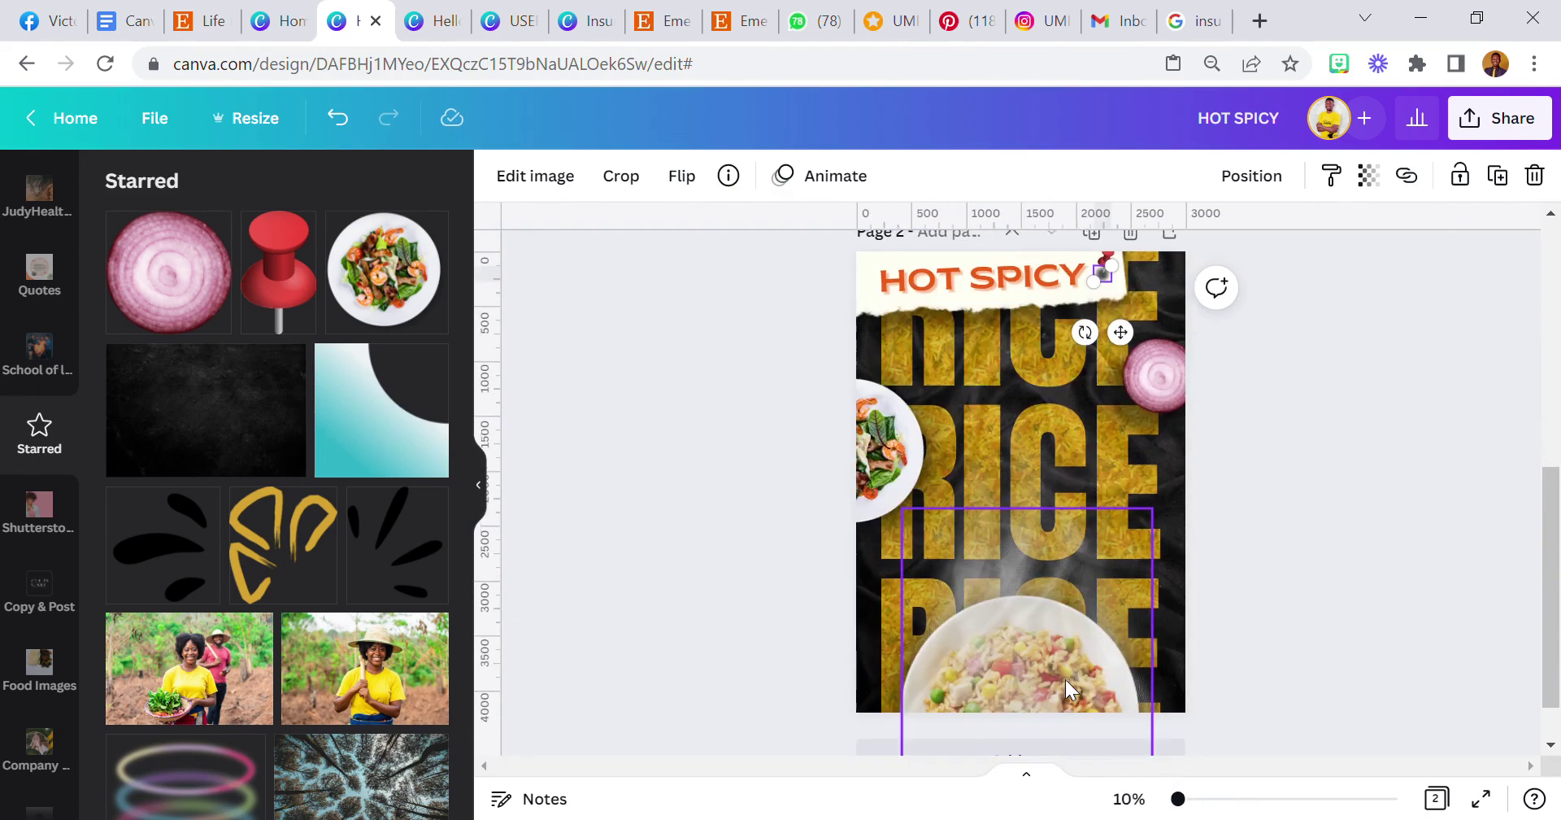
{"action": "left_click", "coordinate": [1237, 611]}
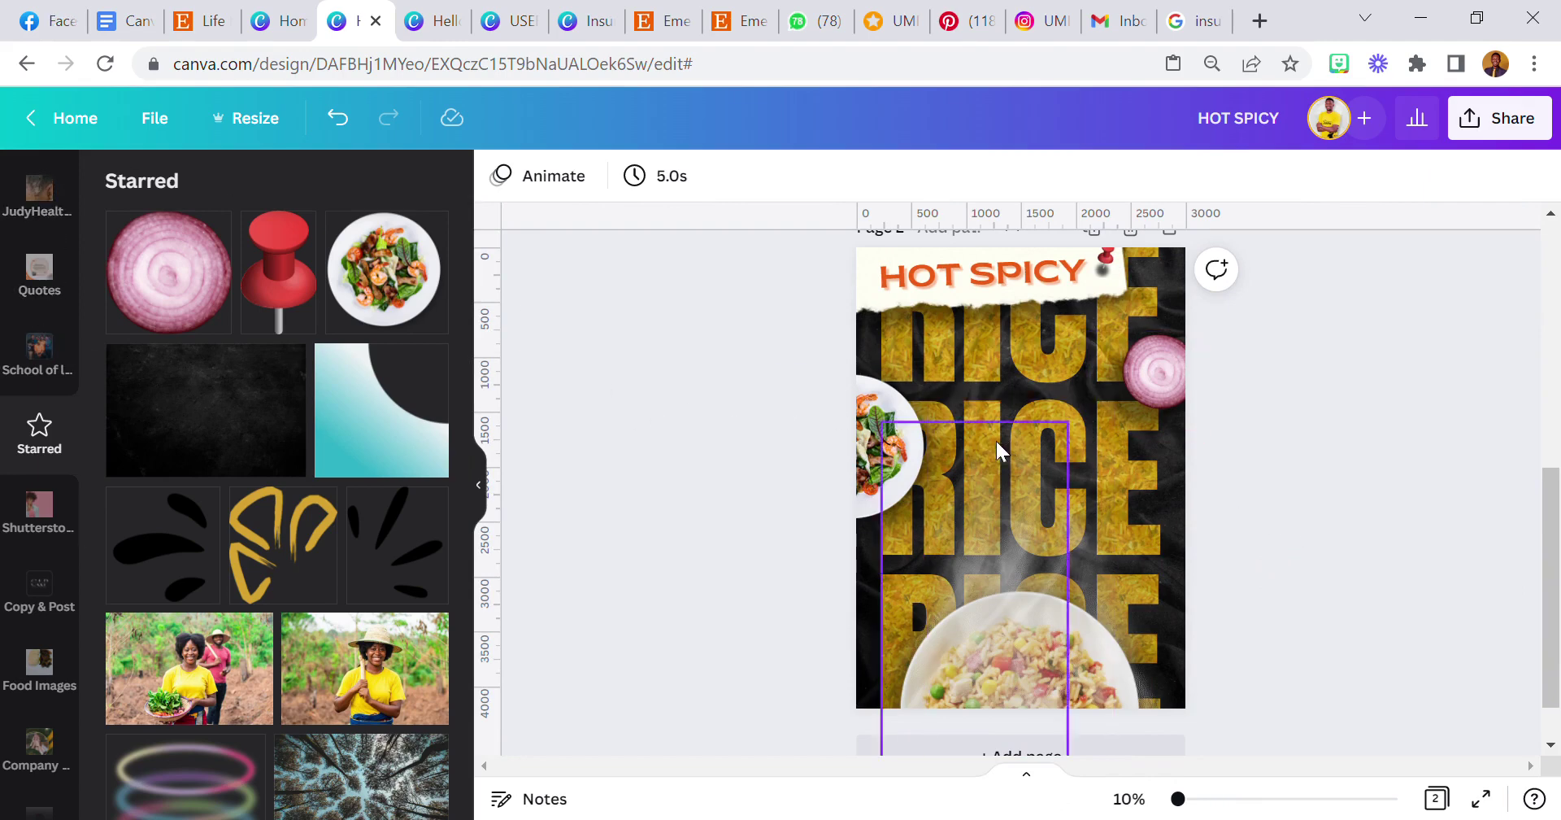
- Copy the red price tag circle from page 1 and paste it onto page 2
{"action": "scroll", "coordinate": [997, 440], "scroll_direction": "up", "scroll_amount": 5}
{"action": "scroll", "coordinate": [998, 440], "scroll_direction": "down", "scroll_amount": 7}
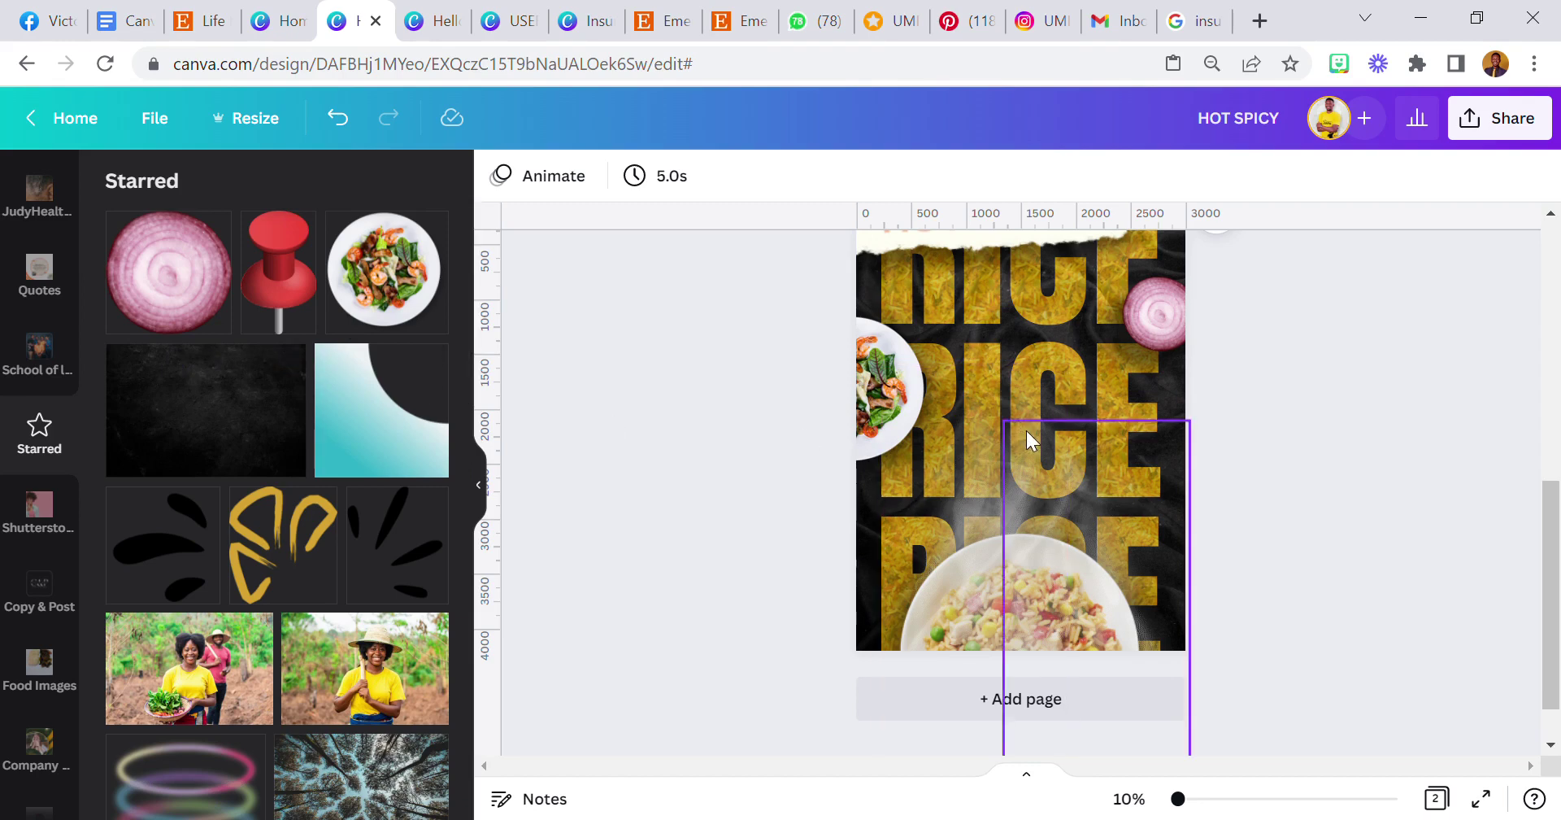
{"action": "scroll", "coordinate": [1024, 431], "scroll_direction": "up", "scroll_amount": 4}
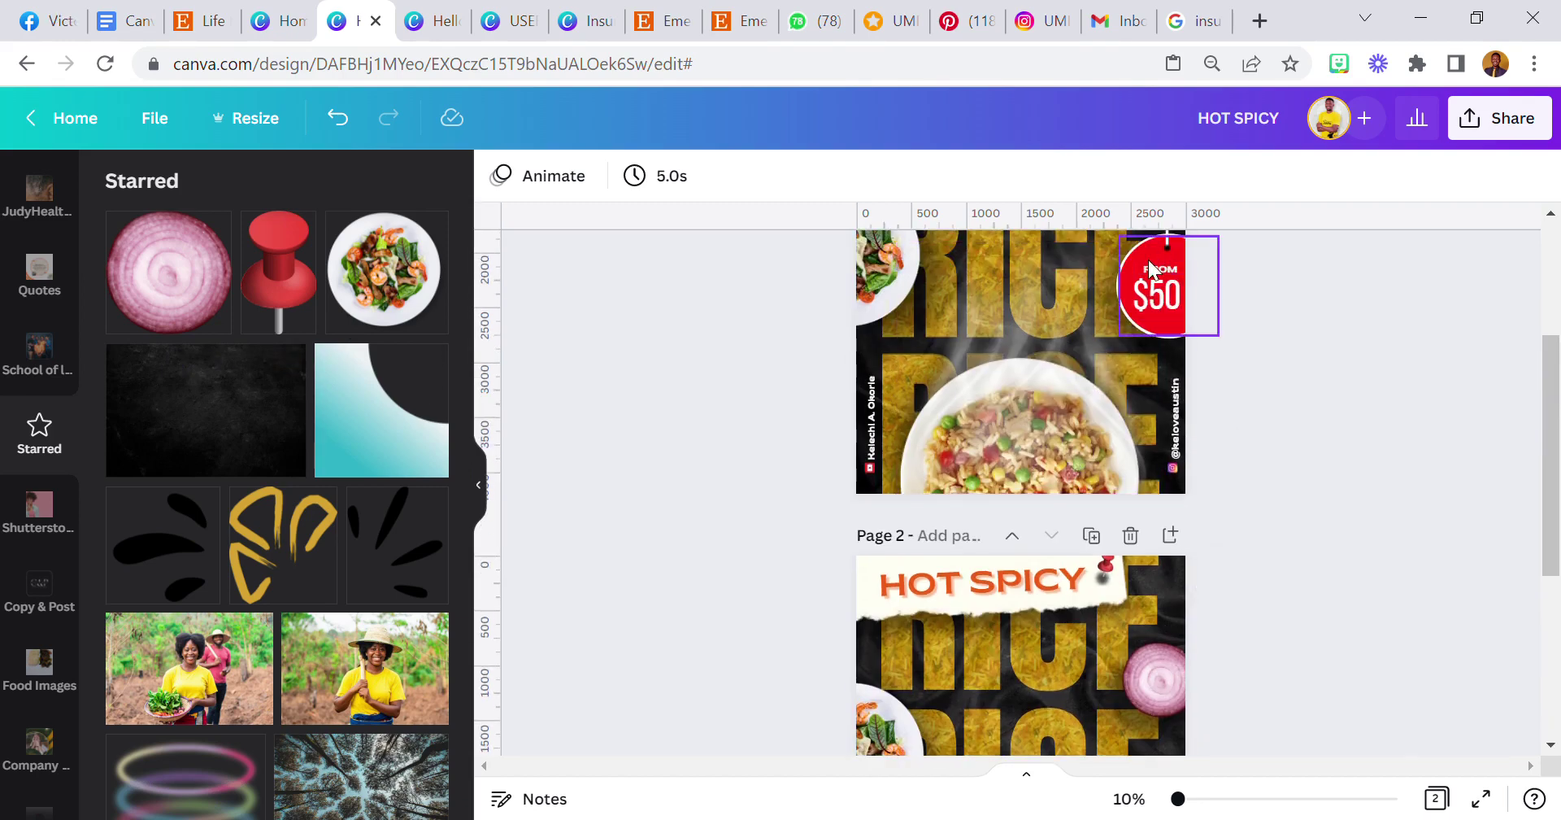
{"action": "right_click", "coordinate": [1146, 253]}
{"action": "left_click", "coordinate": [1230, 286]}
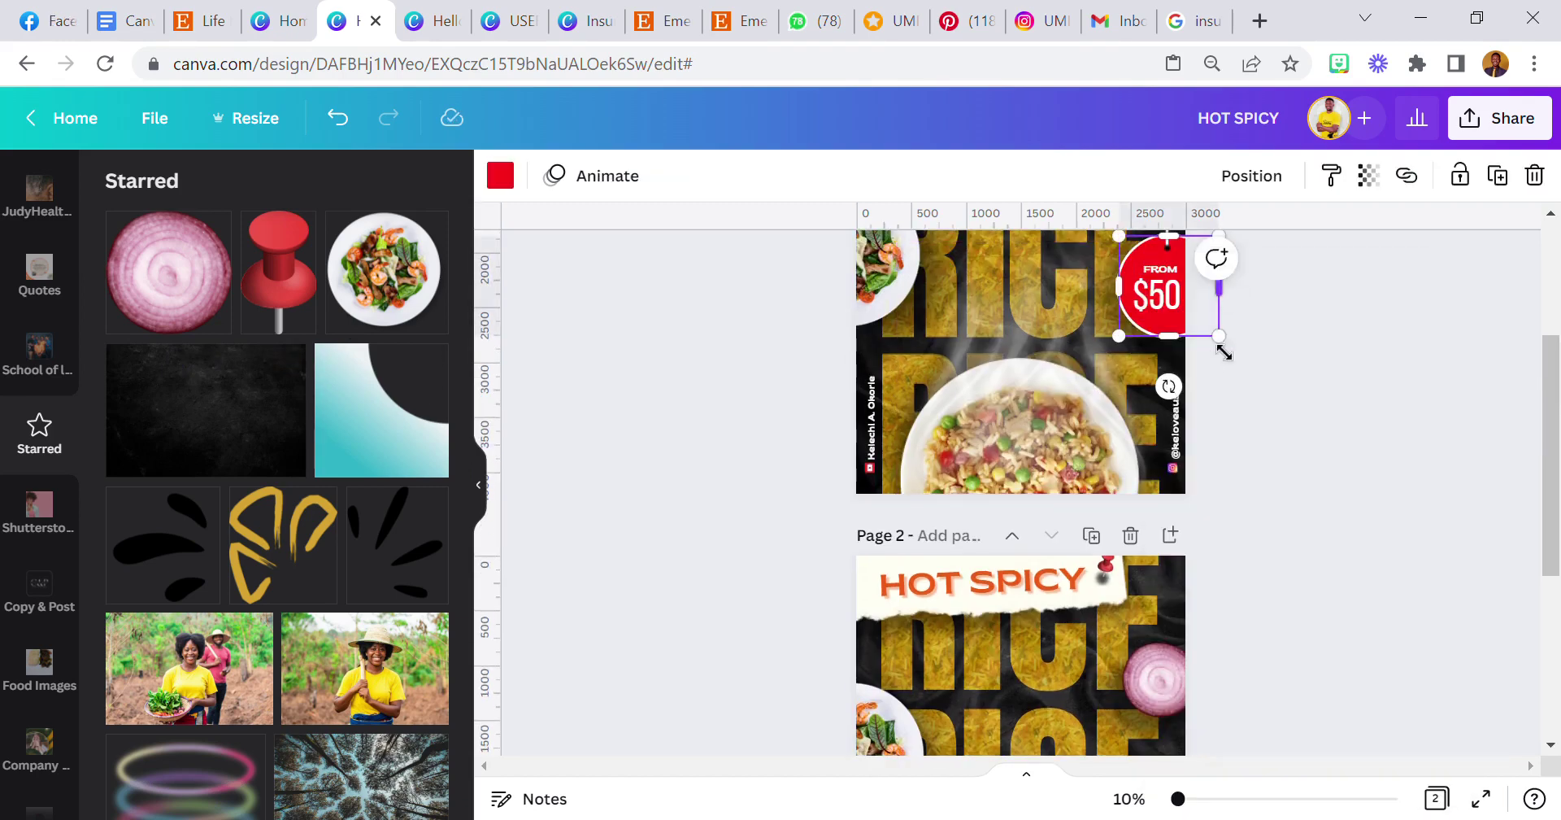
{"action": "scroll", "coordinate": [1134, 544], "scroll_direction": "down", "scroll_amount": 3}
{"action": "left_click", "coordinate": [1135, 543]}
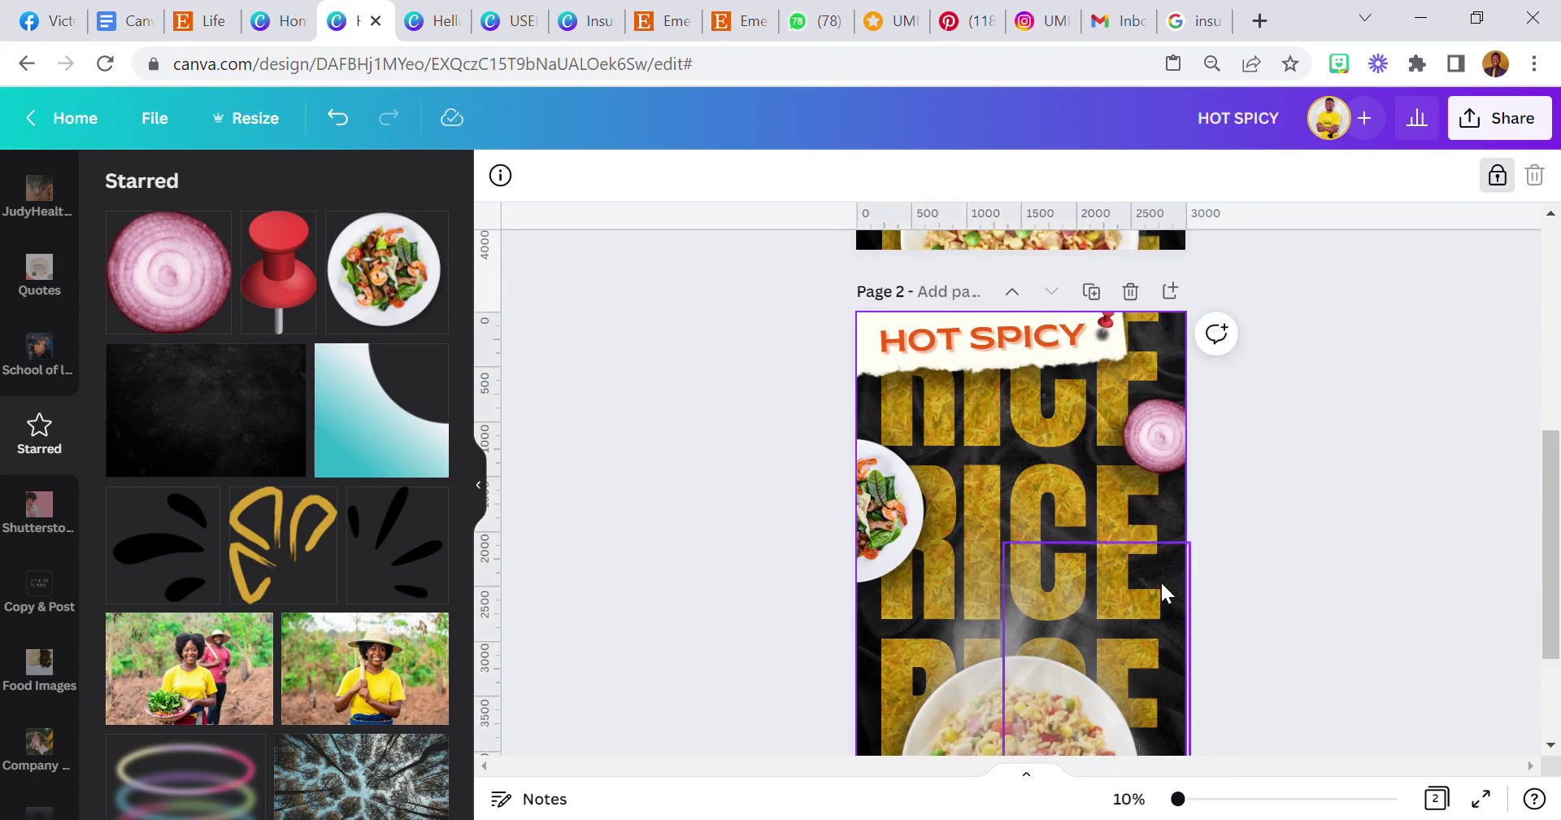
{"action": "right_click", "coordinate": [1153, 440]}
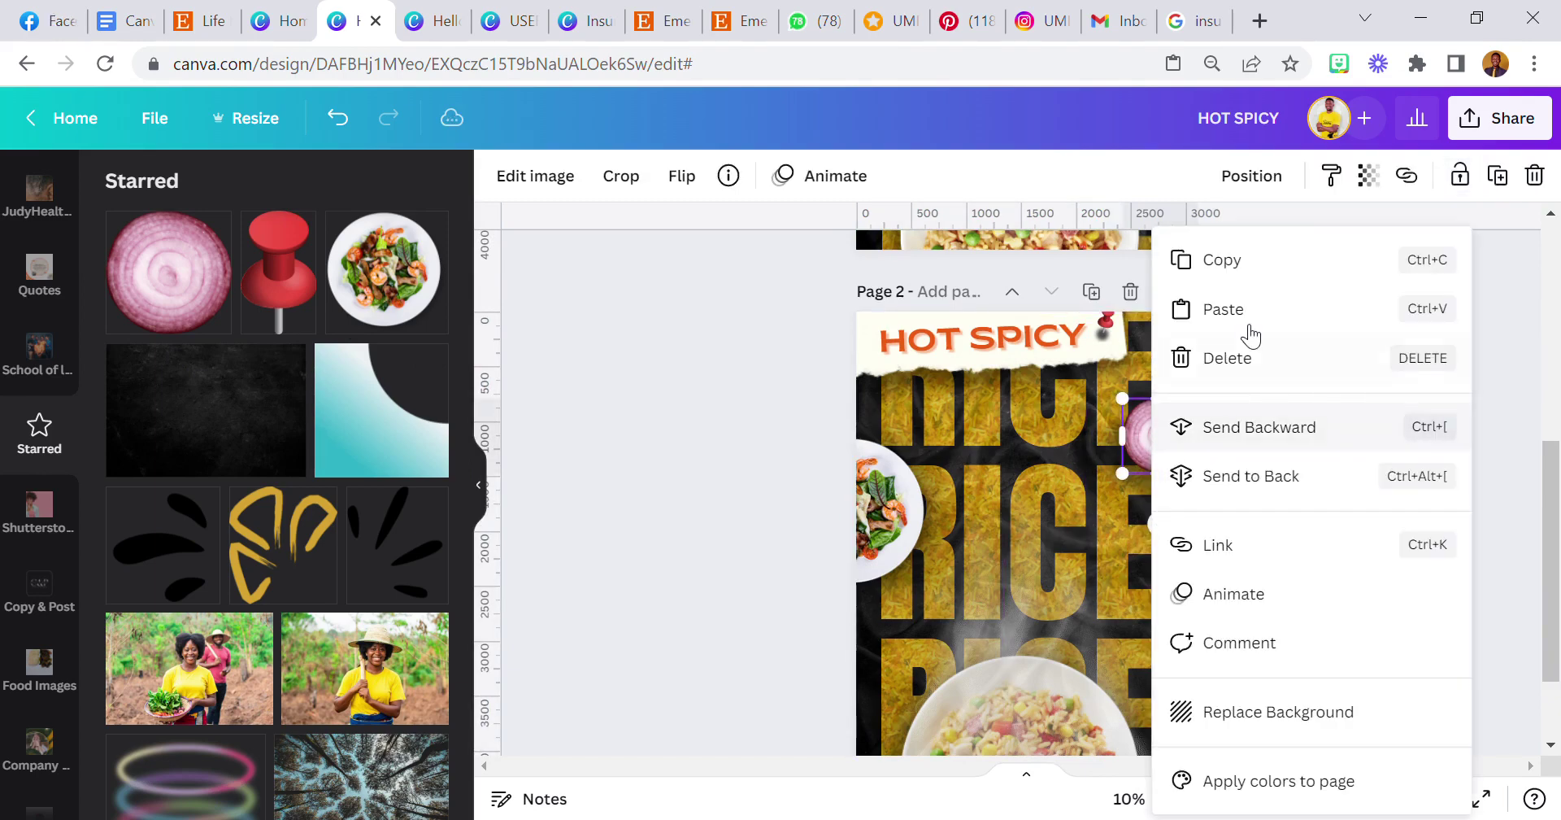
{"action": "left_click", "coordinate": [1255, 305]}
- Copy the white rim circle of the price tag to page 2 and send it one level behind the red circle
{"action": "scroll", "coordinate": [1286, 437], "scroll_direction": "up", "scroll_amount": 4}
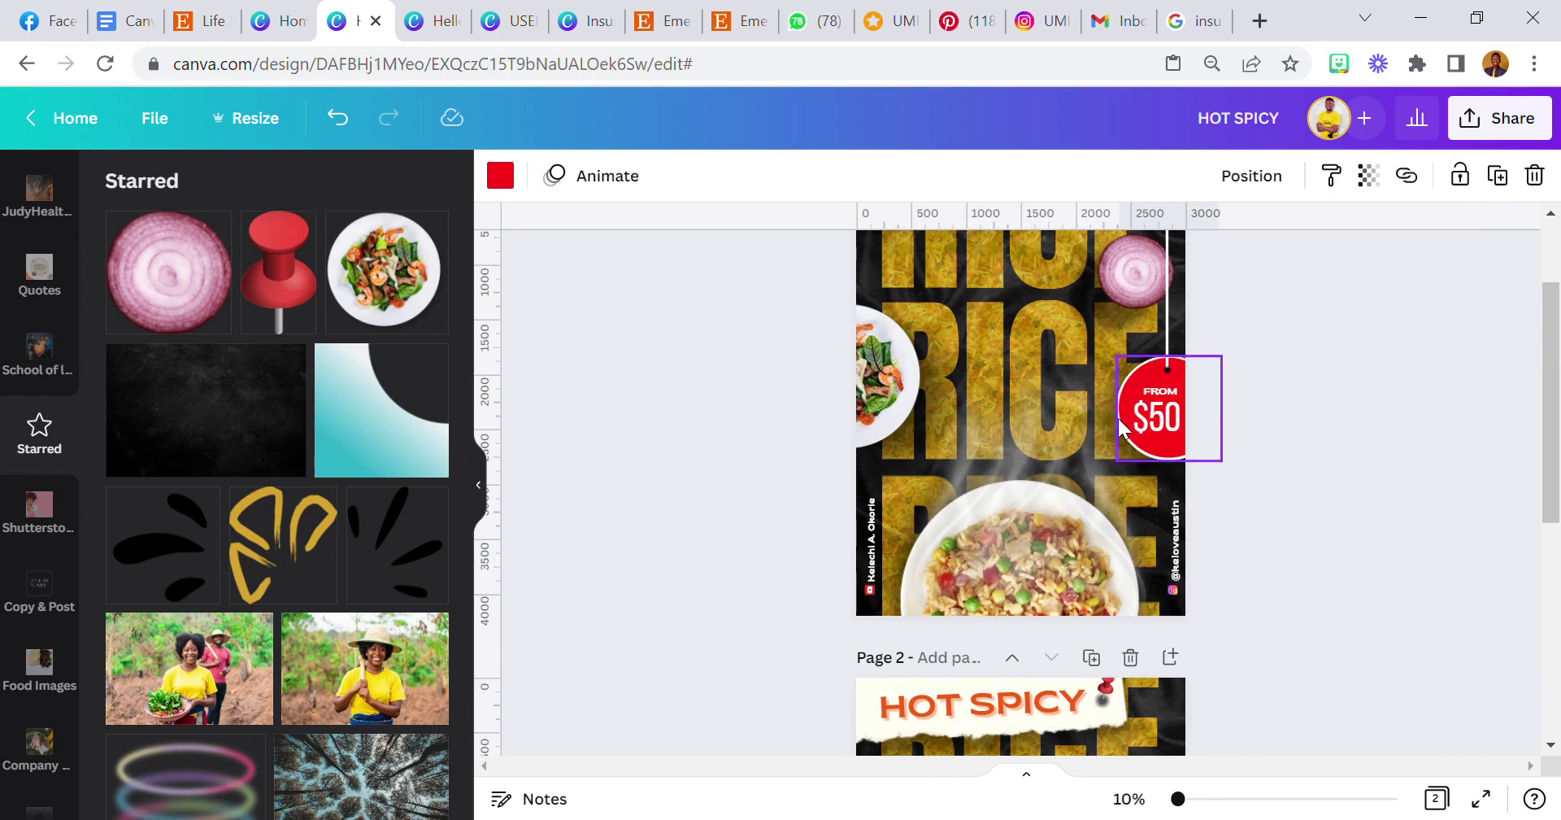
{"action": "right_click", "coordinate": [1116, 416]}
{"action": "left_click", "coordinate": [1163, 301]}
{"action": "scroll", "coordinate": [1120, 498], "scroll_direction": "down", "scroll_amount": 4}
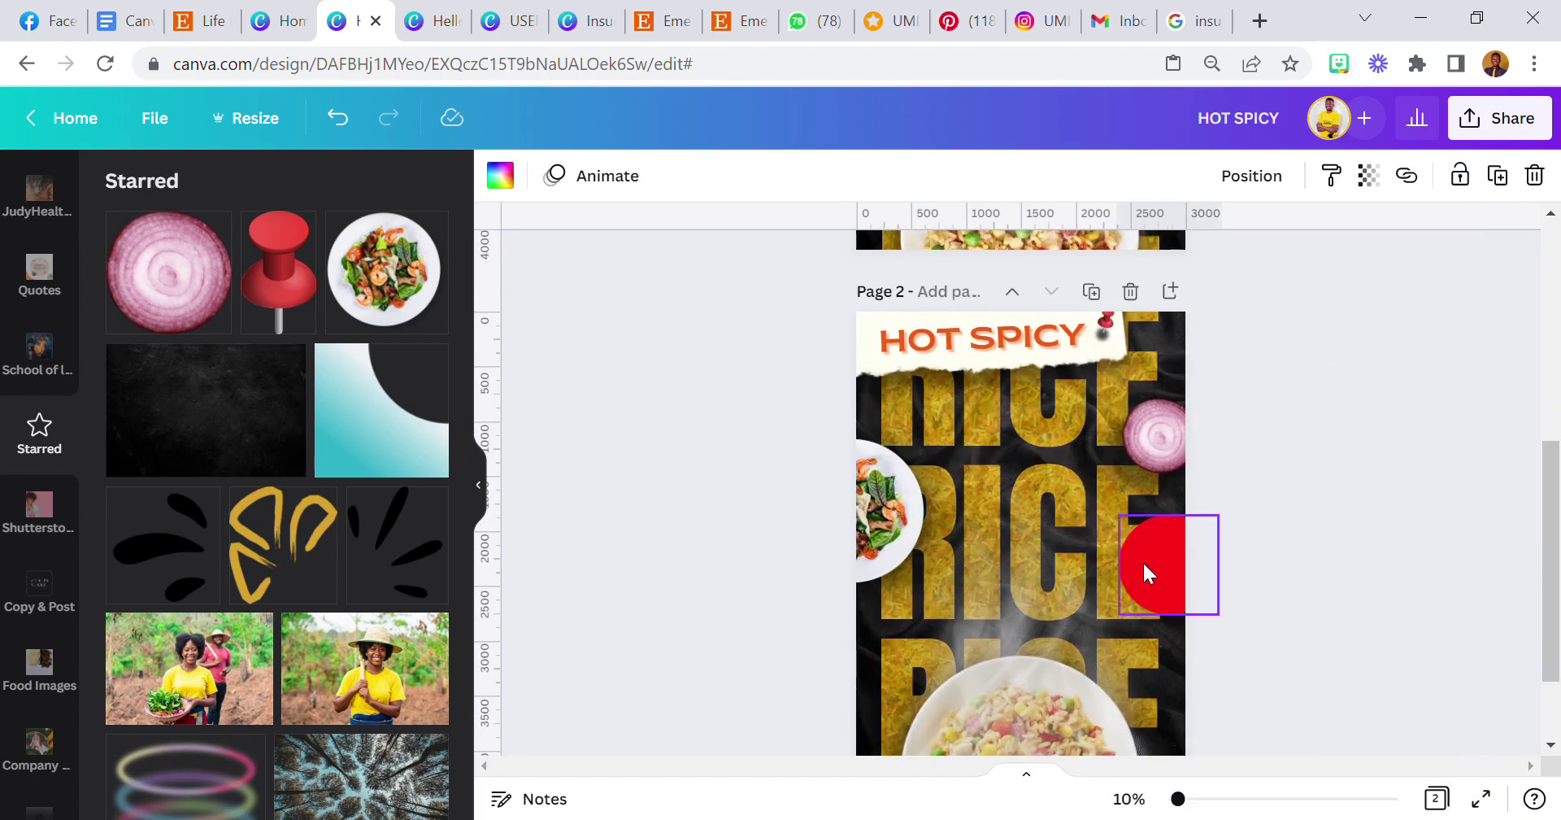
{"action": "right_click", "coordinate": [1155, 443]}
{"action": "left_click", "coordinate": [1262, 314]}
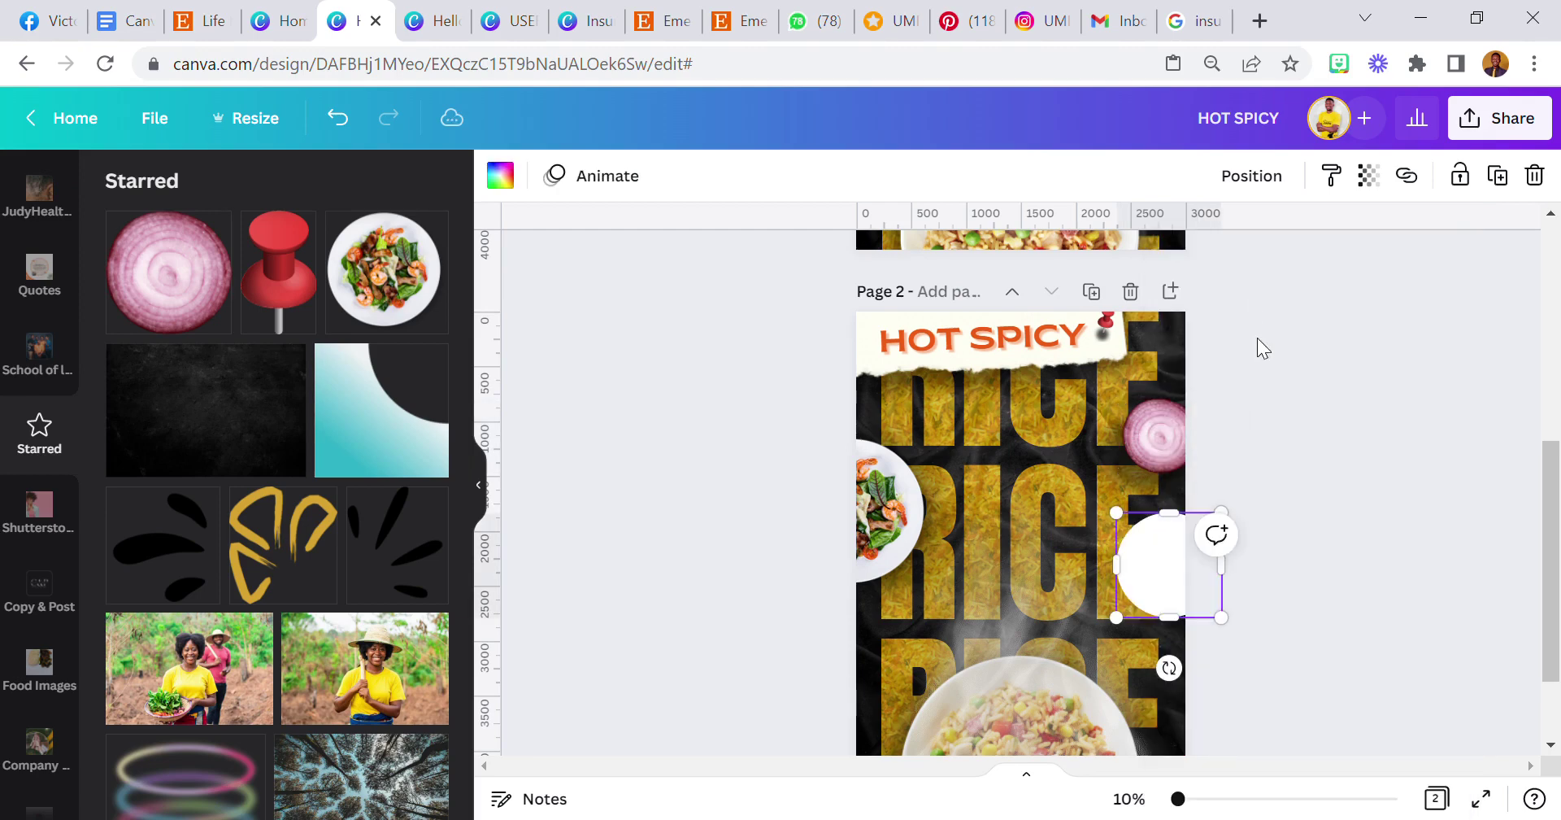
{"action": "left_click", "coordinate": [1252, 176]}
{"action": "left_click", "coordinate": [1179, 241]}
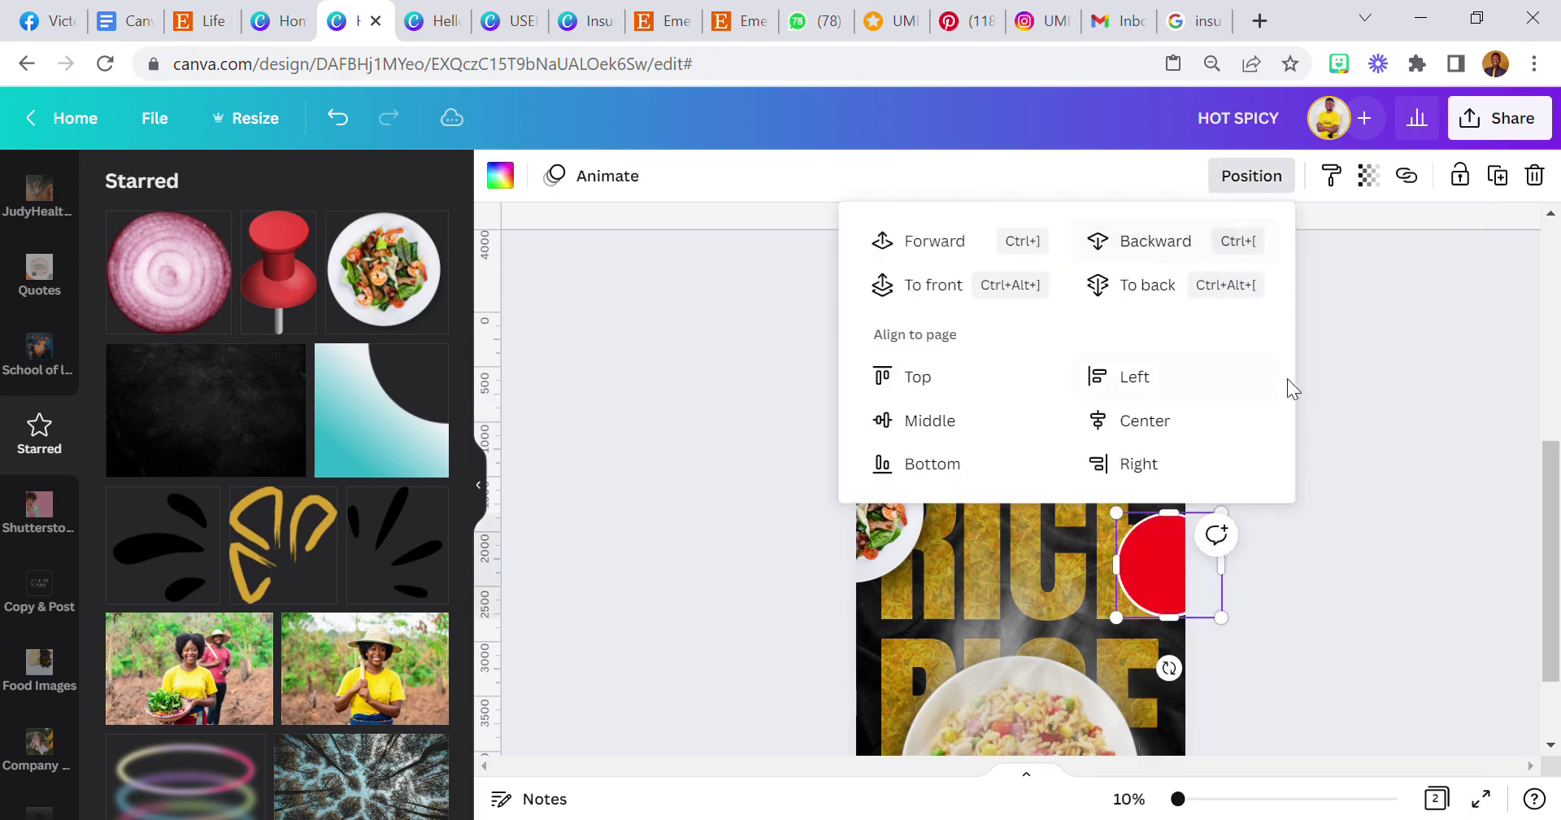
{"action": "left_click", "coordinate": [1301, 395]}
- Copy the $50 price text from page 1 and paste it onto the red circle on page 2
{"action": "scroll", "coordinate": [1301, 398], "scroll_direction": "up", "scroll_amount": 4}
{"action": "right_click", "coordinate": [1151, 415]}
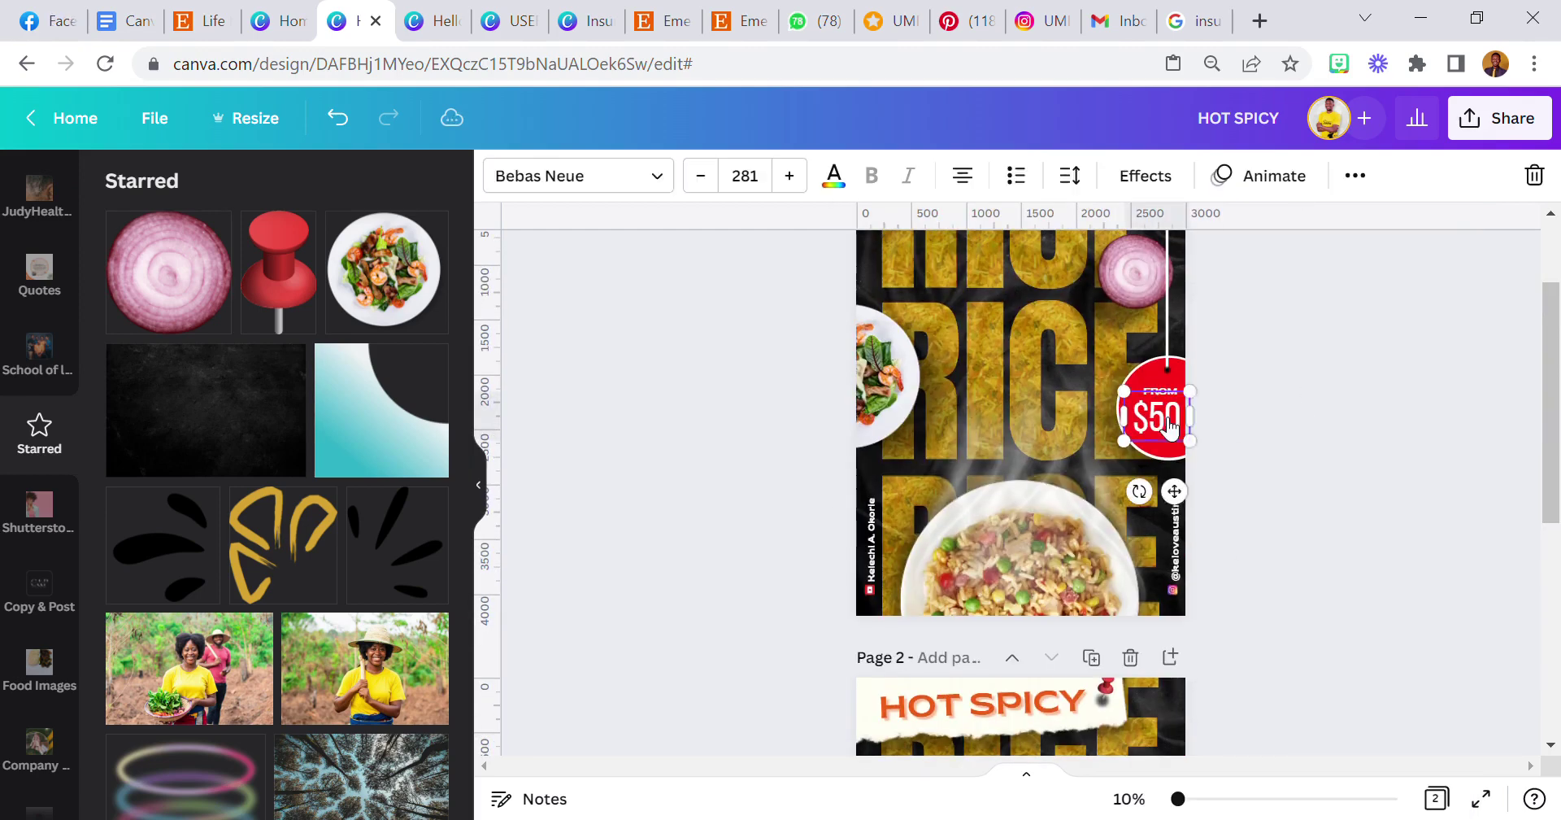
{"action": "left_click", "coordinate": [1242, 320]}
{"action": "scroll", "coordinate": [1061, 529], "scroll_direction": "down", "scroll_amount": 5}
{"action": "right_click", "coordinate": [1124, 542]}
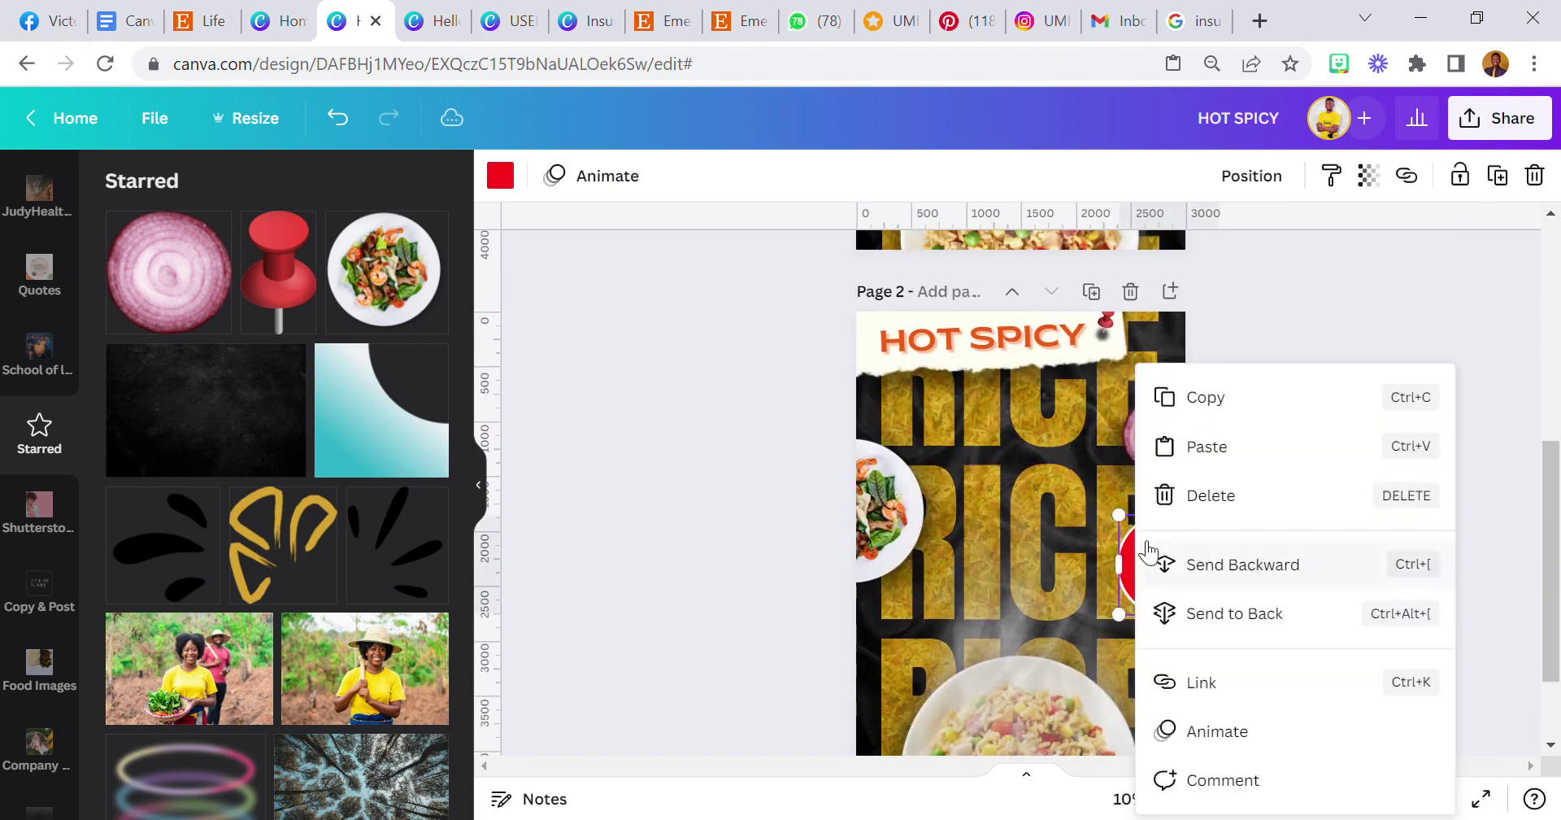
{"action": "left_click", "coordinate": [1201, 445]}
- Copy the FROM label from page 1 and paste it above the $50 price on page 2
{"action": "scroll", "coordinate": [1209, 436], "scroll_direction": "up", "scroll_amount": 4}
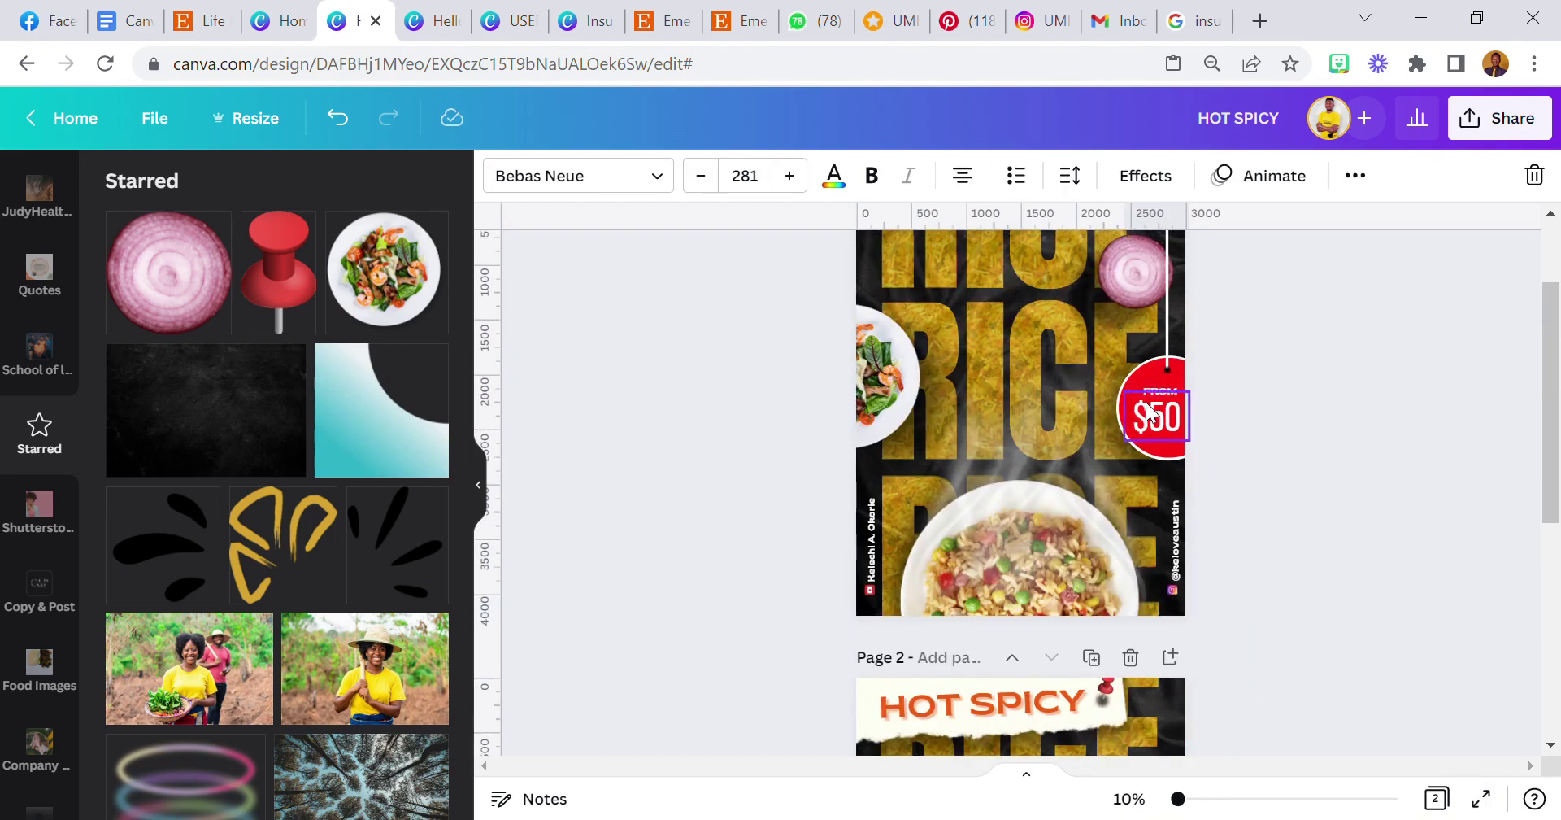
{"action": "right_click", "coordinate": [1161, 398]}
{"action": "left_click", "coordinate": [1163, 398]}
{"action": "scroll", "coordinate": [1117, 529], "scroll_direction": "down", "scroll_amount": 4}
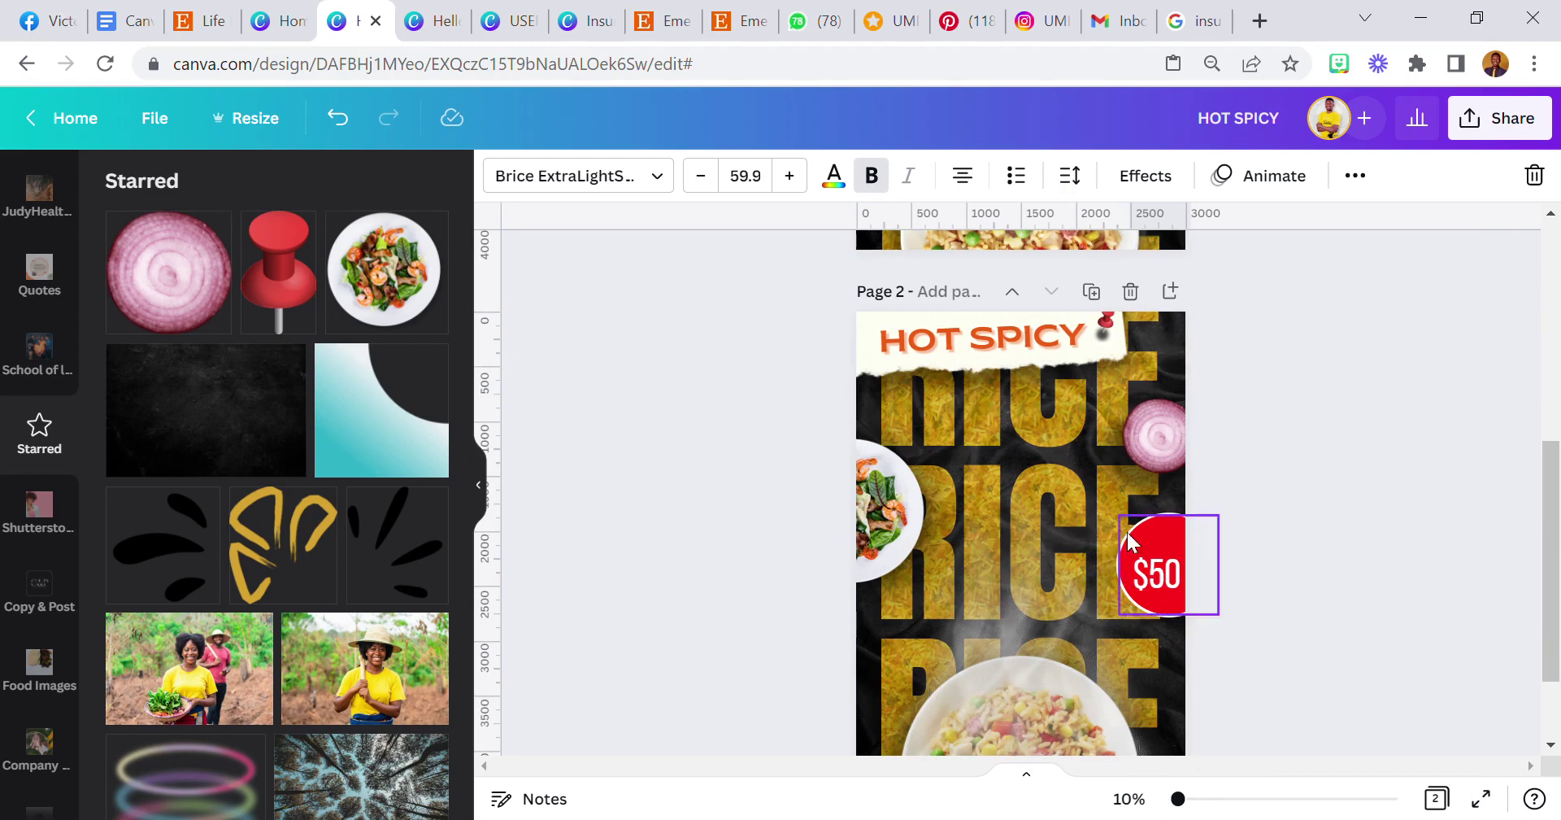
{"action": "right_click", "coordinate": [1122, 538]}
{"action": "left_click", "coordinate": [1226, 358]}
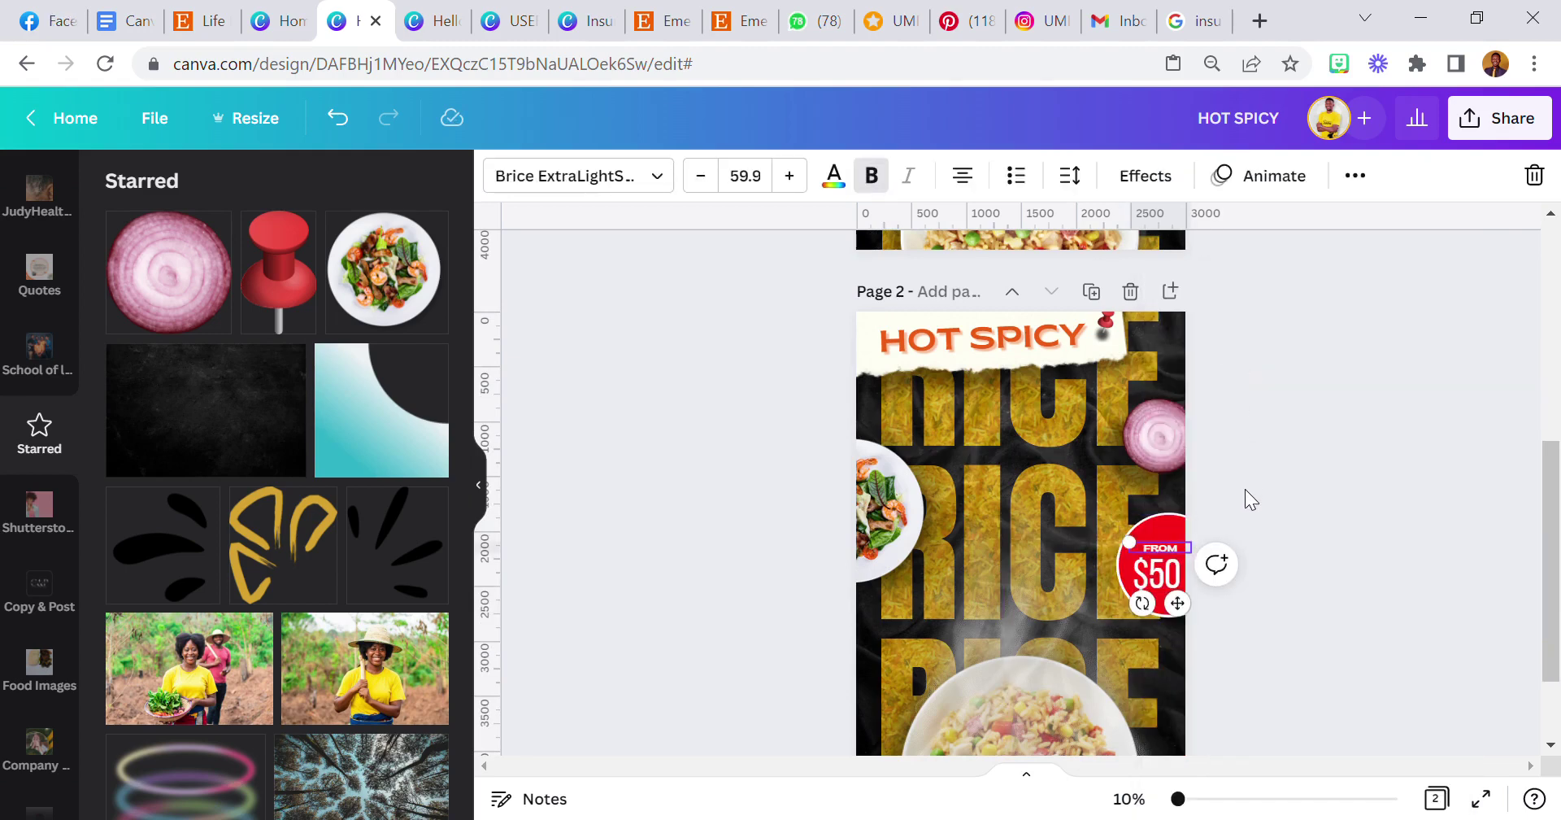
- Copy the white vertical line that holds the price tag from page 1 and paste it onto page 2
{"action": "scroll", "coordinate": [1195, 423], "scroll_direction": "up", "scroll_amount": 4}
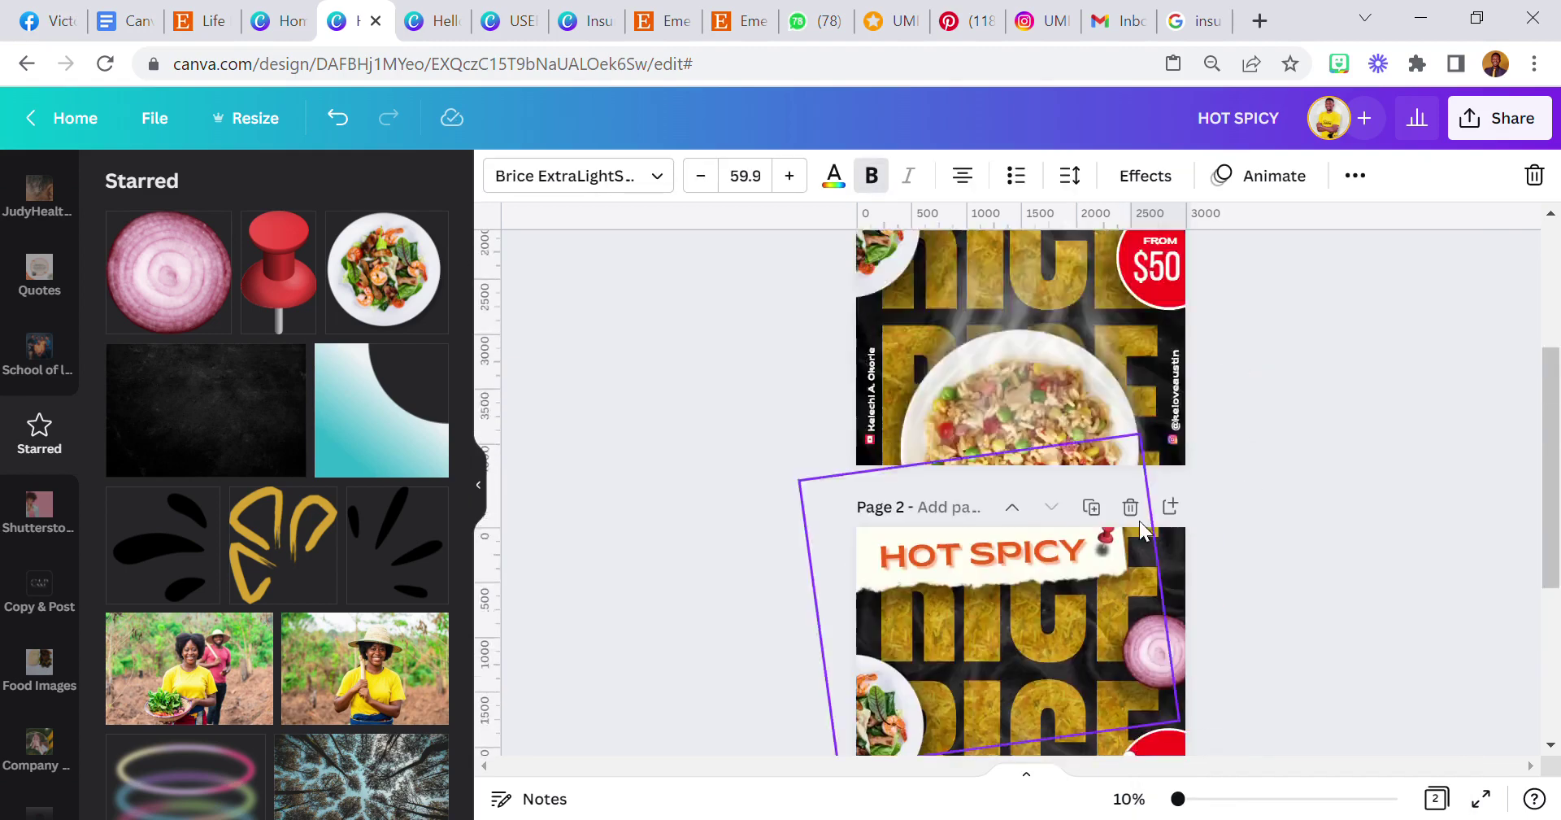
{"action": "right_click", "coordinate": [1165, 349]}
{"action": "left_click", "coordinate": [1212, 298]}
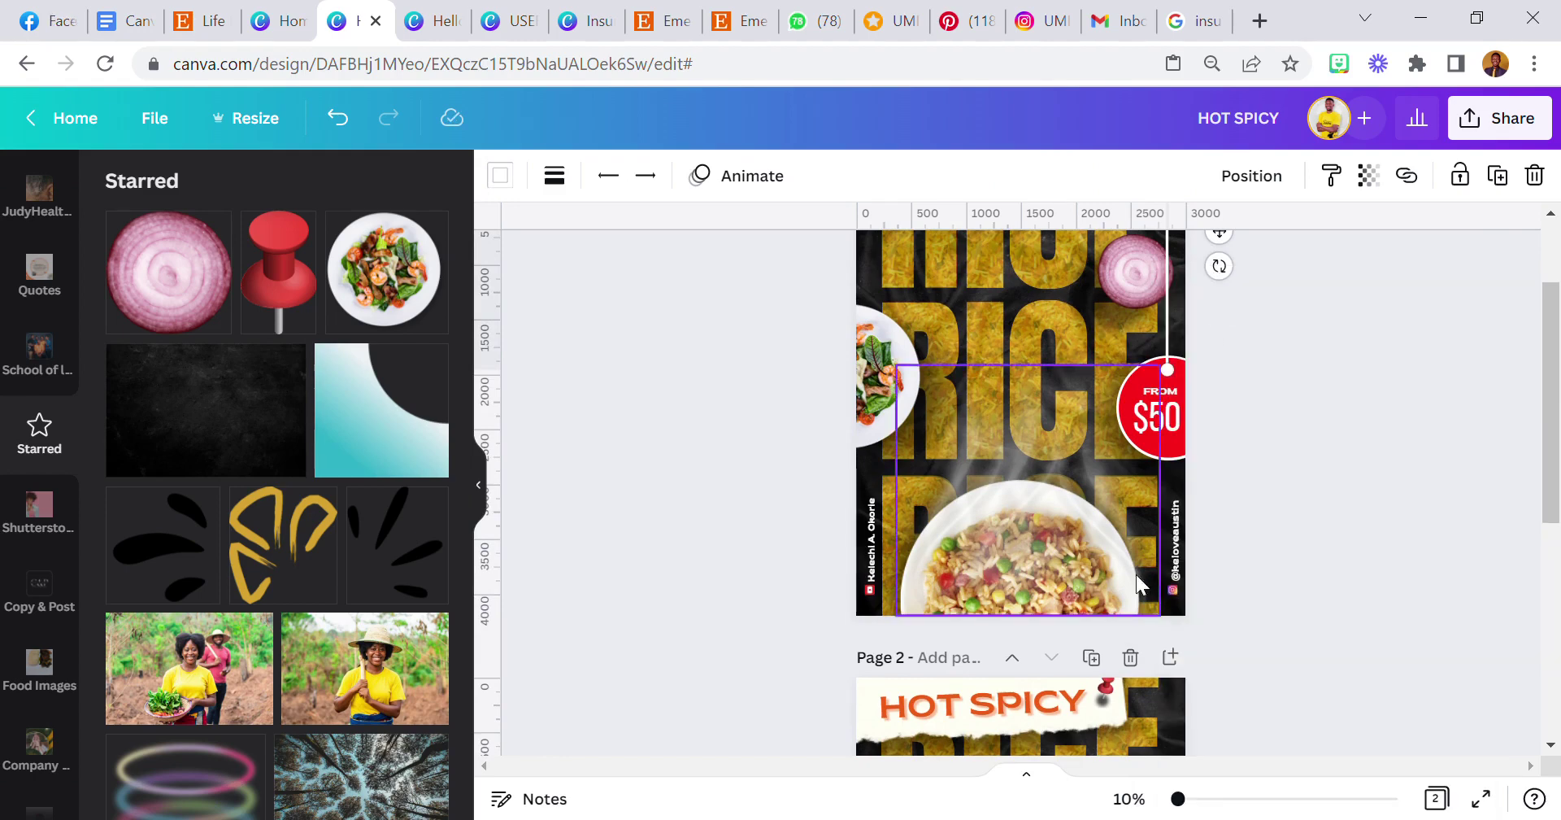
{"action": "scroll", "coordinate": [1138, 561], "scroll_direction": "down", "scroll_amount": 4}
{"action": "right_click", "coordinate": [1155, 429]}
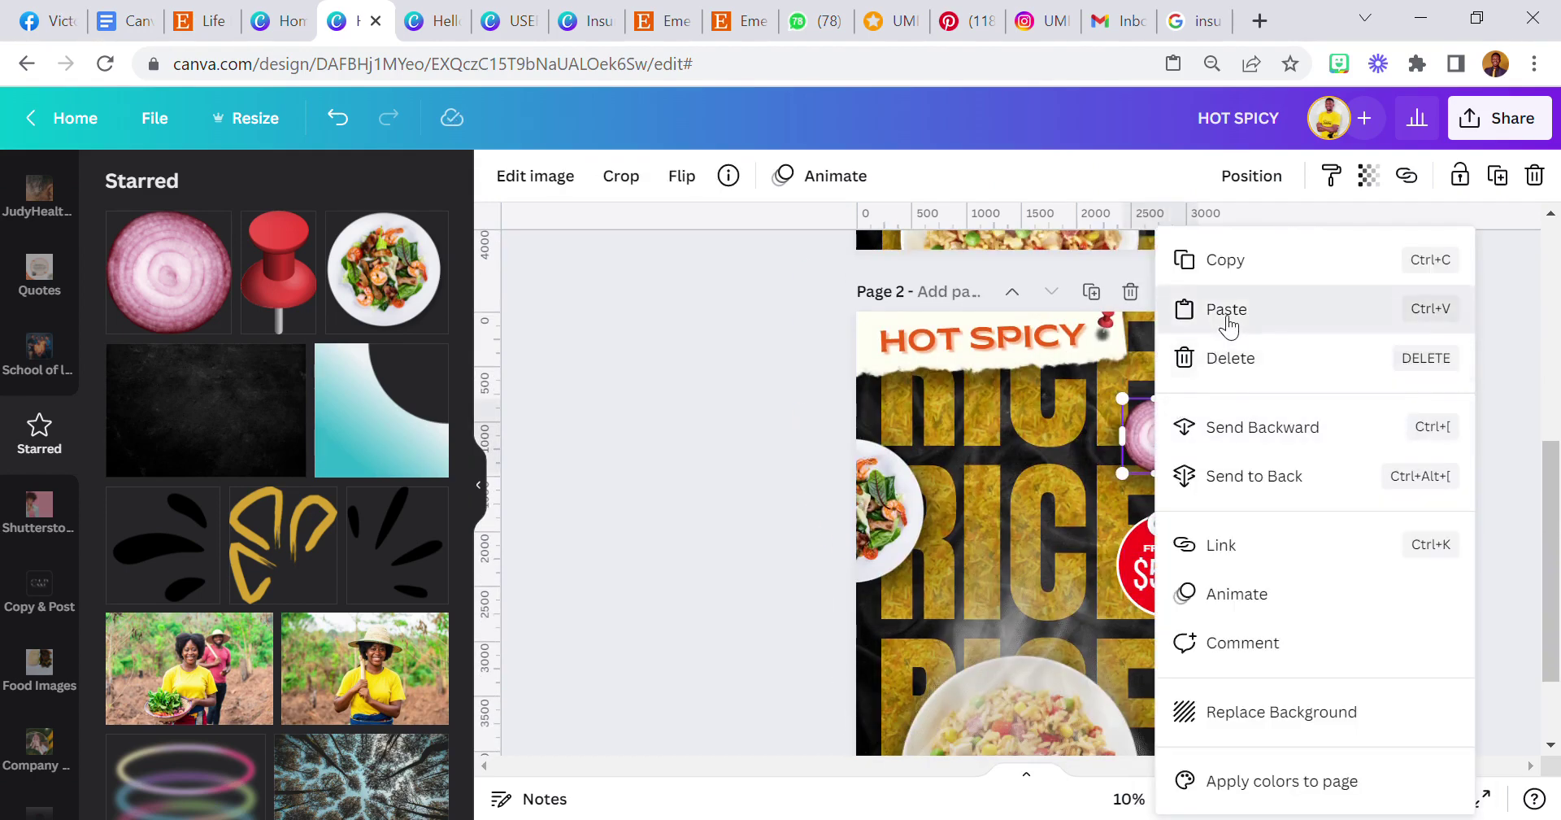
{"action": "left_click", "coordinate": [1228, 319]}
{"action": "scroll", "coordinate": [59, 296], "scroll_direction": "up", "scroll_amount": 10}
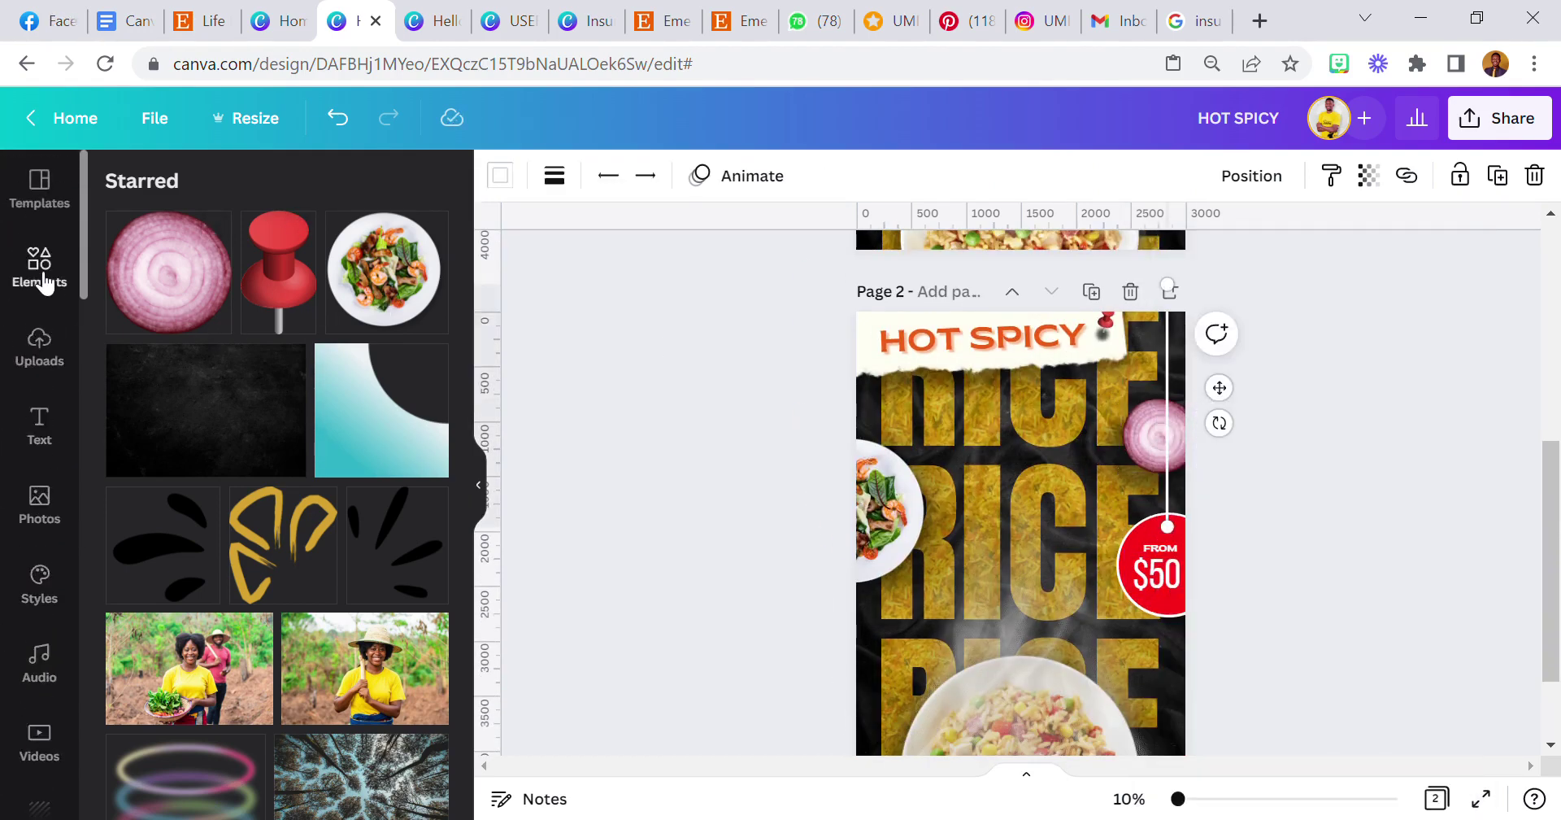
{"action": "left_click", "coordinate": [39, 264]}
{"action": "left_click", "coordinate": [394, 189]}
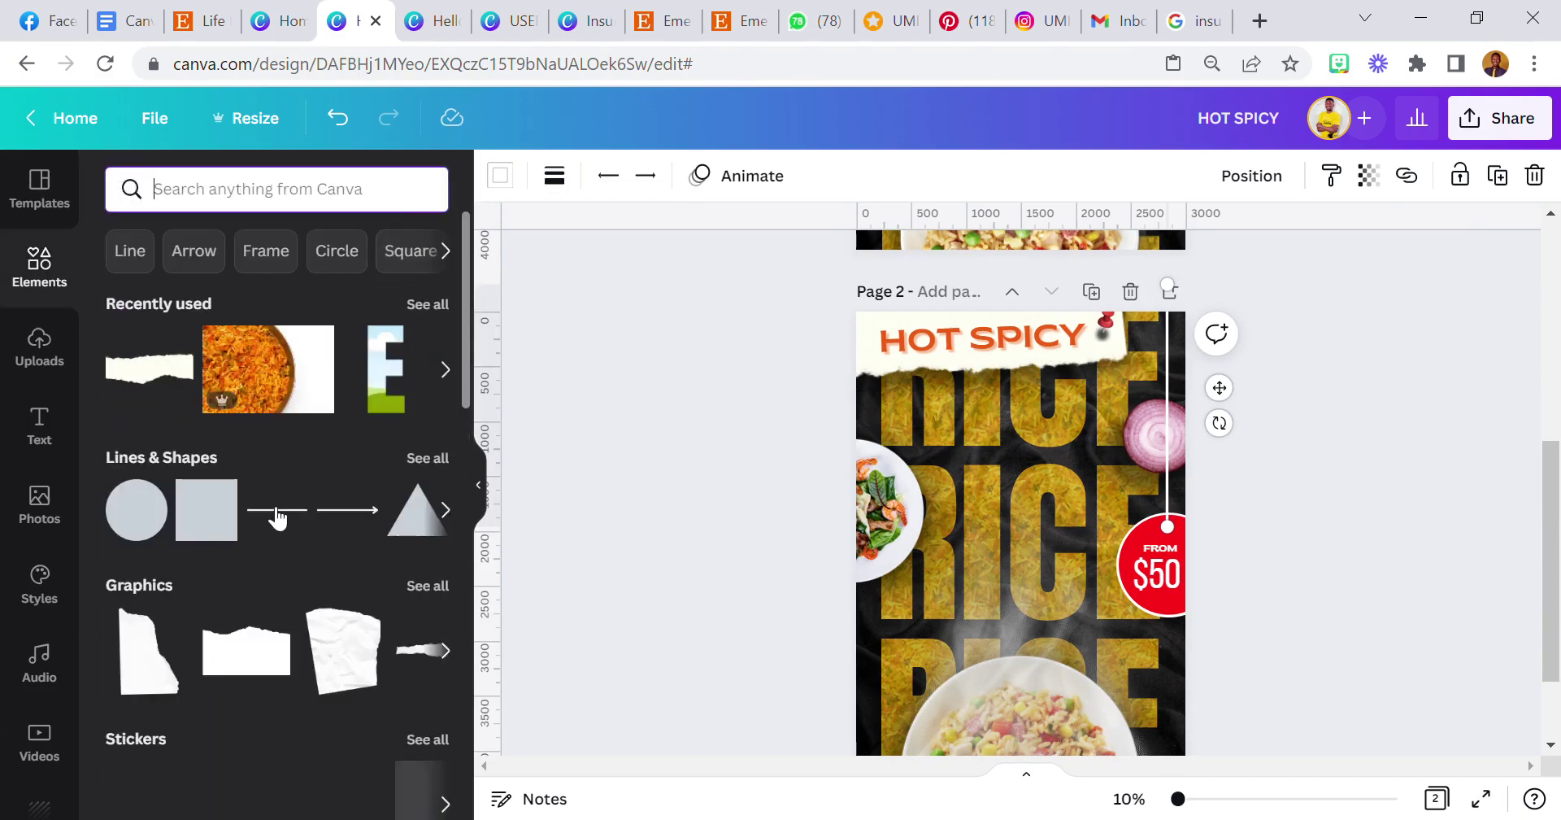
{"action": "left_click", "coordinate": [1283, 532]}
- Copy the small black dot at the lower end of the price tag's line from page 1 and paste it onto page 2
{"action": "scroll", "coordinate": [1158, 569], "scroll_direction": "up", "scroll_amount": 5}
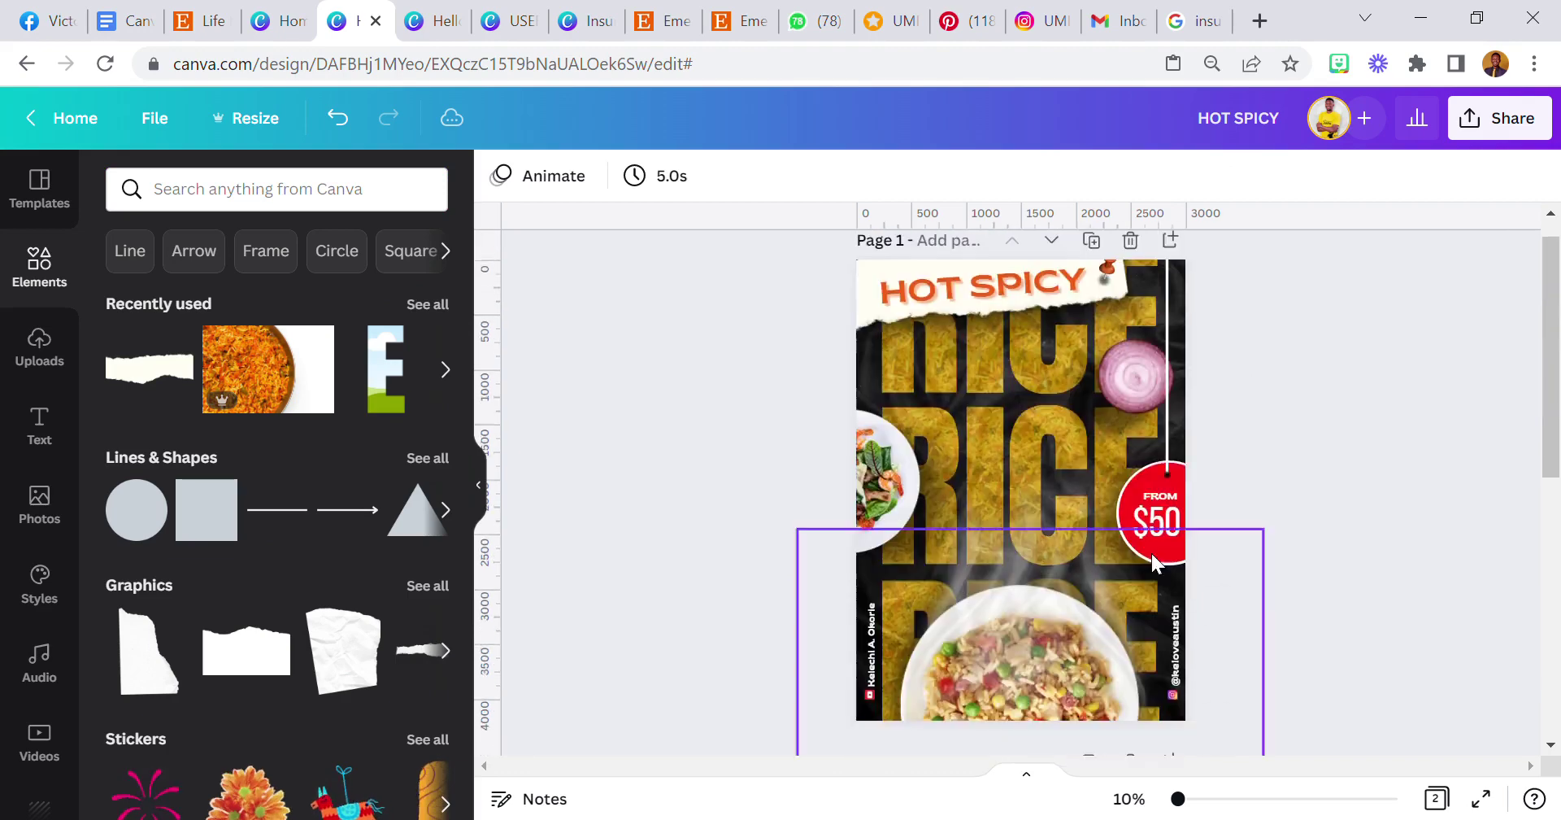
{"action": "right_click", "coordinate": [1164, 481]}
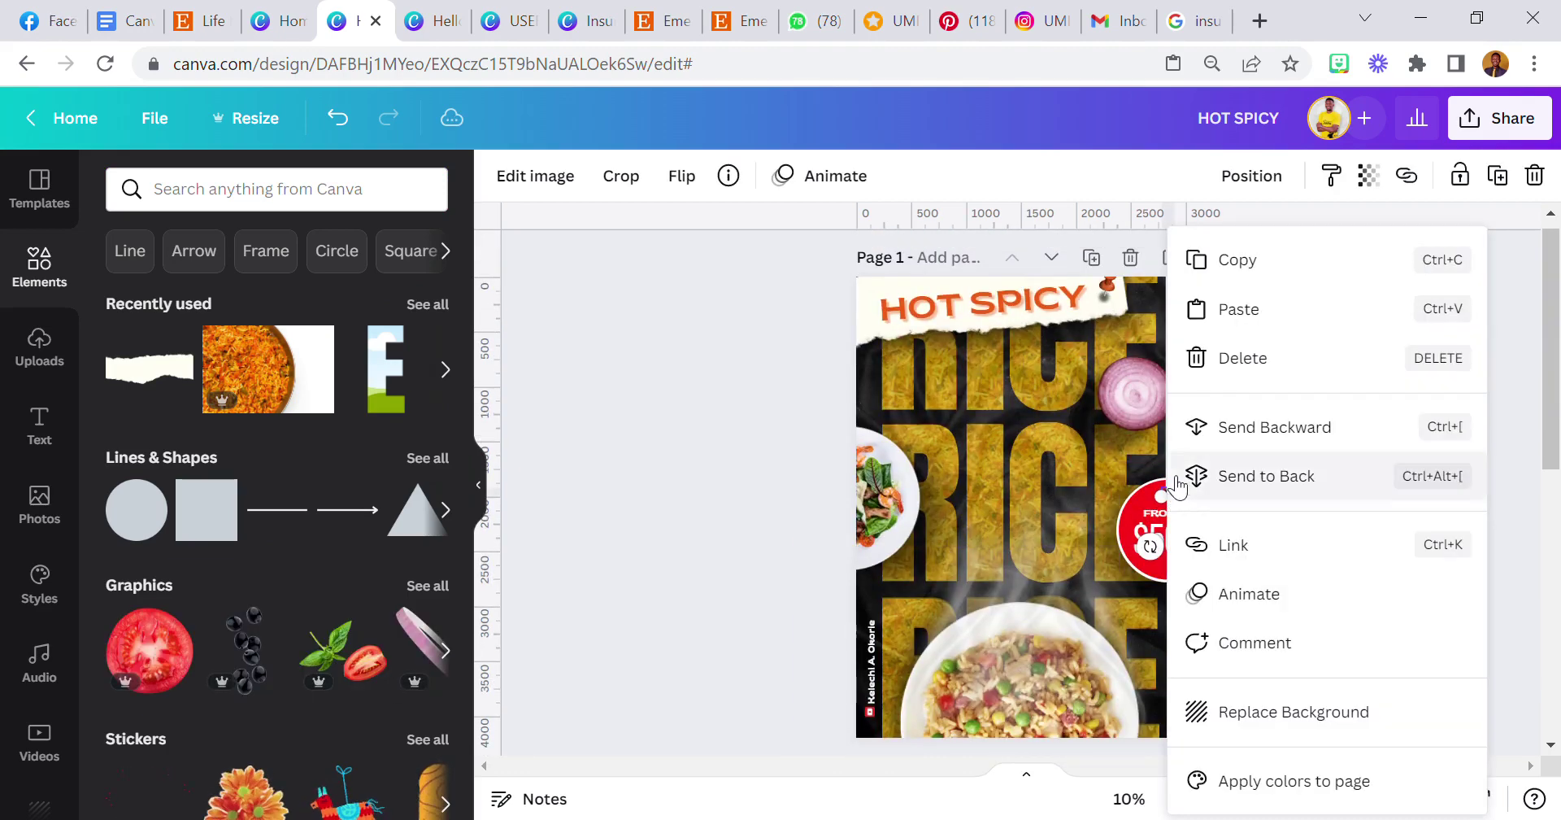
{"action": "left_click", "coordinate": [1237, 259]}
{"action": "scroll", "coordinate": [1044, 464], "scroll_direction": "down", "scroll_amount": 5}
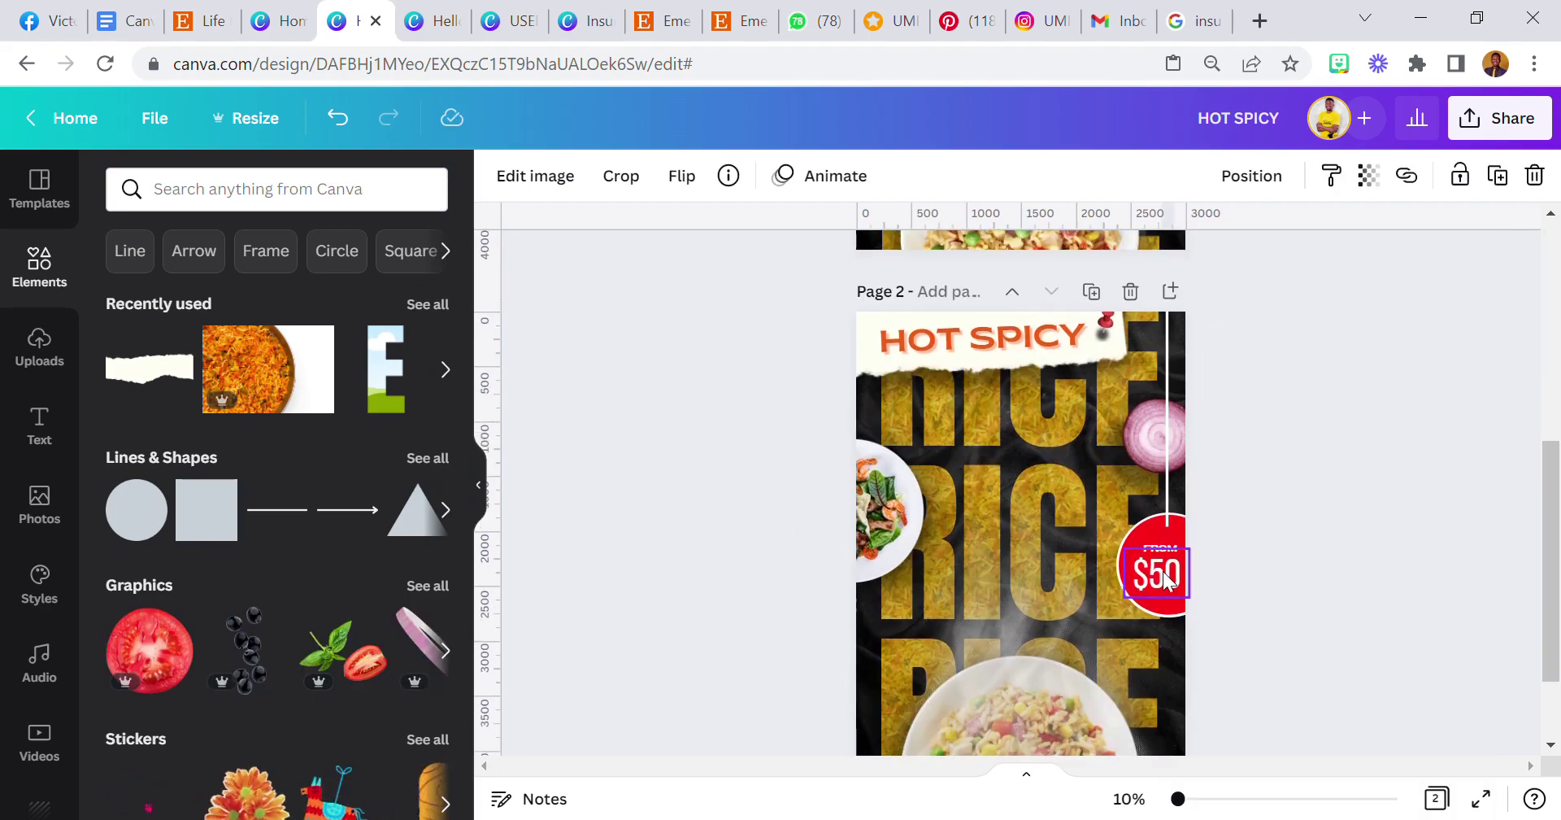
{"action": "right_click", "coordinate": [1171, 581]}
{"action": "left_click", "coordinate": [1226, 349]}
{"action": "left_click", "coordinate": [1251, 477]}
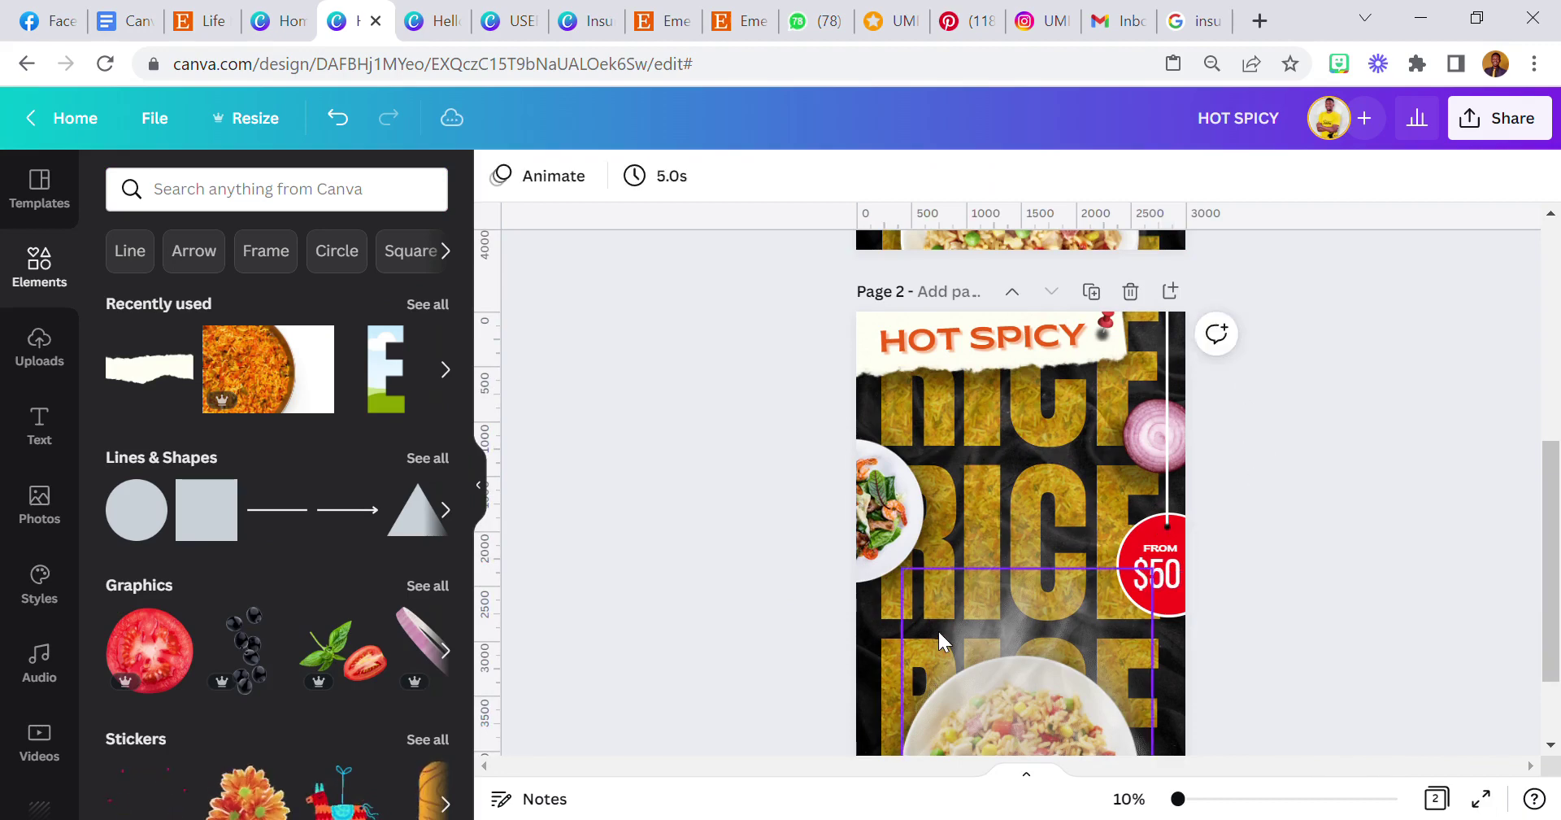
- Examine the page 2 flyer layout from the HOT SPICY title down to the rice plate
{"action": "scroll", "coordinate": [939, 627], "scroll_direction": "down", "scroll_amount": 1}
{"action": "scroll", "coordinate": [941, 621], "scroll_direction": "down", "scroll_amount": 1}
{"action": "scroll", "coordinate": [934, 597], "scroll_direction": "up", "scroll_amount": 3}
{"action": "scroll", "coordinate": [933, 587], "scroll_direction": "down", "scroll_amount": 3}
{"action": "scroll", "coordinate": [944, 587], "scroll_direction": "up", "scroll_amount": 2}
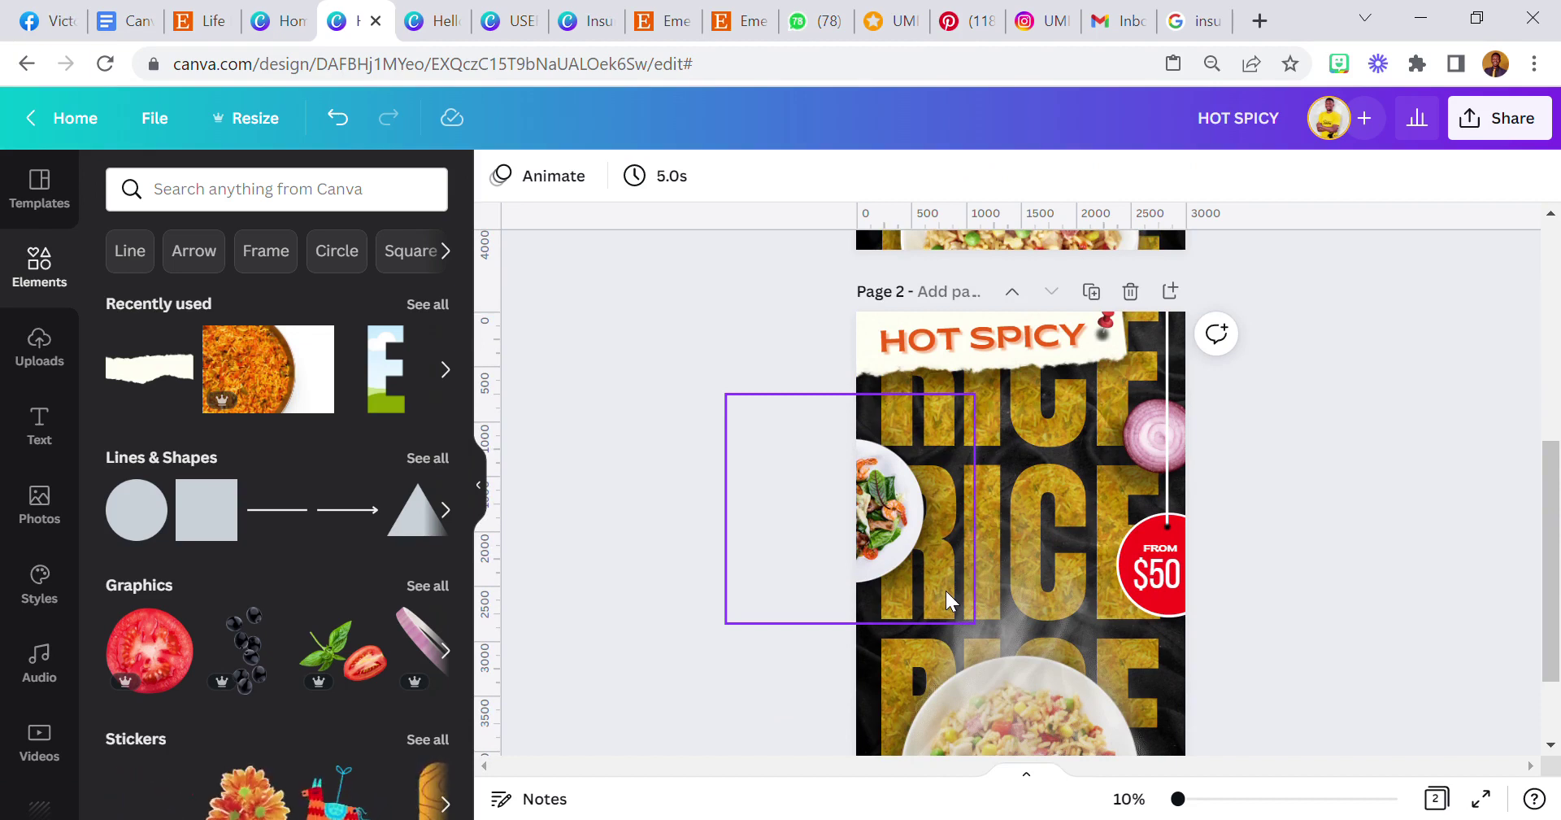
{"action": "scroll", "coordinate": [944, 590], "scroll_direction": "down", "scroll_amount": 2}
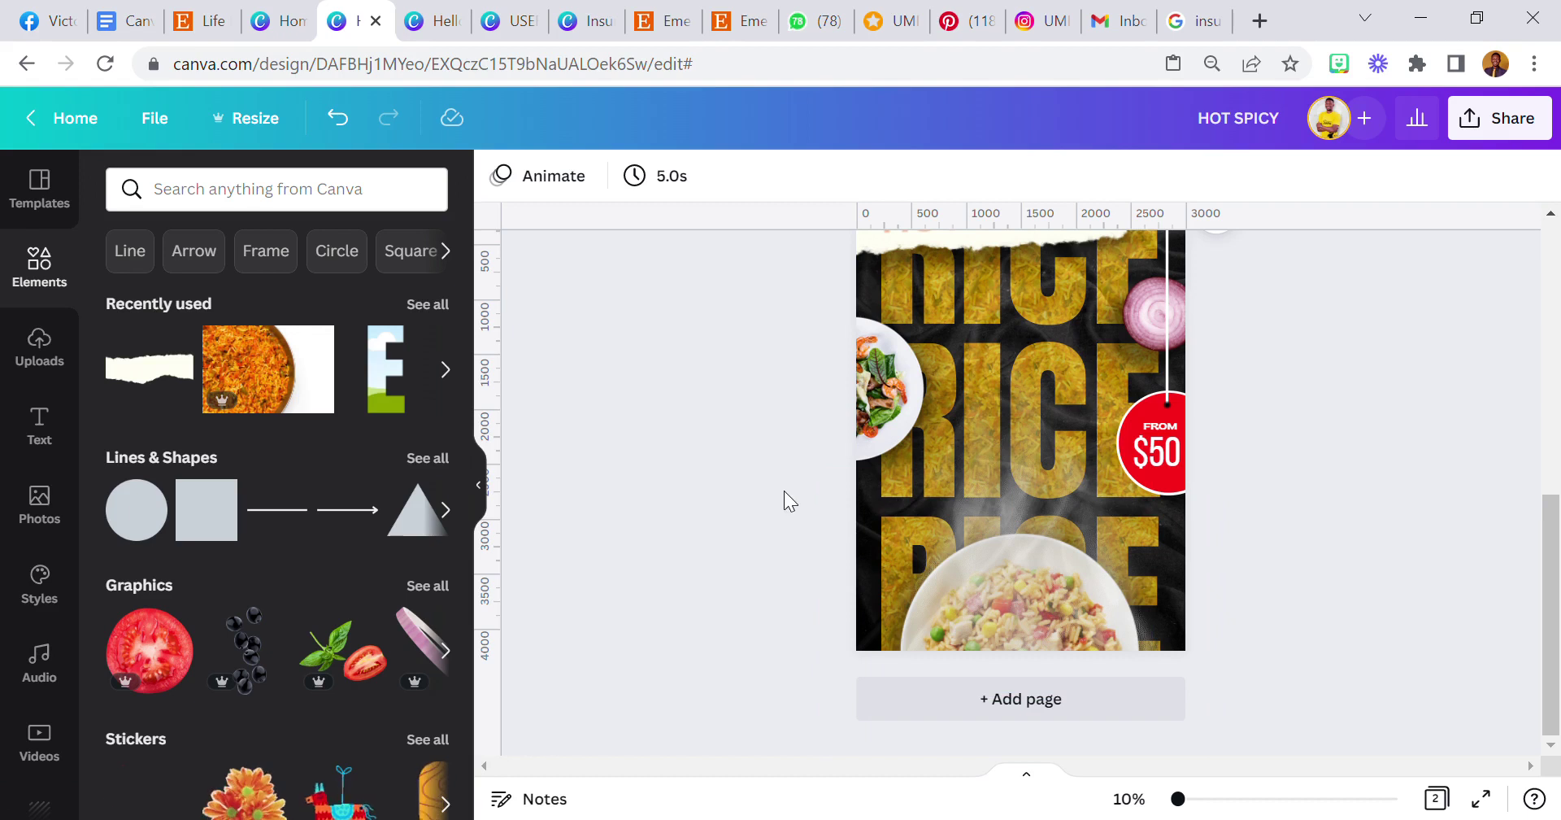
{"action": "scroll", "coordinate": [817, 514], "scroll_direction": "up", "scroll_amount": 2}
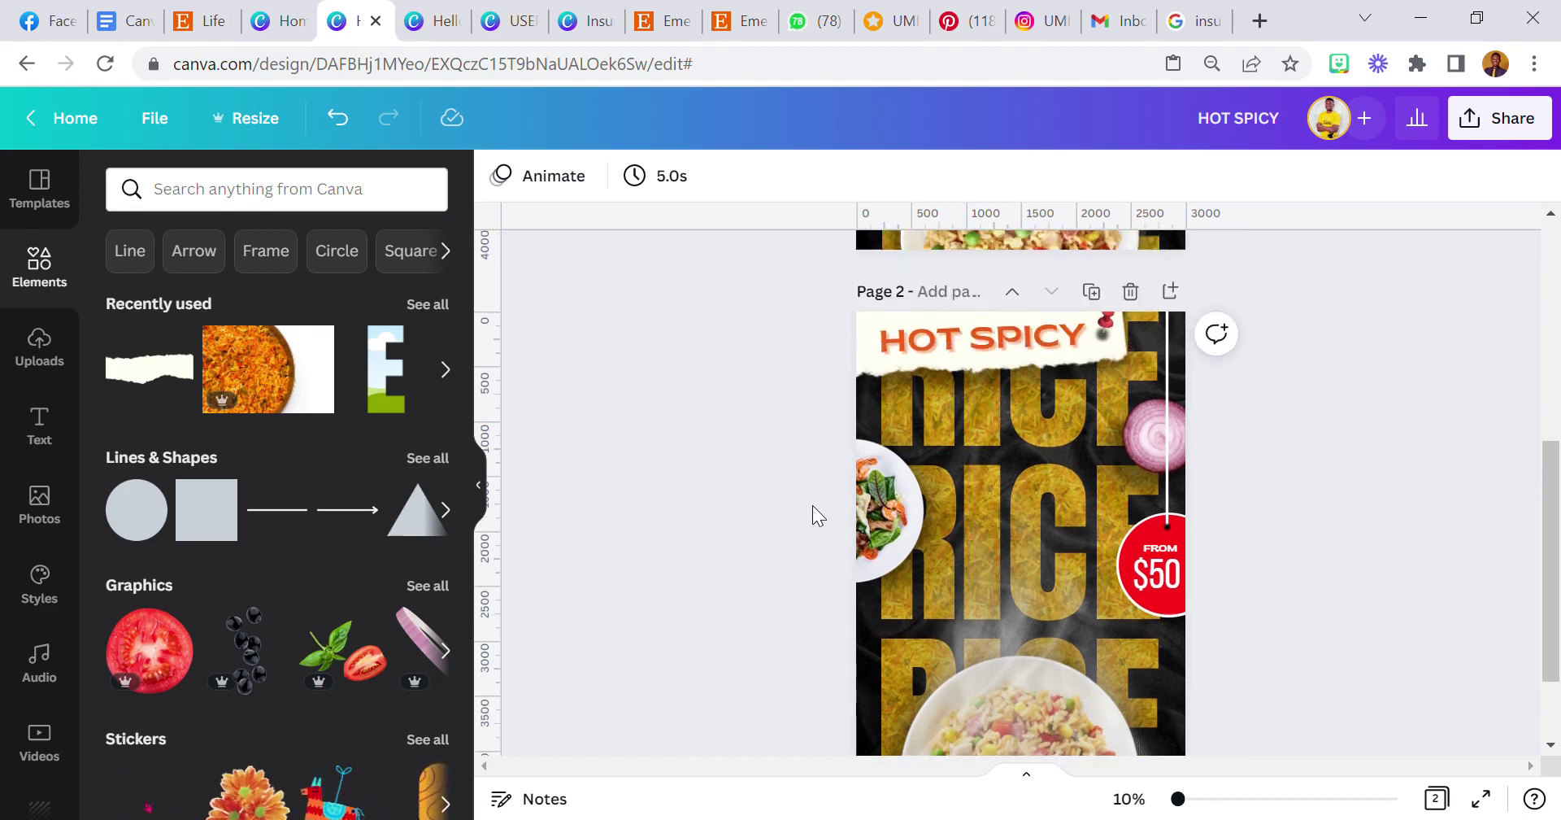
{"action": "scroll", "coordinate": [817, 516], "scroll_direction": "down", "scroll_amount": 2}
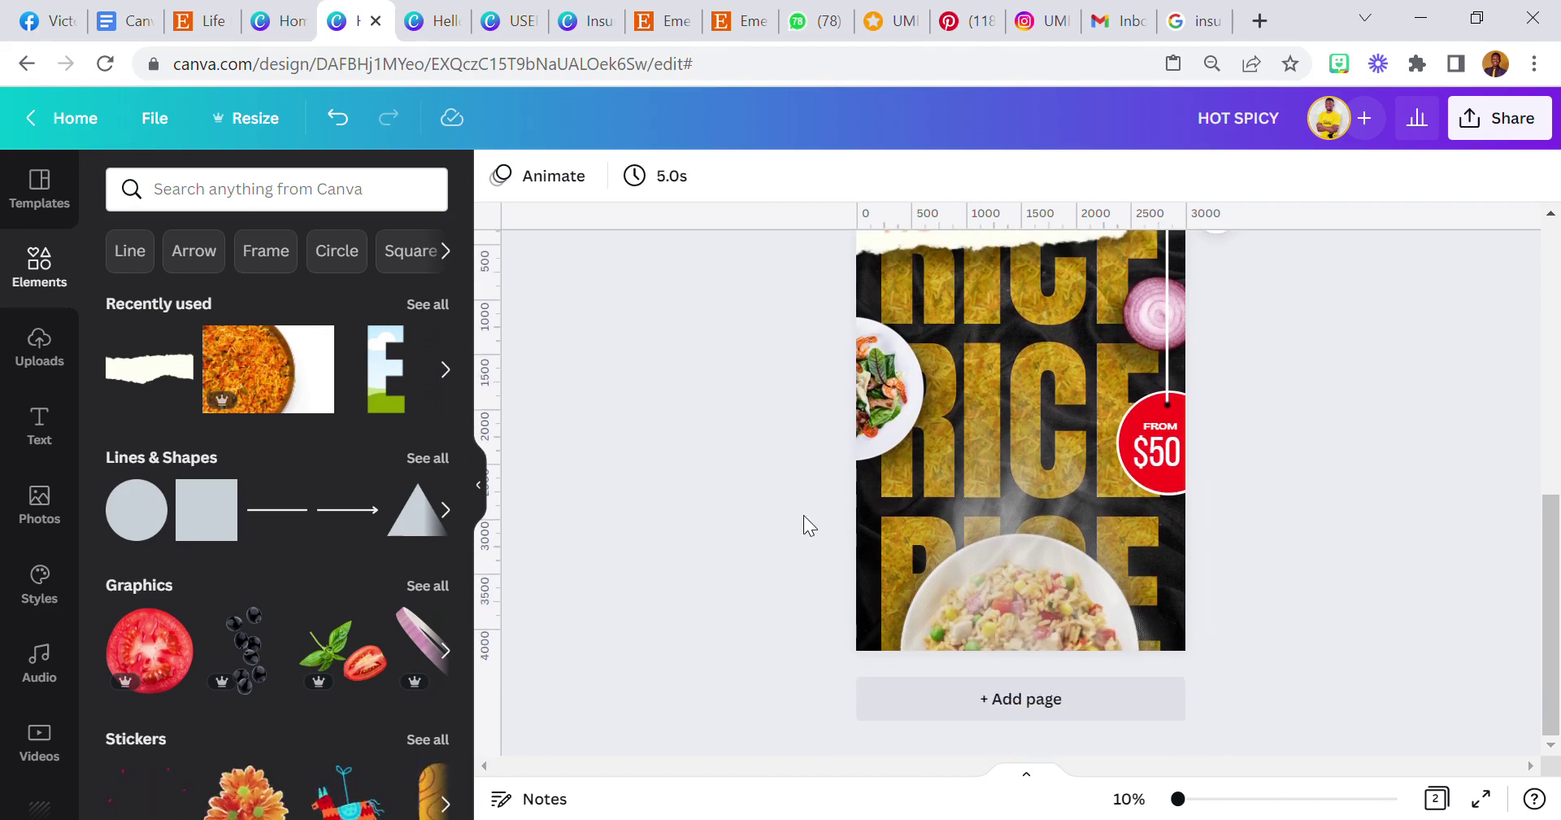